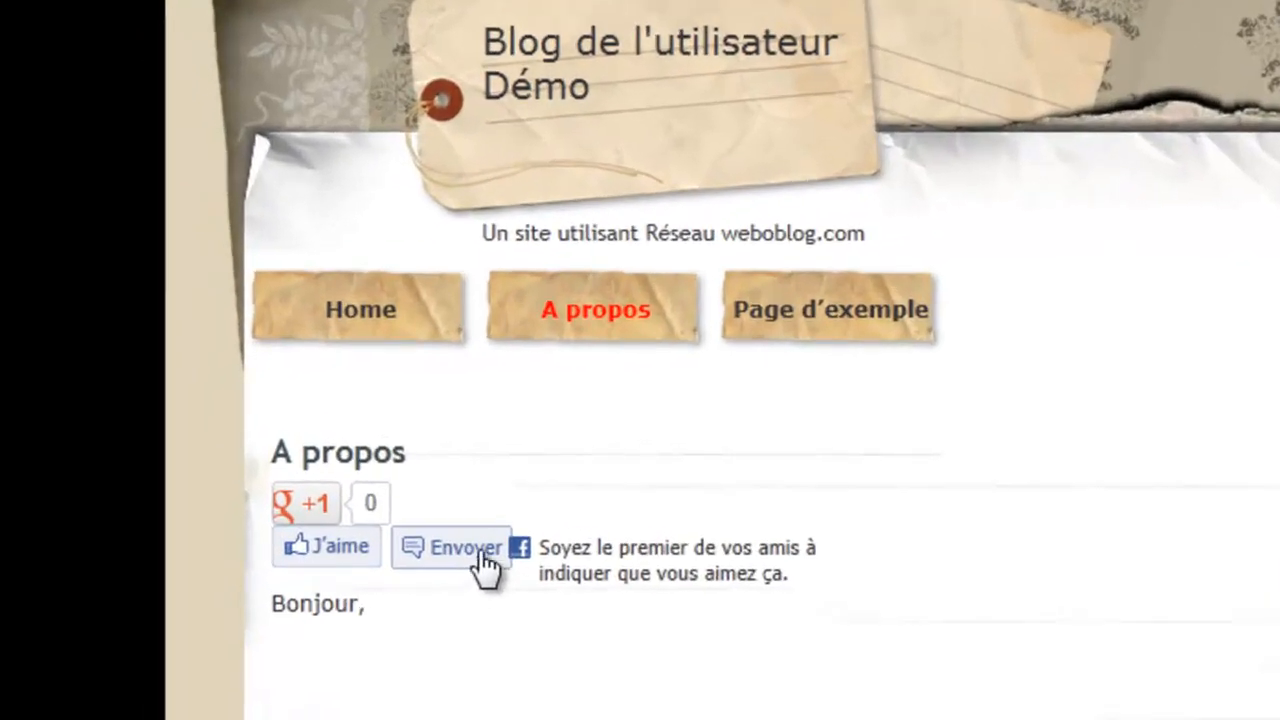
Go to the blog's home page and open the article "Réseau WeboBlog"
left_click(371, 318)
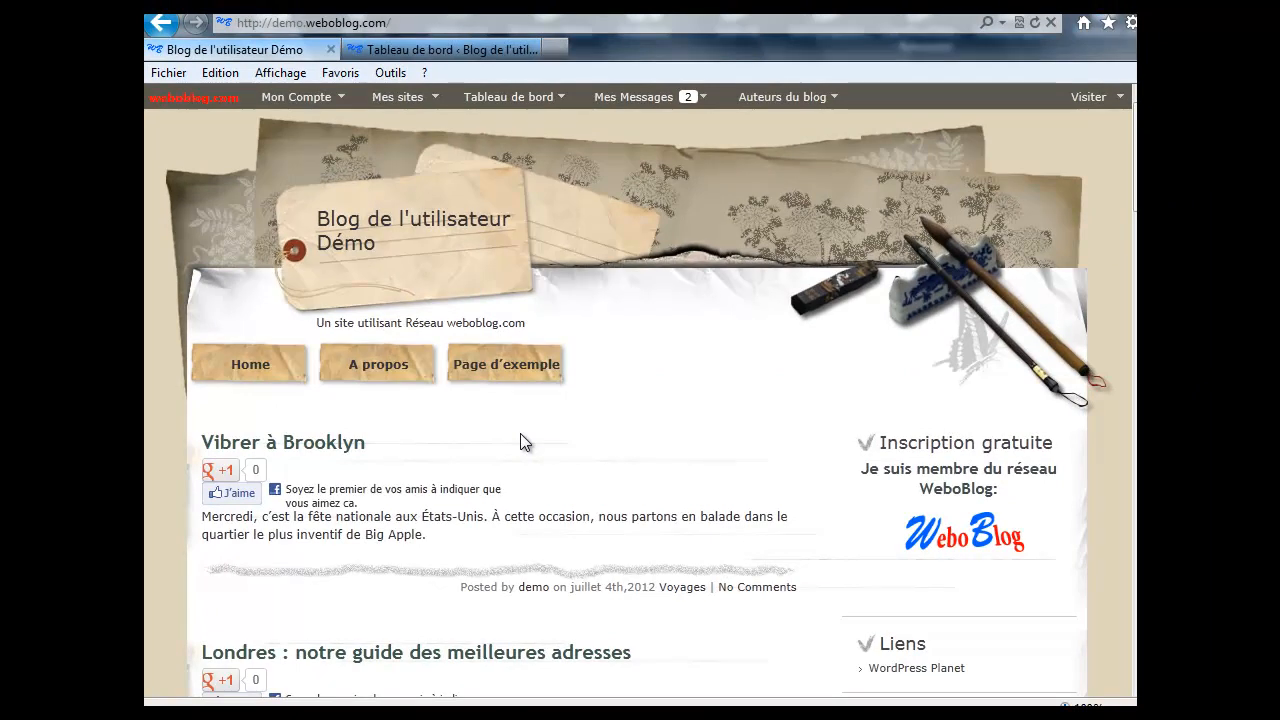
scroll(520, 433, "down", 5)
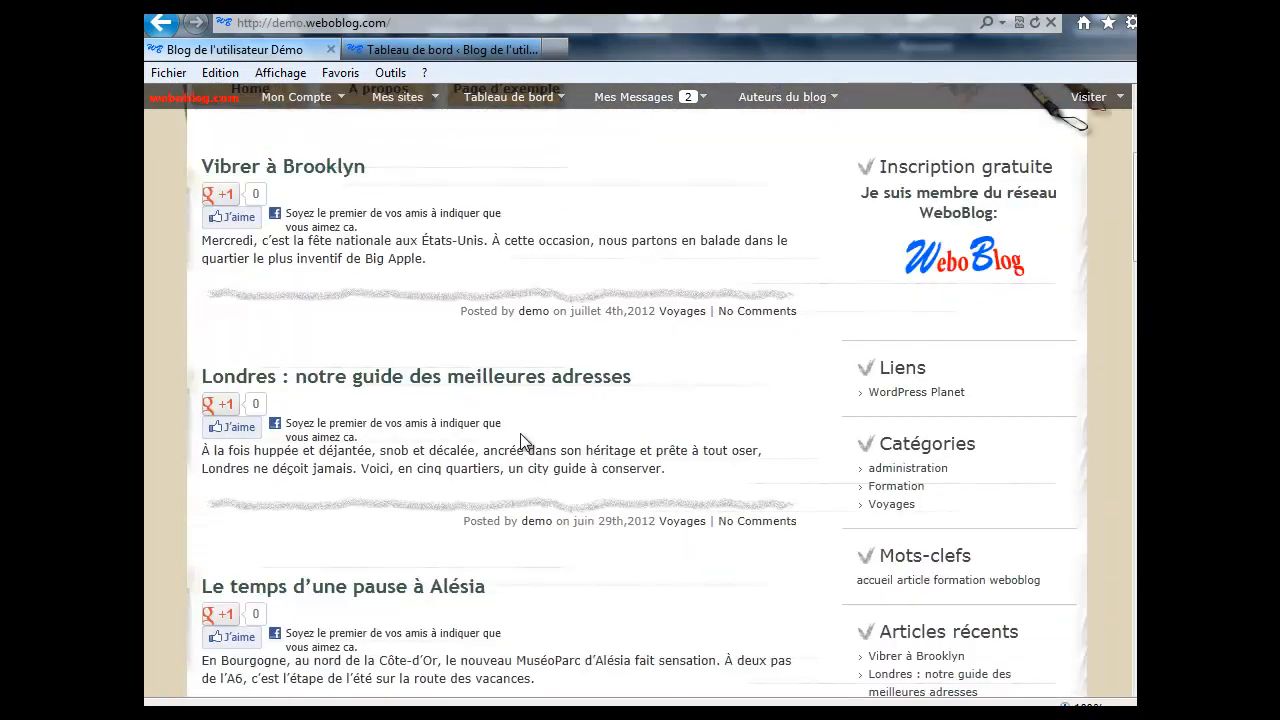
scroll(520, 433, "down", 6)
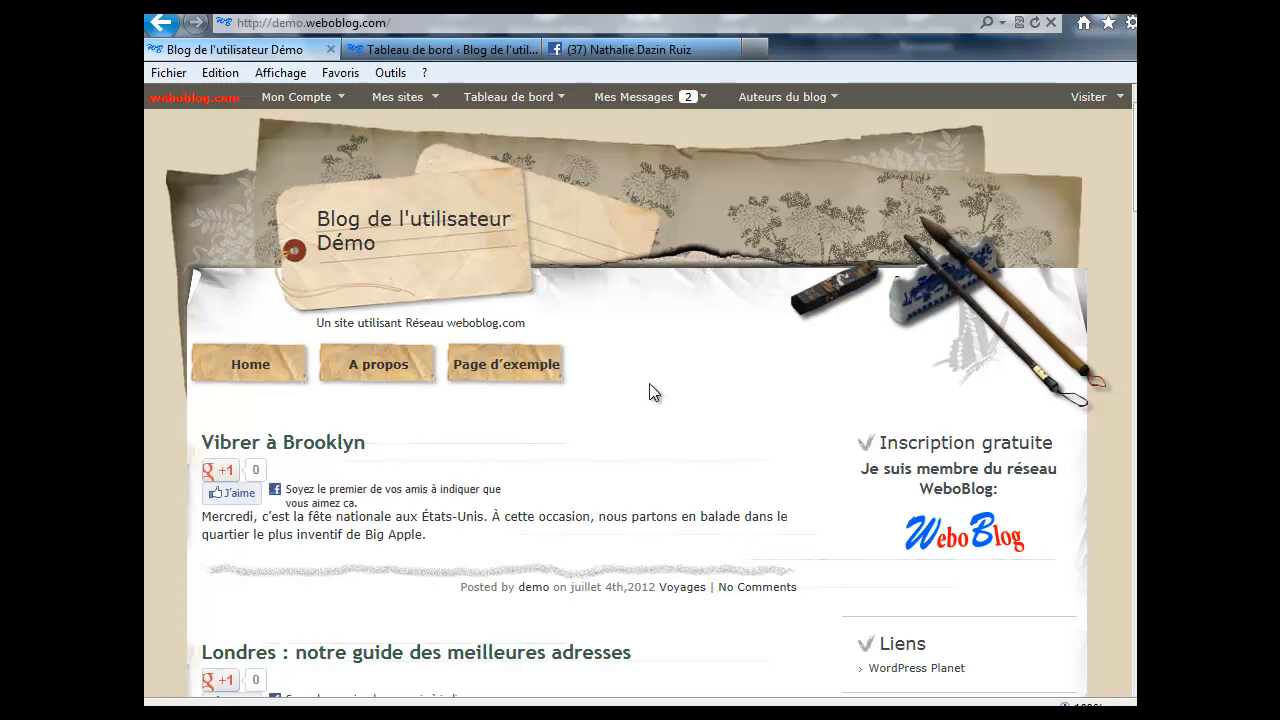
scroll(649, 384, "down", 8)
scroll(649, 391, "down", 5)
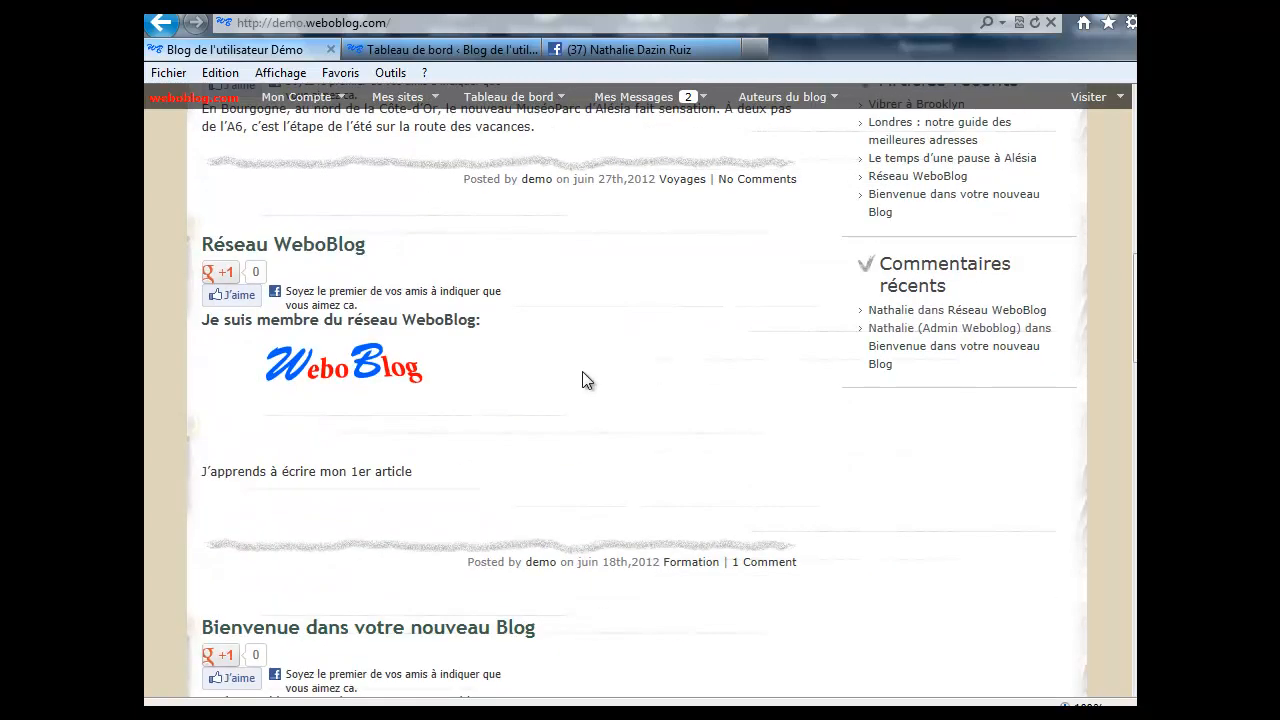
left_click(320, 255)
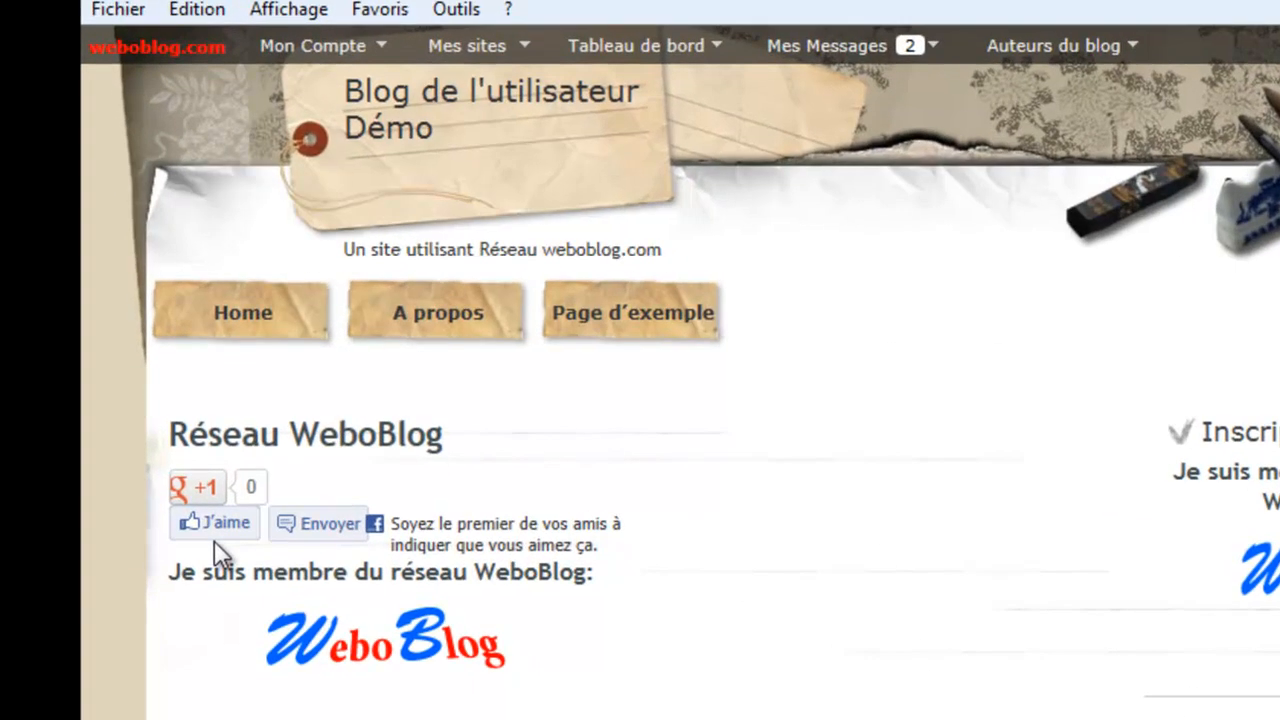
Examine the article's Facebook Envoyer form and its recipient suggestions, and close the form without sending anything
left_click(307, 529)
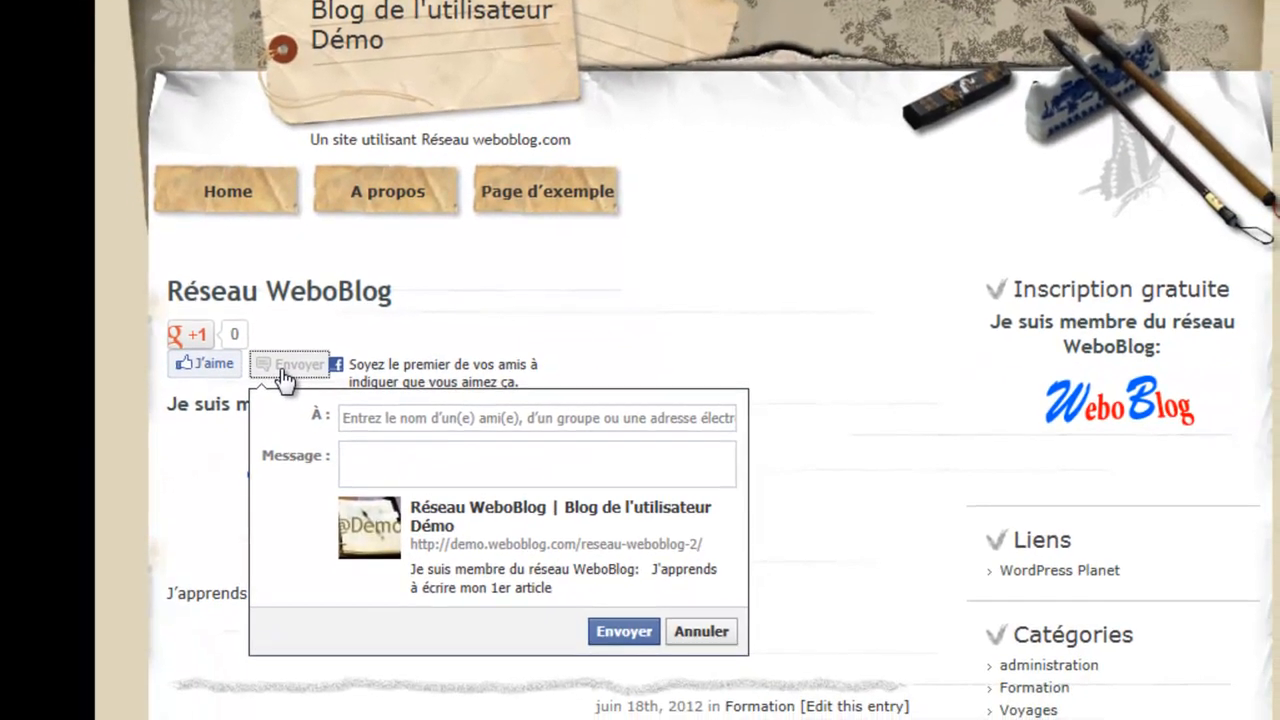
left_click(417, 418)
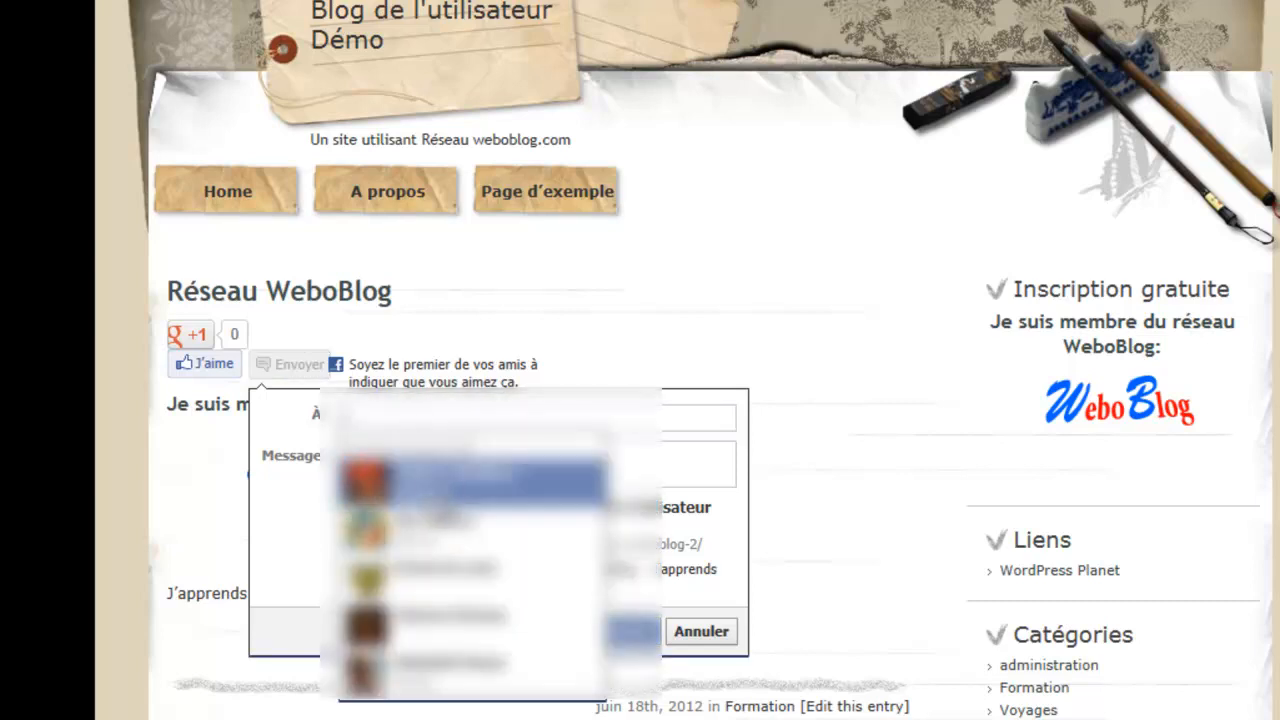
left_click(286, 571)
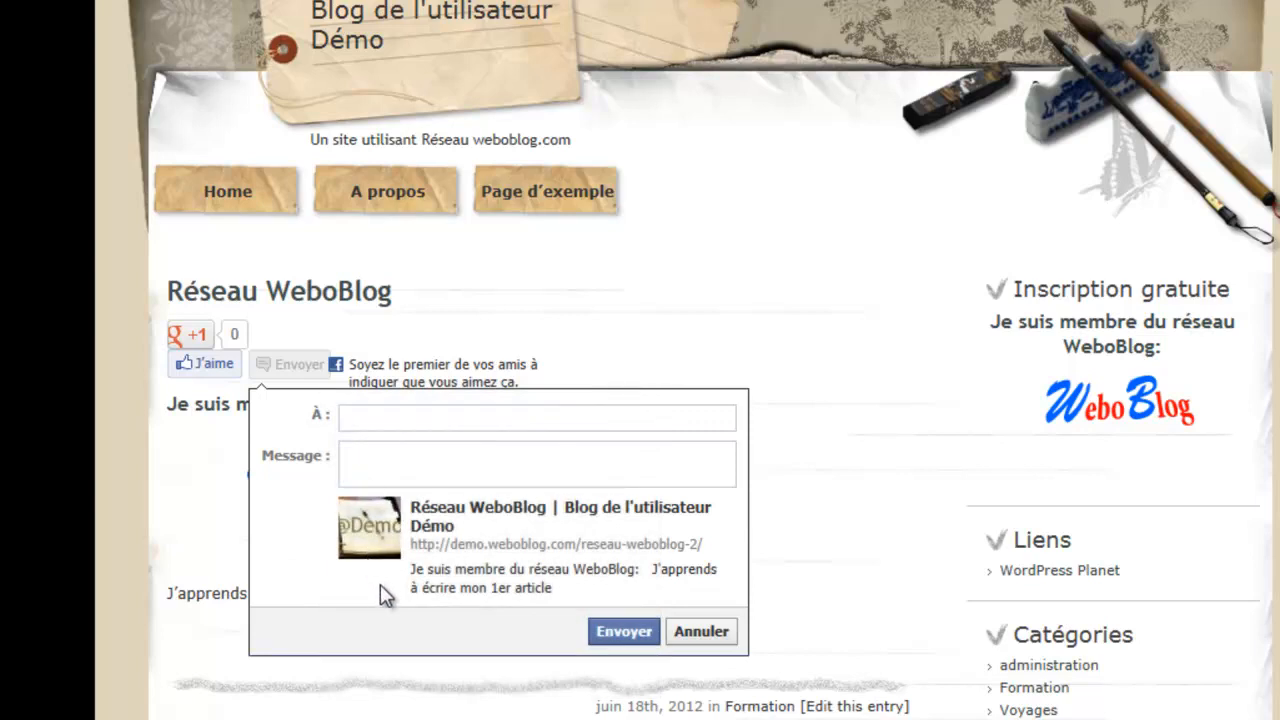
left_click(702, 632)
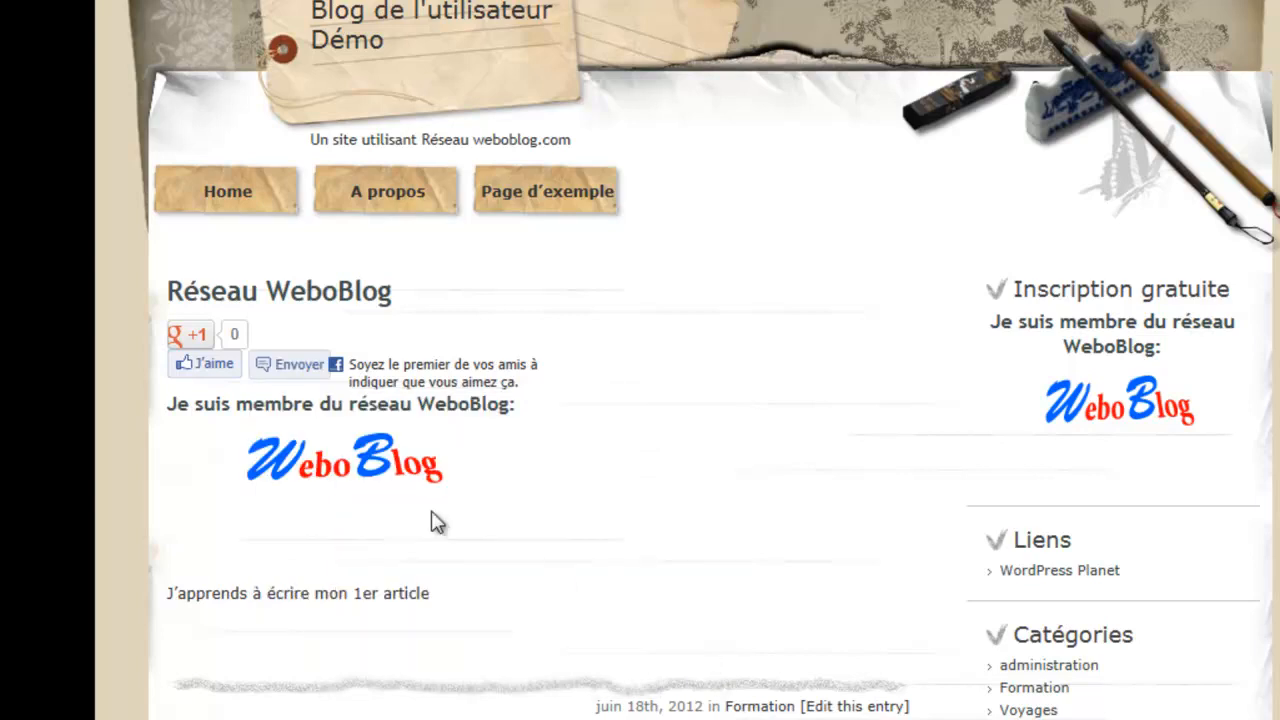
Like the "Réseau WeboBlog" article and publish it on Facebook with the comment "test"
left_click(207, 366)
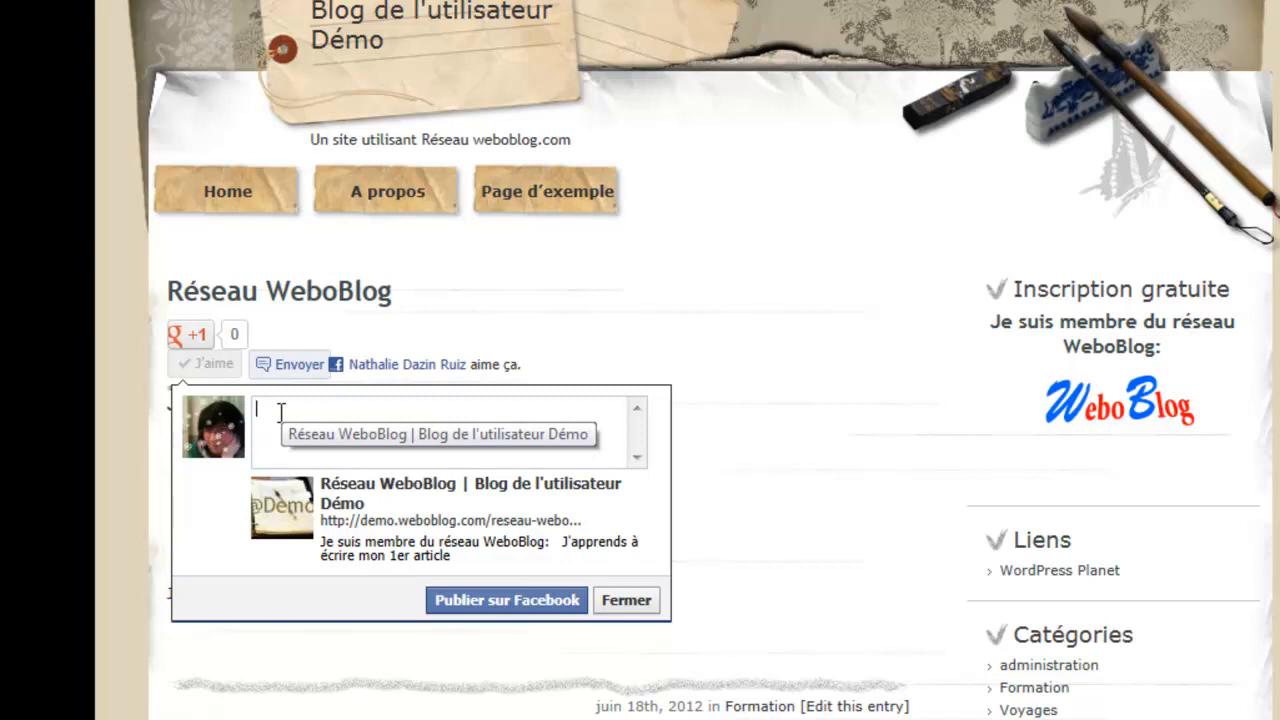
type("test")
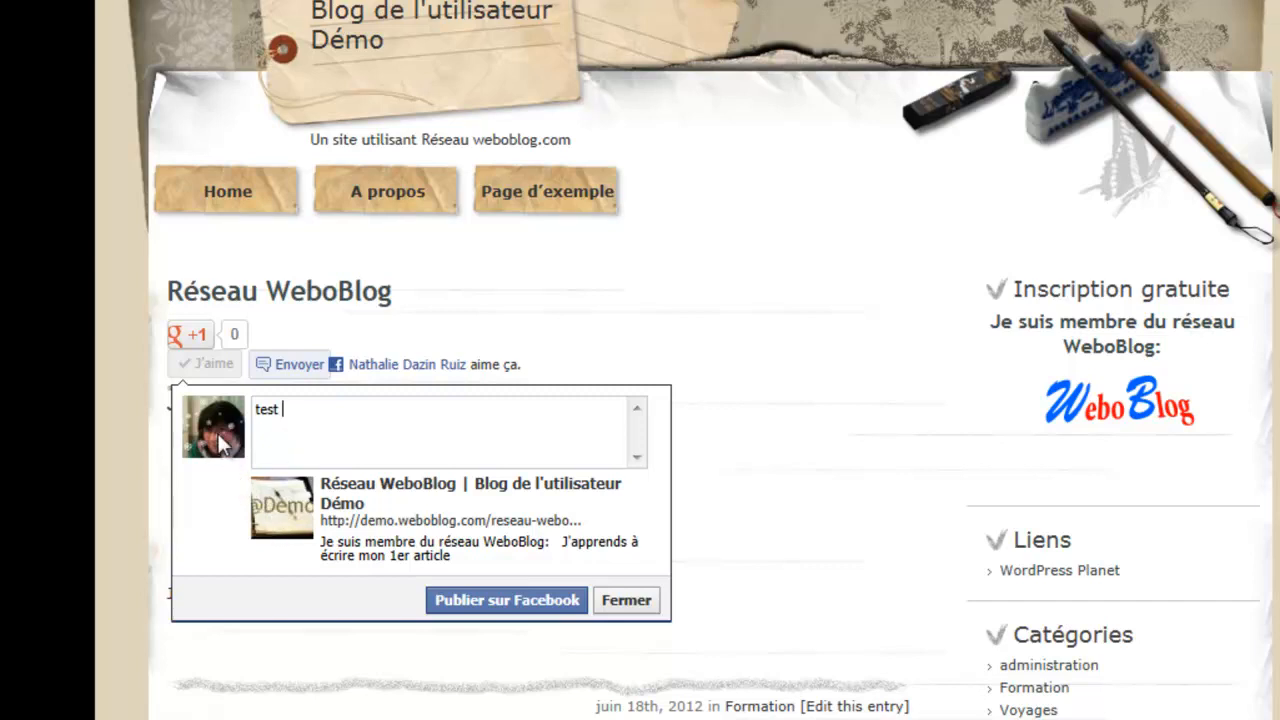
left_click(473, 606)
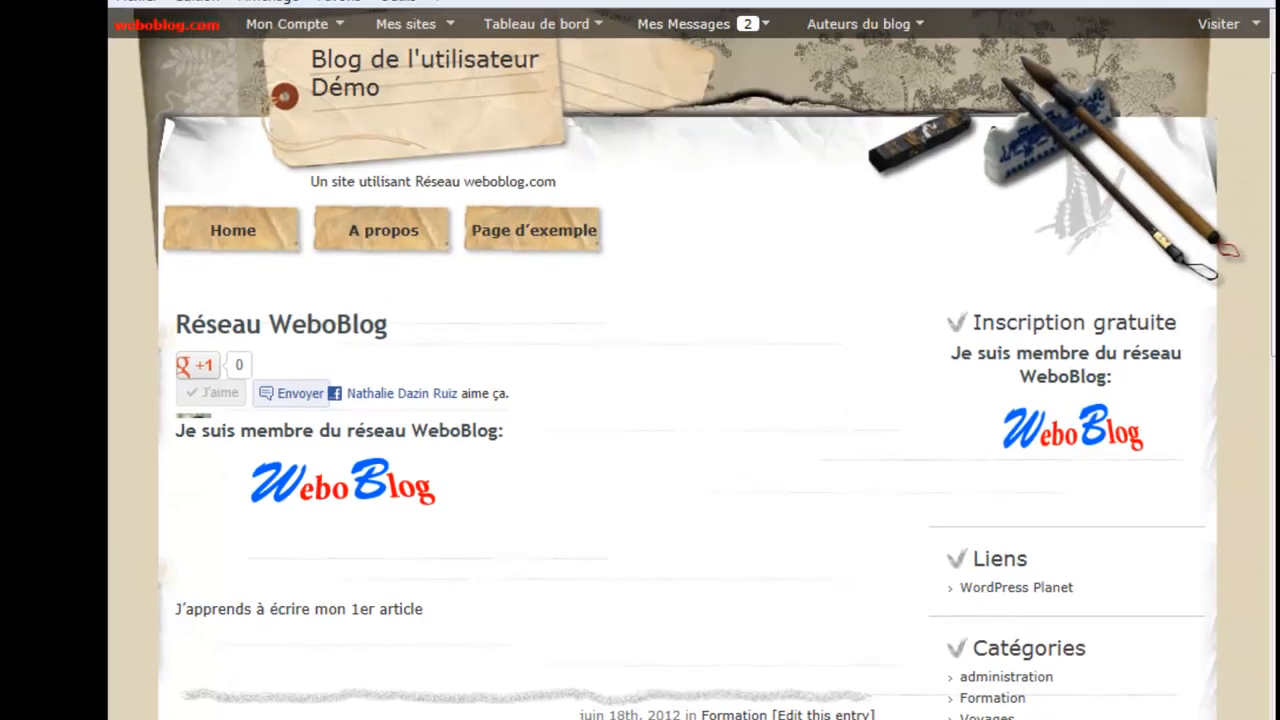
Switch to the Facebook profile, reload it and check the timeline for the shared "Réseau WeboBlog" article
left_click(660, 38)
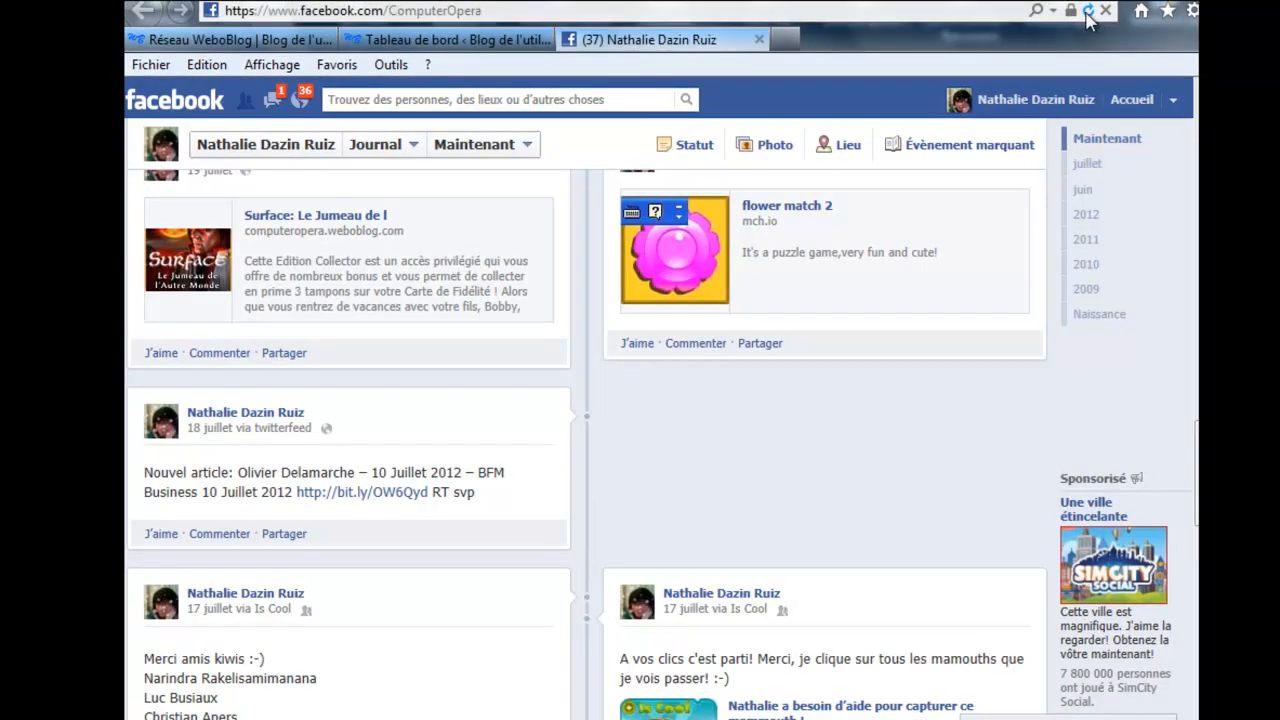
left_click(1089, 10)
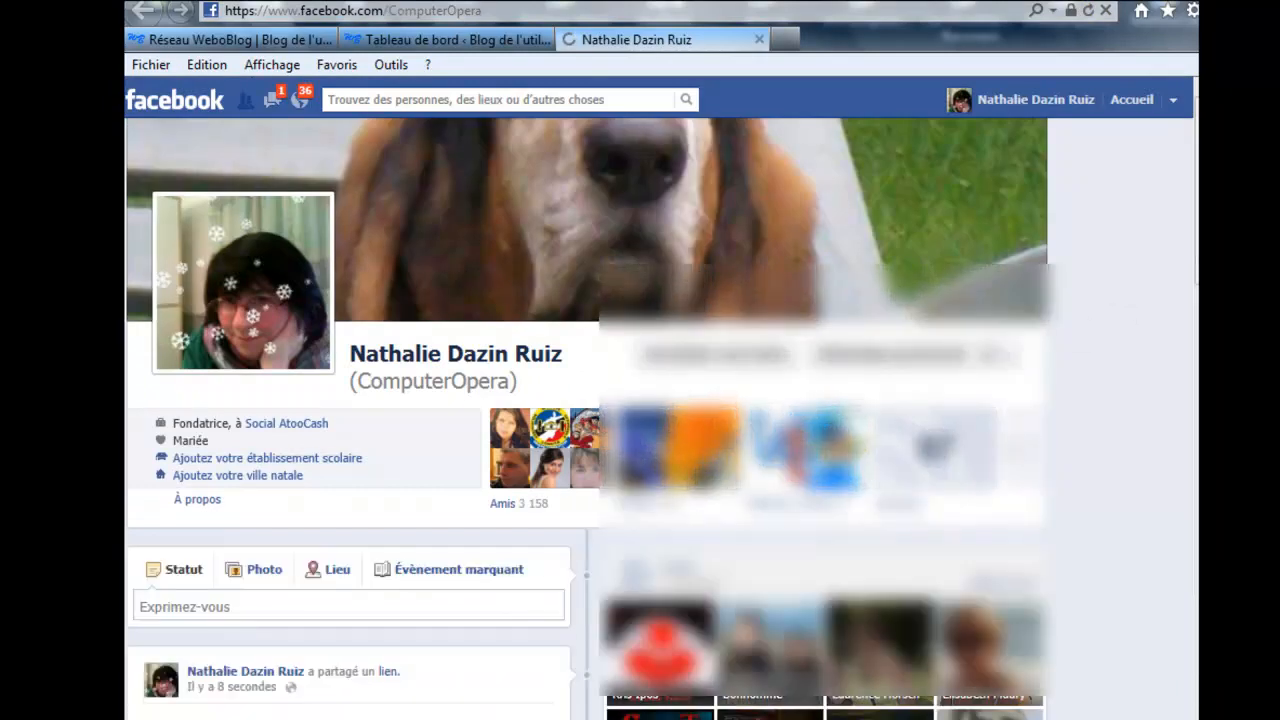
scroll(658, 420, "down", 3)
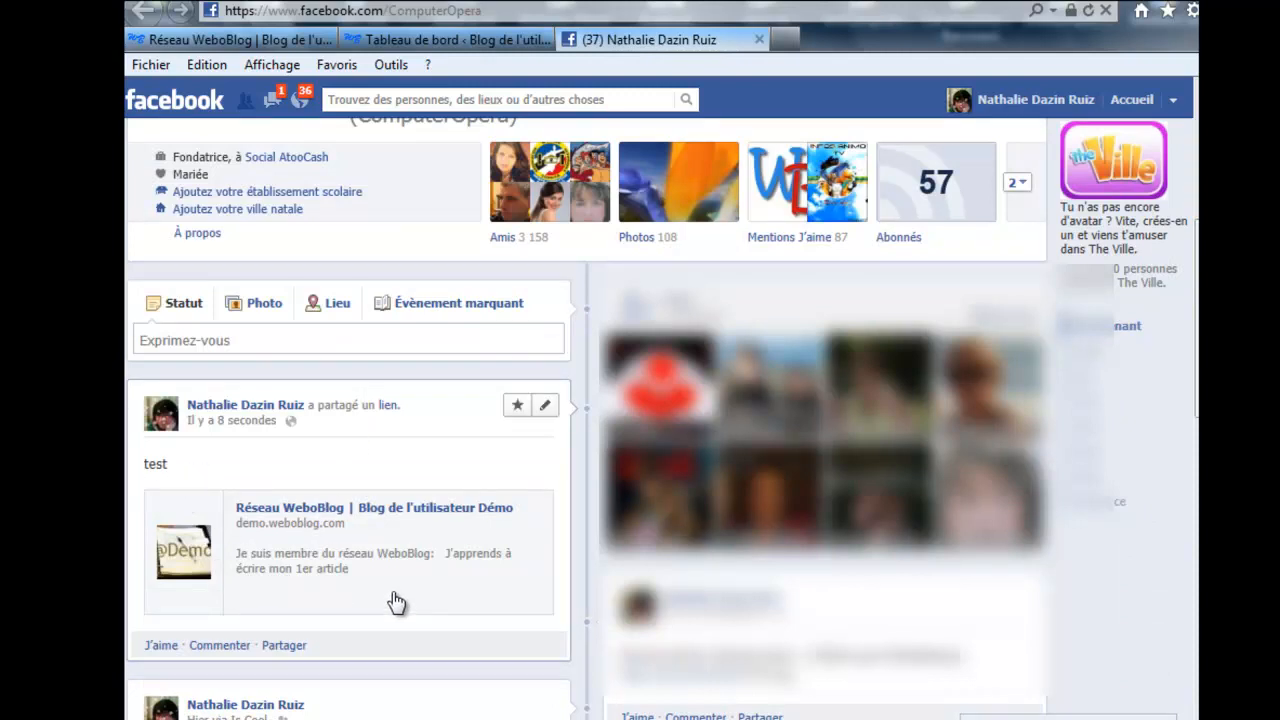
Switch back to the demo blog and open its "A propos" page at the Facebook sharing options
left_click(274, 39)
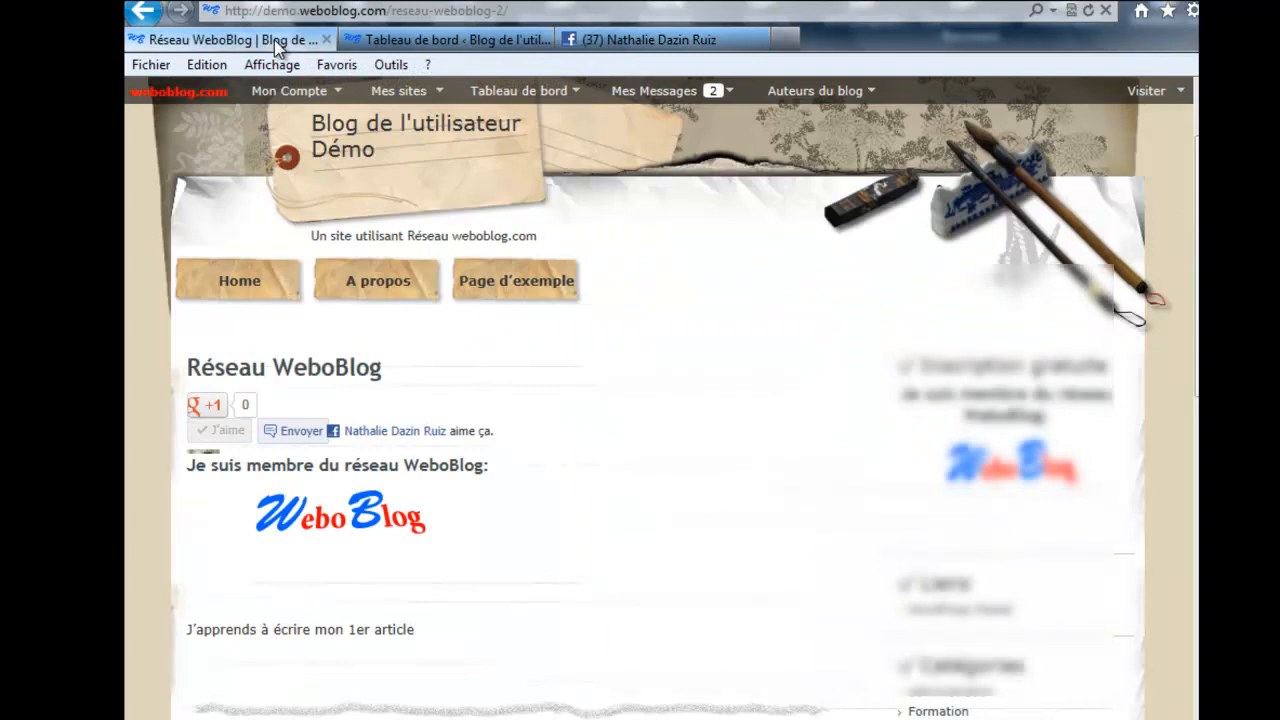
left_click(398, 286)
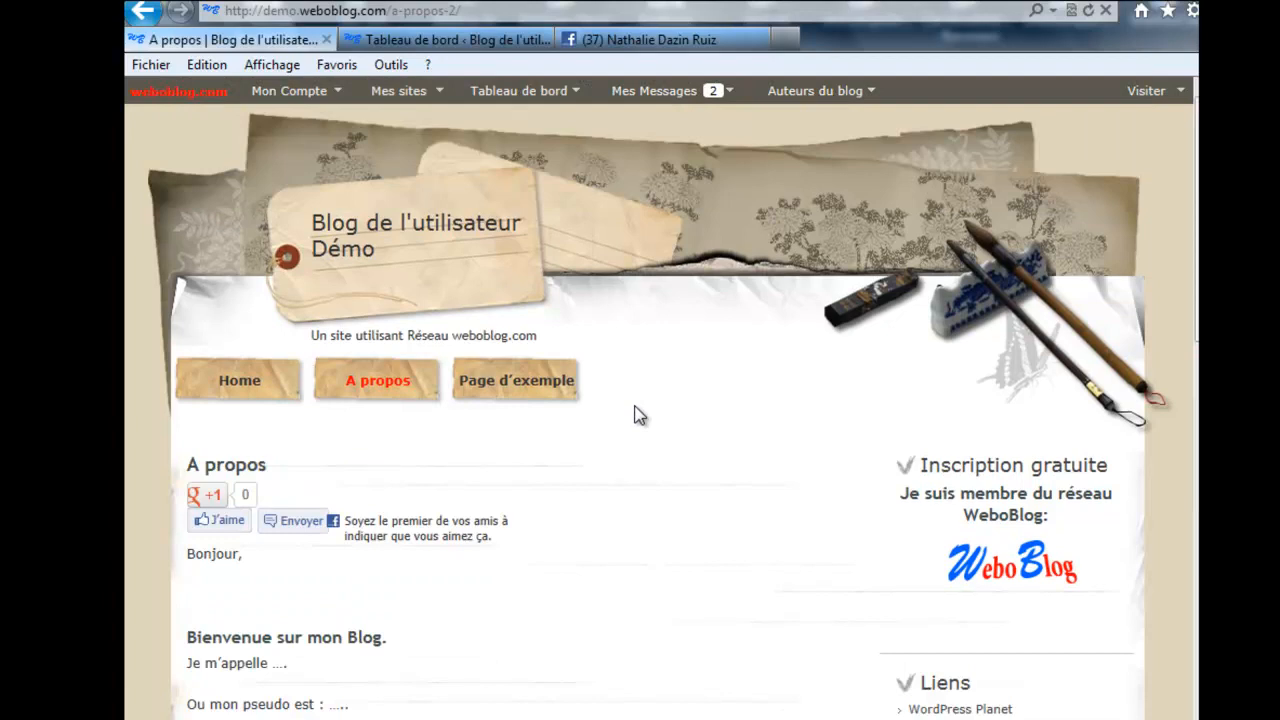
scroll(640, 416, "down", 3)
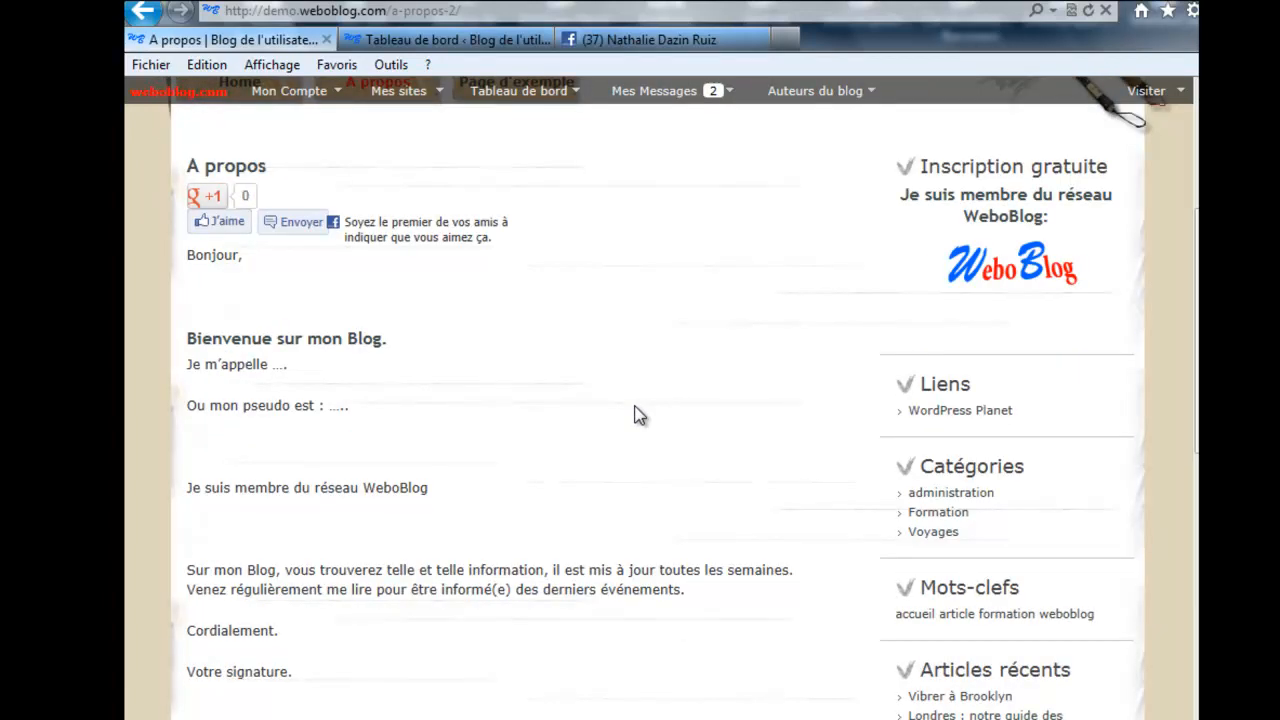
scroll(640, 416, "up", 1)
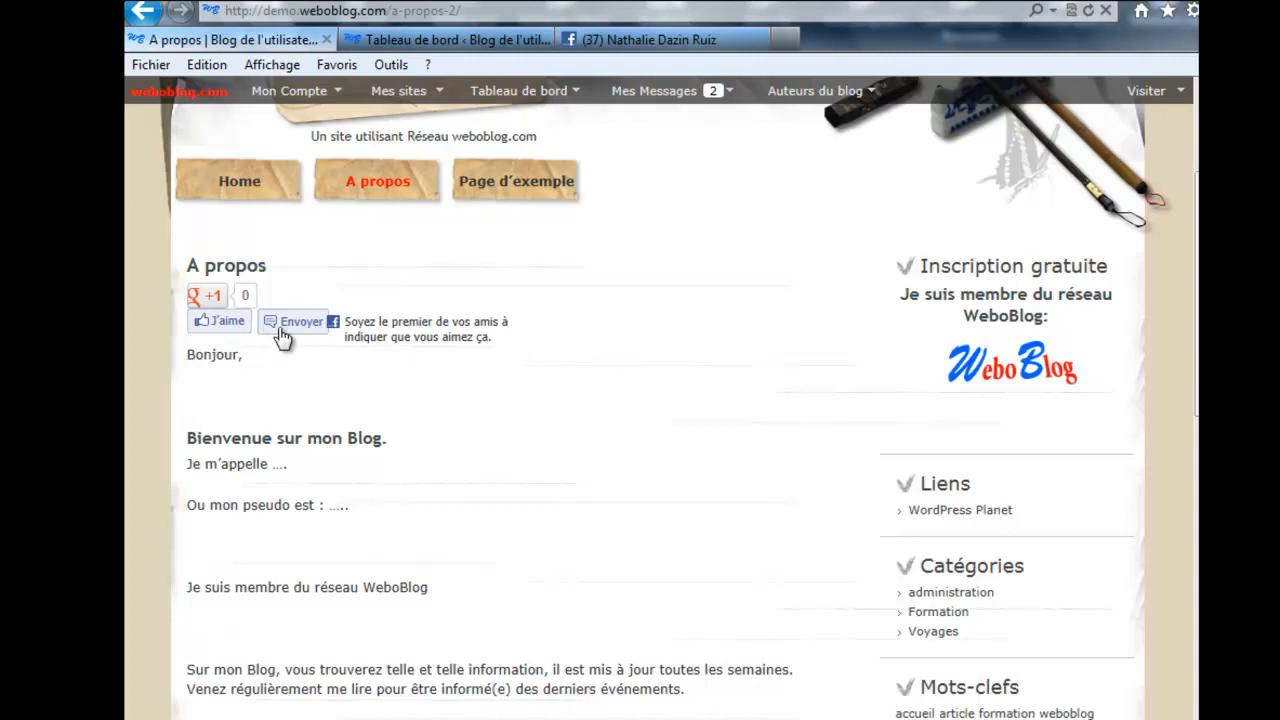
Like the "A propos" page and publish it on Facebook with the comment "retest"
left_click(225, 325)
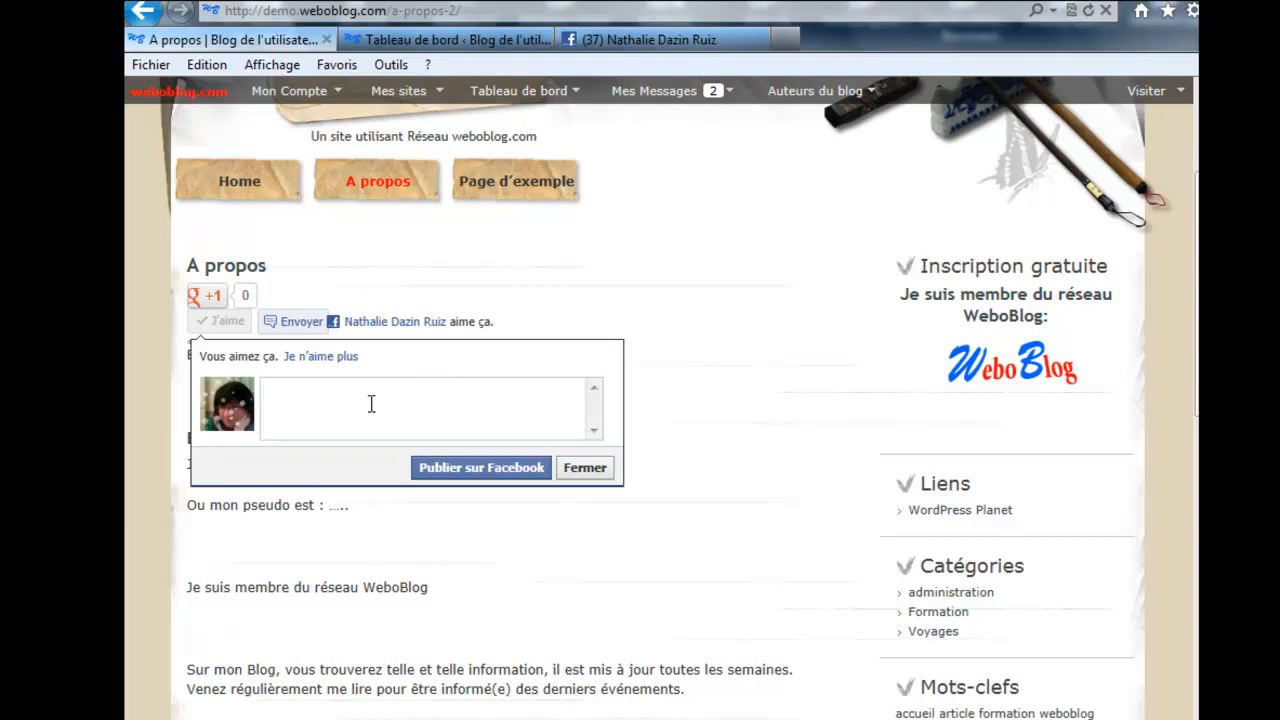
type("retest")
left_click(455, 469)
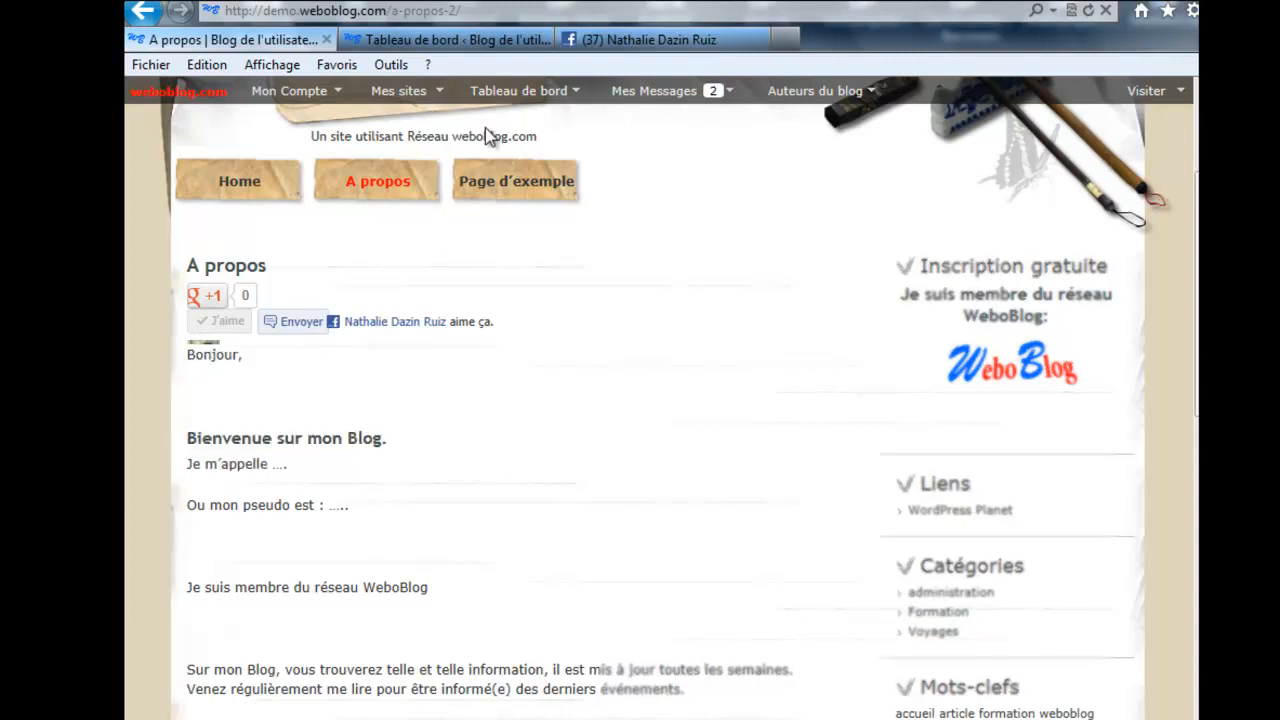
Switch to the Facebook profile, reload it and check the timeline posts for the "A propos" page and the earlier article
left_click(657, 40)
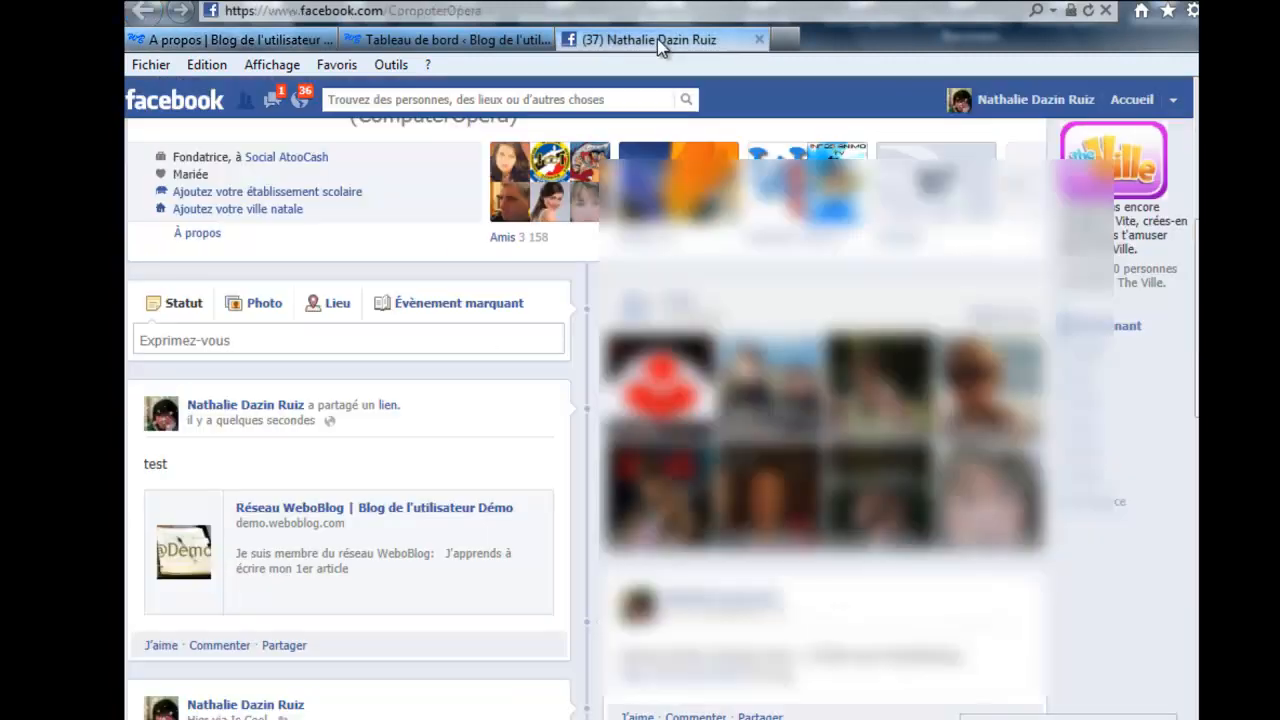
left_click(1088, 10)
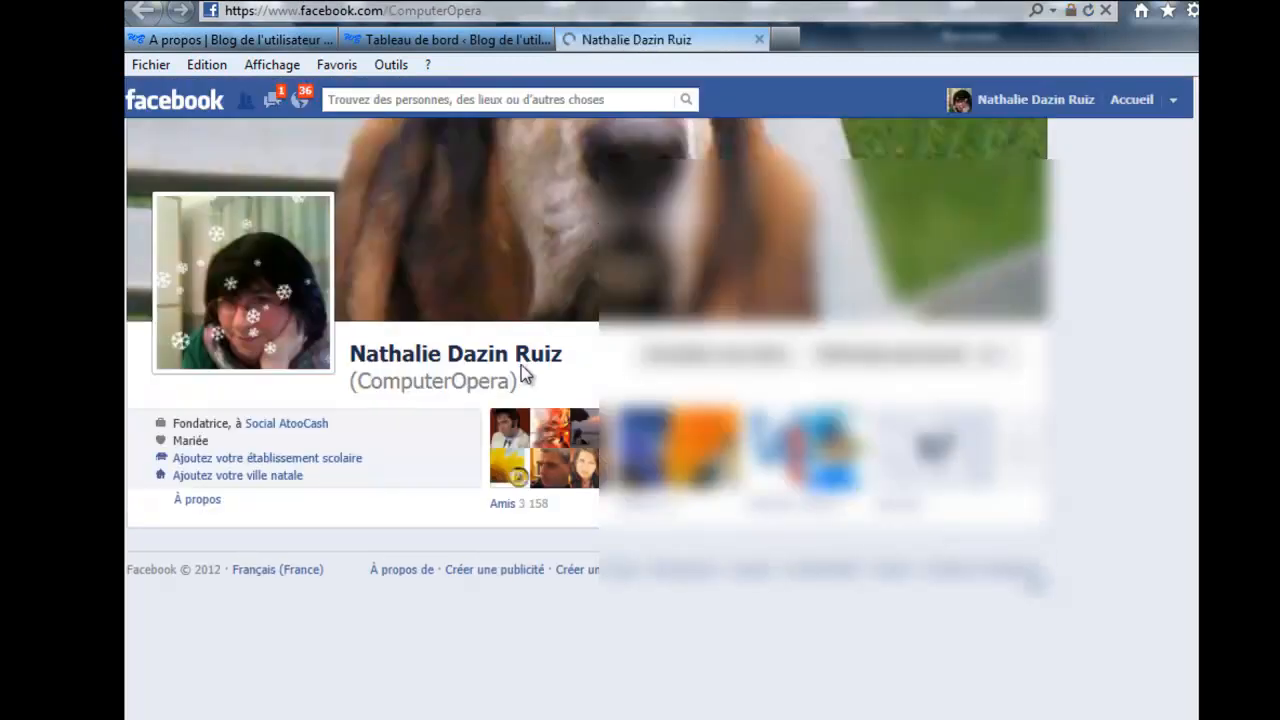
scroll(594, 377, "down", 1)
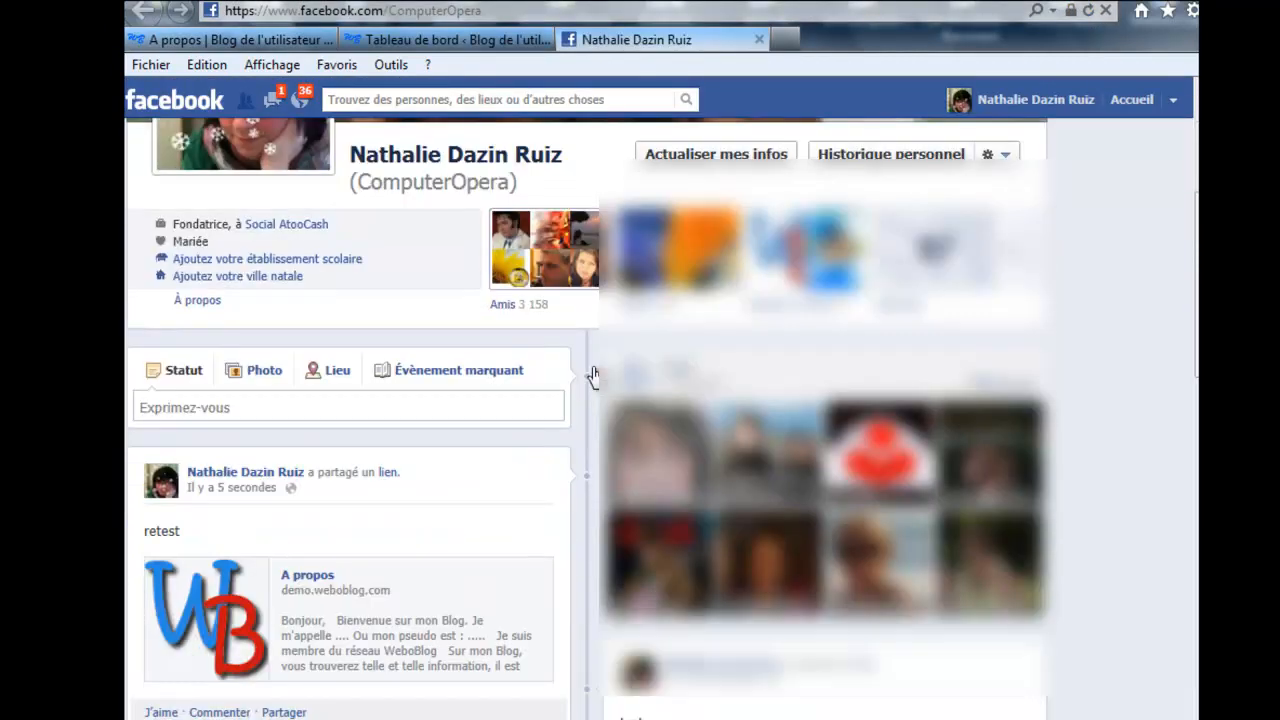
scroll(594, 377, "down", 1)
scroll(594, 377, "up", 1)
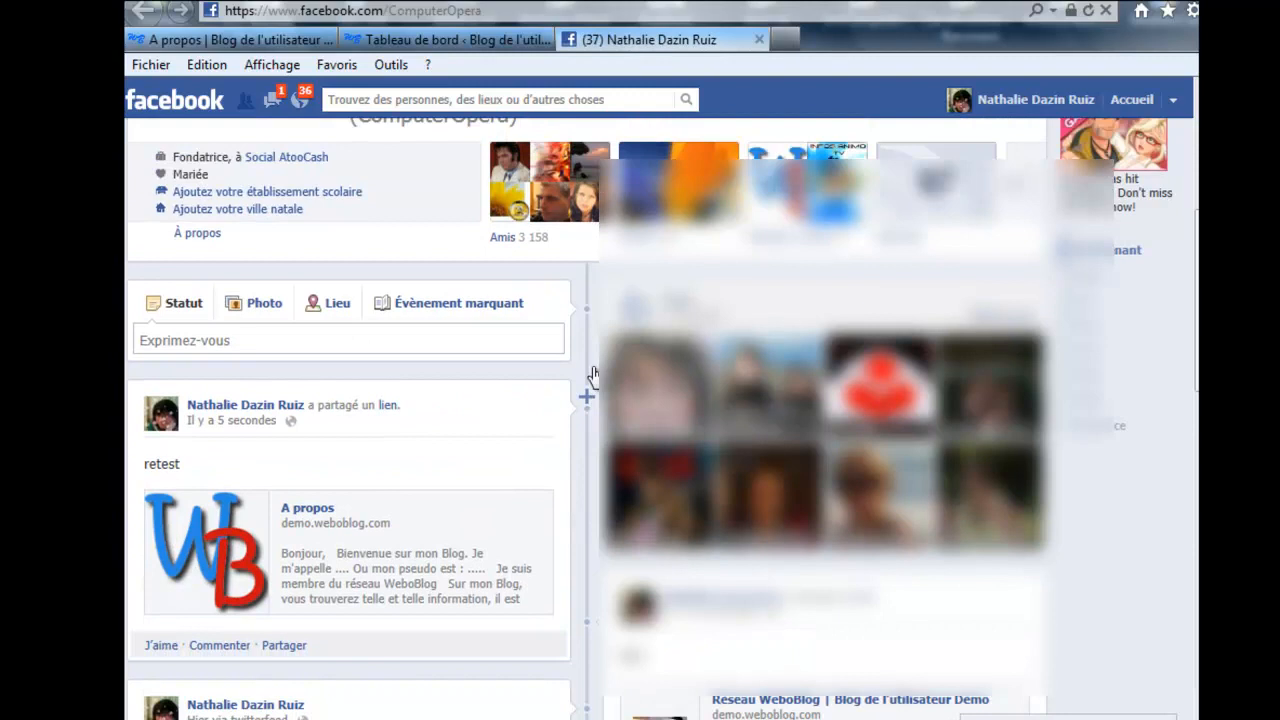
scroll(594, 377, "down", 1)
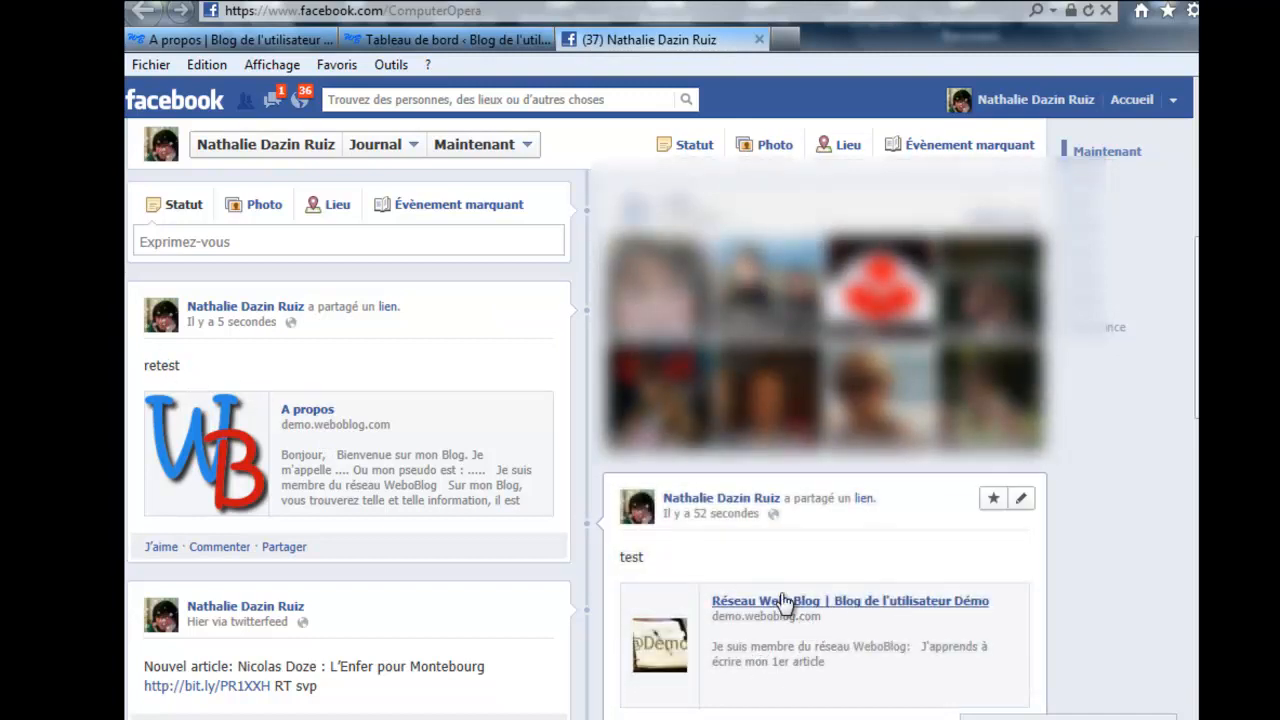
Switch to the blog's WordPress dashboard and locate the Facebook entry among the administration sections
left_click(252, 40)
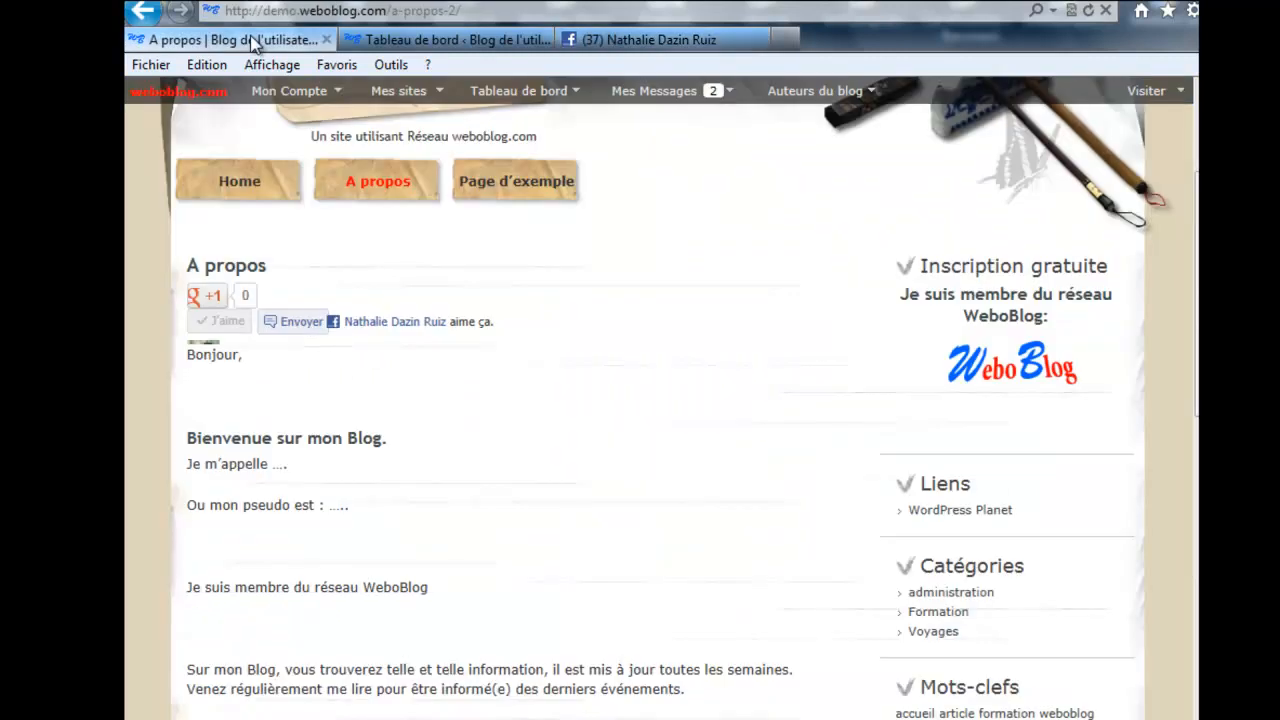
left_click(455, 40)
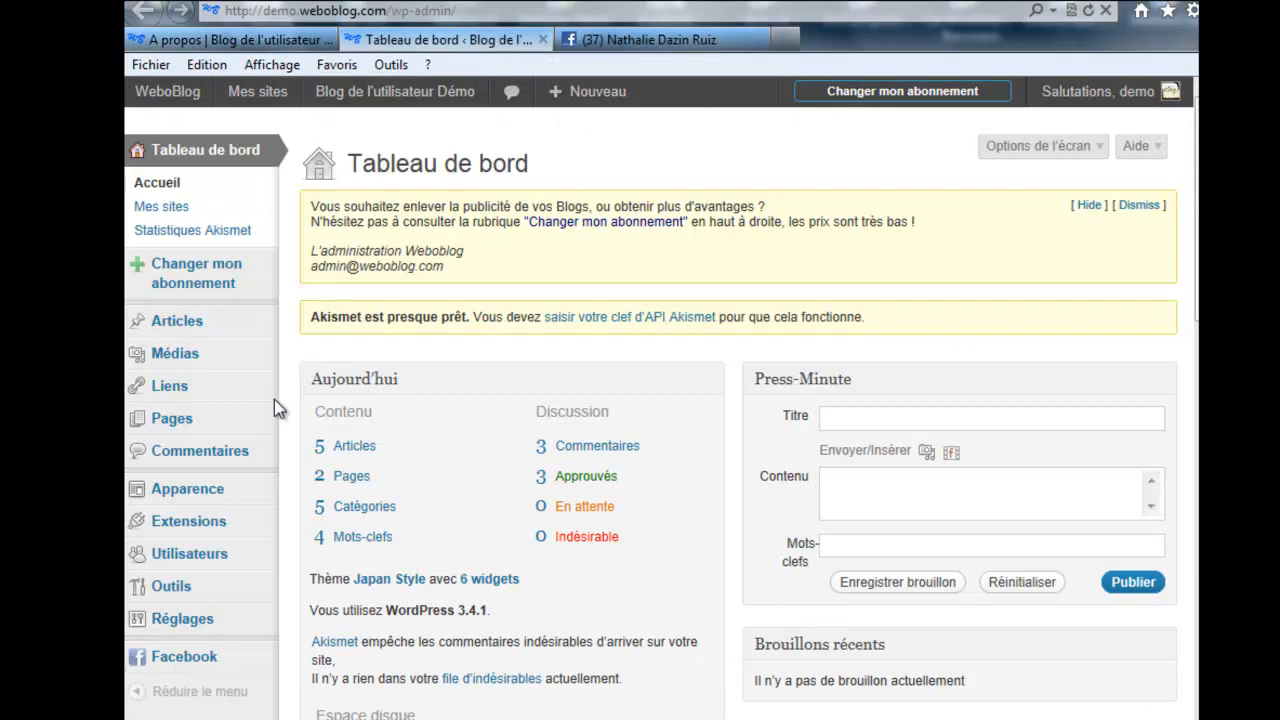
mouse_move(297, 420)
scroll(295, 418, "down", 2)
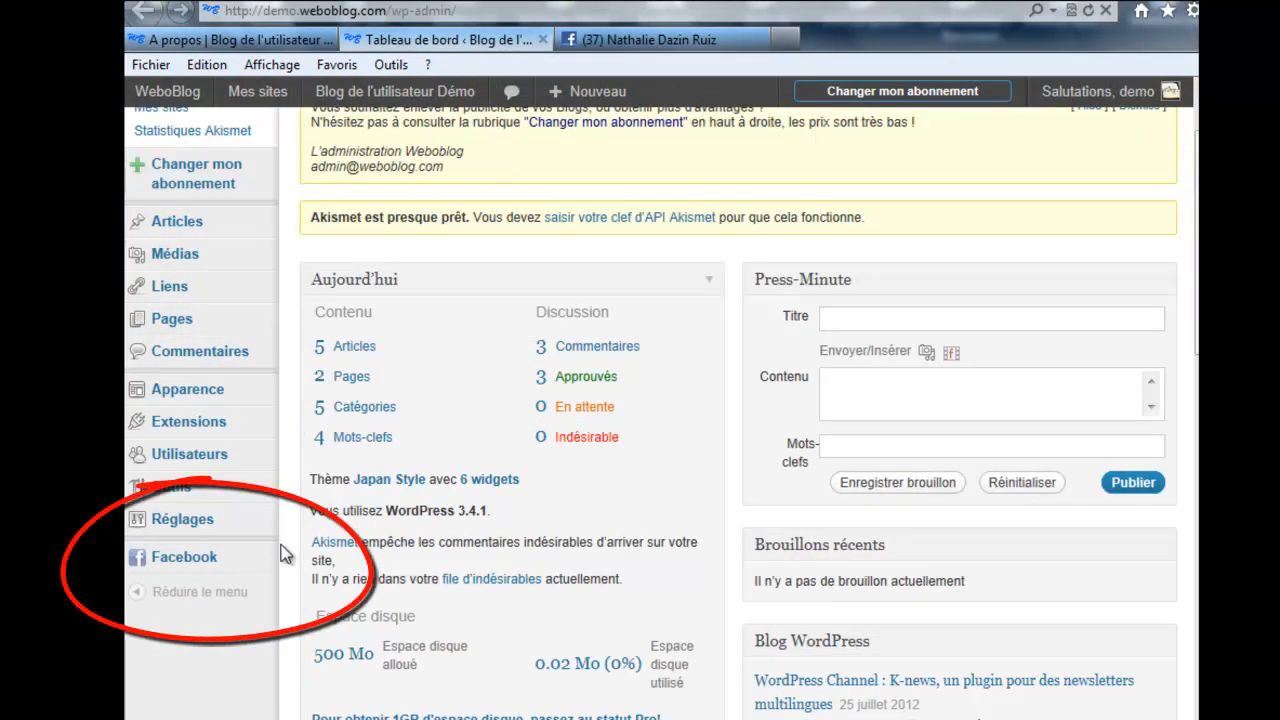
mouse_move(165, 572)
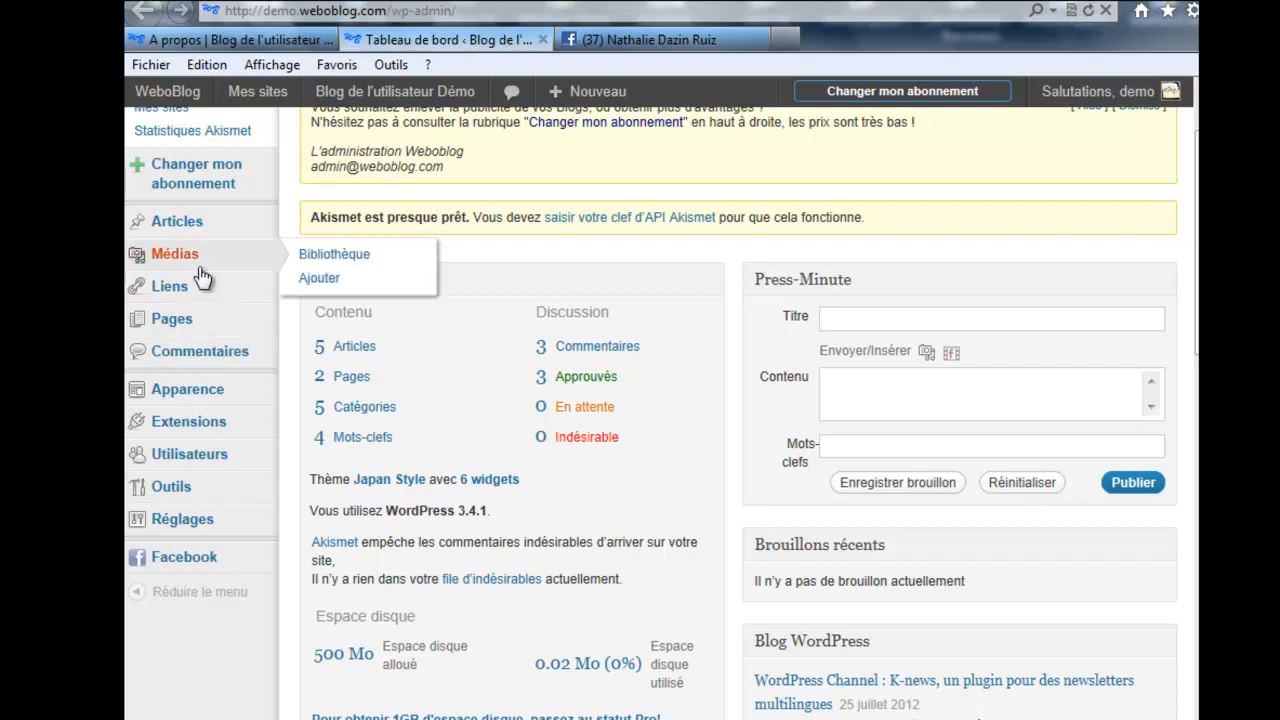
Start a new blog article and bring up its Facebook Publishing options below the editor
mouse_move(190, 225)
left_click(310, 247)
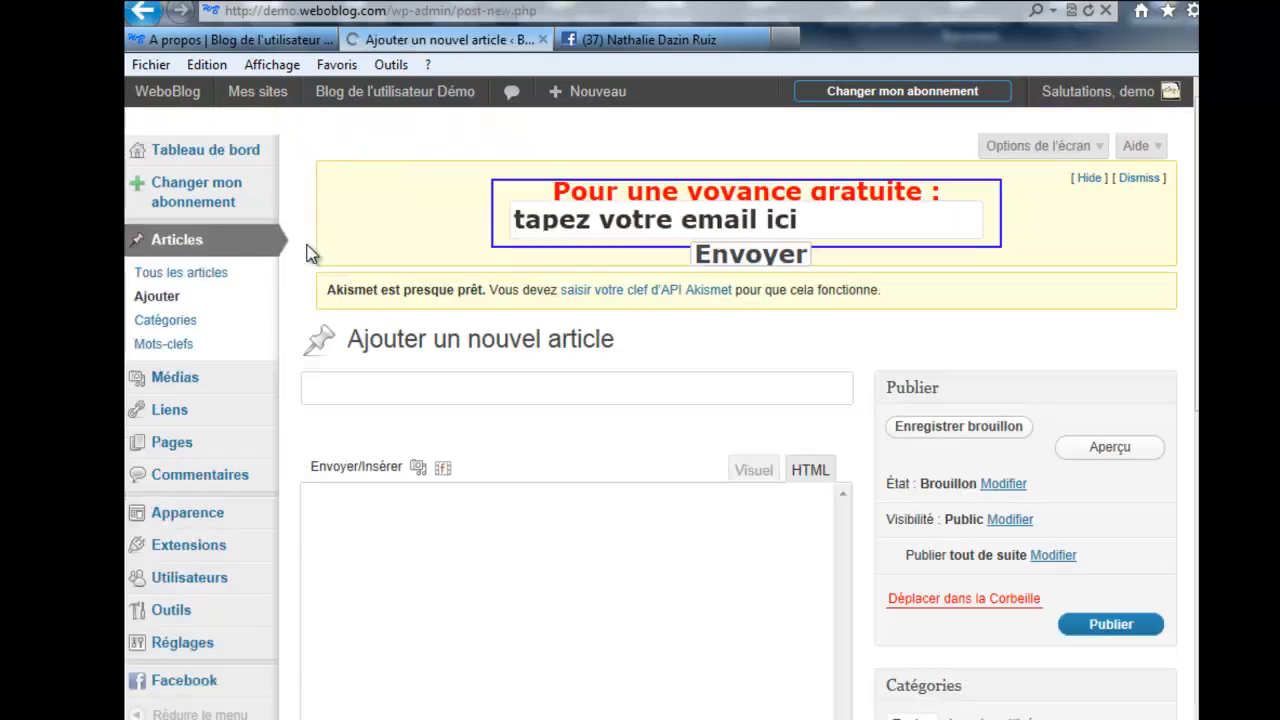
scroll(294, 480, "down", 3)
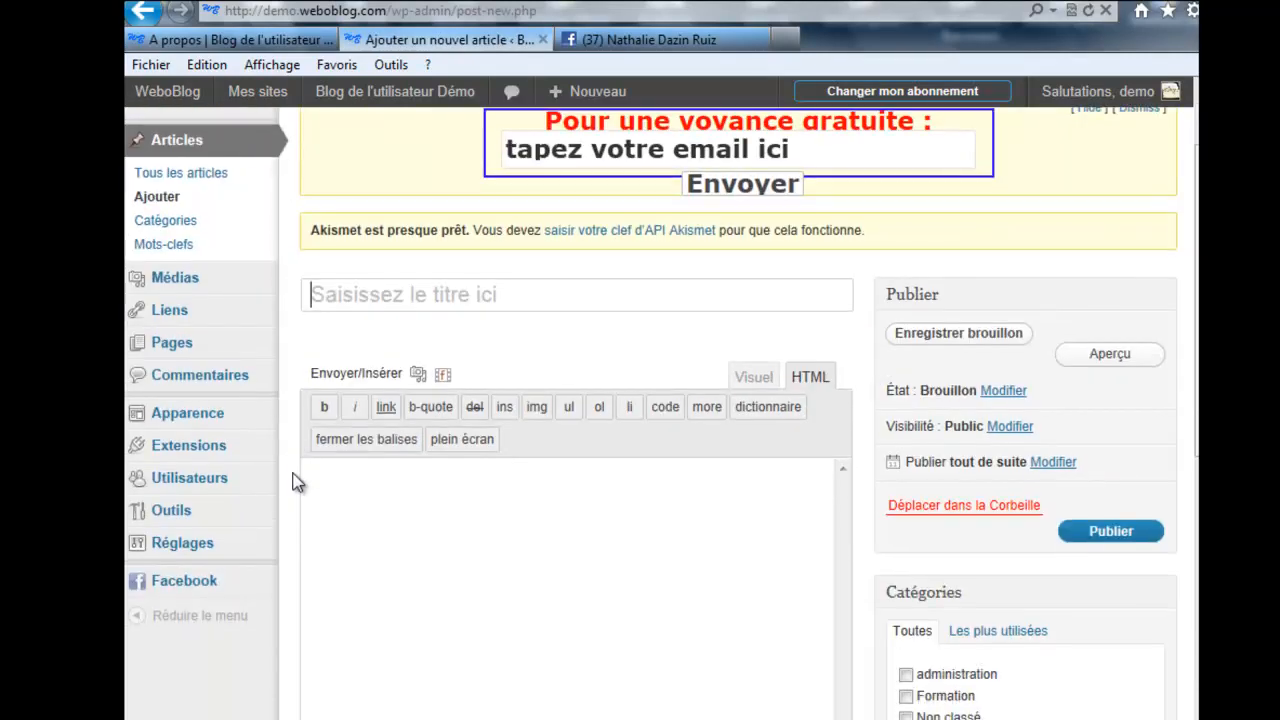
scroll(294, 482, "down", 1)
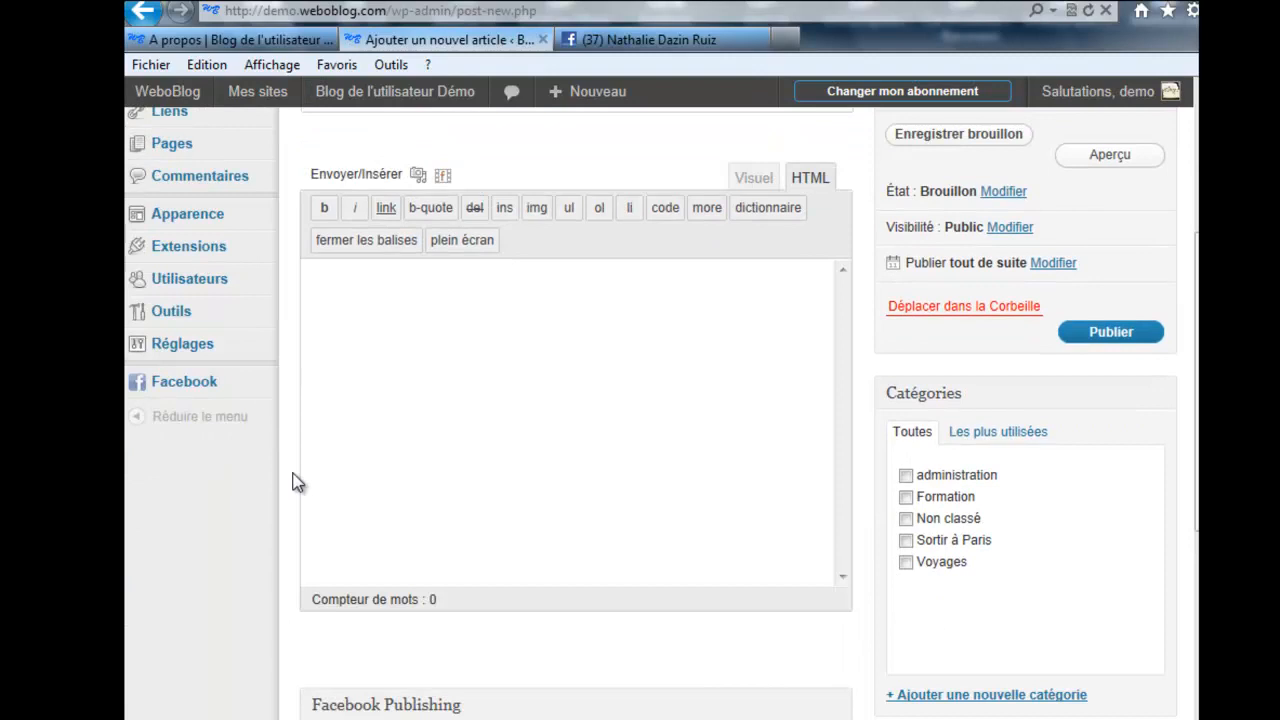
scroll(294, 482, "down", 3)
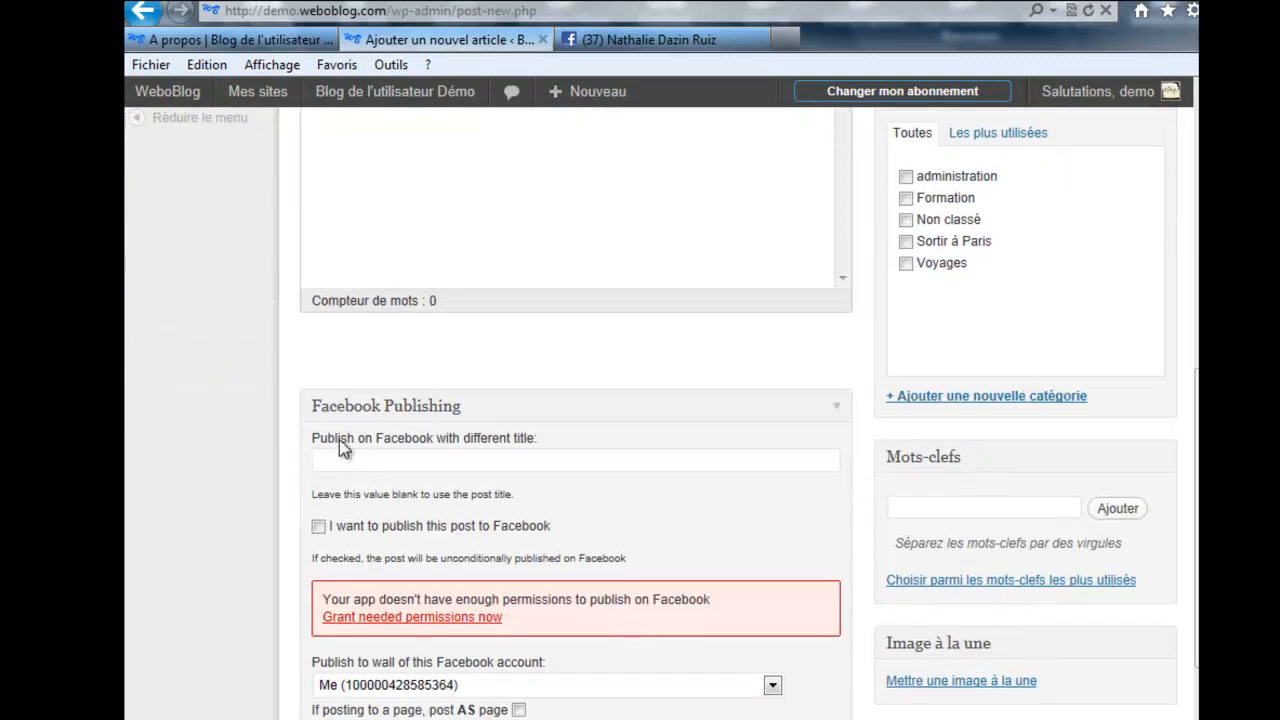
Examine the new article's Facebook Publishing options: the alternative title and the list of Facebook accounts whose wall can receive the post
left_click(384, 460)
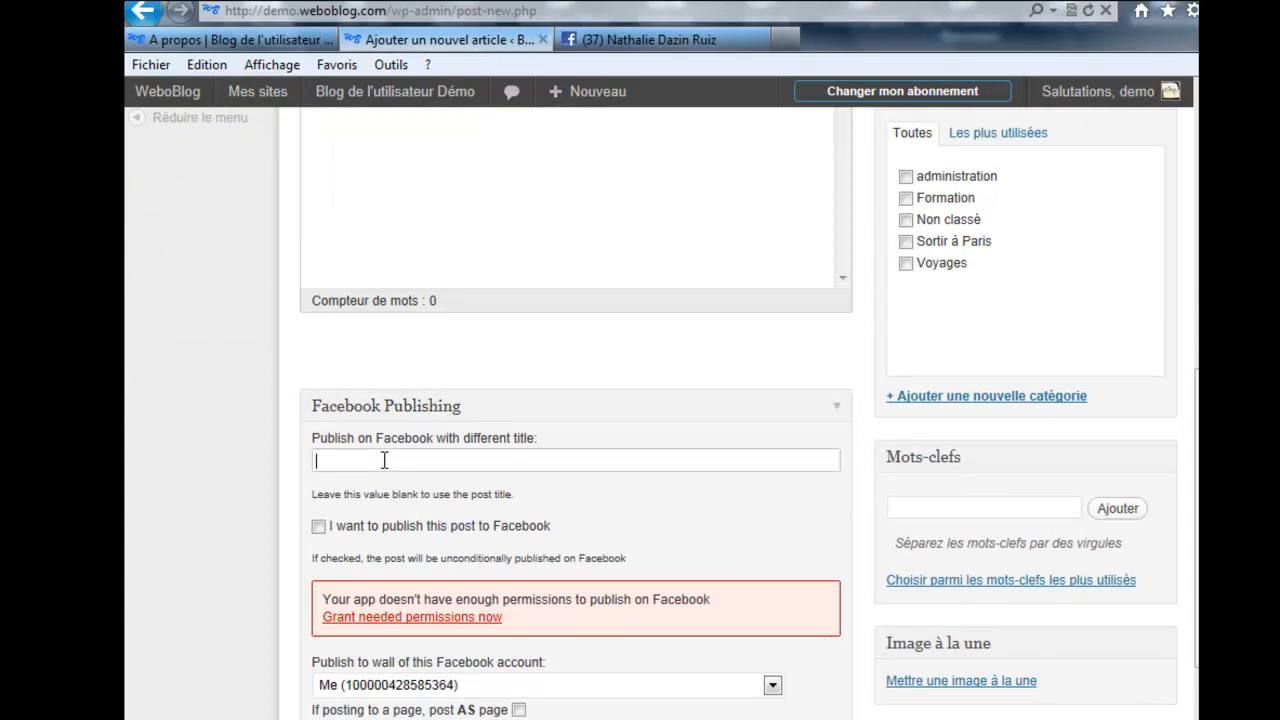
scroll(280, 562, "down", 2)
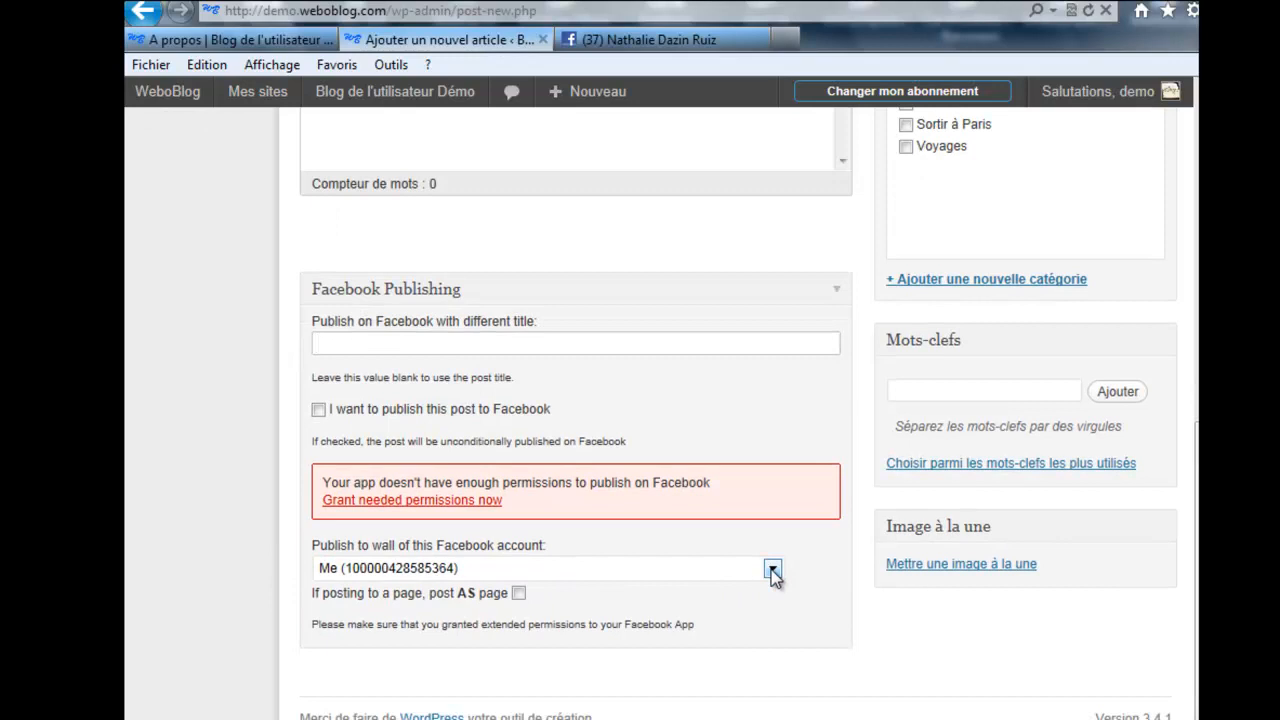
left_click(772, 569)
left_click(773, 570)
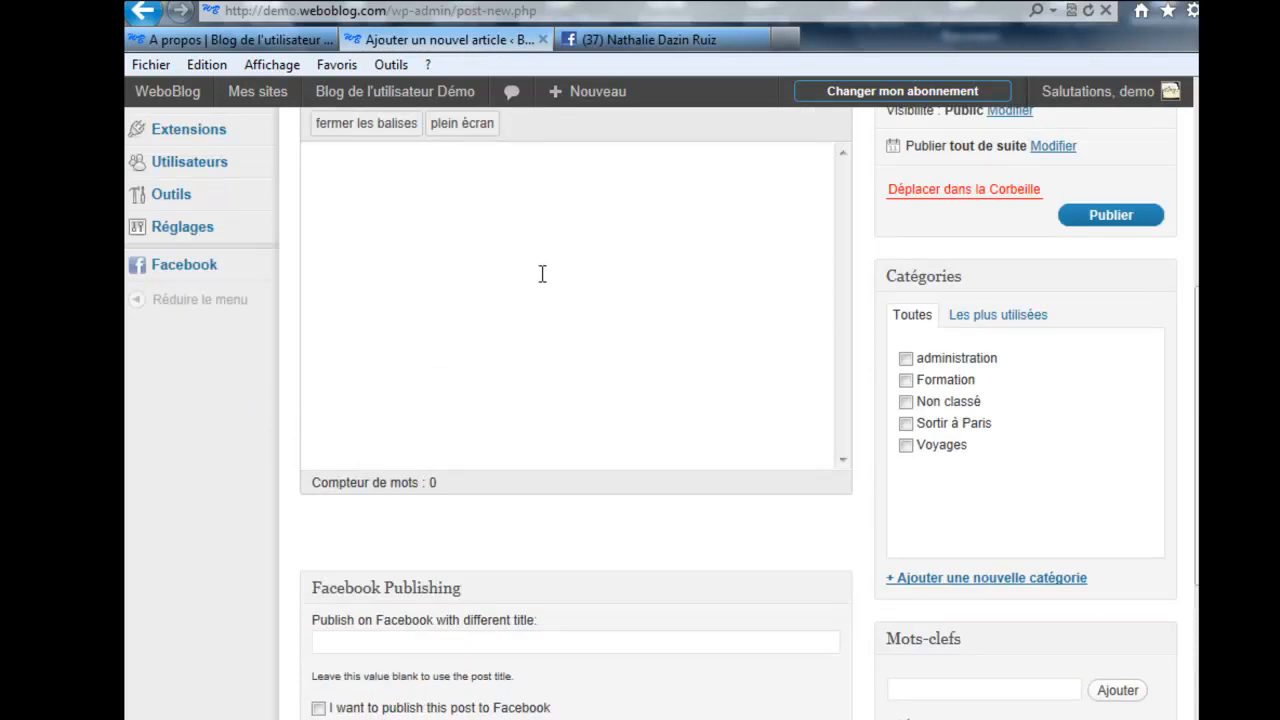
scroll(540, 409, "up", 1)
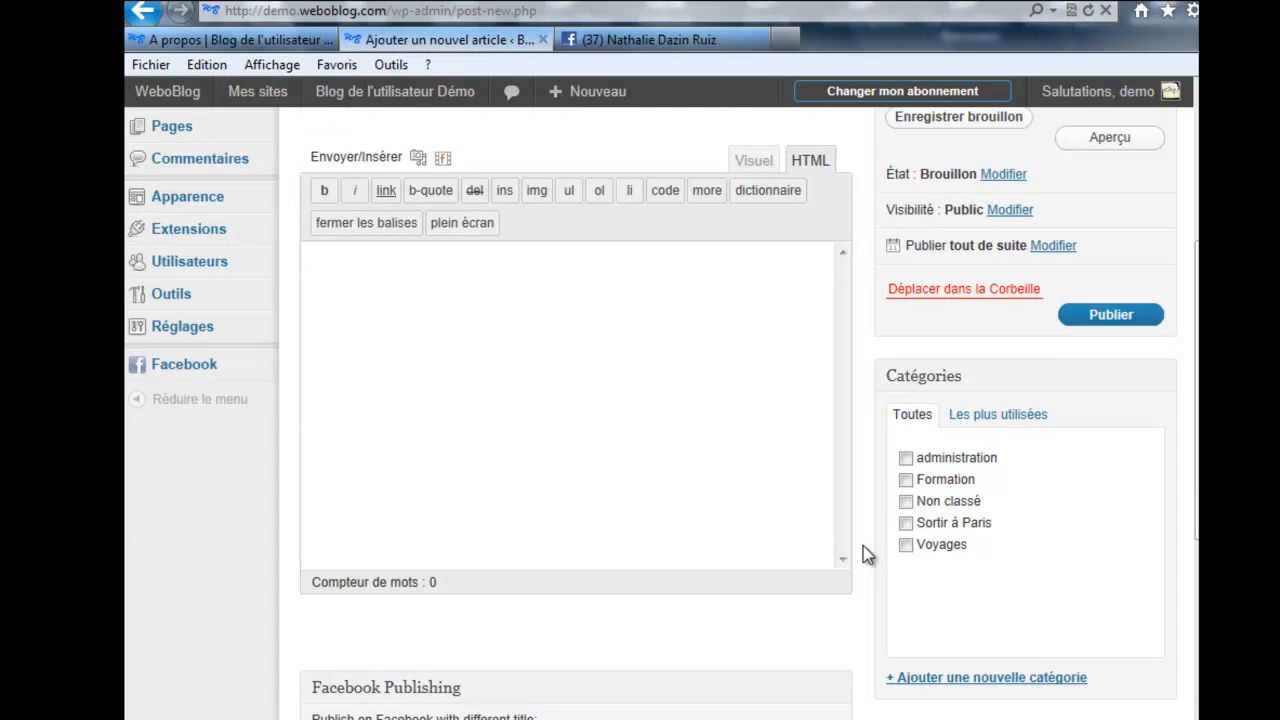
Check the Facebook like and send buttons on the blog's "A propos" page, and return to the new article's publishing controls
left_click(257, 40)
mouse_move(289, 91)
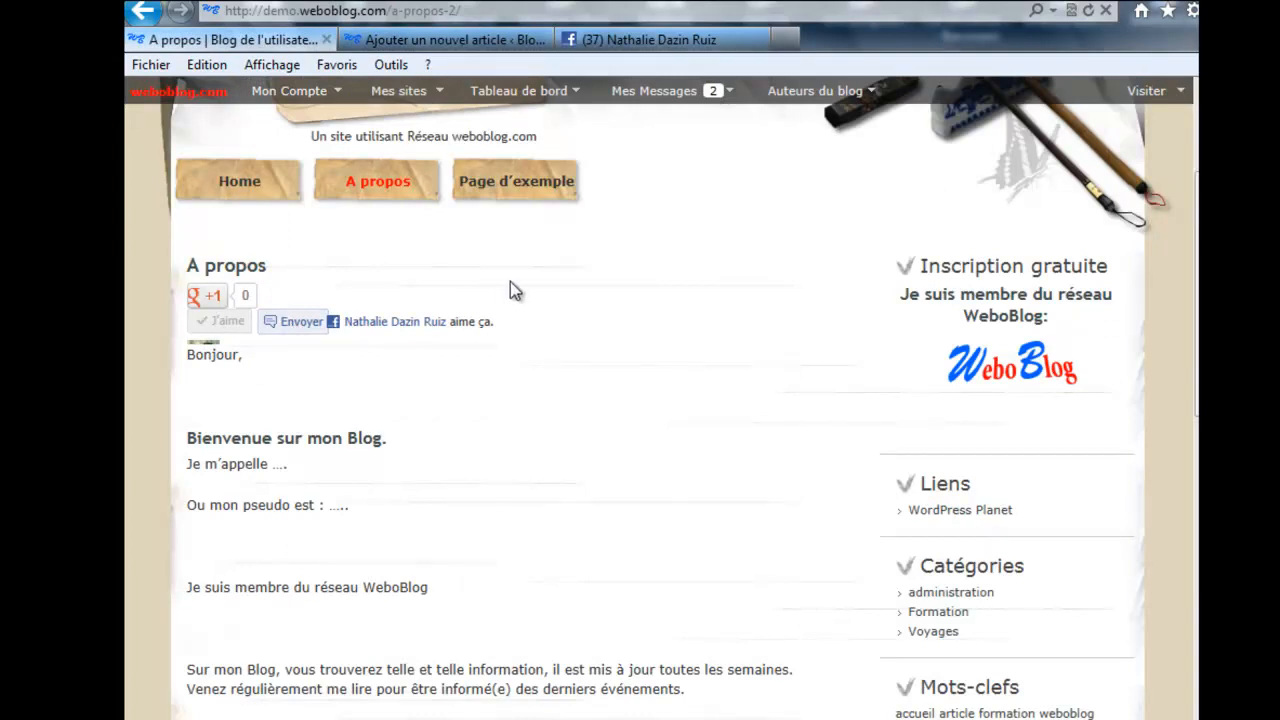
left_click(457, 42)
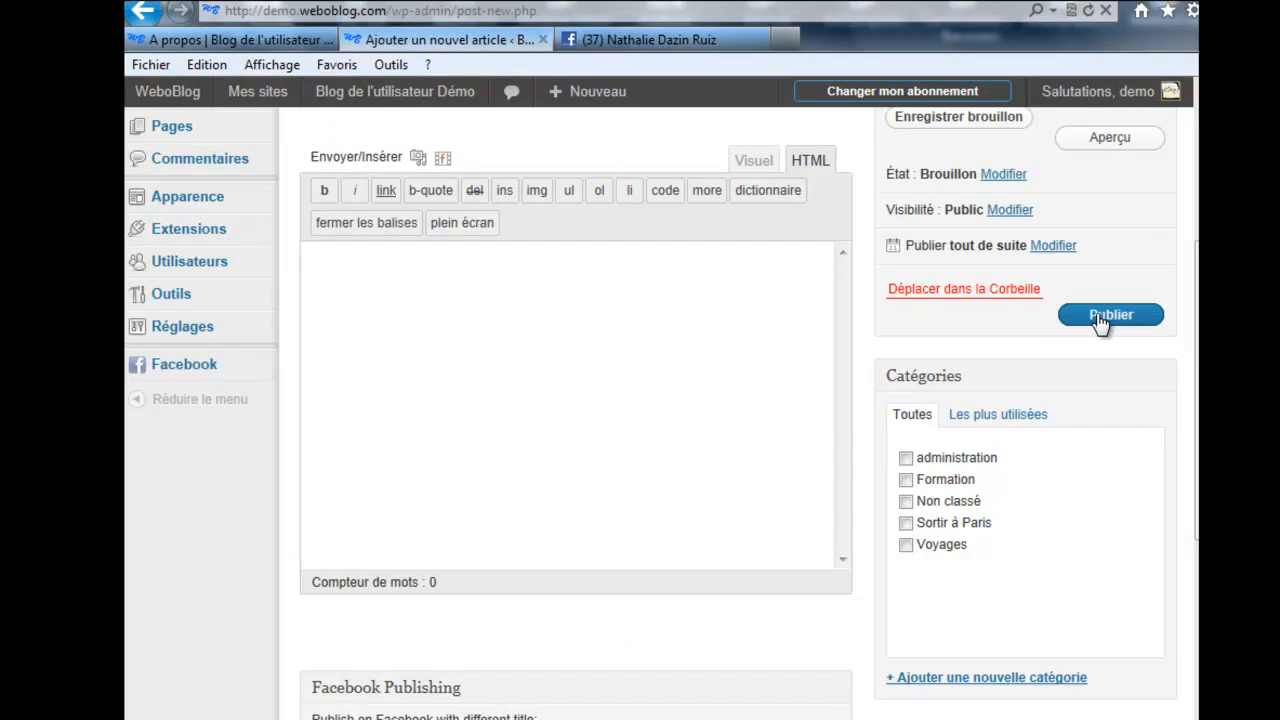
left_click(1100, 317)
Open the Facebook Settings and go through the Facebook API and Grant extended permissions sections to the Like/Send Button section
mouse_move(175, 372)
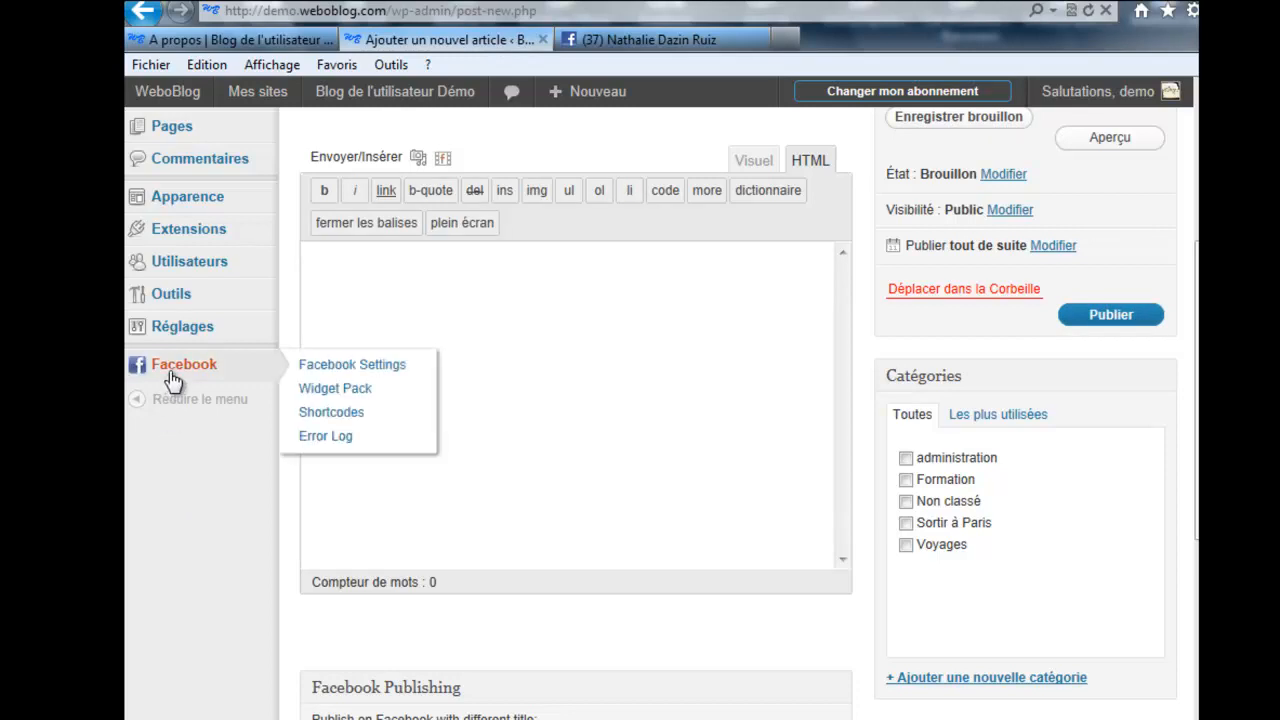
left_click(314, 371)
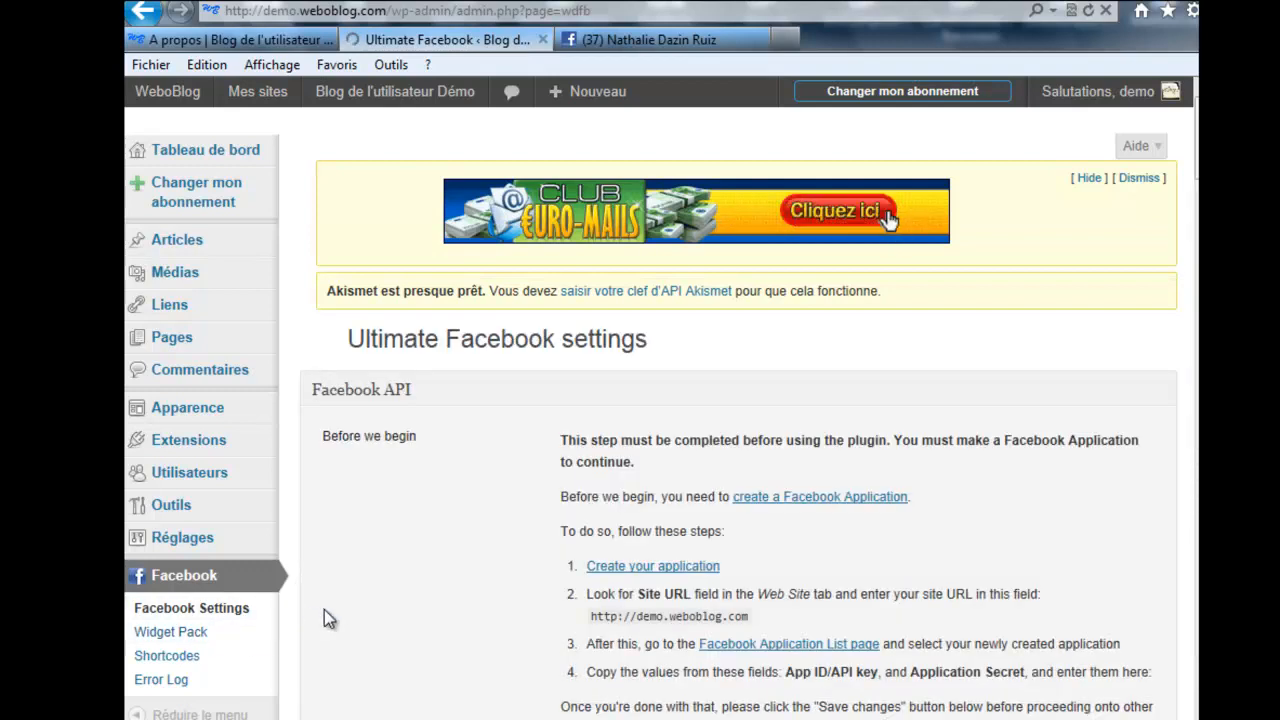
scroll(364, 612, "down", 5)
scroll(362, 607, "down", 3)
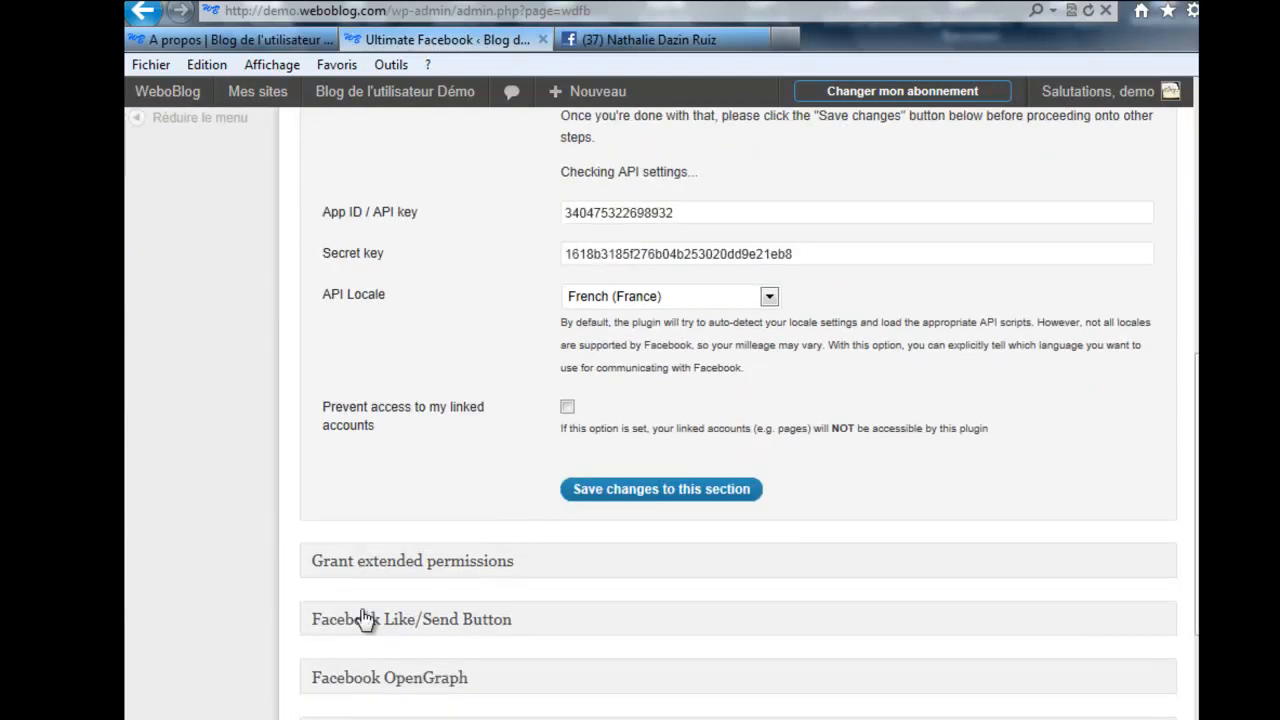
left_click(697, 512)
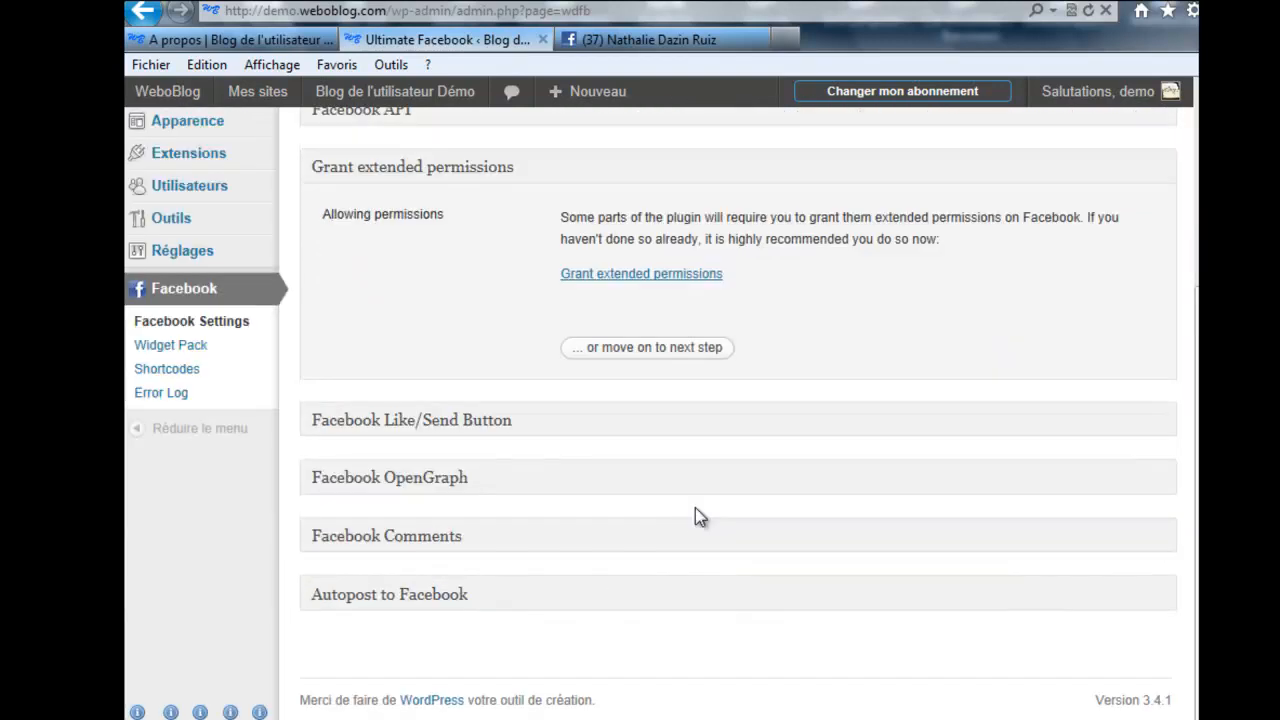
left_click(674, 350)
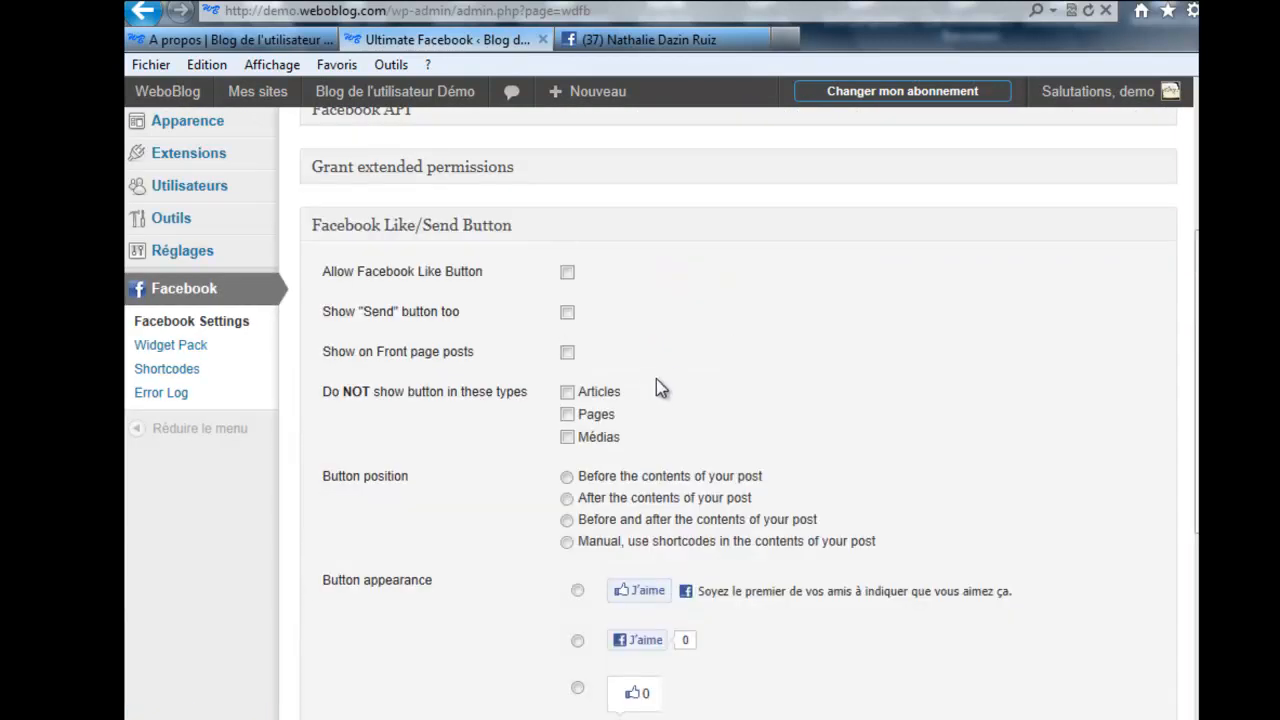
Go through the Like/Send Button, OpenGraph and Facebook Comments settings to the Autopost to Facebook section
scroll(495, 620, "down", 5)
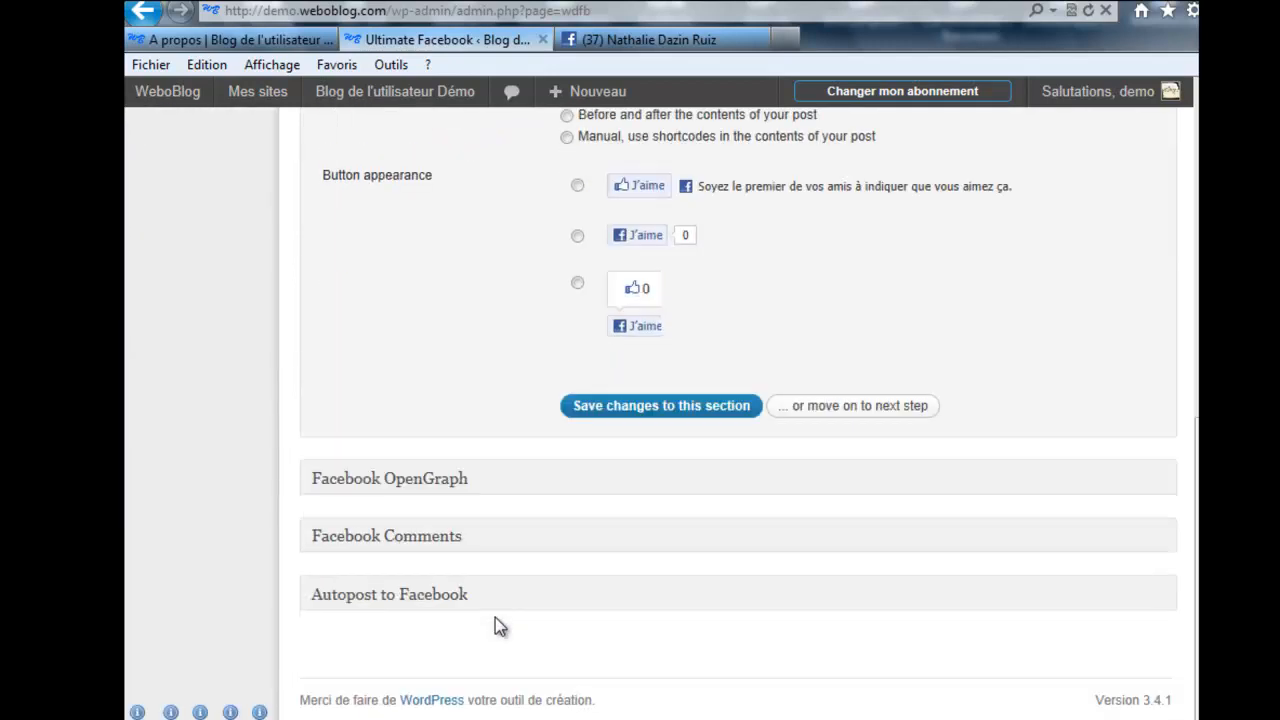
left_click(827, 410)
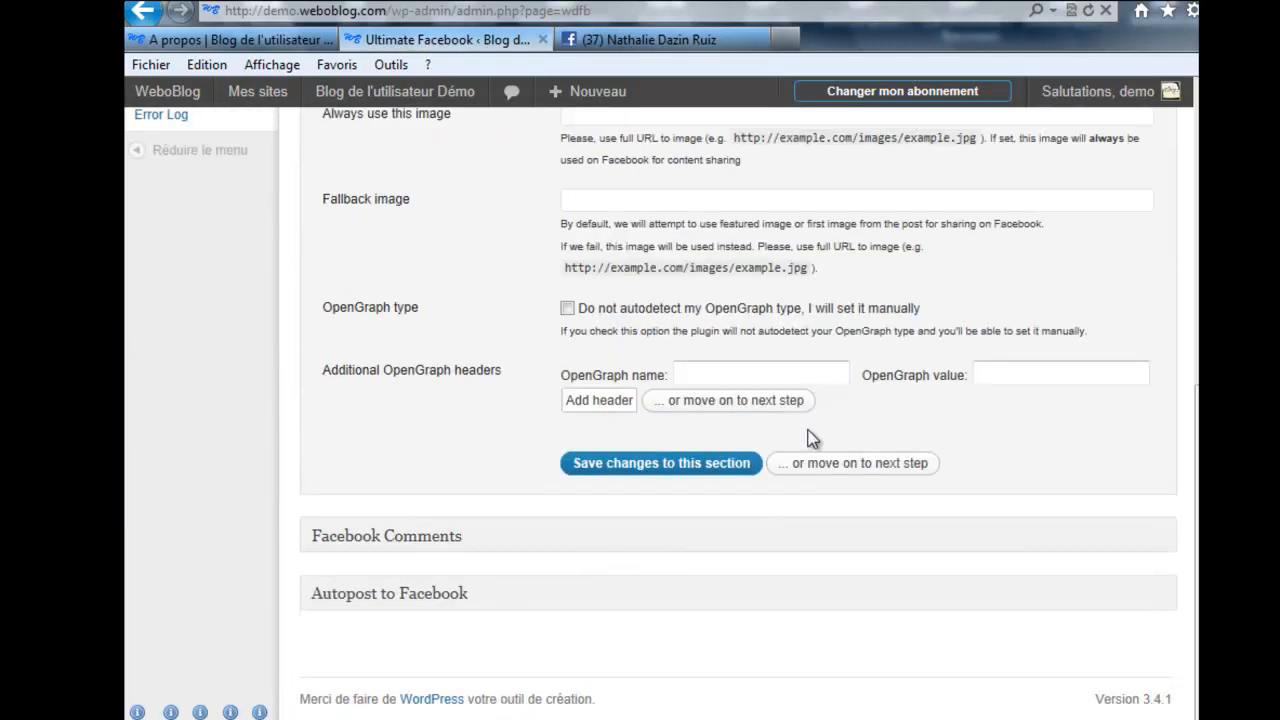
left_click(815, 468)
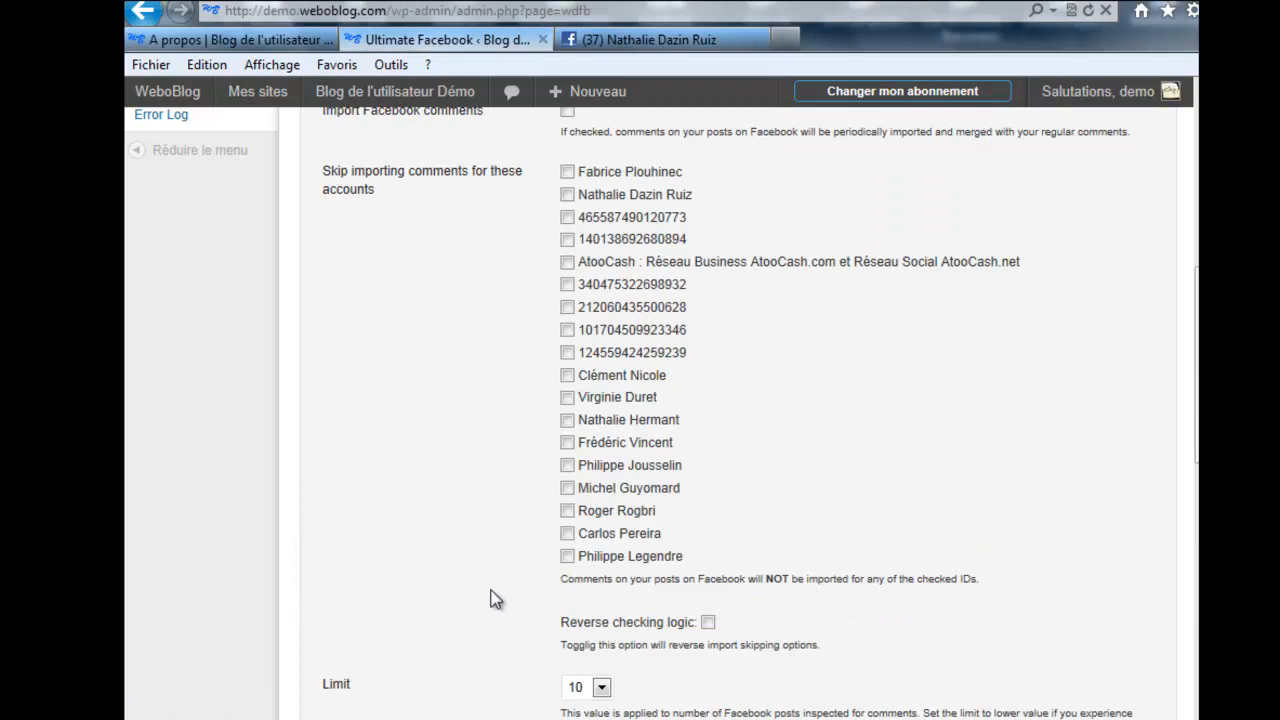
scroll(491, 597, "down", 7)
scroll(491, 598, "down", 2)
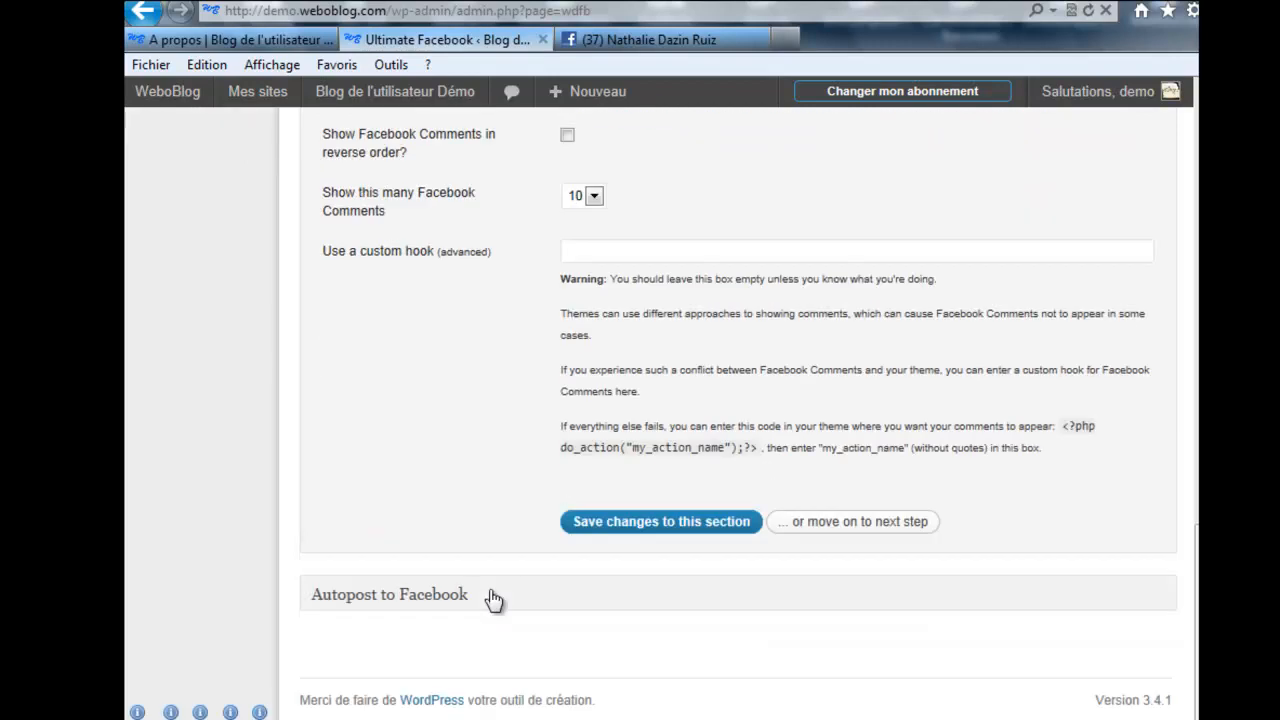
left_click(822, 521)
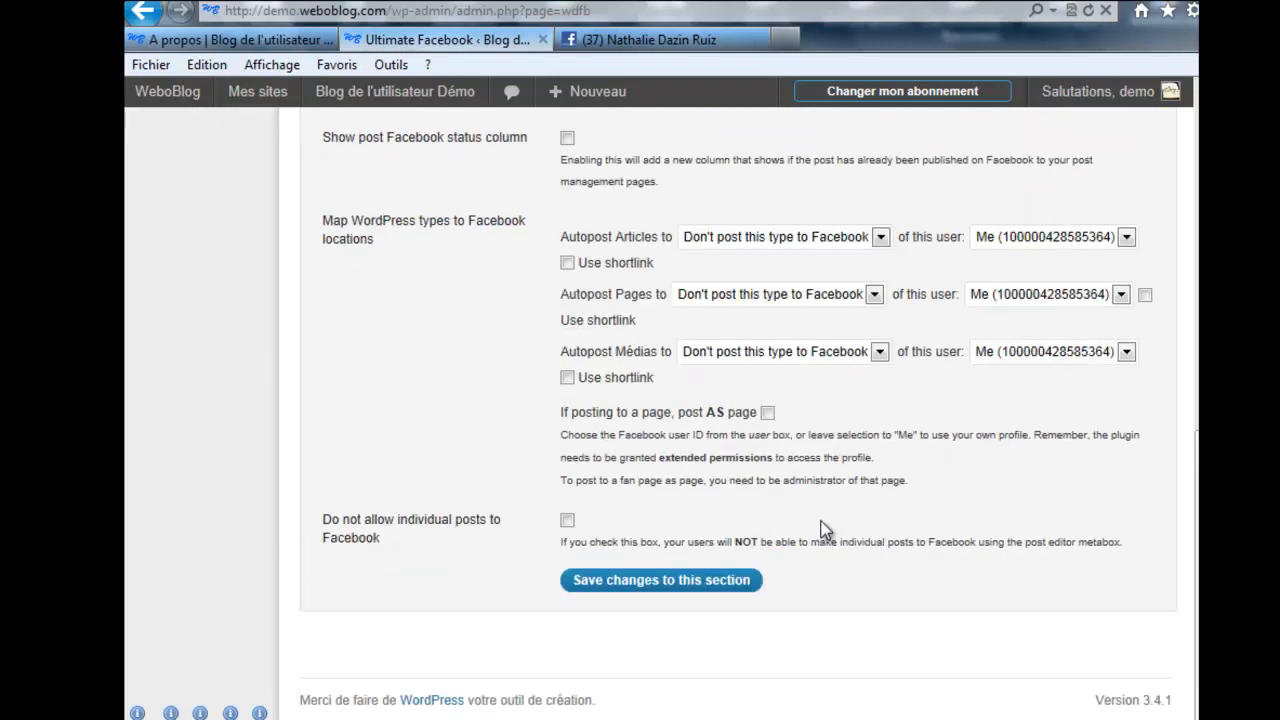
Allow autoposting new posts to Facebook and review the settings mapping articles, pages and media to Facebook locations
scroll(543, 451, "up", 2)
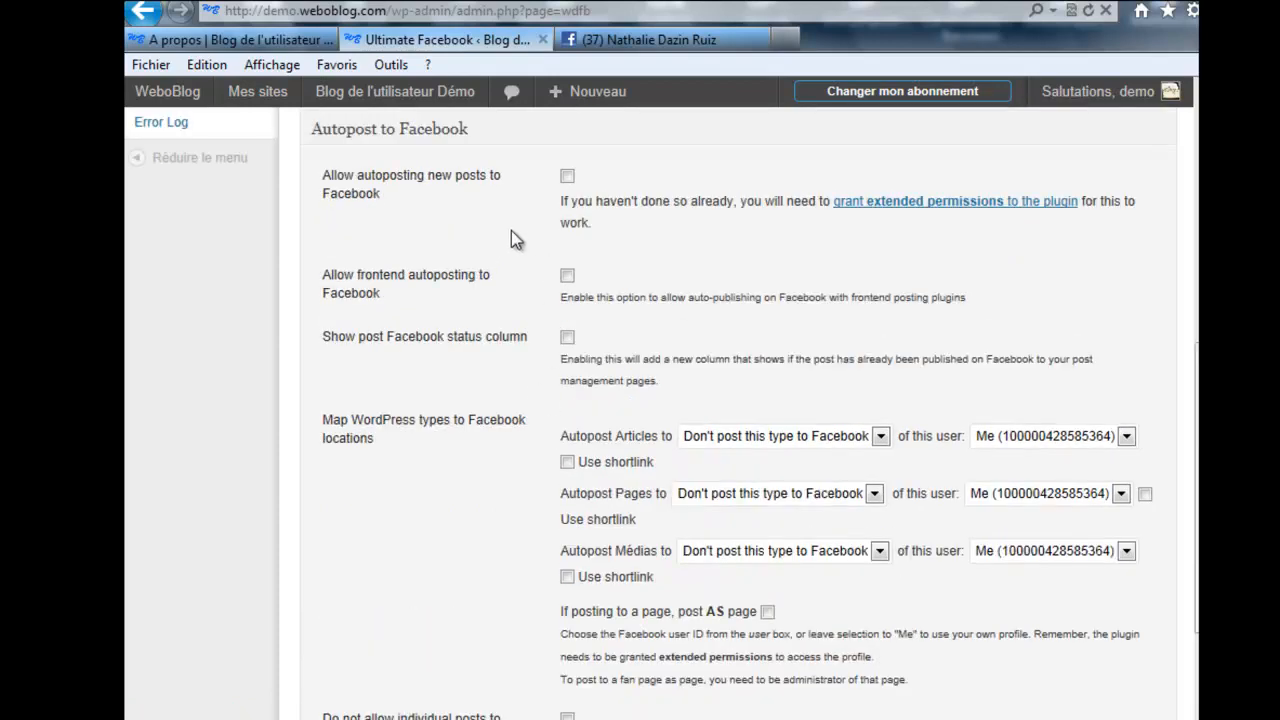
scroll(458, 307, "up", 1)
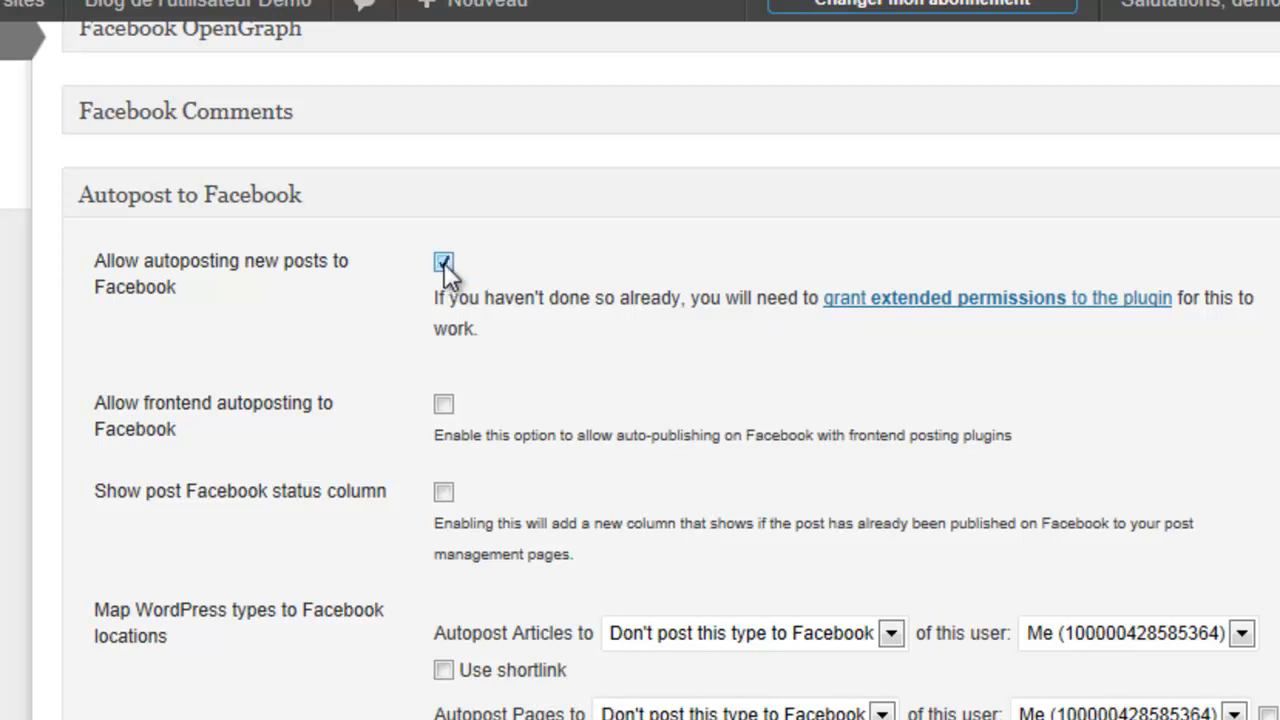
scroll(382, 508, "down", 5)
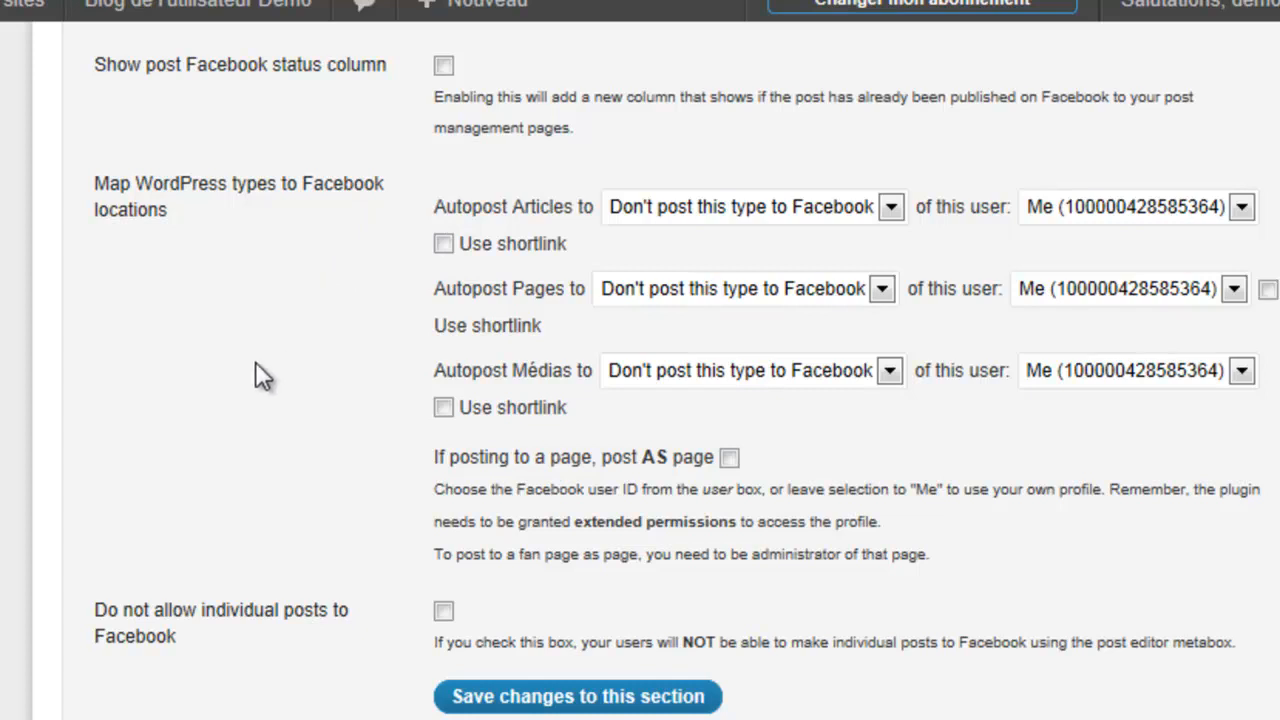
scroll(256, 365, "up", 3)
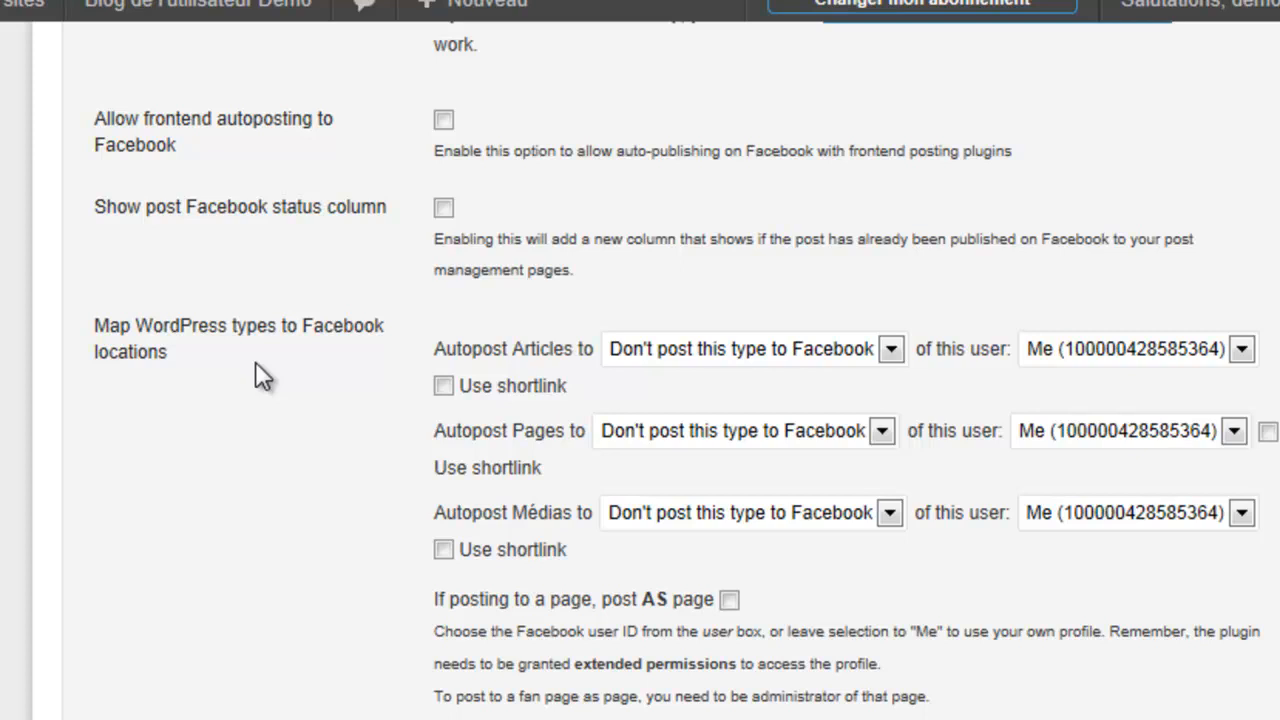
scroll(258, 366, "up", 3)
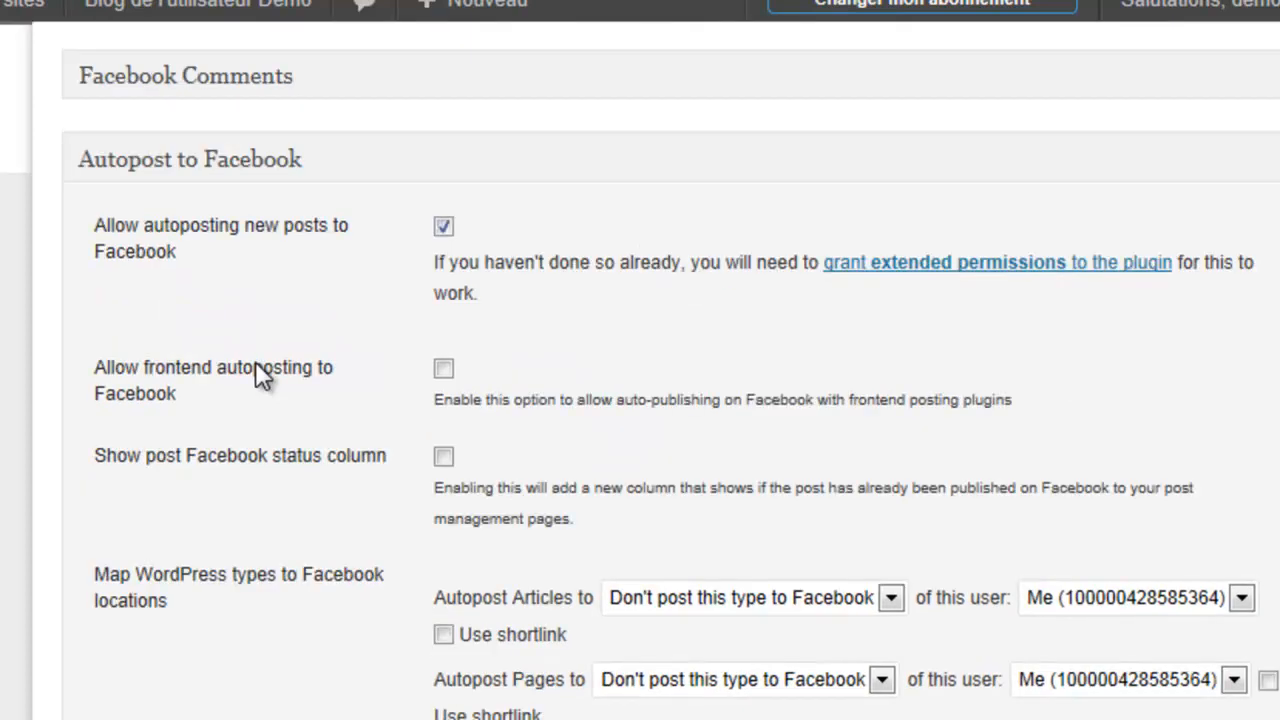
scroll(397, 500, "down", 2)
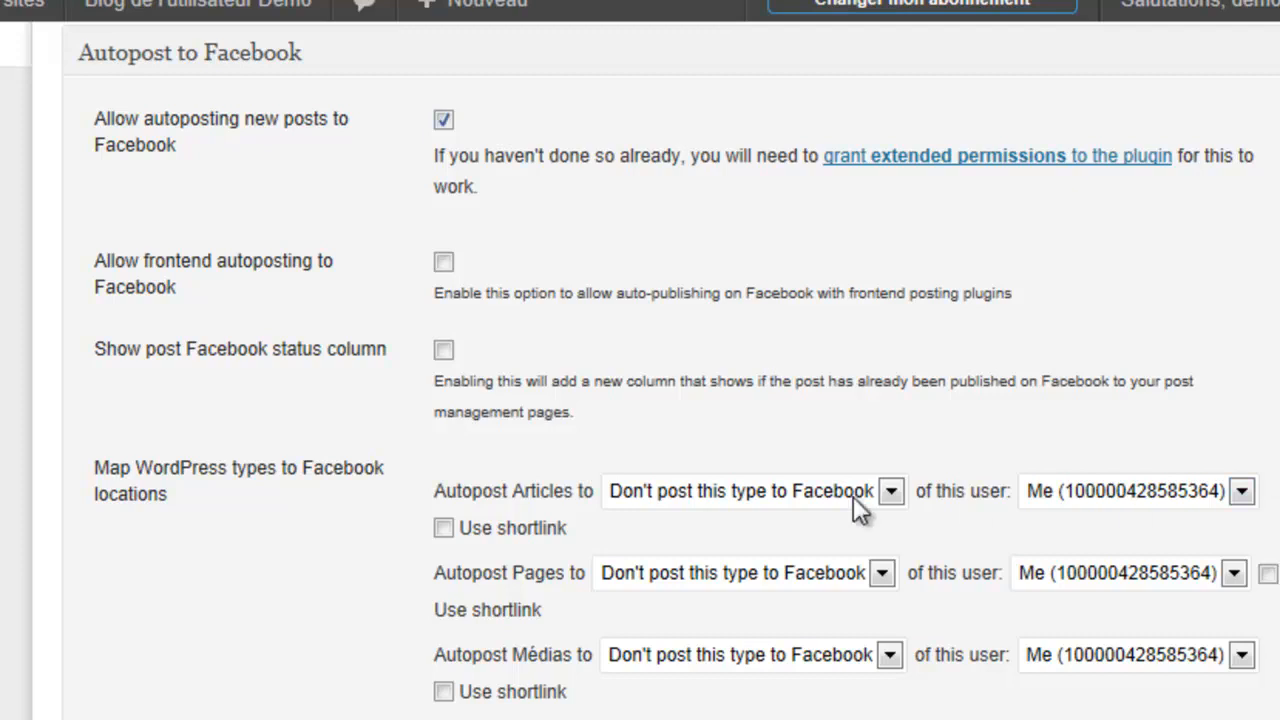
scroll(276, 500, "down", 2)
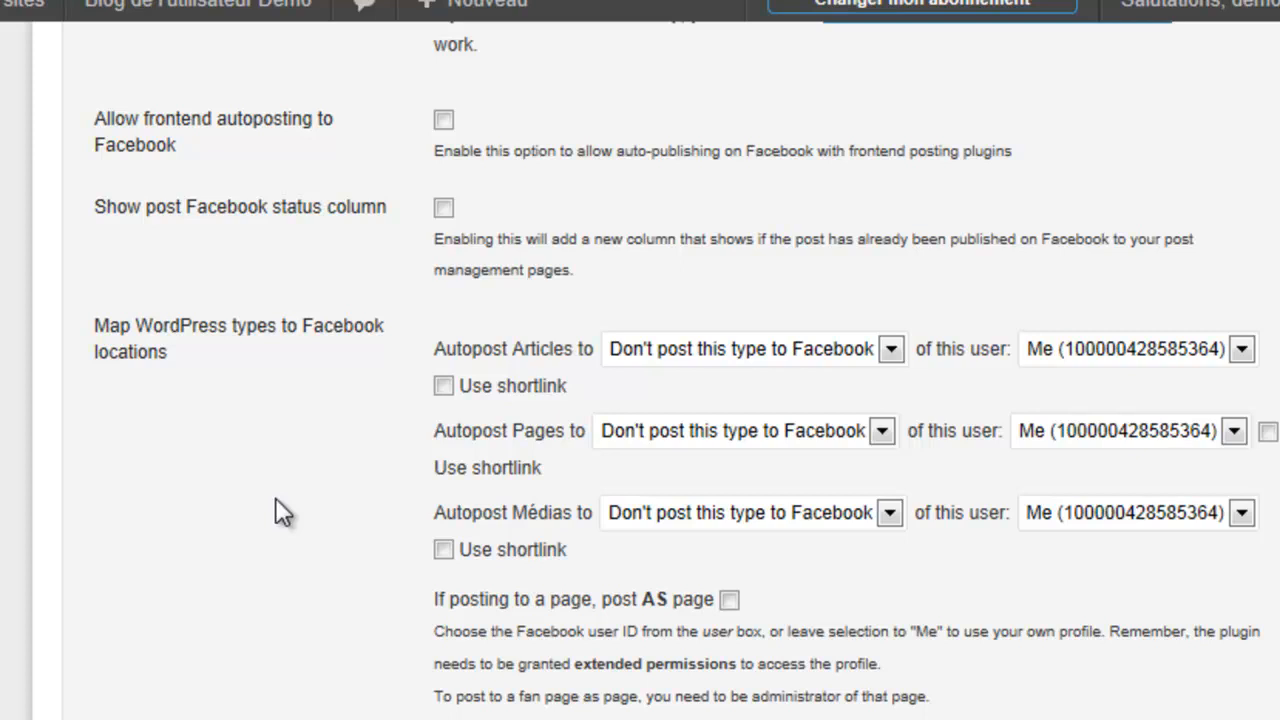
scroll(275, 511, "up", 2)
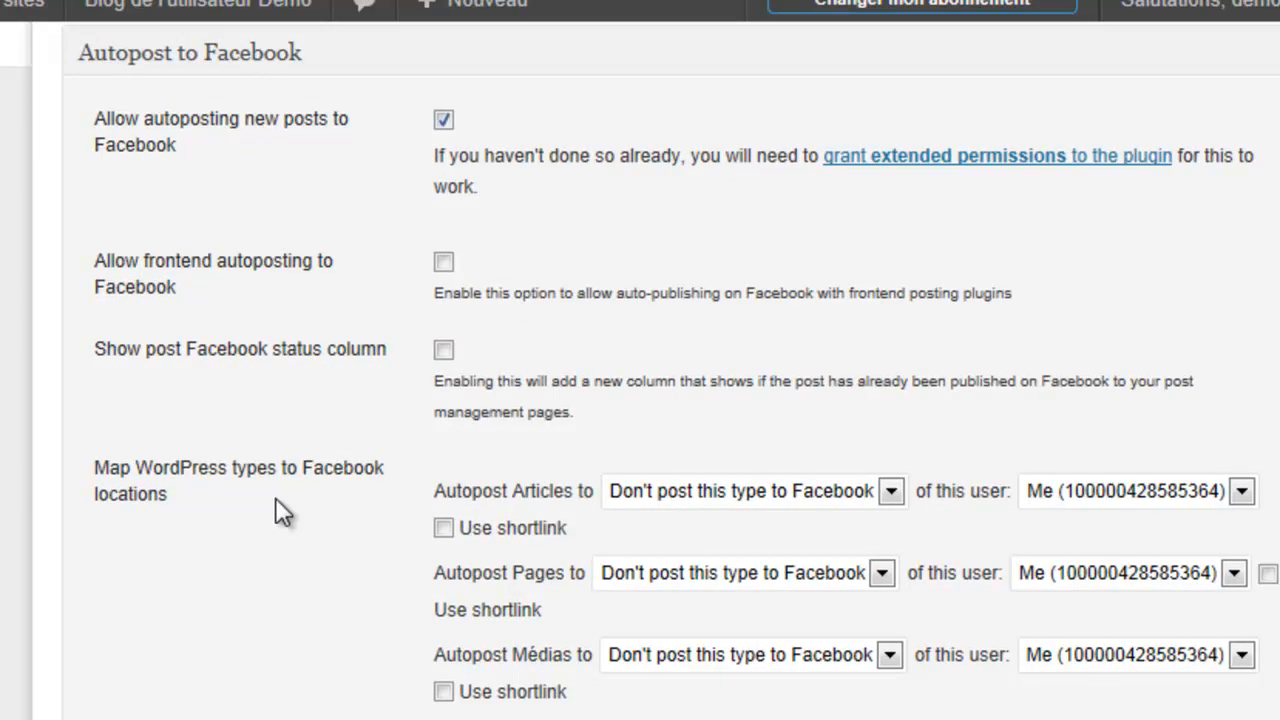
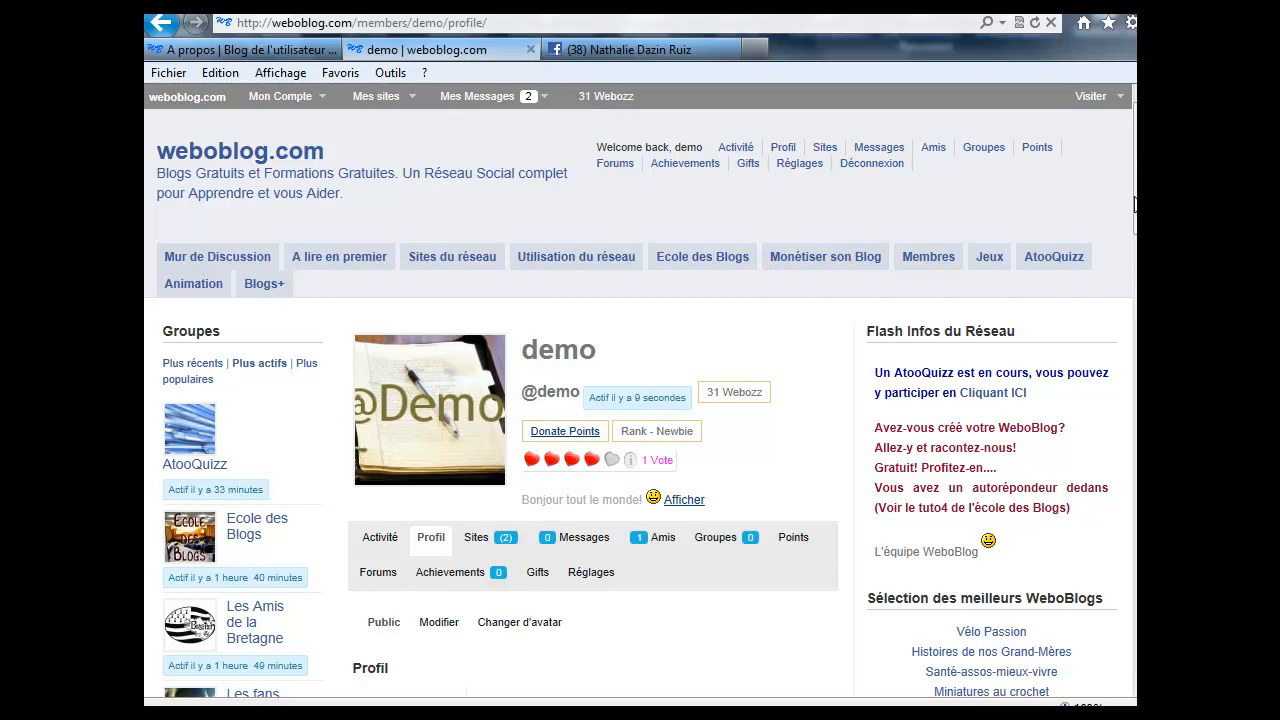
Open the demo member's profile on weboblog.com for editing
left_click(786, 152)
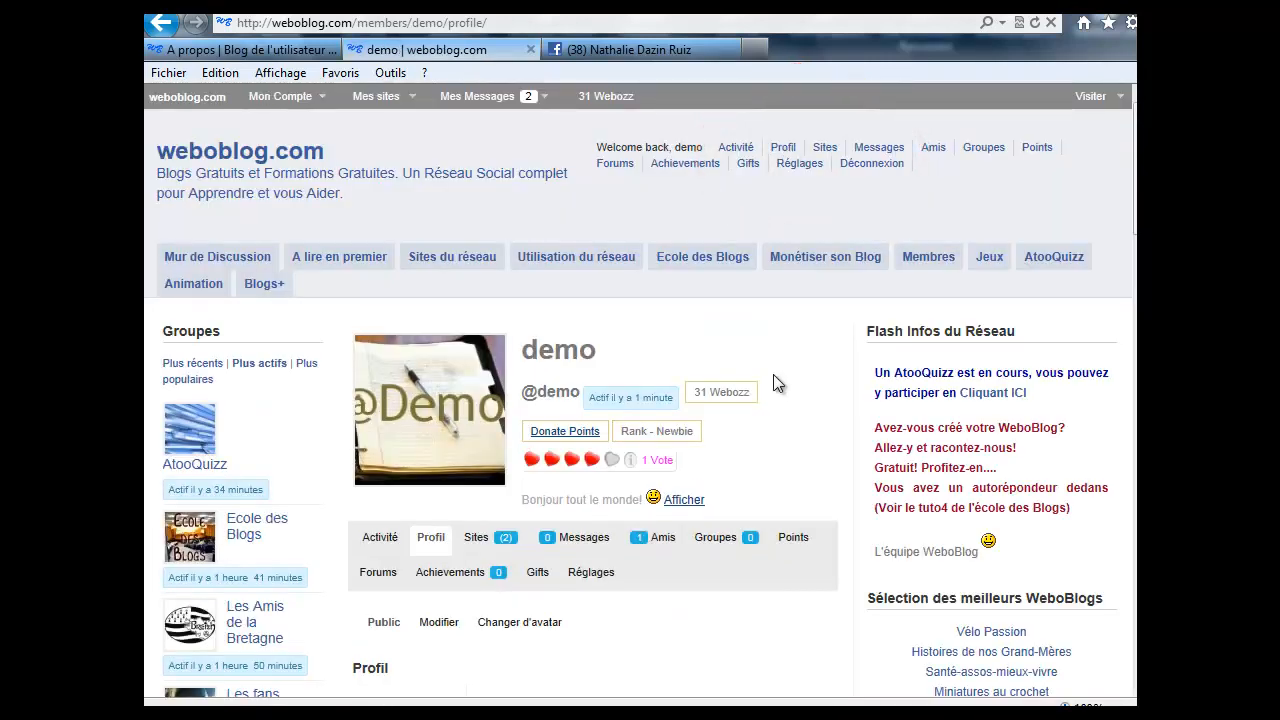
scroll(778, 383, "down", 3)
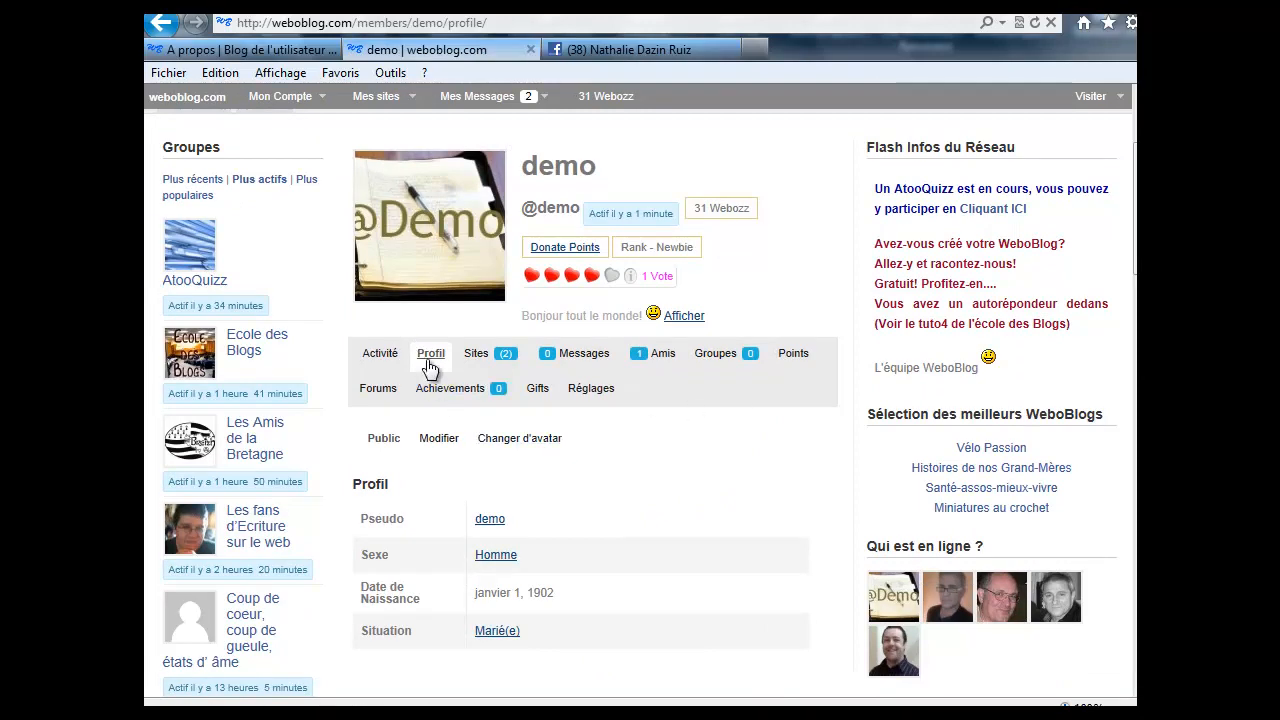
left_click(438, 440)
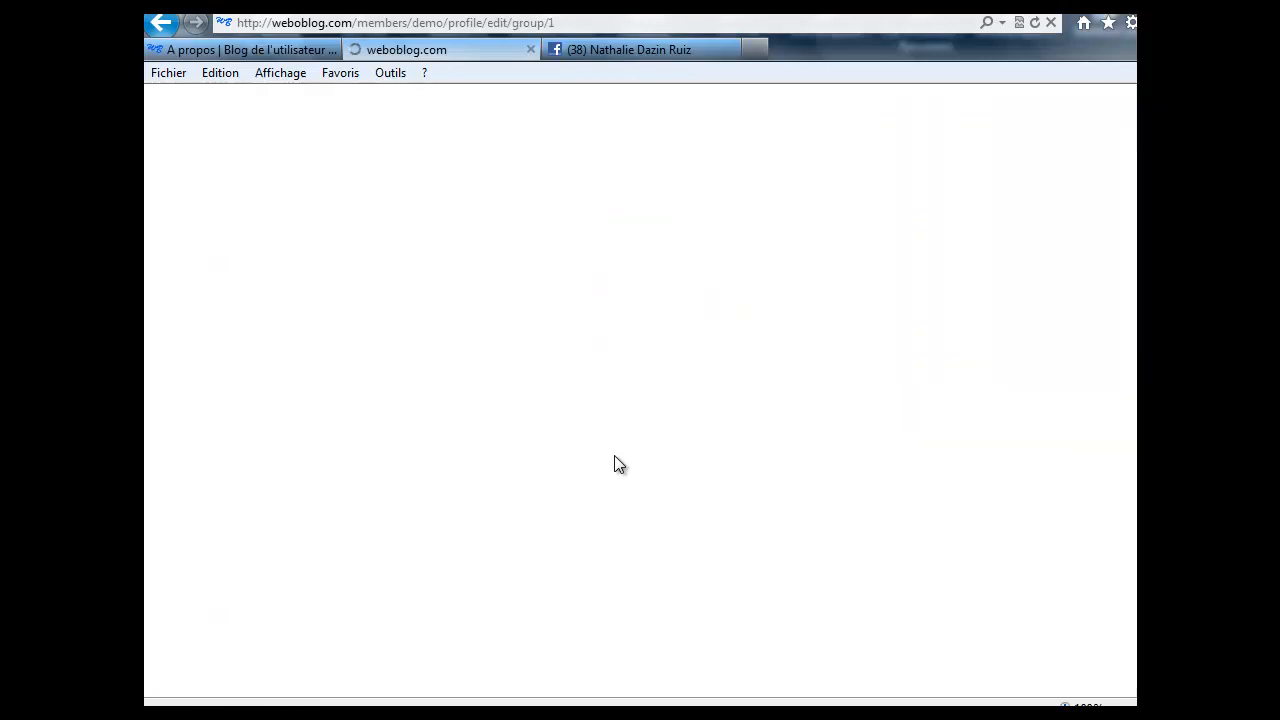
scroll(615, 457, "down", 1)
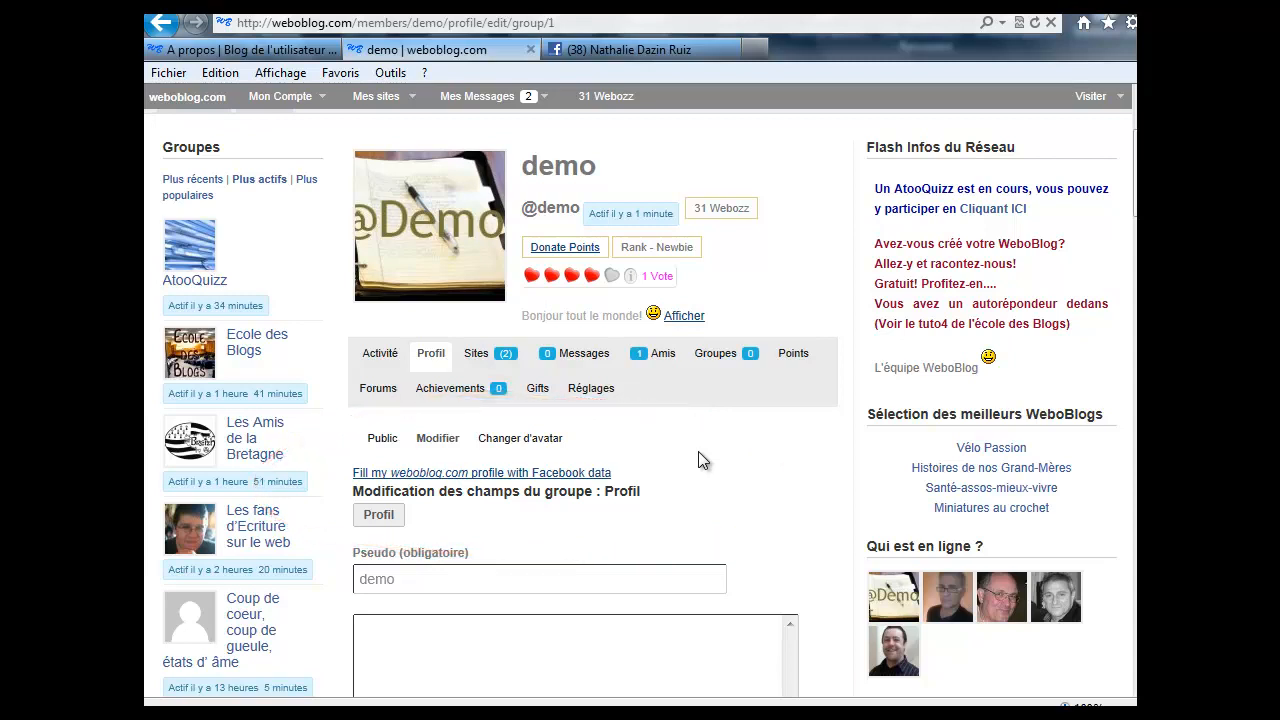
Fill the weboblog.com profile with Facebook data and review the personal information fields
left_click(536, 472)
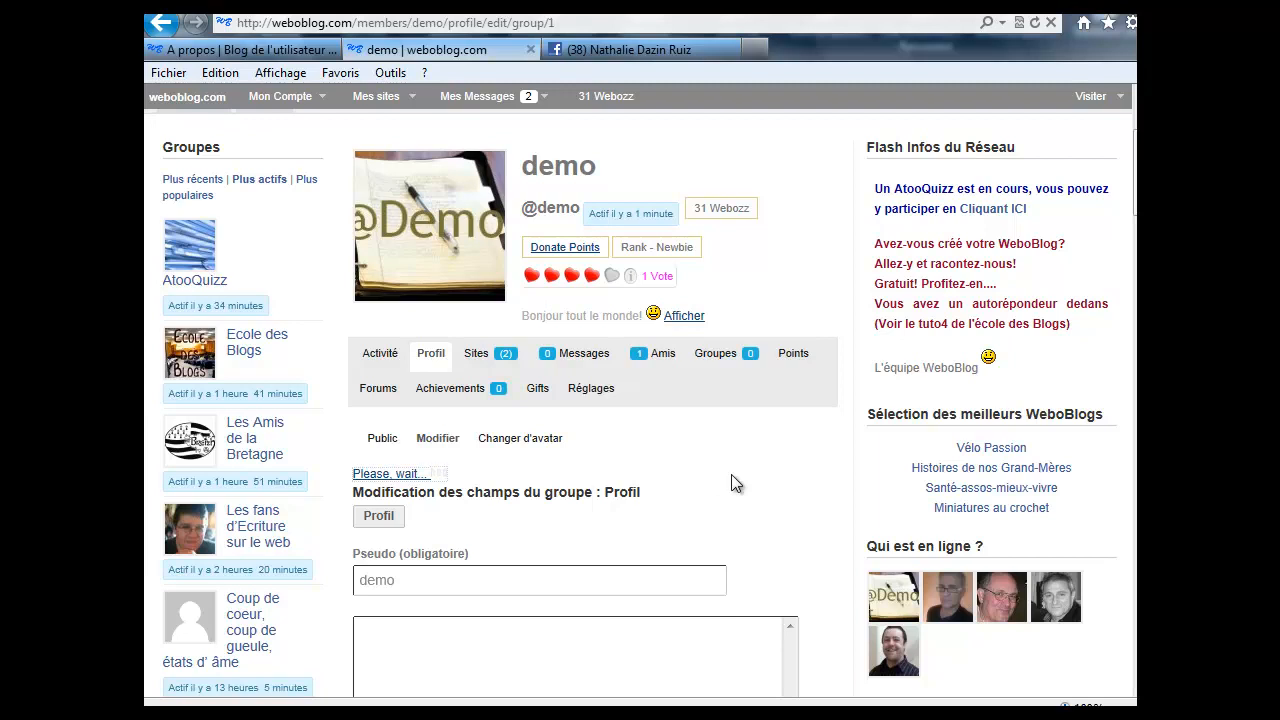
scroll(731, 476, "down", 4)
scroll(731, 476, "down", 6)
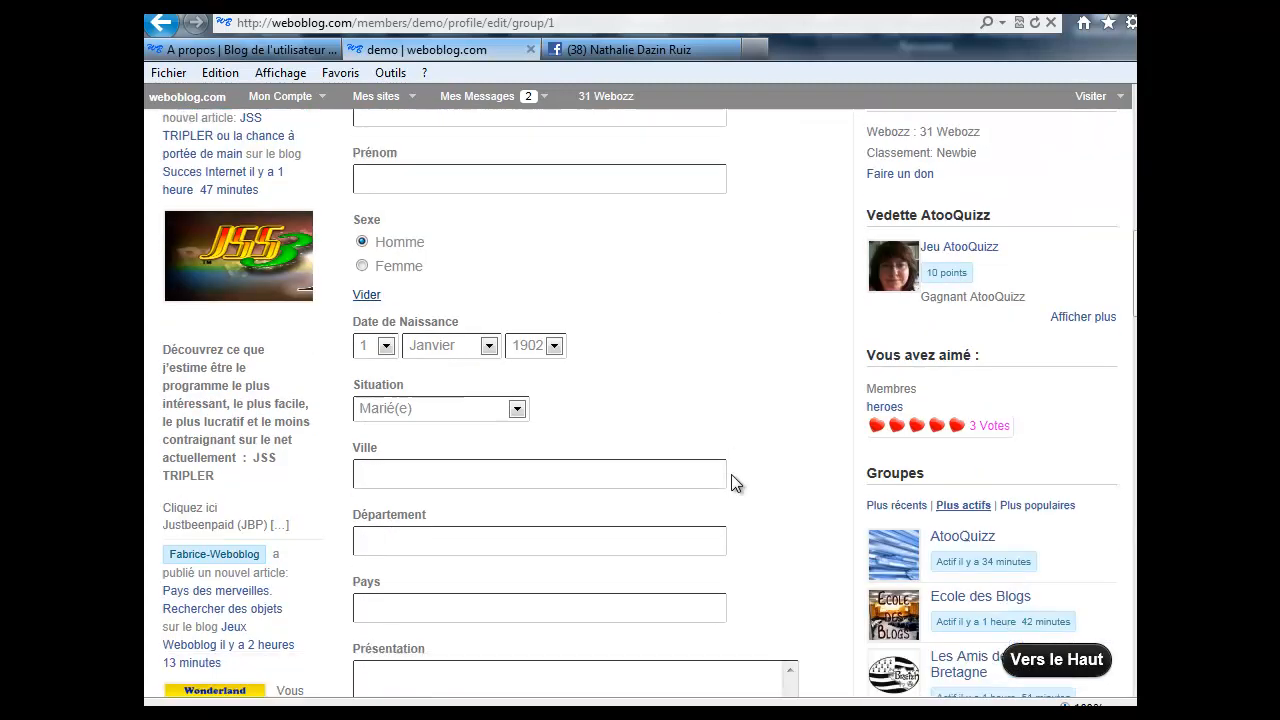
Look through the profile form's presentation, interests, profession, languages and association fields, then return to its beginning
scroll(731, 474, "down", 8)
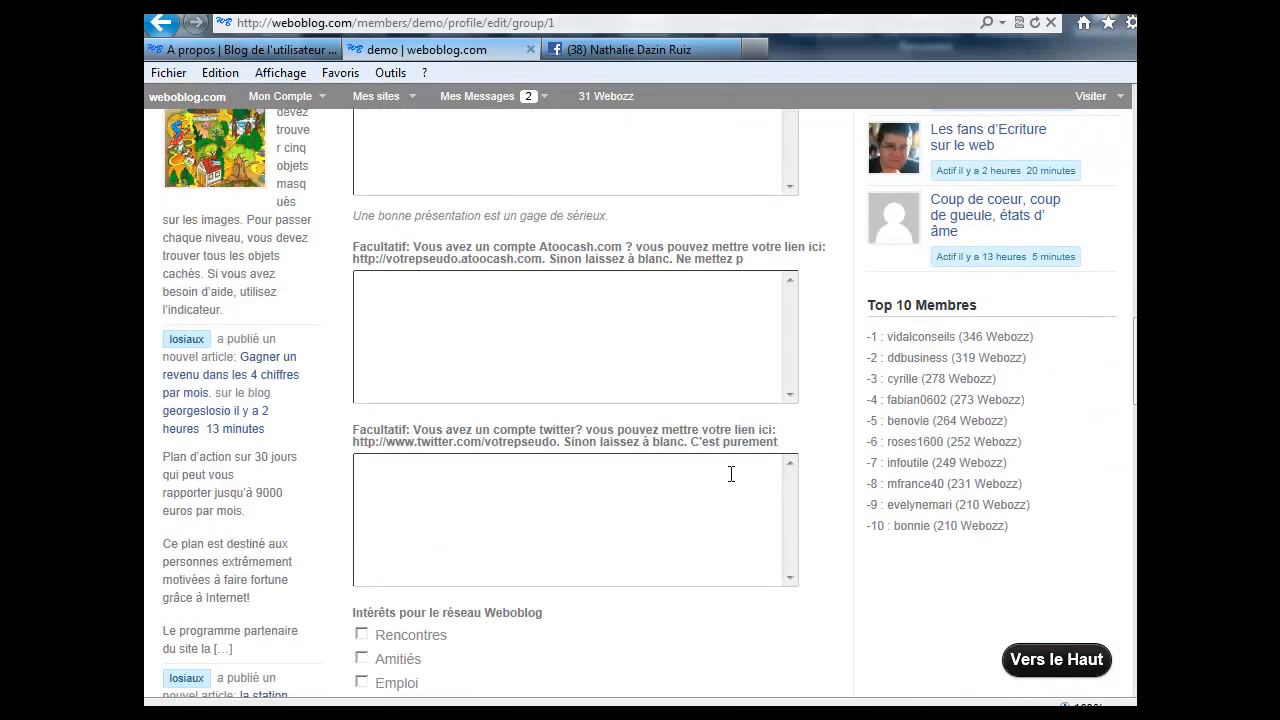
scroll(731, 474, "down", 4)
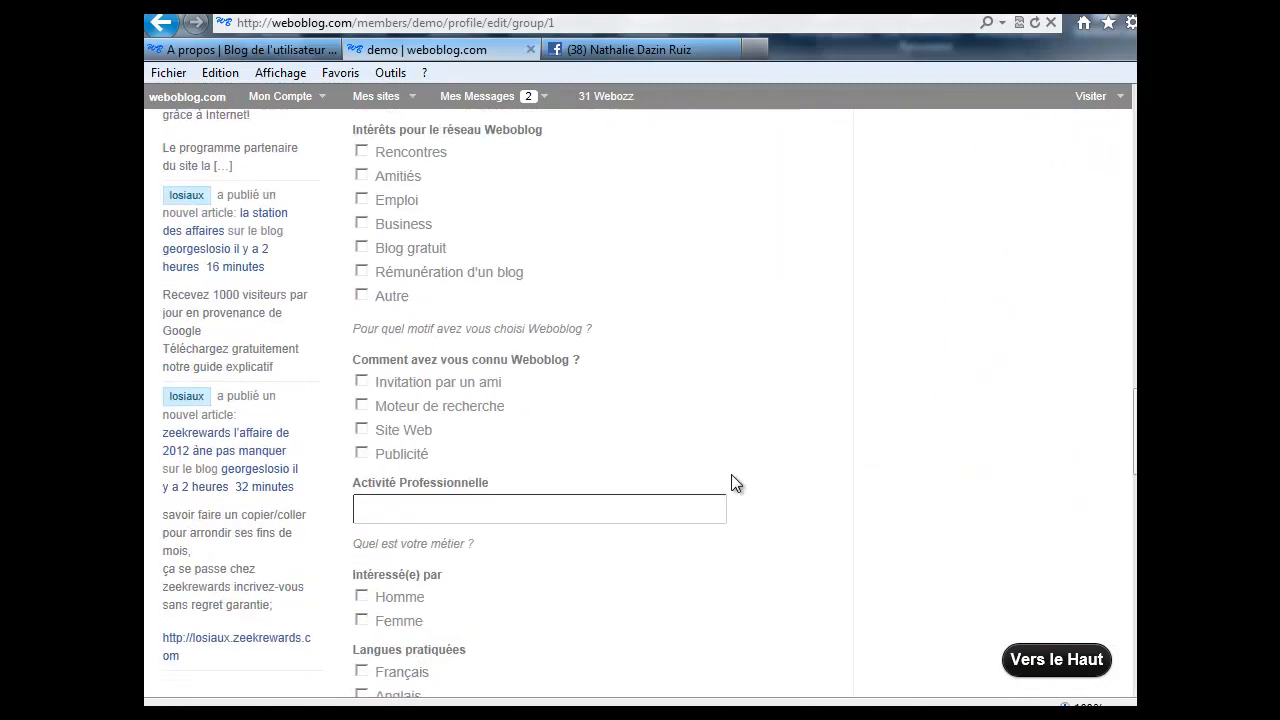
scroll(731, 474, "down", 2)
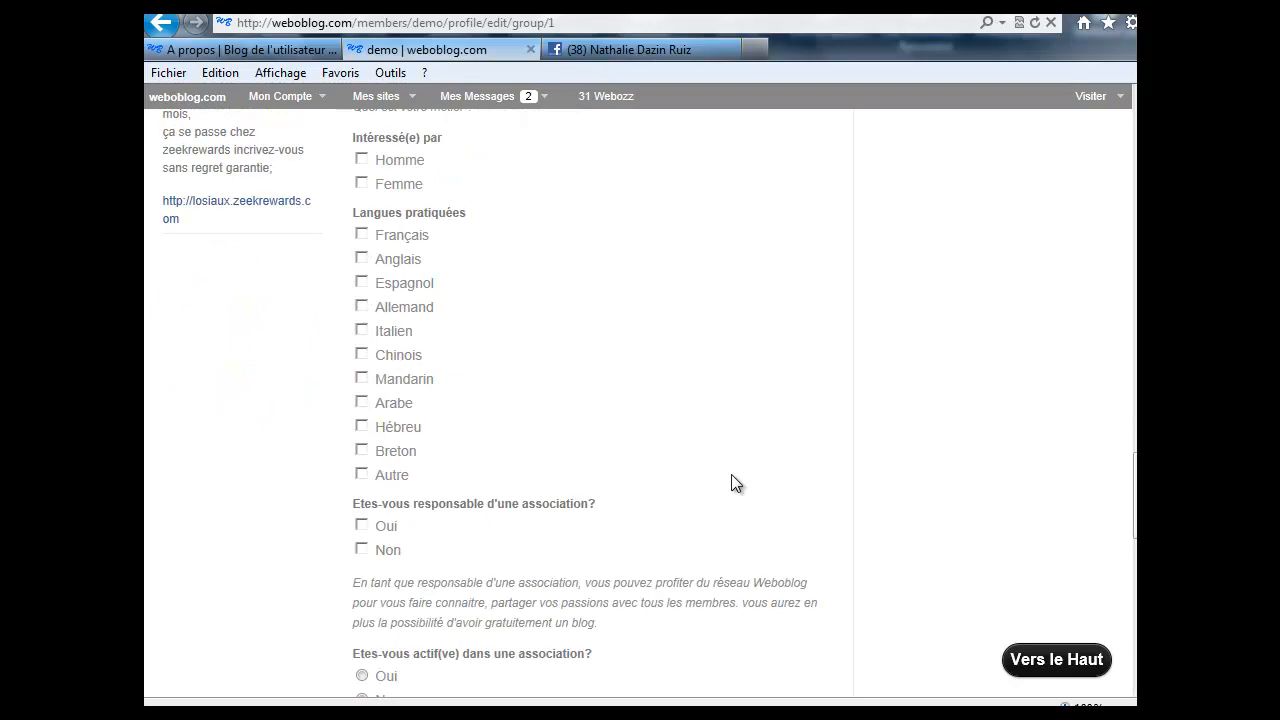
scroll(731, 474, "up", 14)
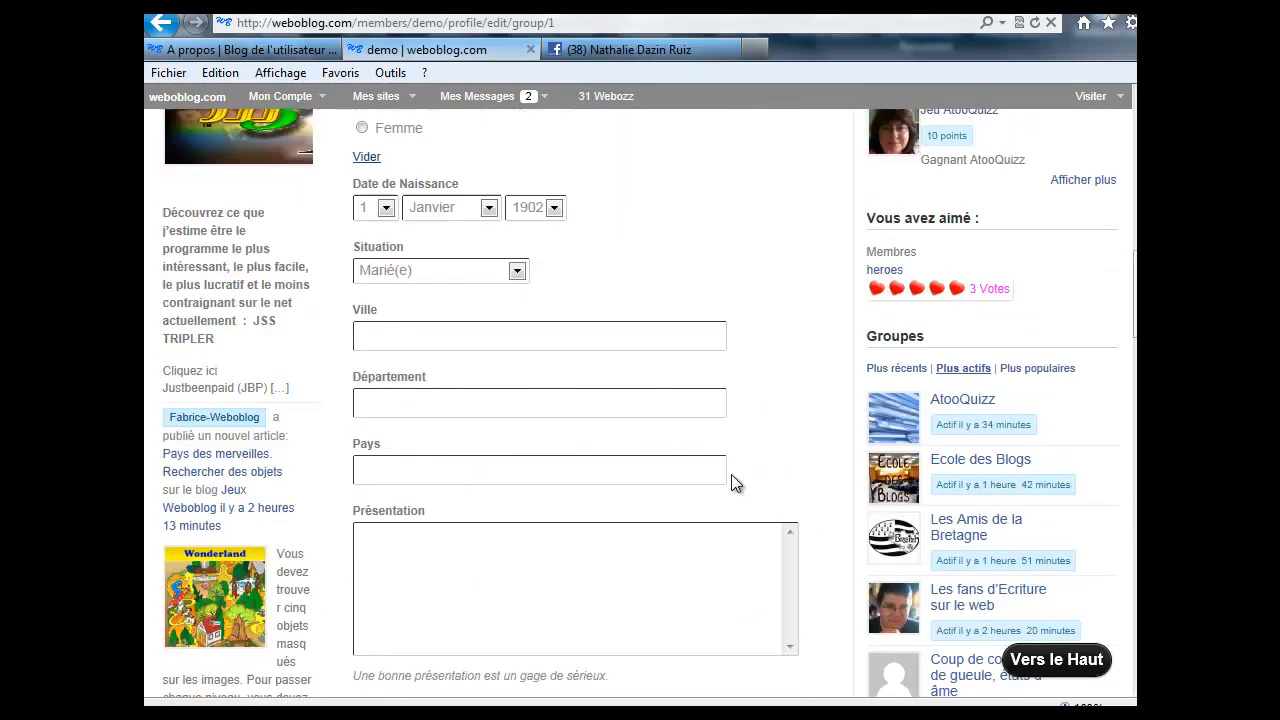
scroll(731, 474, "up", 9)
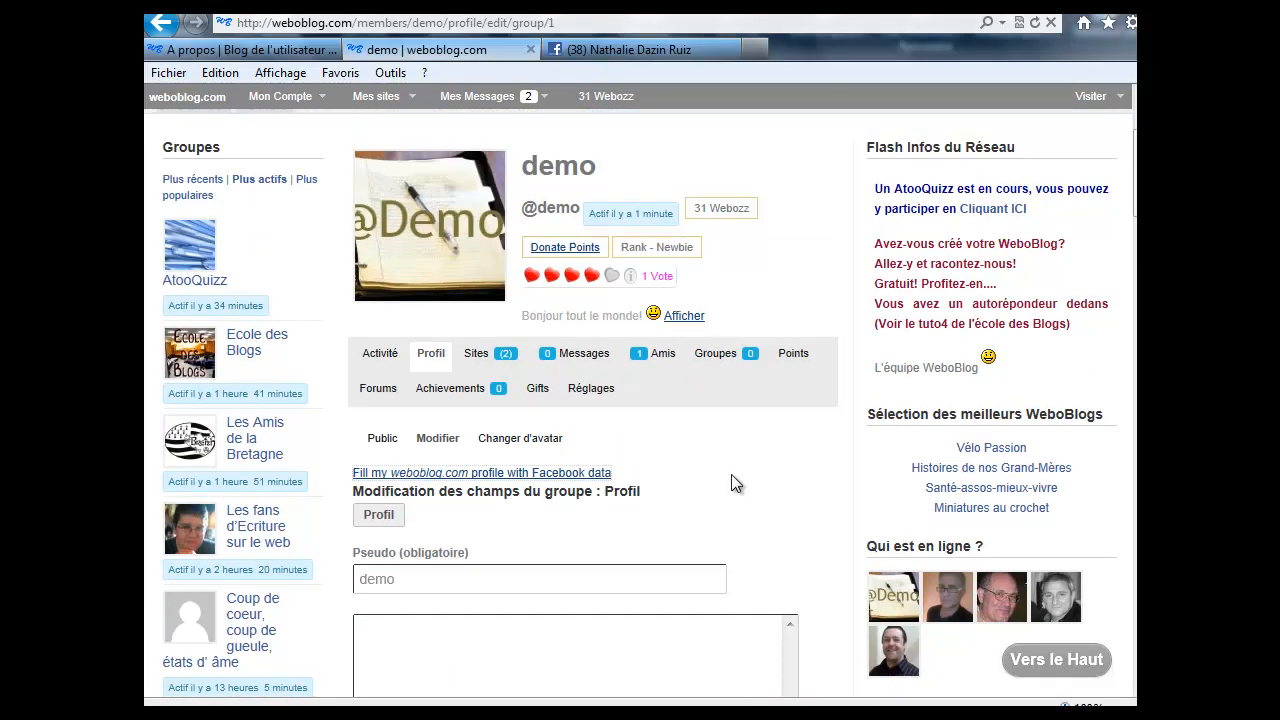
scroll(731, 474, "down", 1)
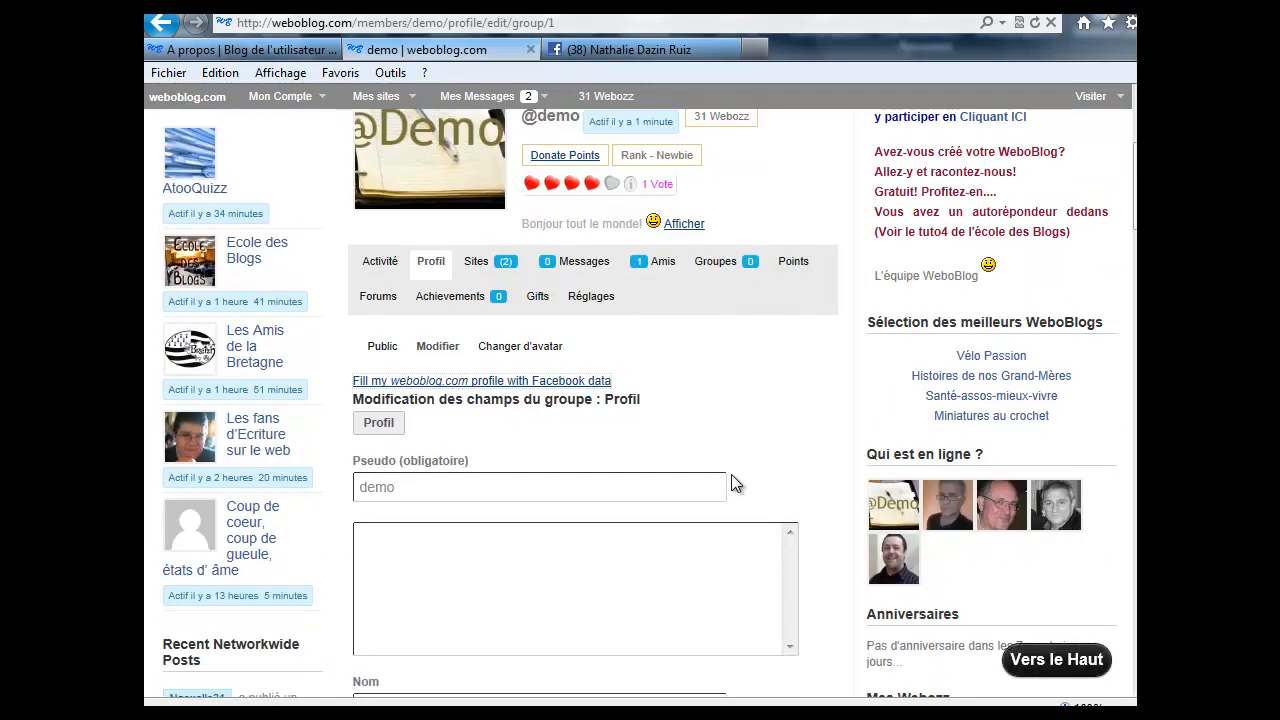
Reload the Profil field group to load the Facebook data and set the gender to Femme
left_click(374, 428)
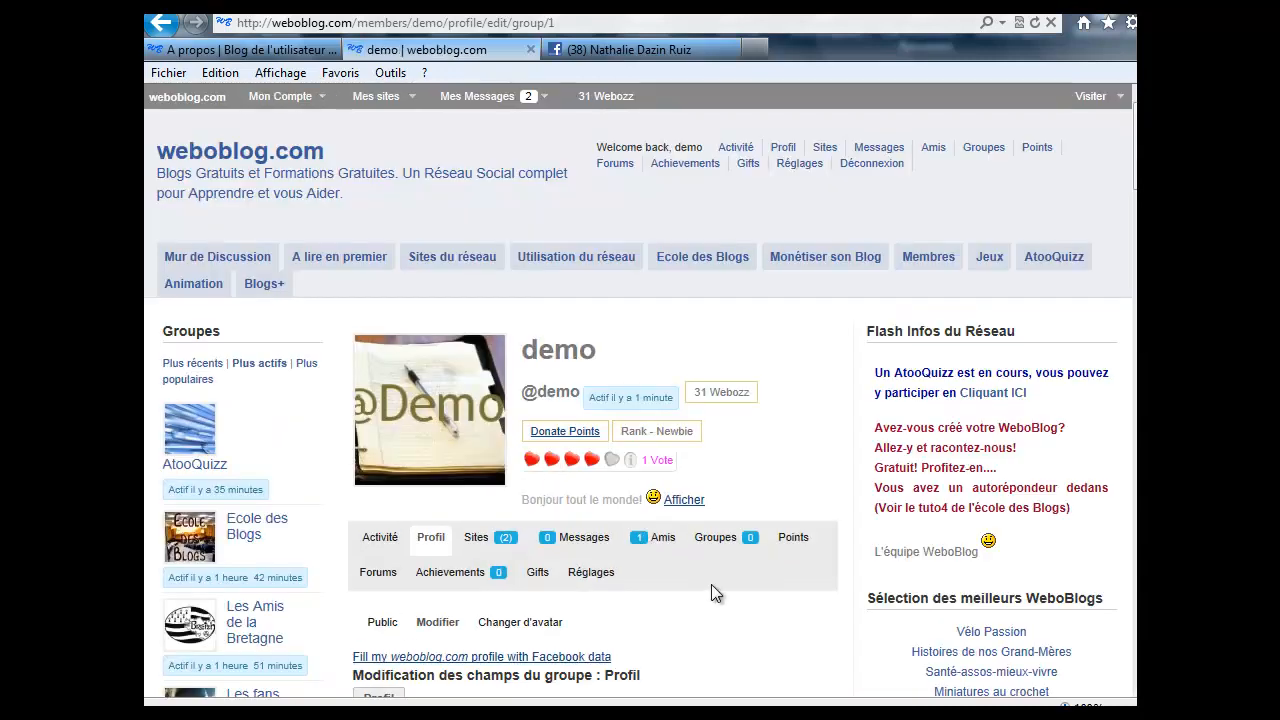
scroll(715, 584, "down", 3)
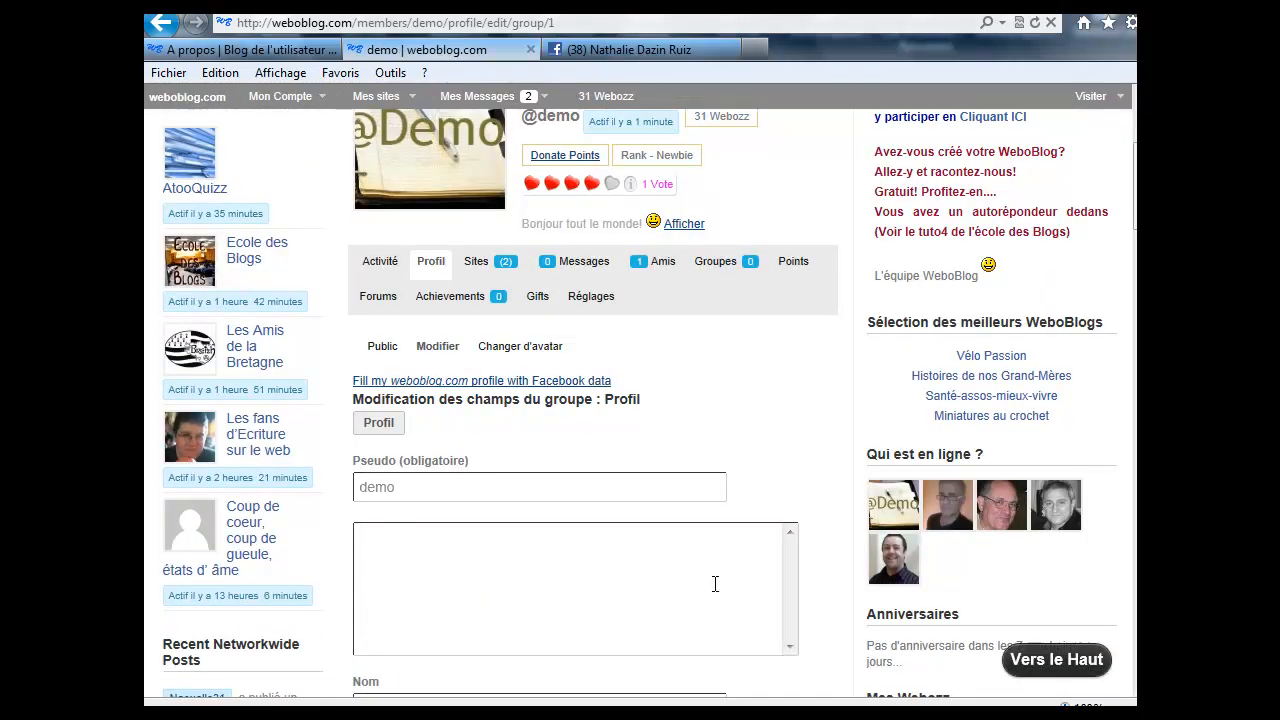
scroll(715, 584, "down", 3)
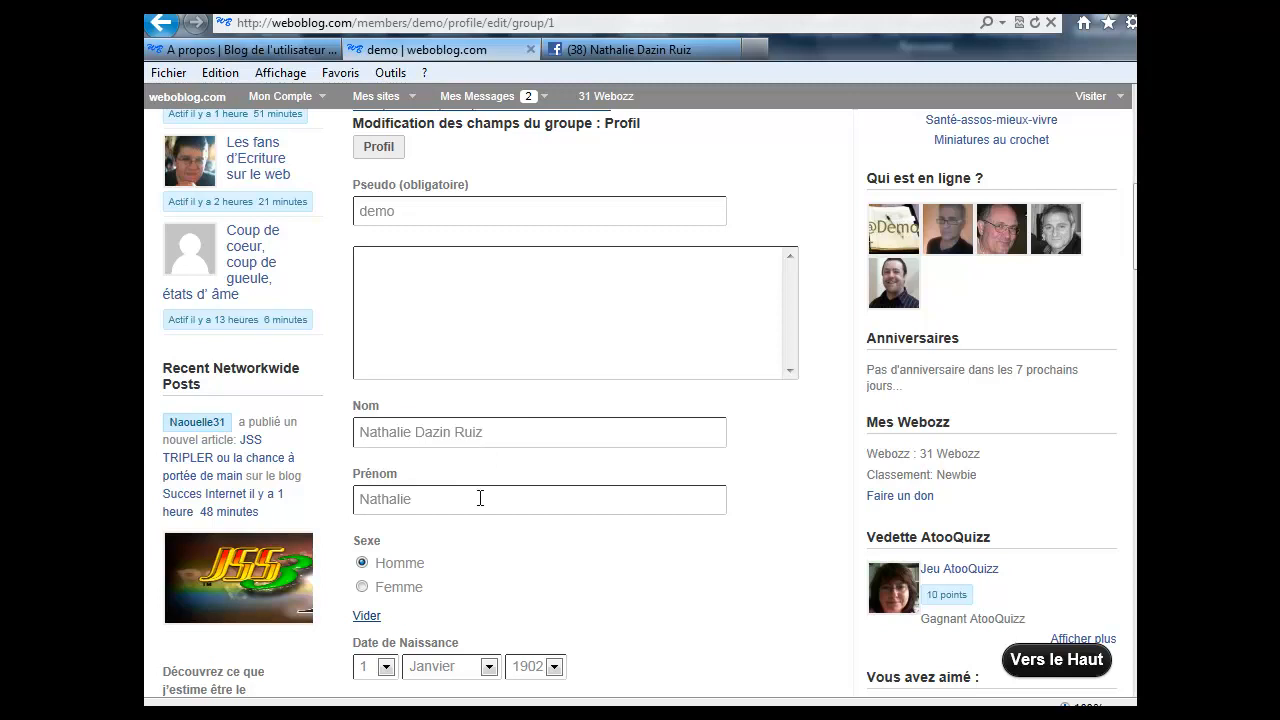
scroll(480, 498, "down", 3)
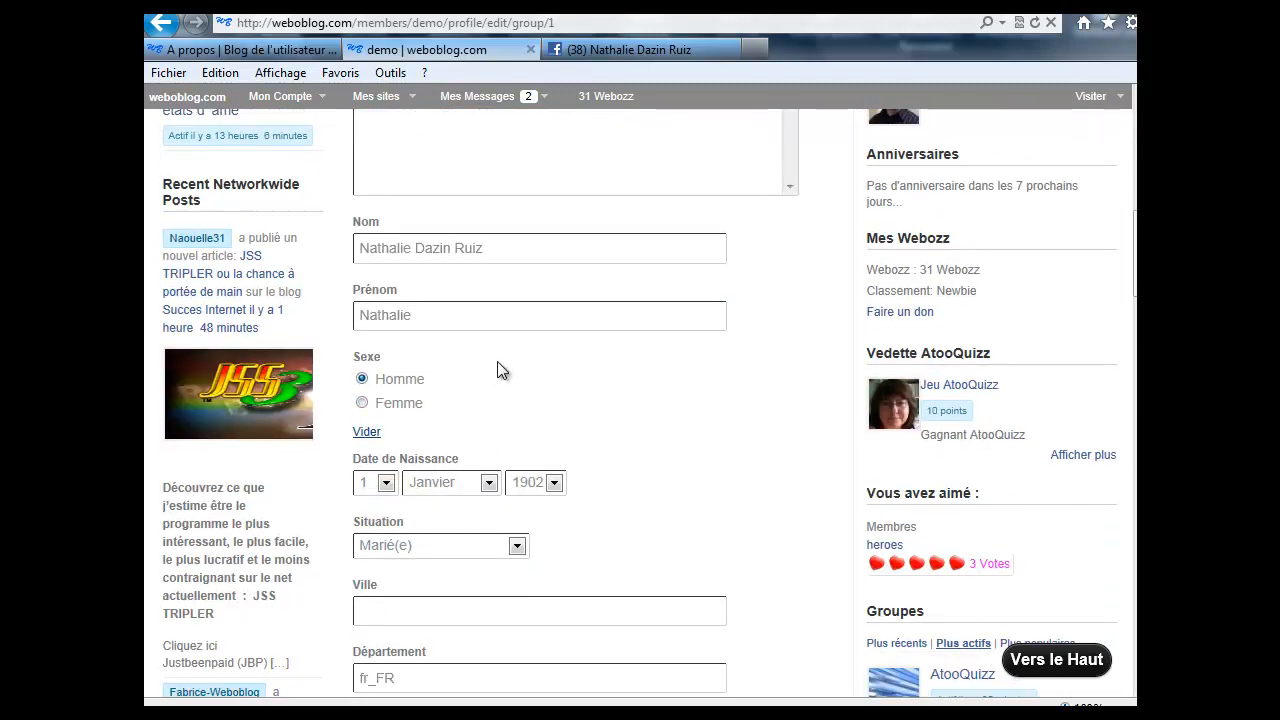
left_click(362, 402)
scroll(540, 432, "down", 2)
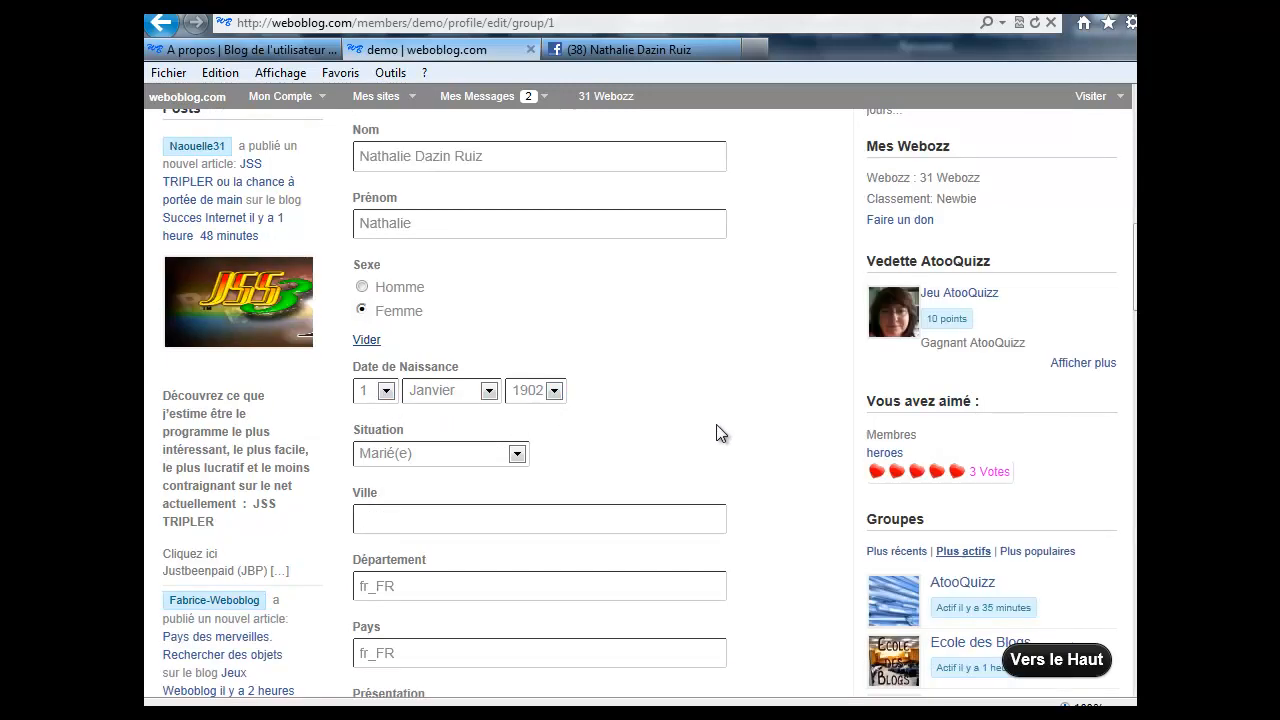
Check the rest of the profile form, from Ville, Département and Pays through the association questions to the Msn and Skype fields
scroll(585, 432, "down", 2)
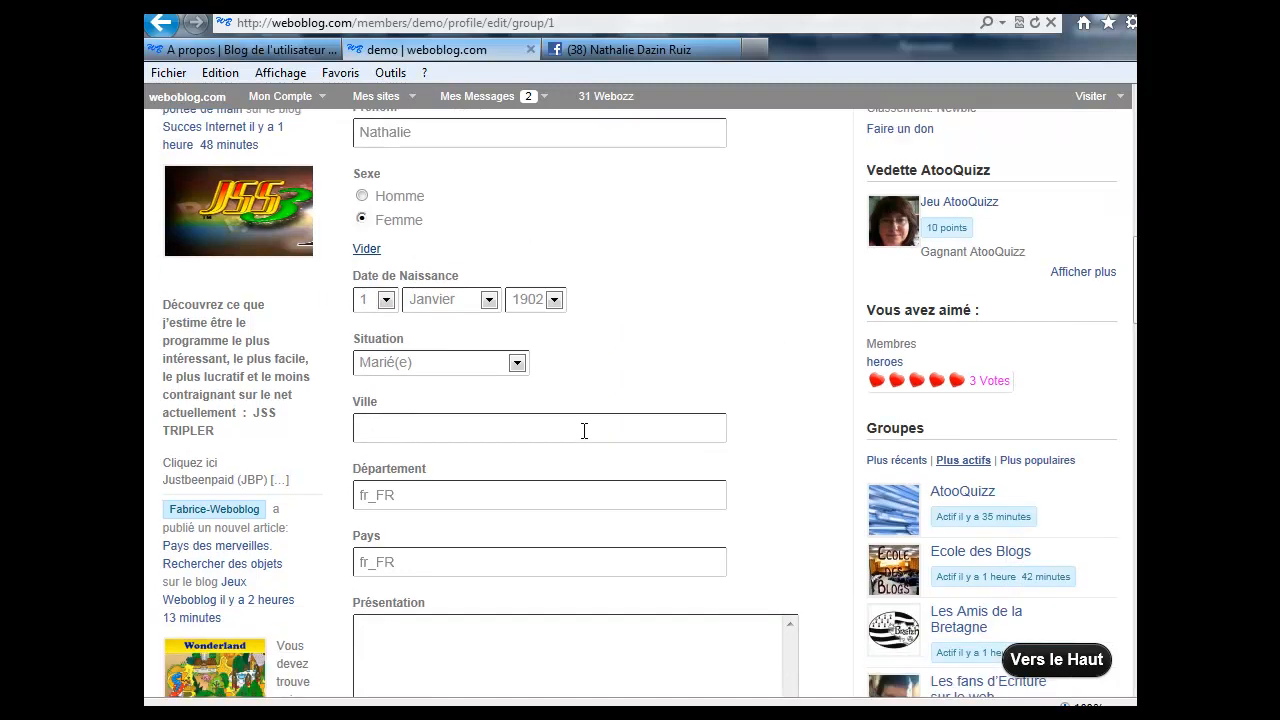
scroll(584, 431, "down", 2)
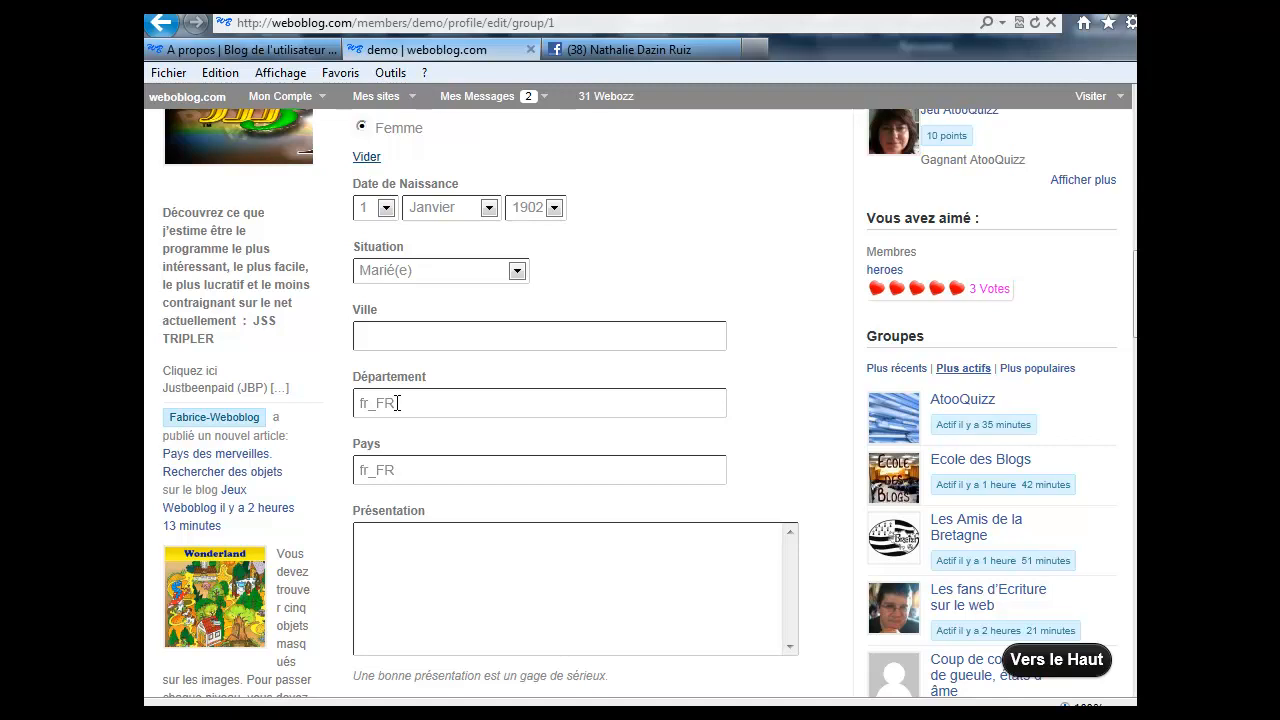
scroll(397, 403, "down", 2)
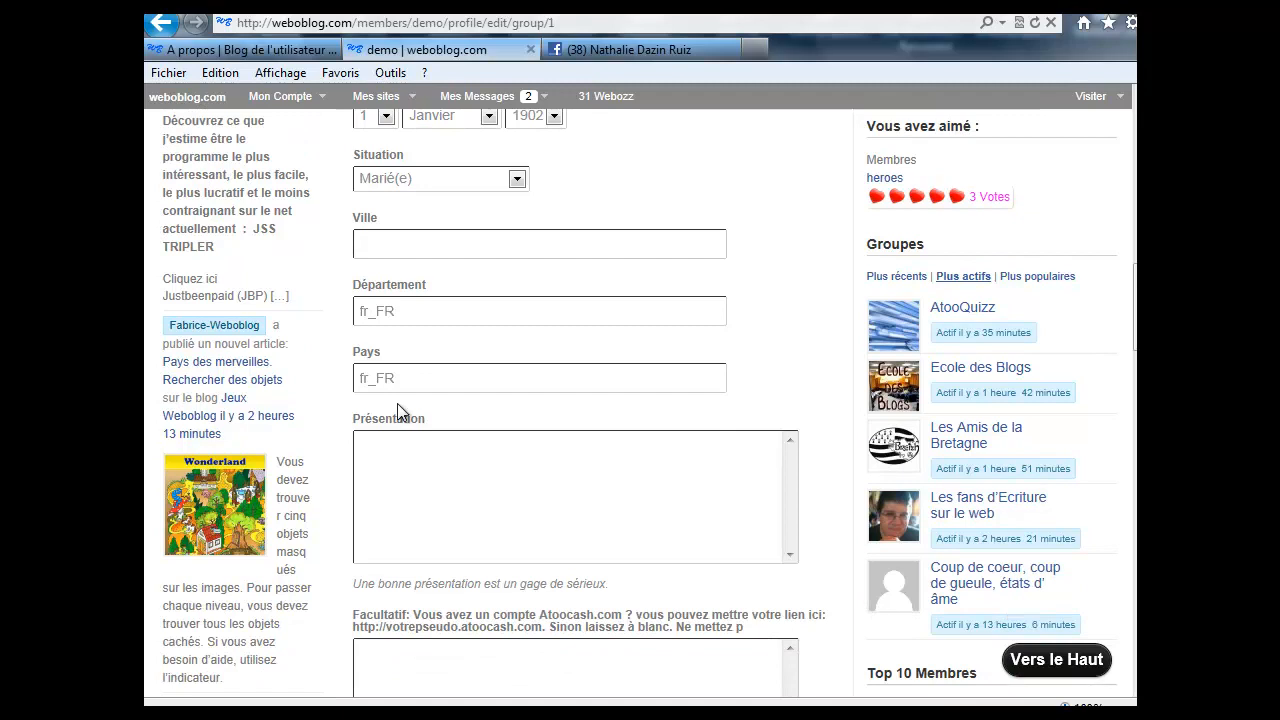
scroll(397, 403, "down", 6)
scroll(397, 403, "down", 20)
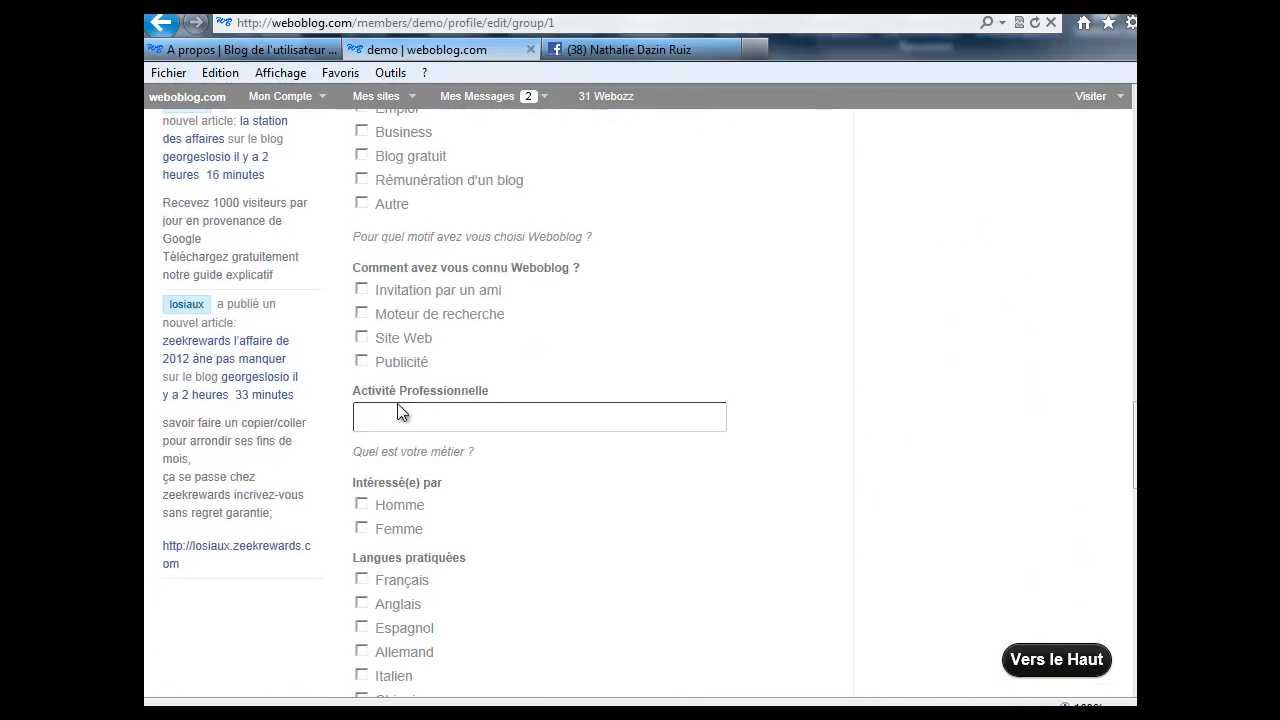
scroll(397, 403, "down", 4)
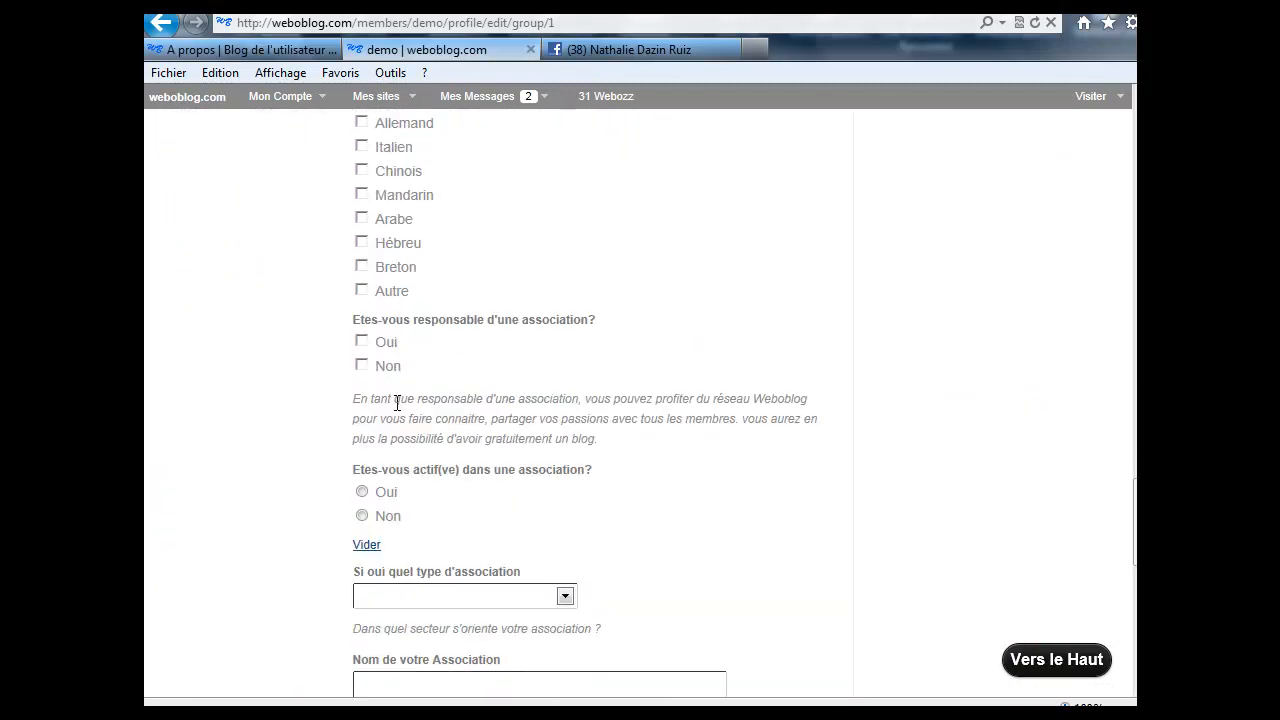
scroll(397, 403, "down", 10)
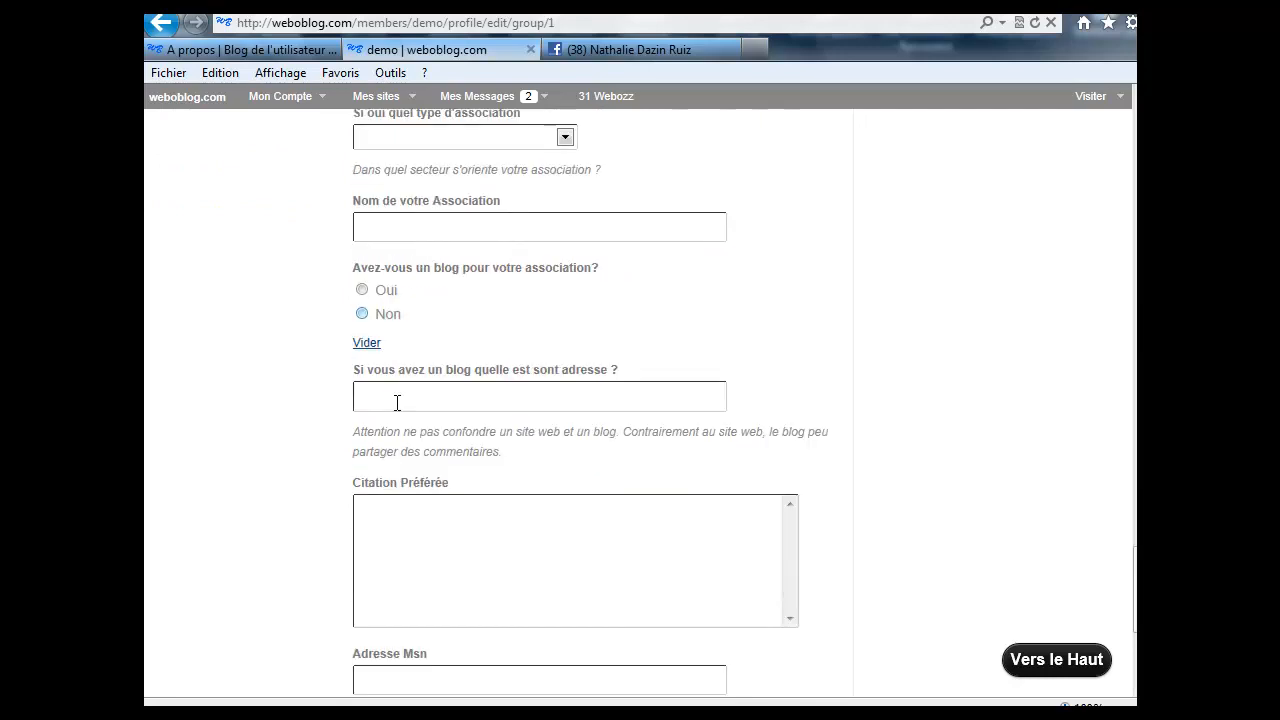
scroll(397, 403, "down", 7)
scroll(397, 403, "up", 2)
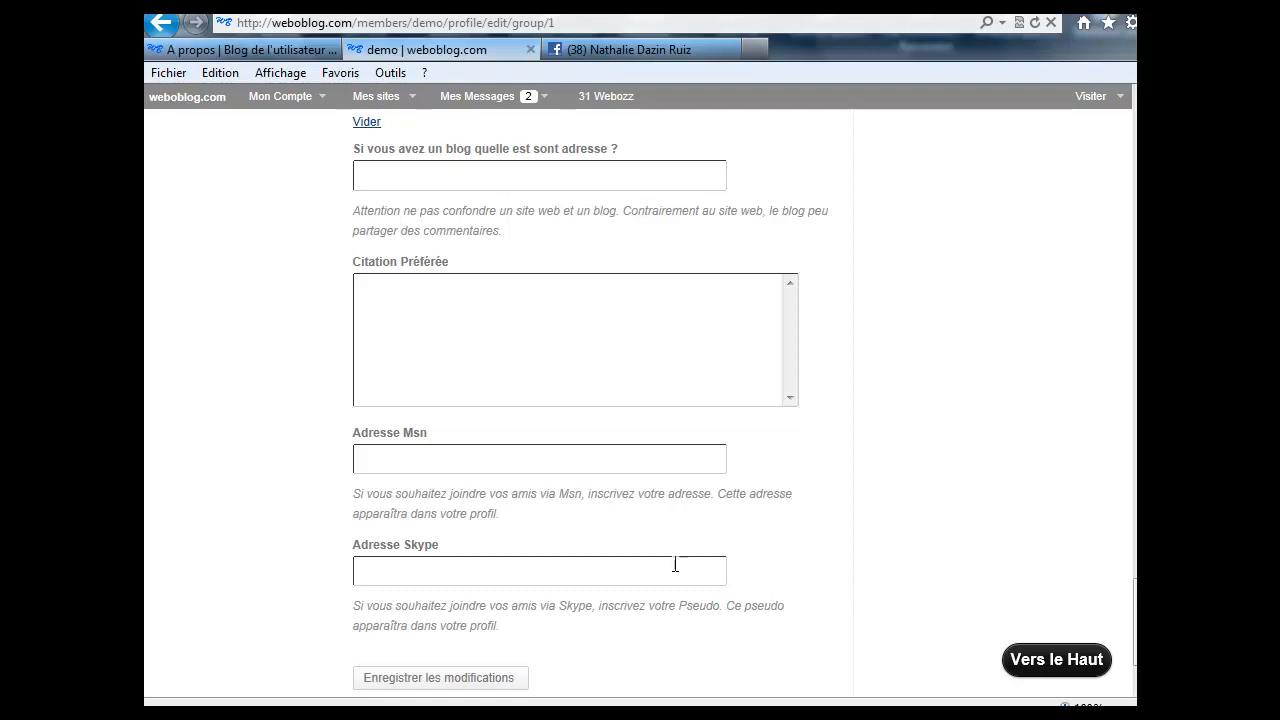
scroll(679, 675, "up", 15)
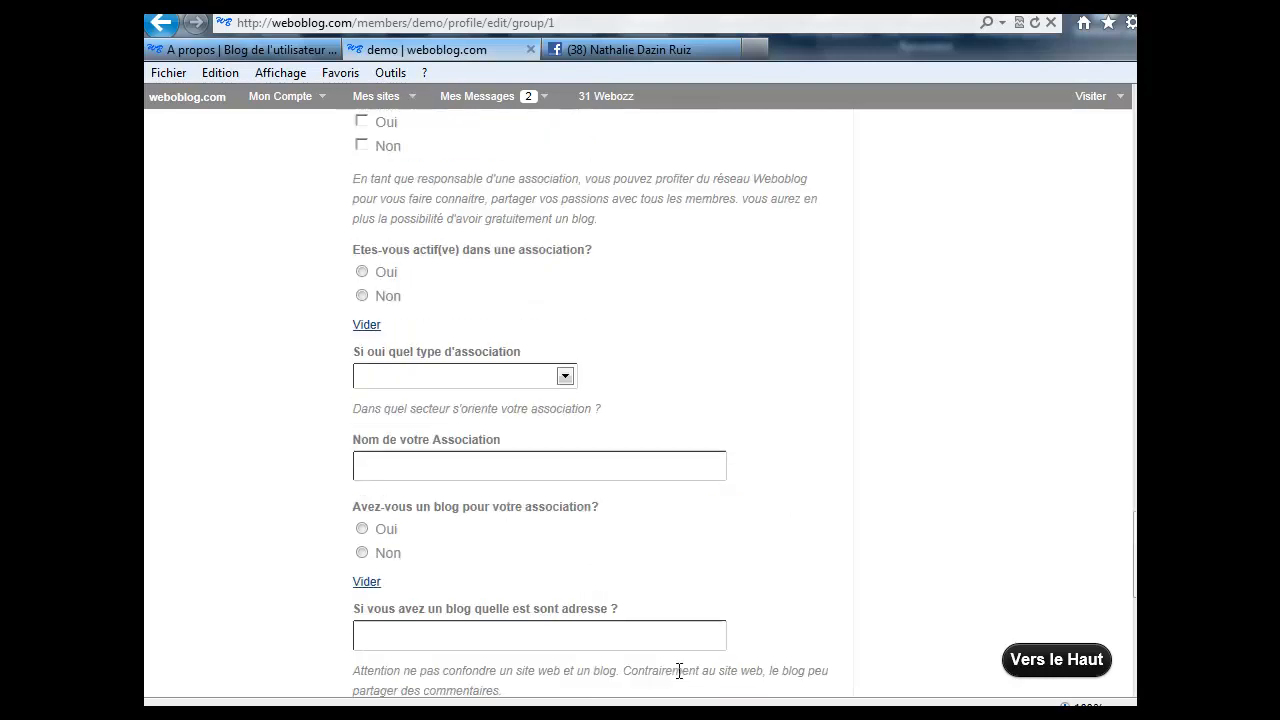
scroll(679, 671, "up", 10)
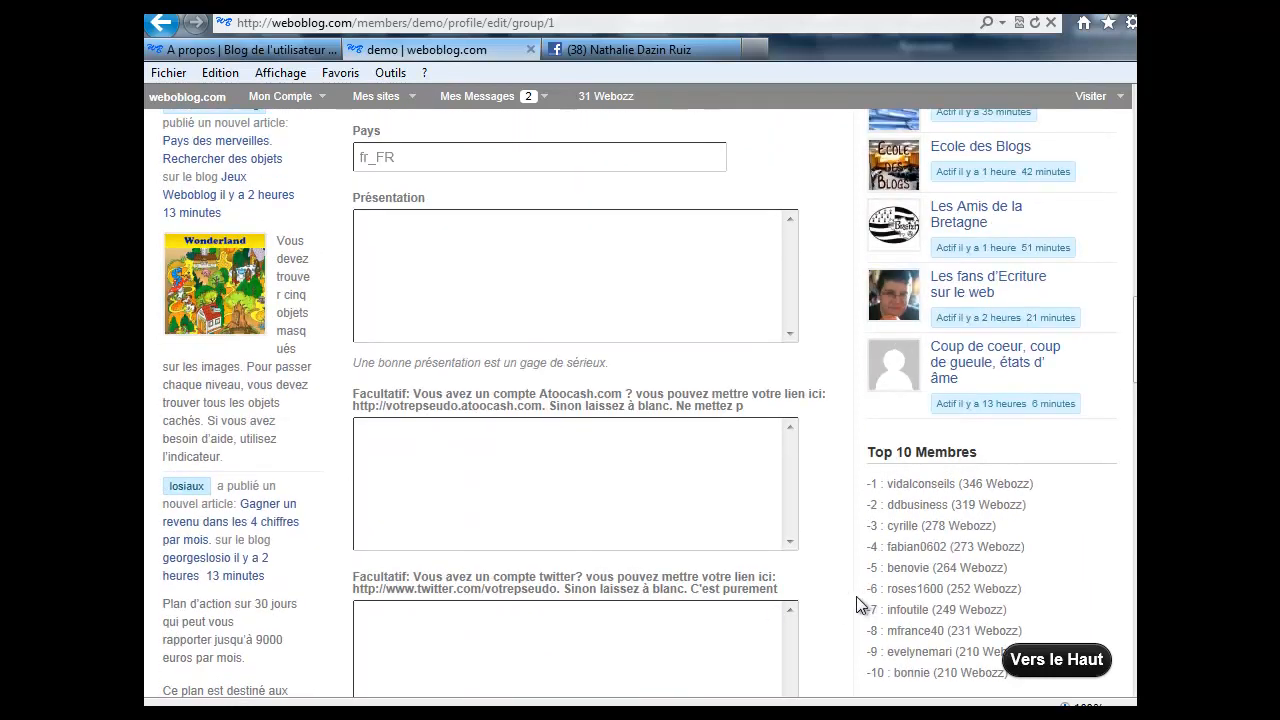
scroll(811, 574, "up", 4)
scroll(811, 568, "up", 4)
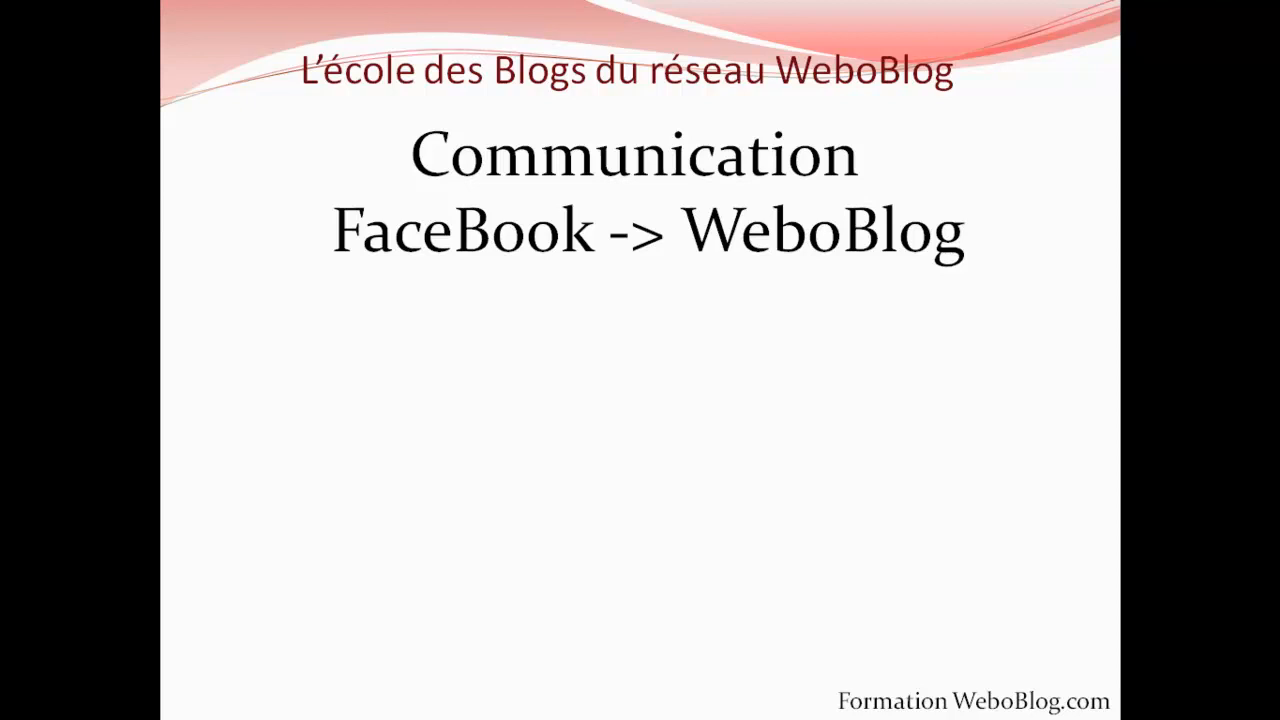
key("Right")
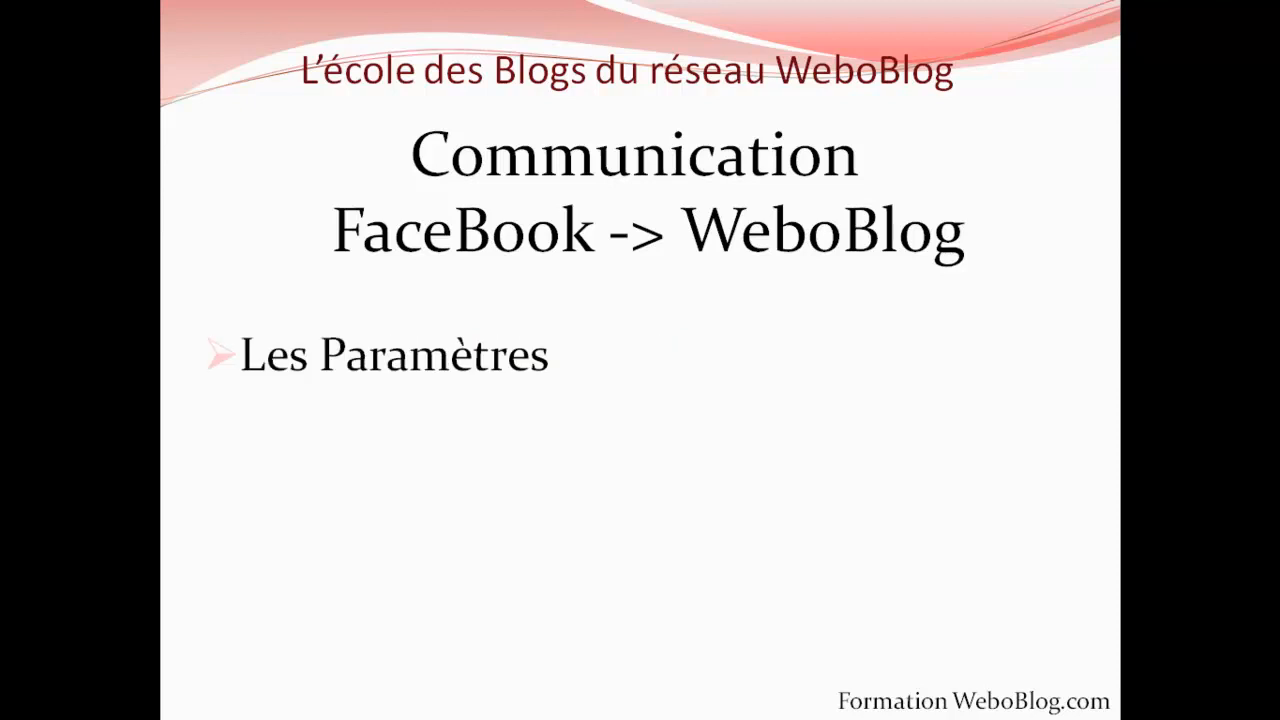
key("Right")
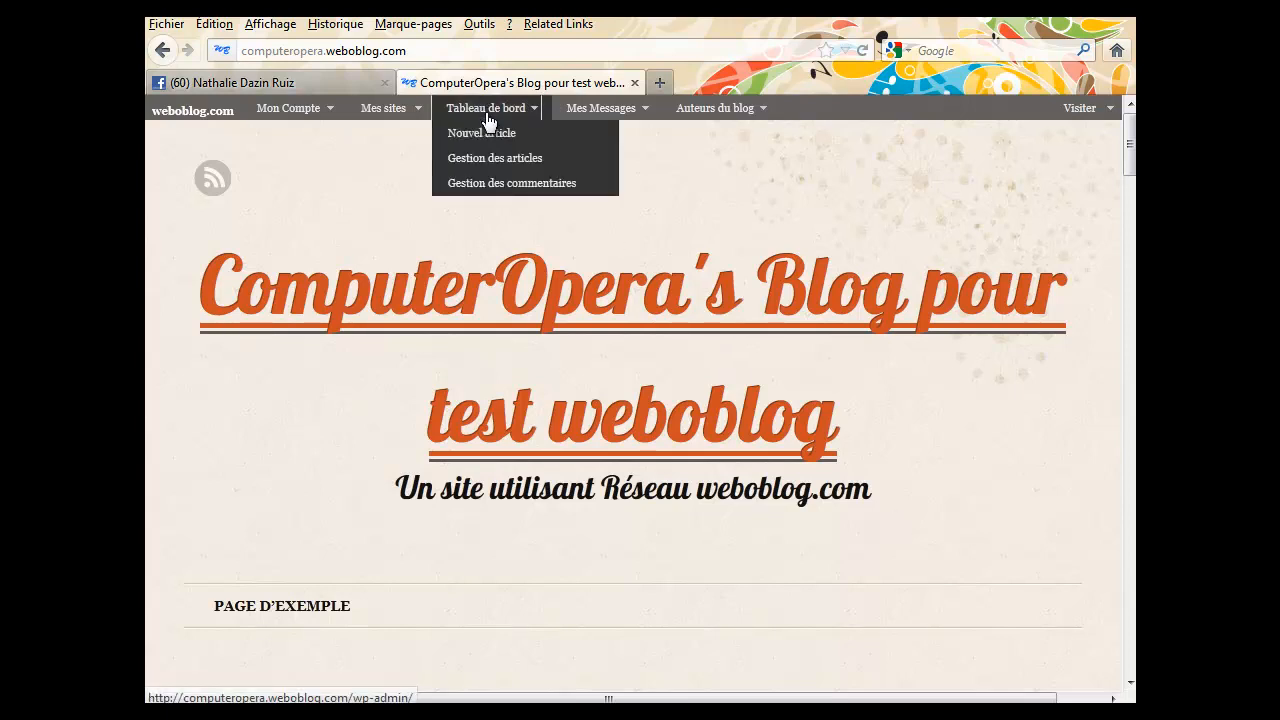
Open the ComputerOpera blog's dashboard in a new browser tab and switch to it
right_click(491, 124)
left_click(525, 129)
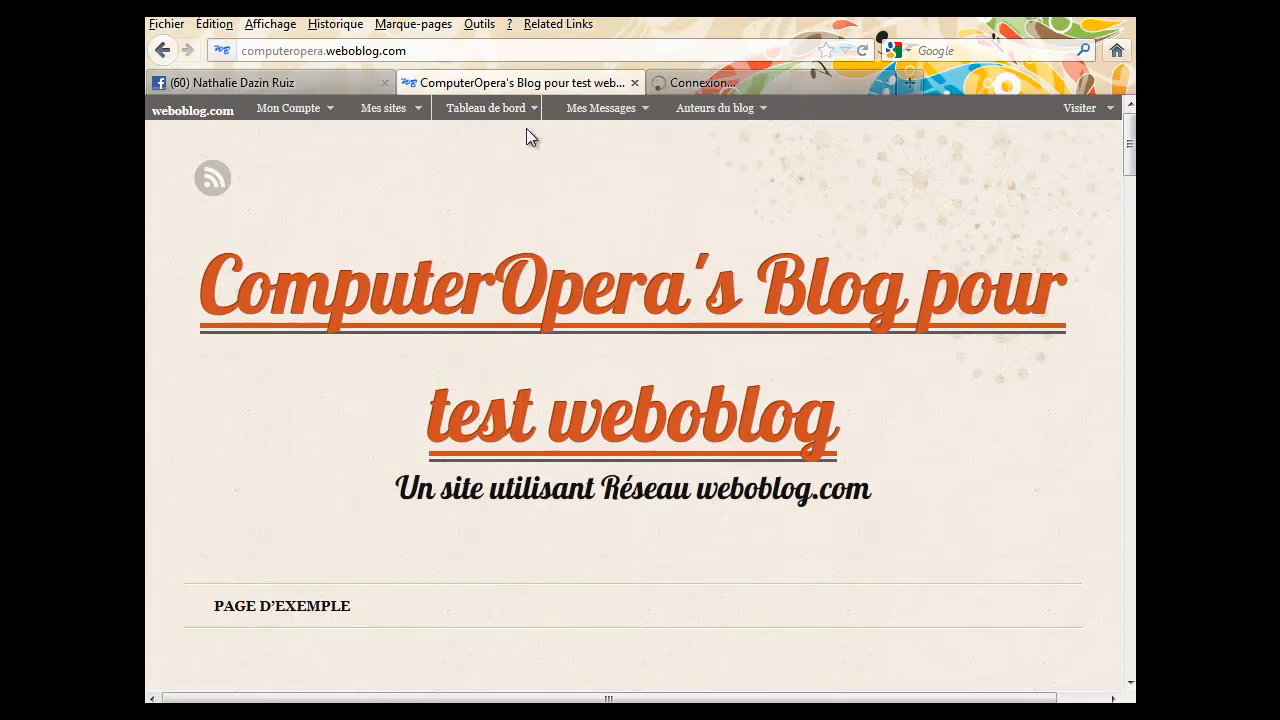
left_click(712, 85)
Open the Facebook Settings page from the blog's administration dashboard
scroll(338, 418, "down", 2)
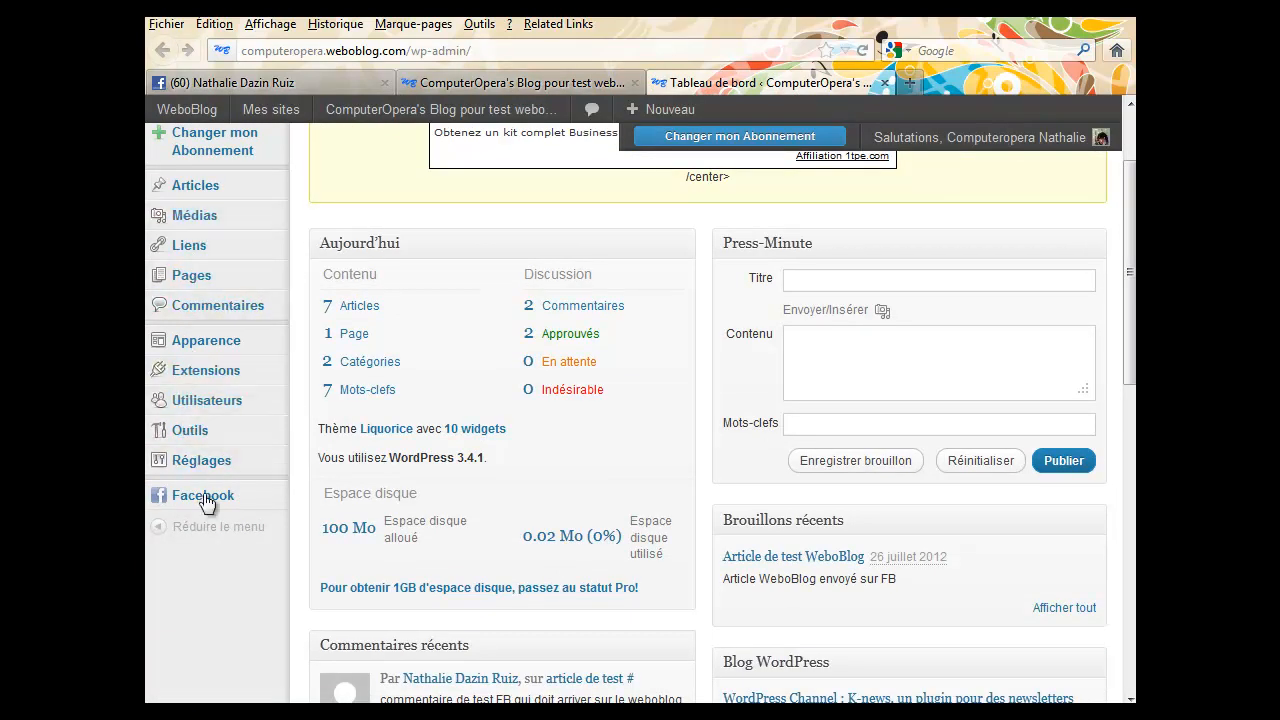
scroll(237, 360, "up", 2)
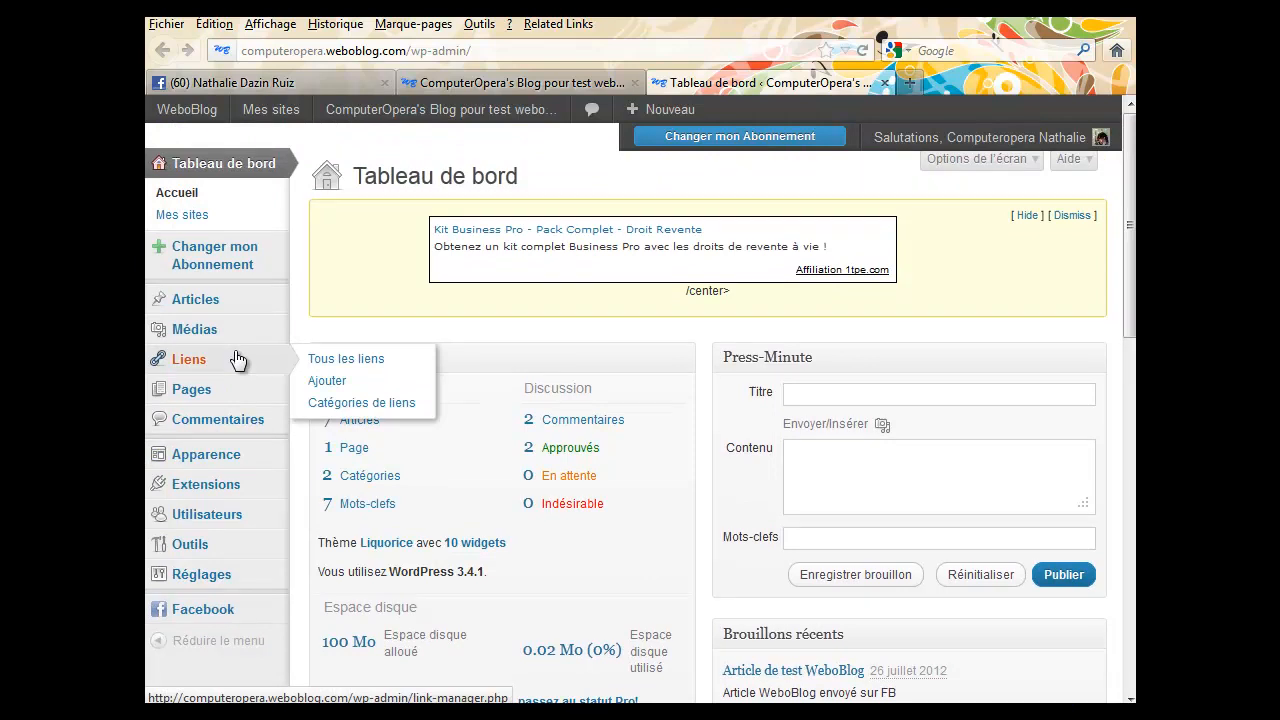
scroll(237, 360, "down", 3)
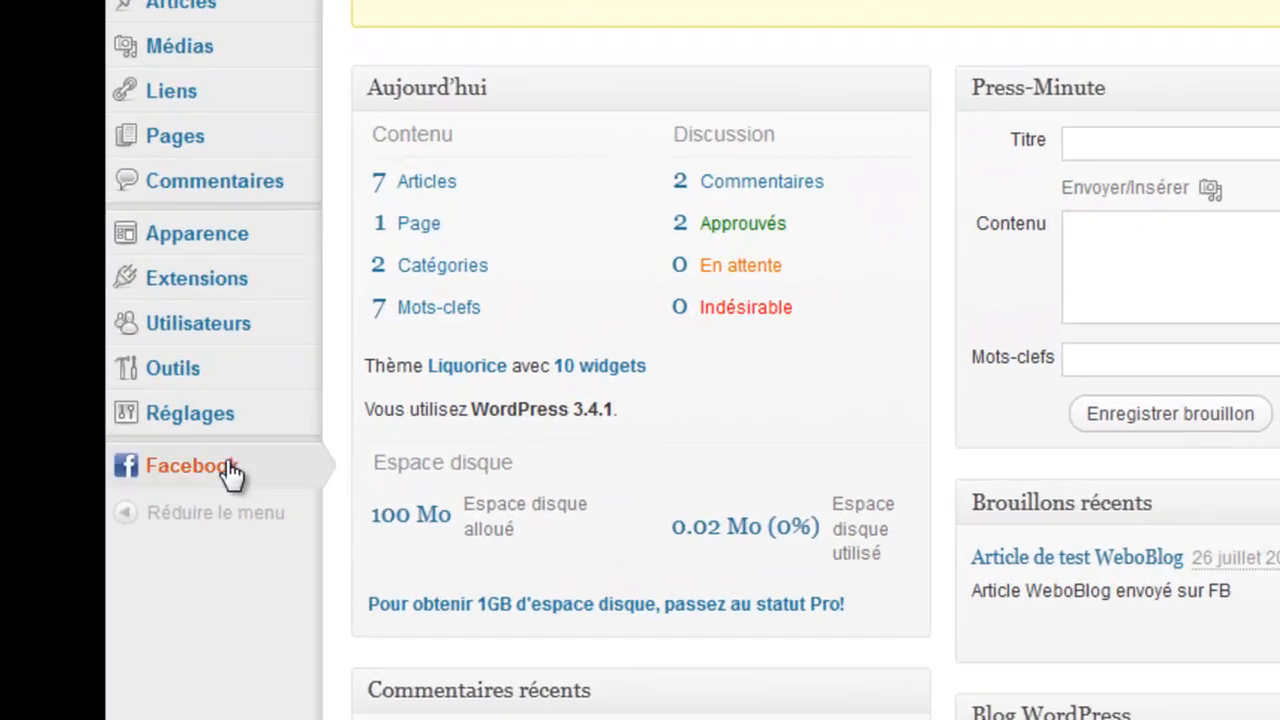
mouse_move(210, 484)
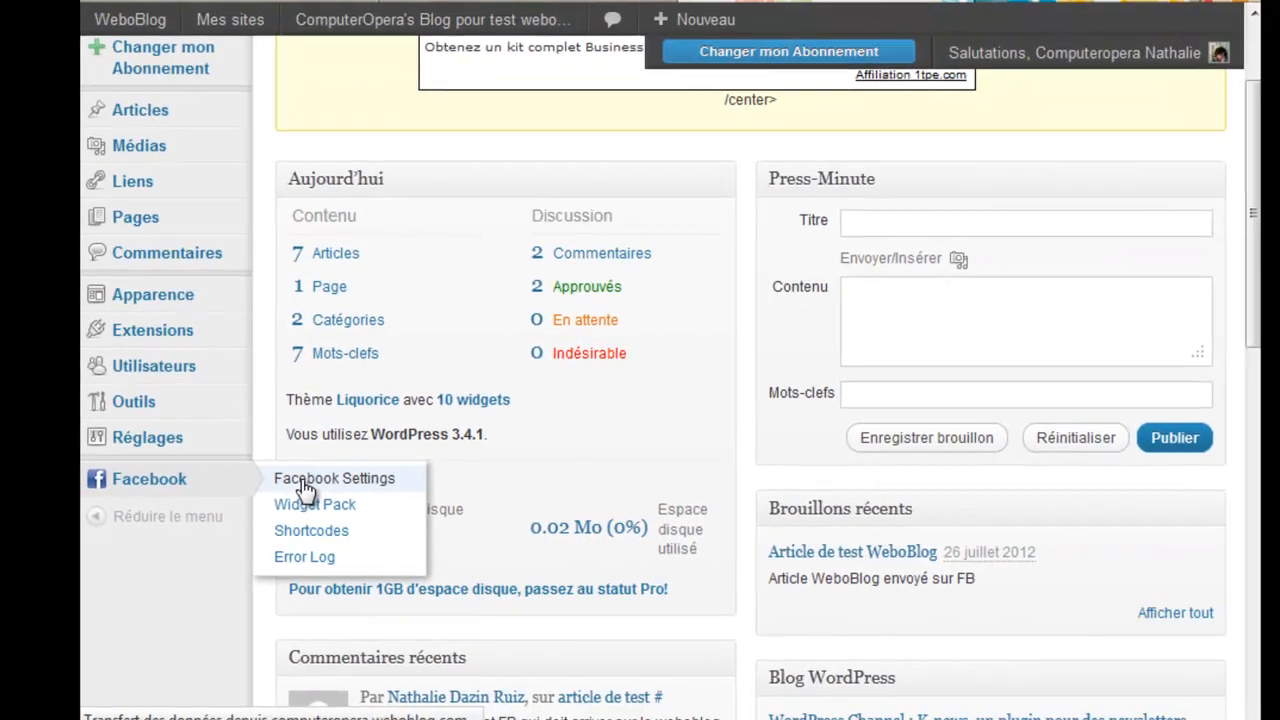
left_click(410, 458)
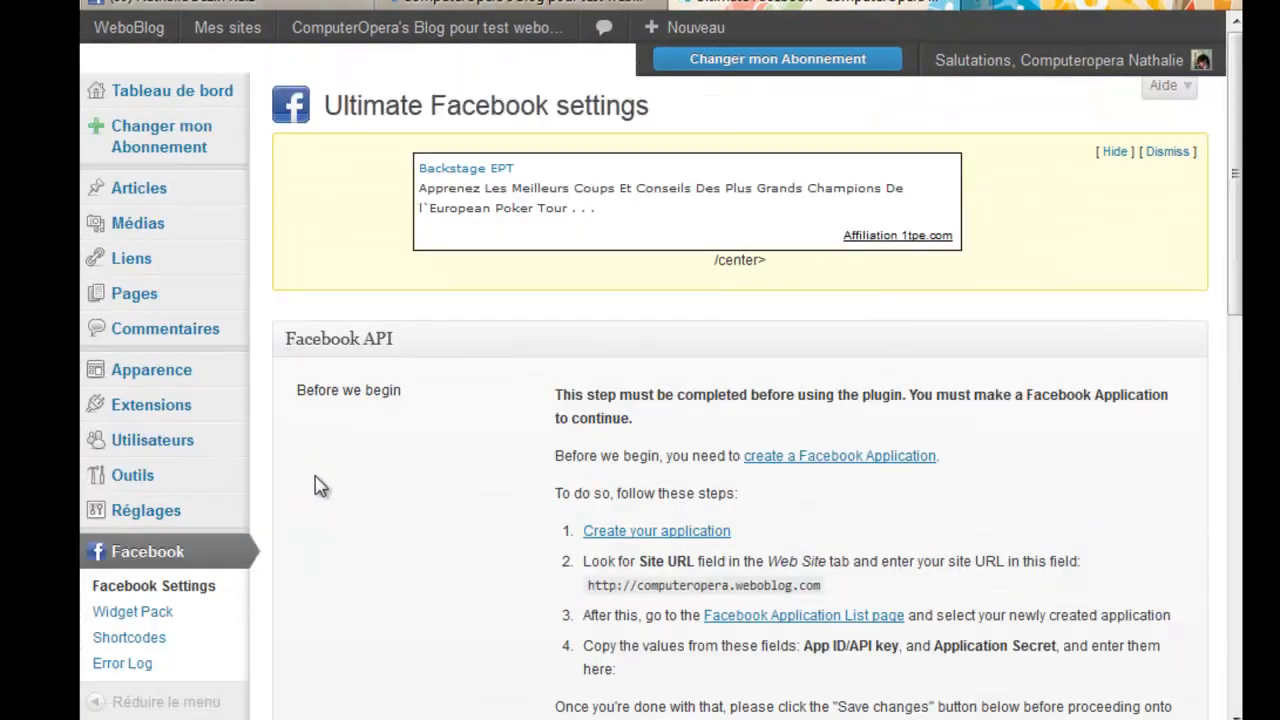
Review the Facebook API section of the settings and proceed to the Grant extended permissions section
left_click_drag(1236, 230, 1237, 340)
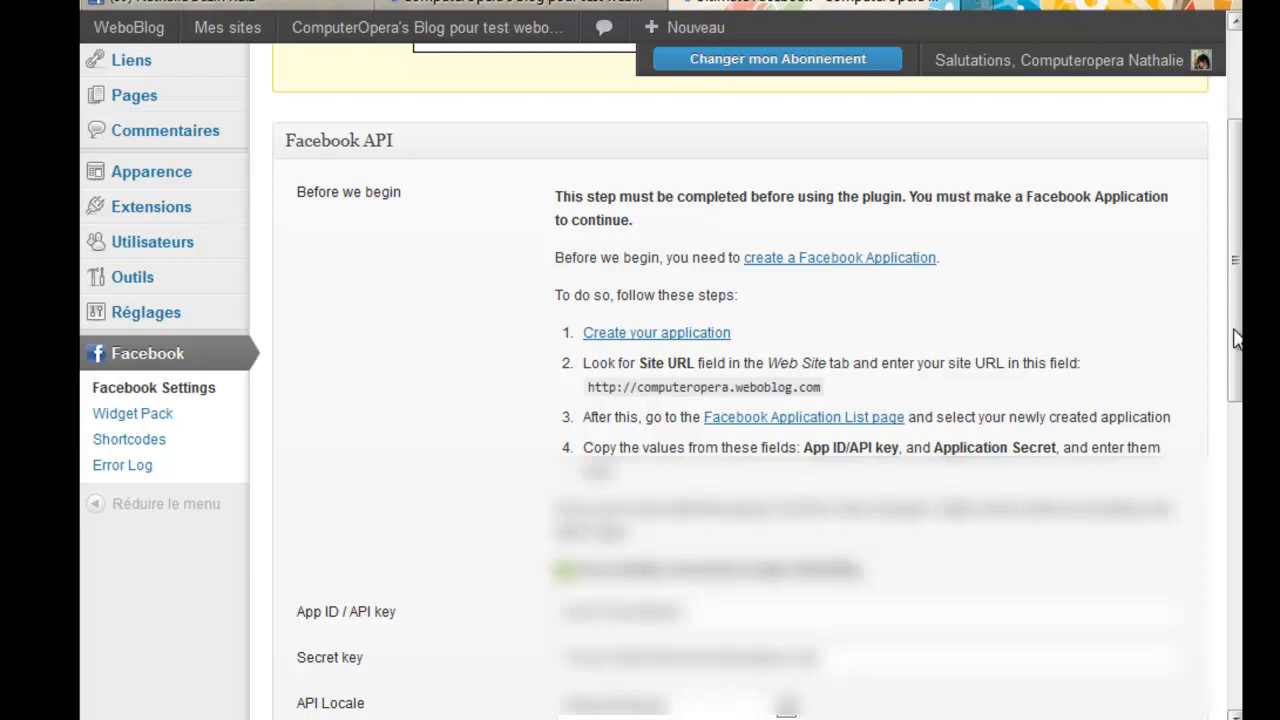
left_click_drag(1236, 338, 1236, 402)
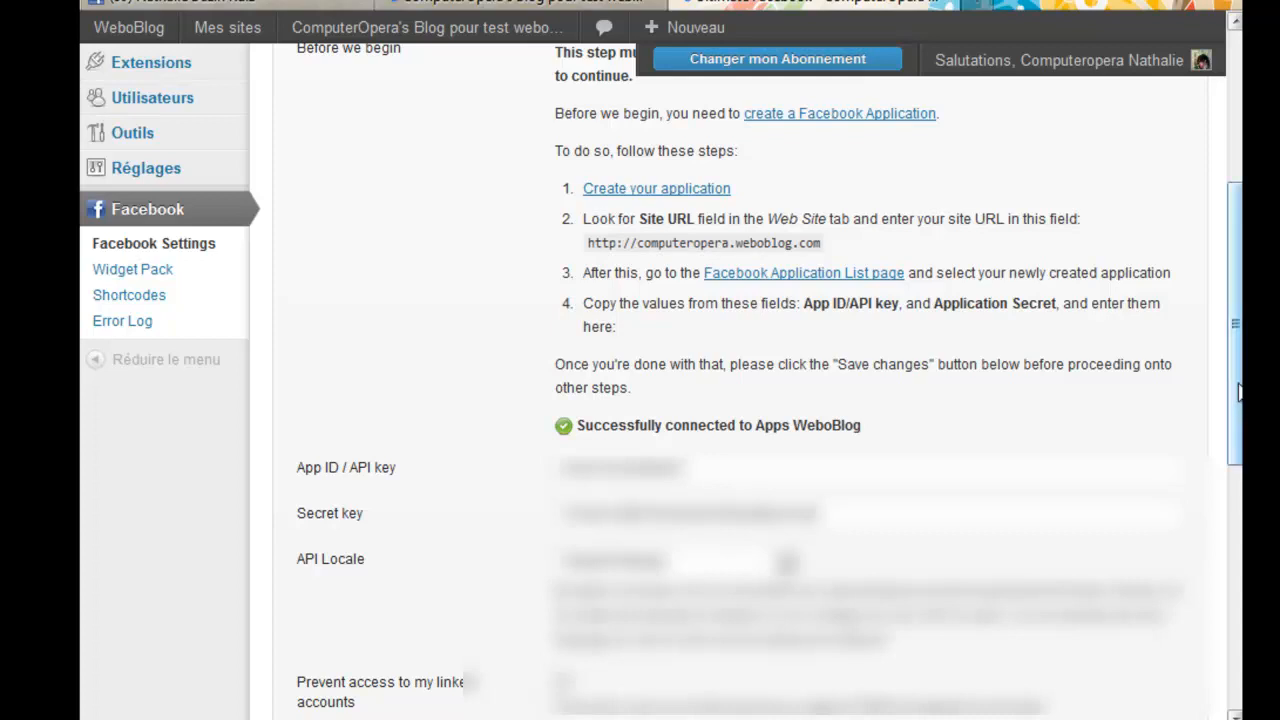
left_click_drag(1235, 402, 1227, 672)
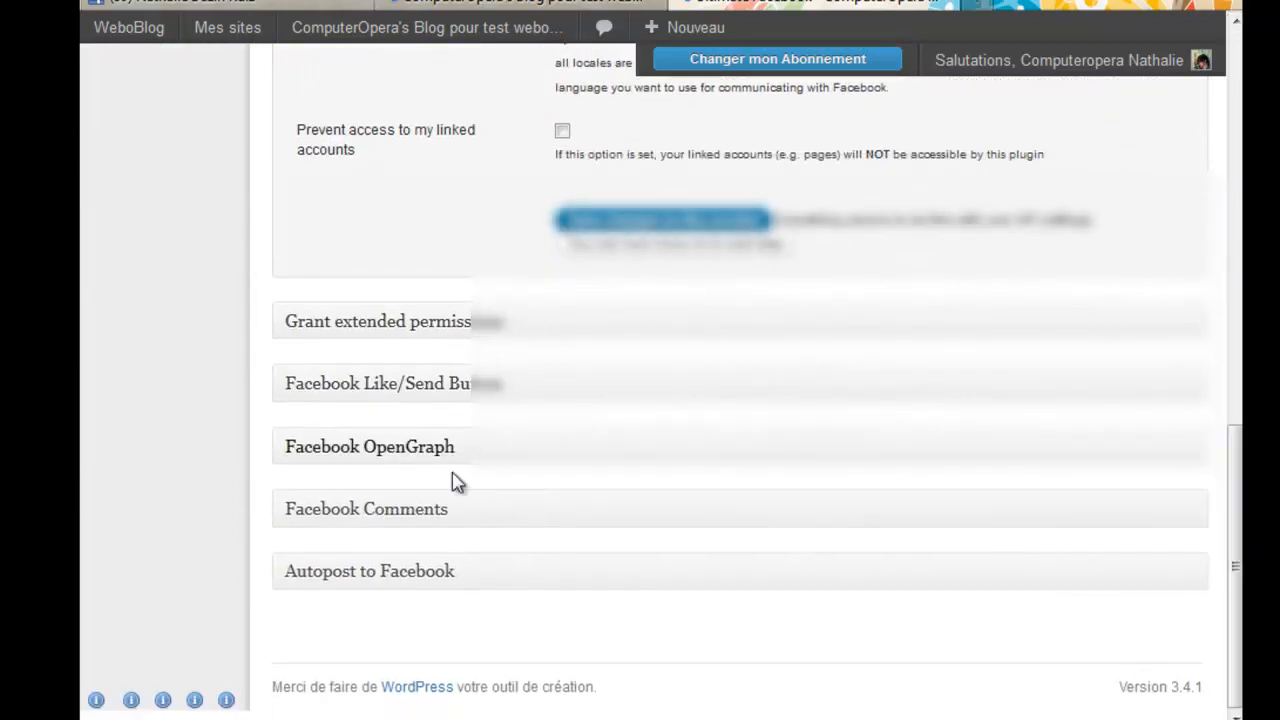
left_click(716, 249)
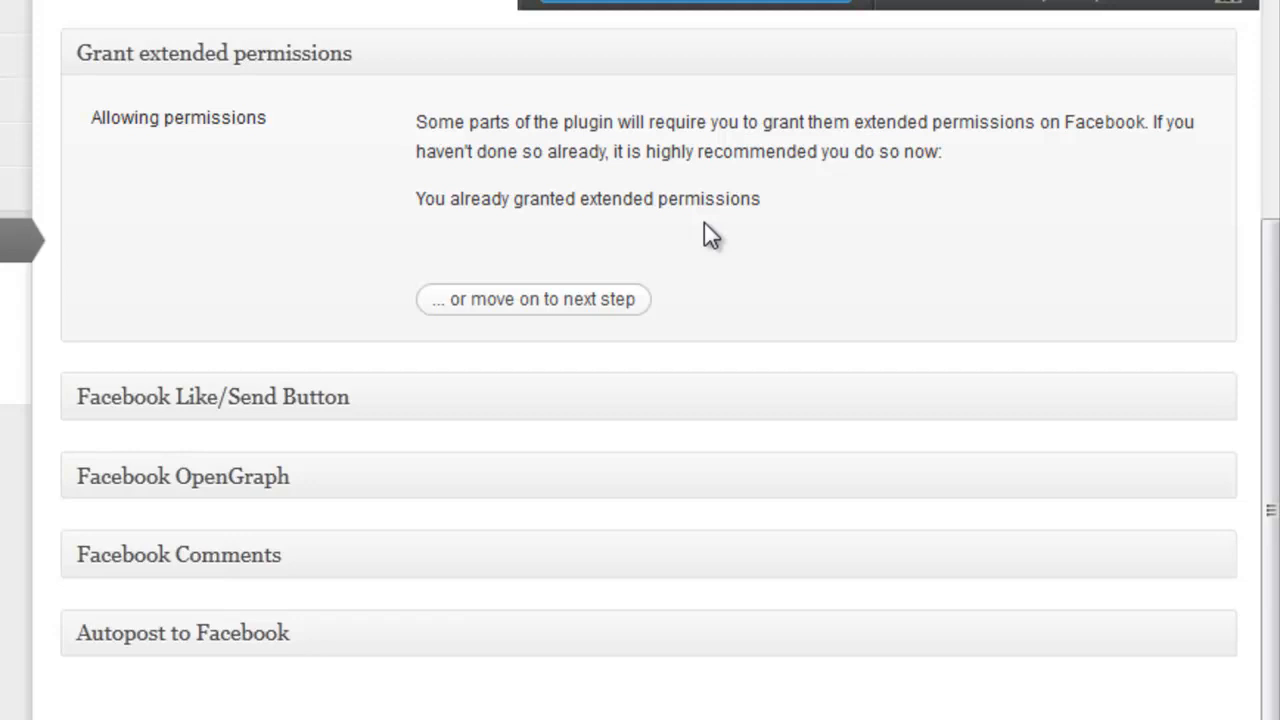
Move on to the Facebook Like/Send Button section and examine its display, position and appearance options
left_click(533, 300)
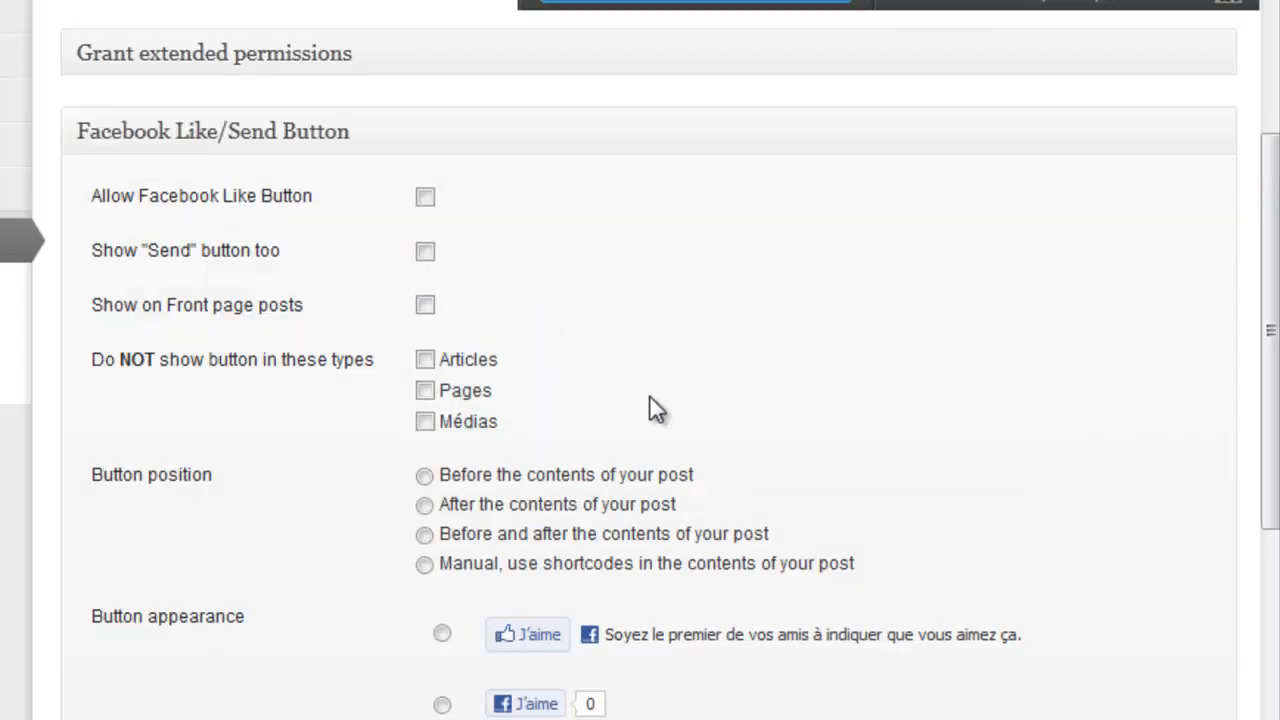
scroll(655, 408, "down", 3)
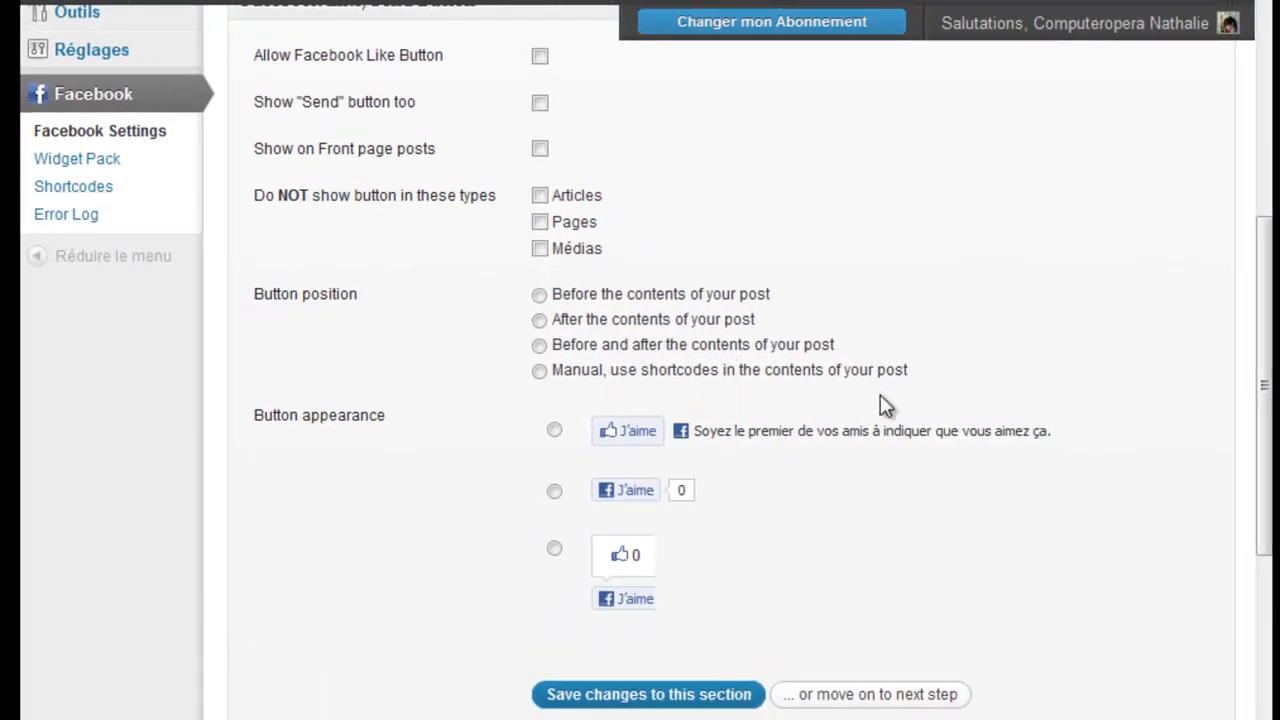
Review the Like/Send button's display, position and appearance options and proceed to the Facebook OpenGraph section
mouse_move(1266, 532)
left_mouse_down()
mouse_move(1268, 550)
mouse_move(1262, 514)
left_mouse_up()
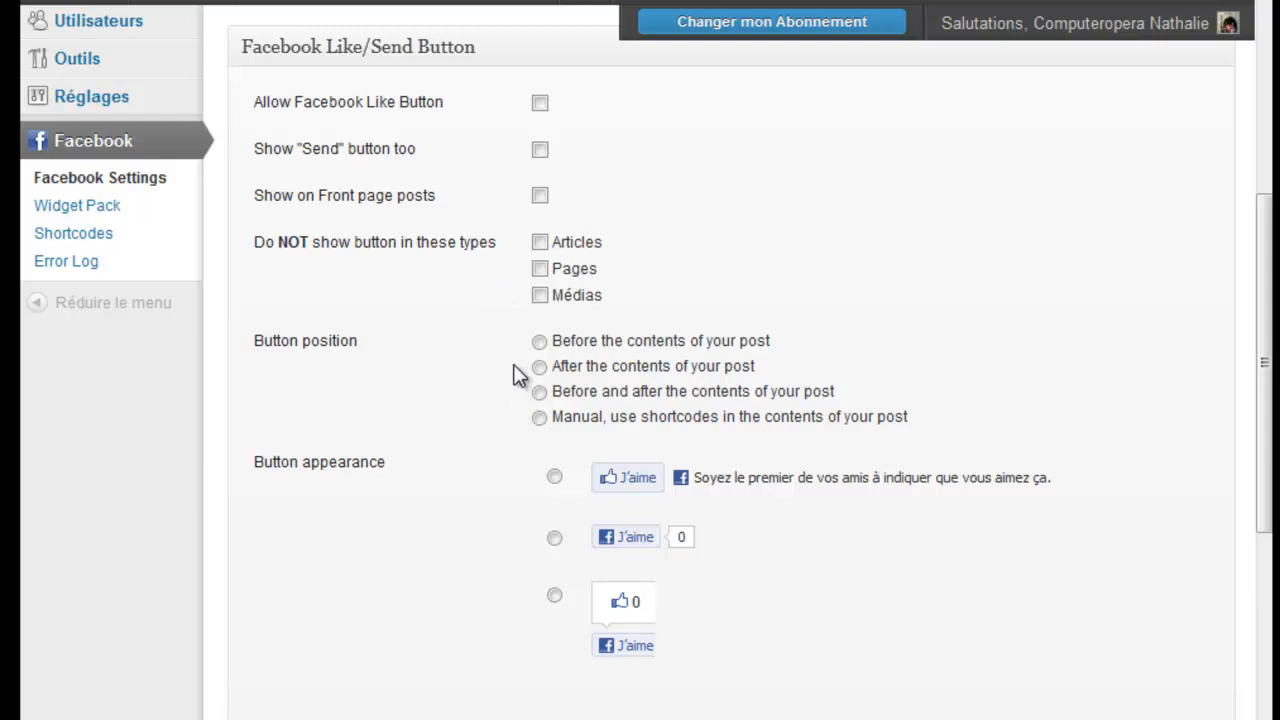
scroll(507, 380, "down", 3)
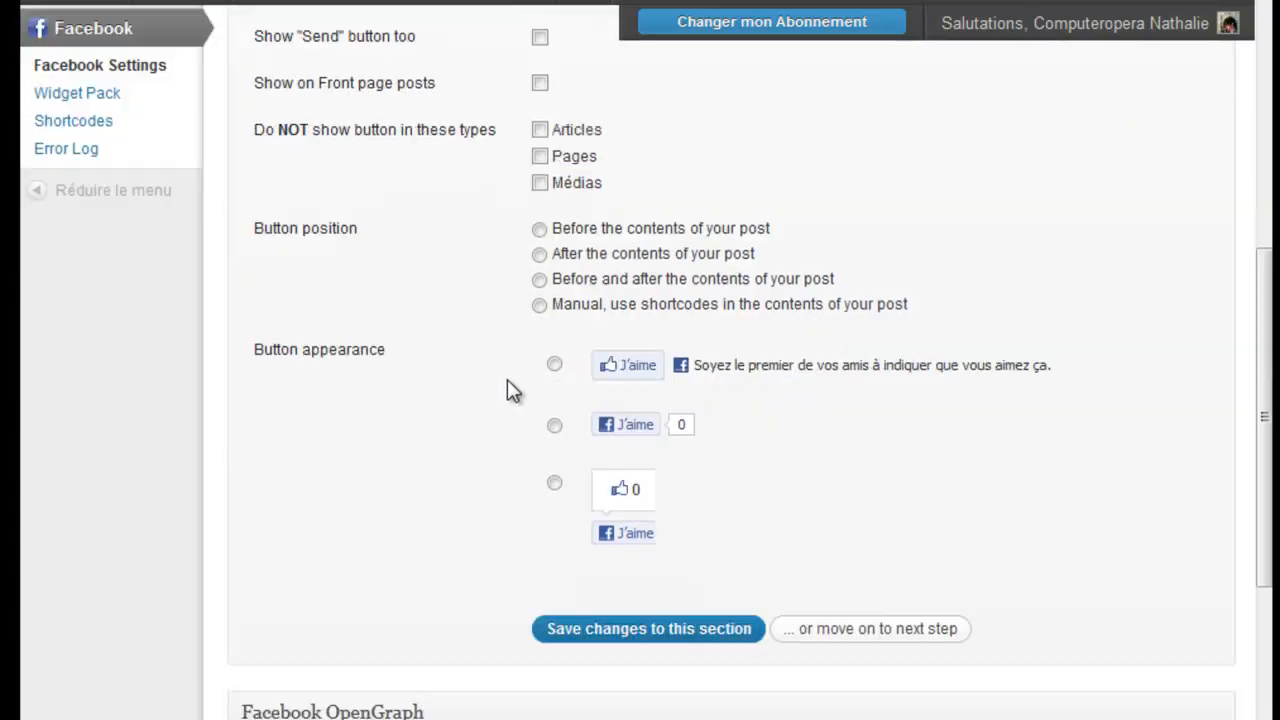
scroll(507, 381, "up", 2)
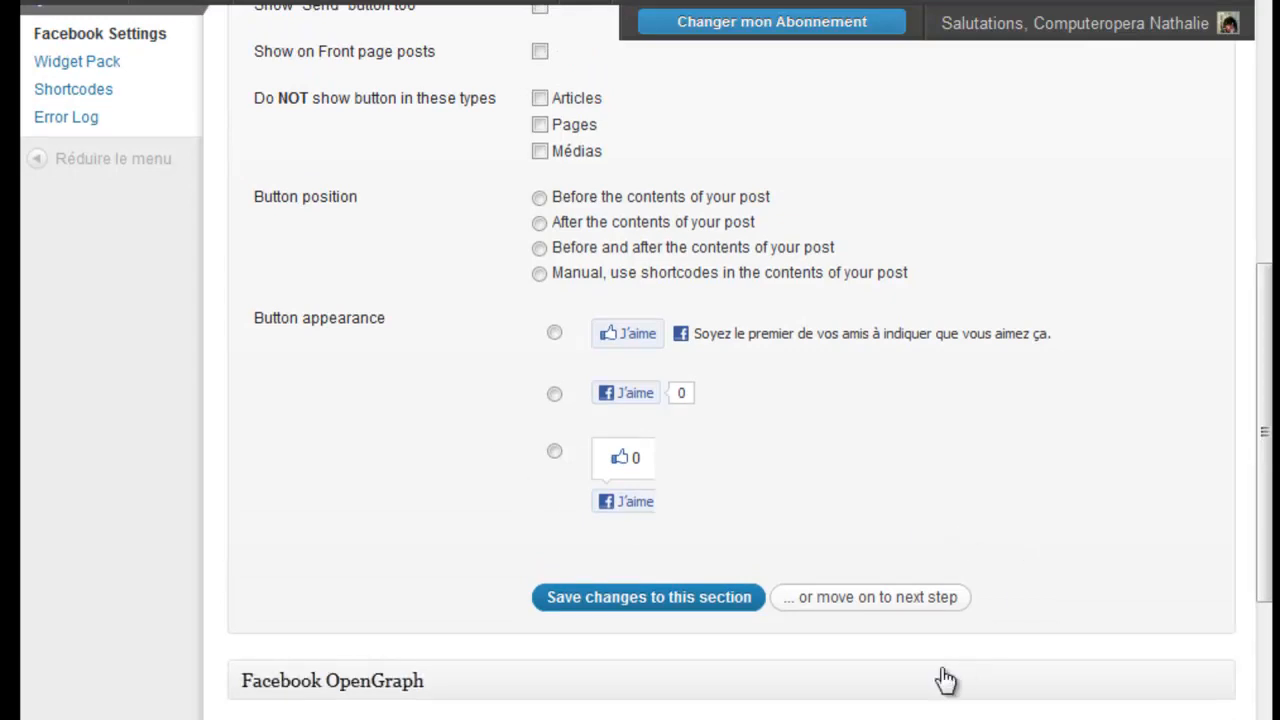
left_click(887, 600)
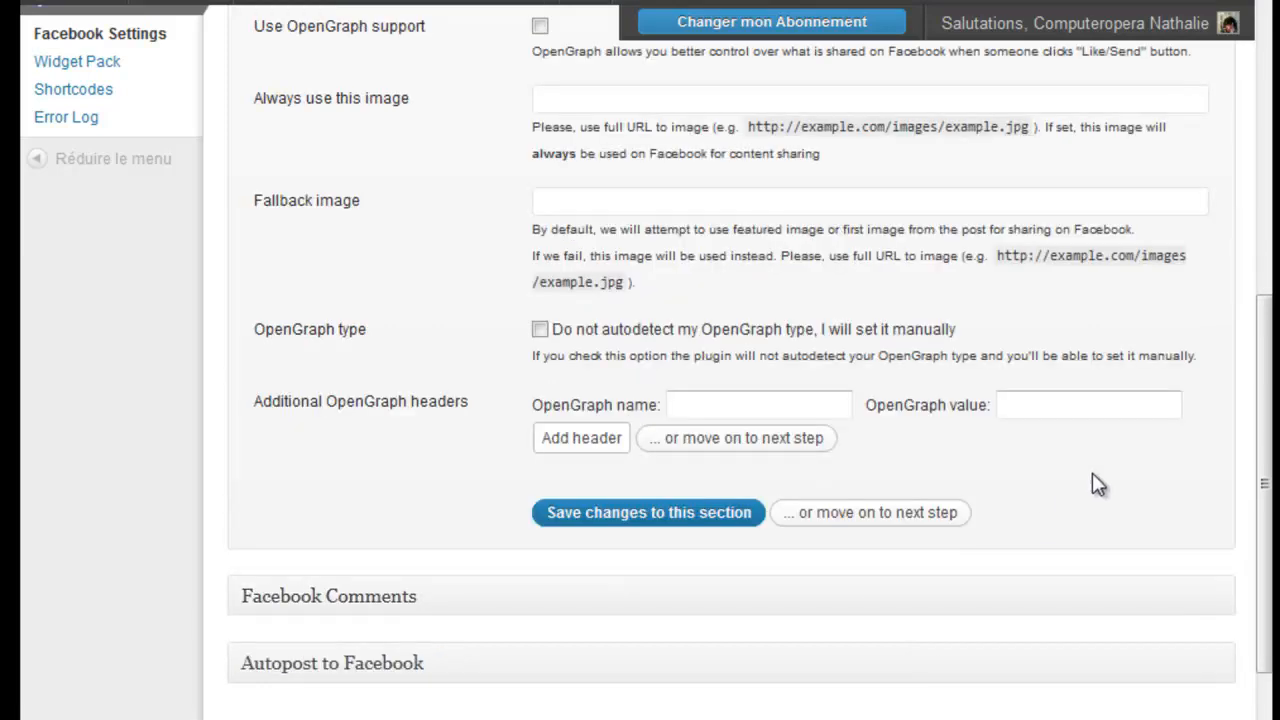
Examine the OpenGraph support, fixed image, fallback image and type options, and proceed to the Facebook Comments section
scroll(1100, 503, "up", 3)
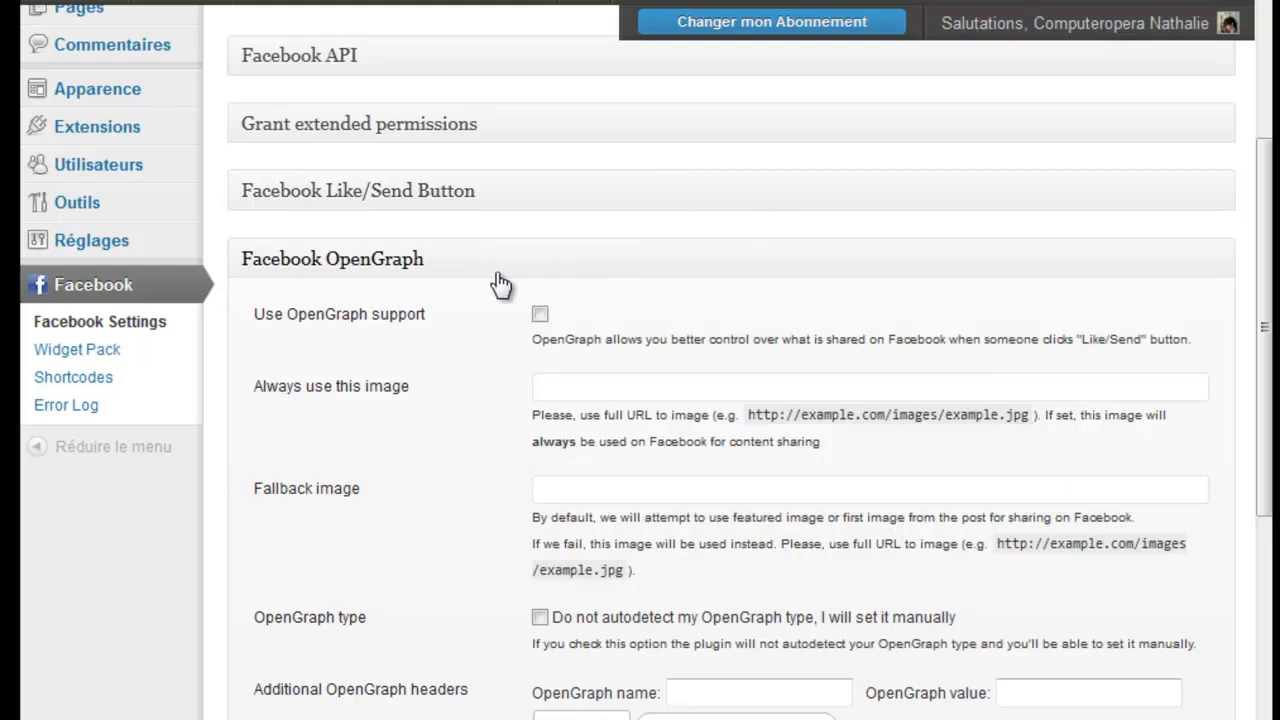
left_click_drag(1265, 322, 1265, 370)
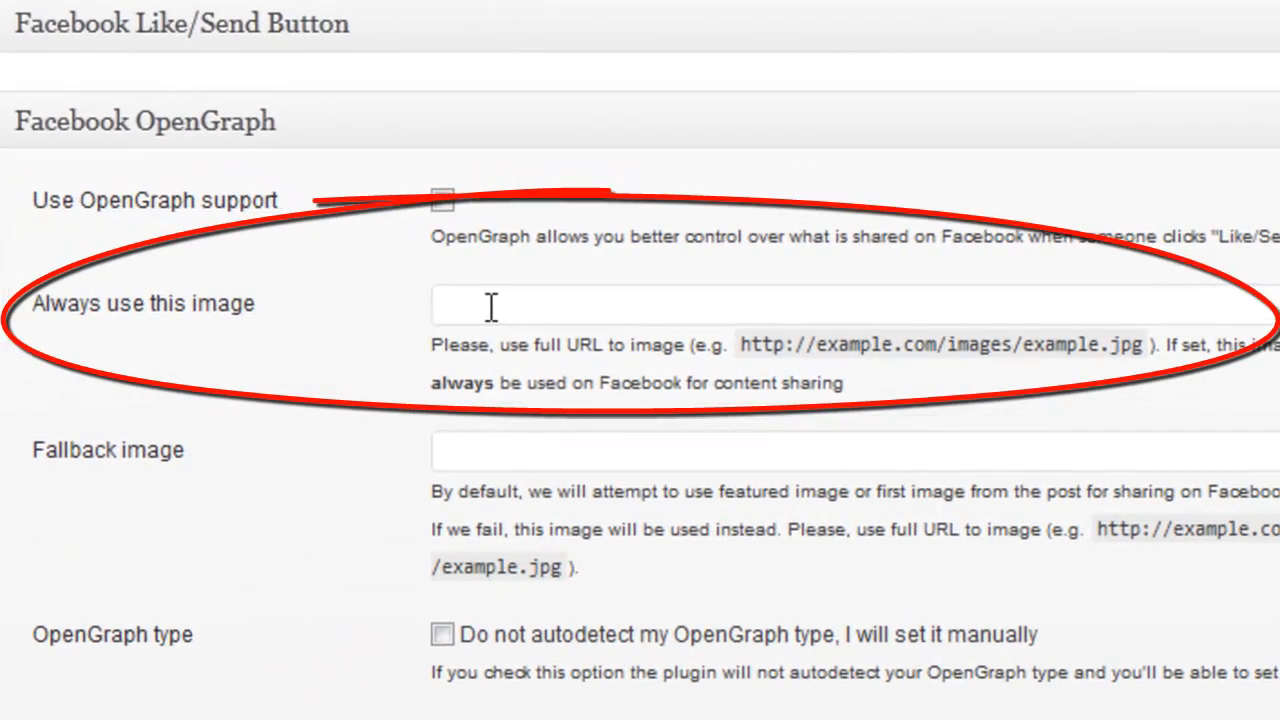
left_click(574, 294)
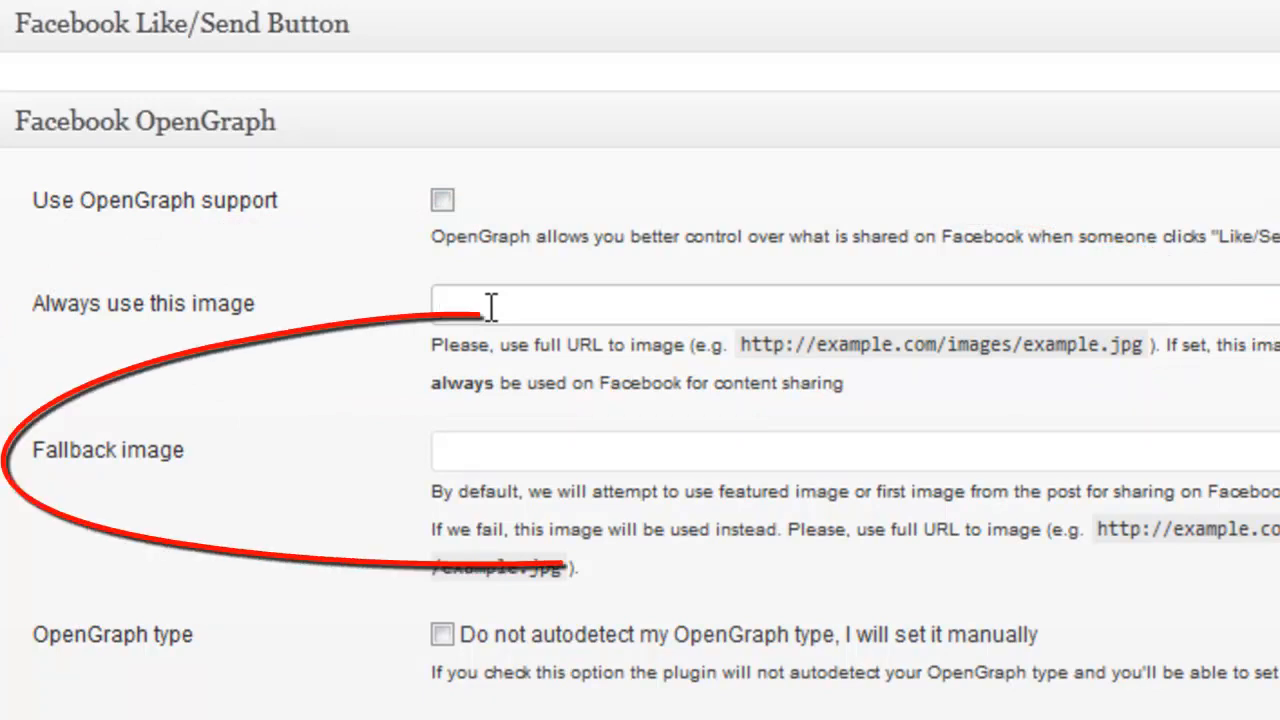
left_click(484, 454)
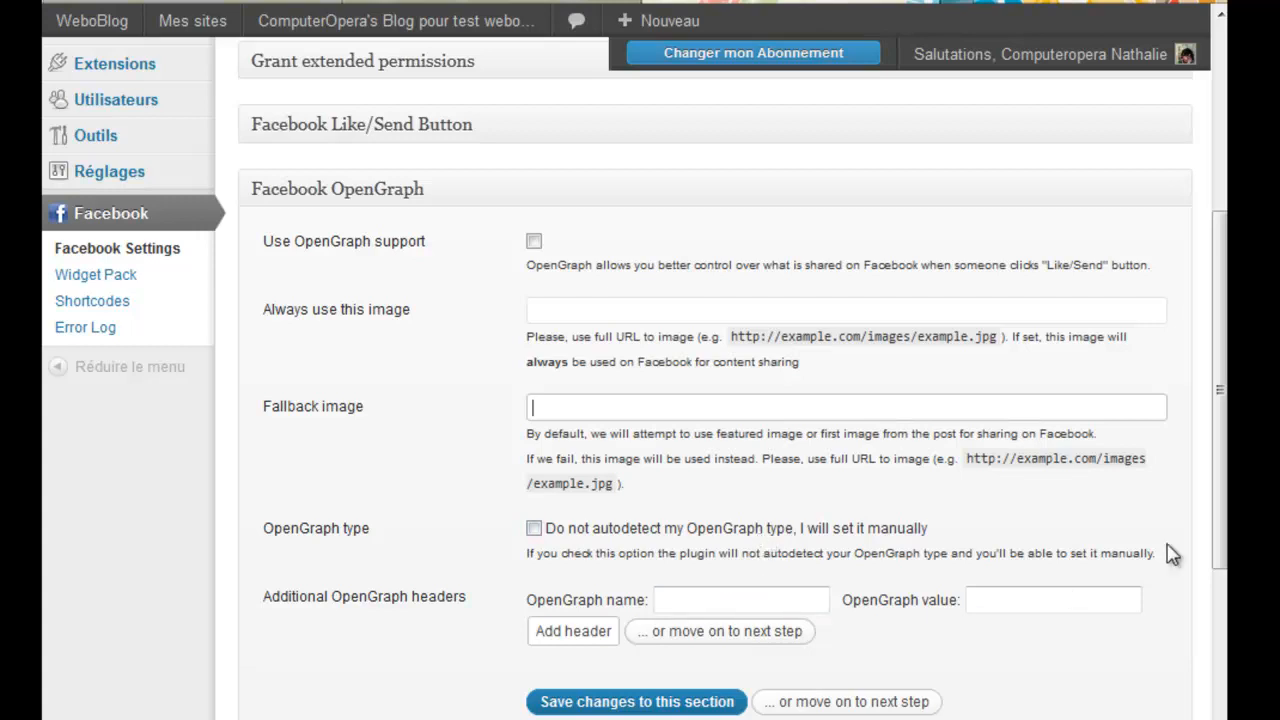
left_click_drag(1220, 507, 1220, 580)
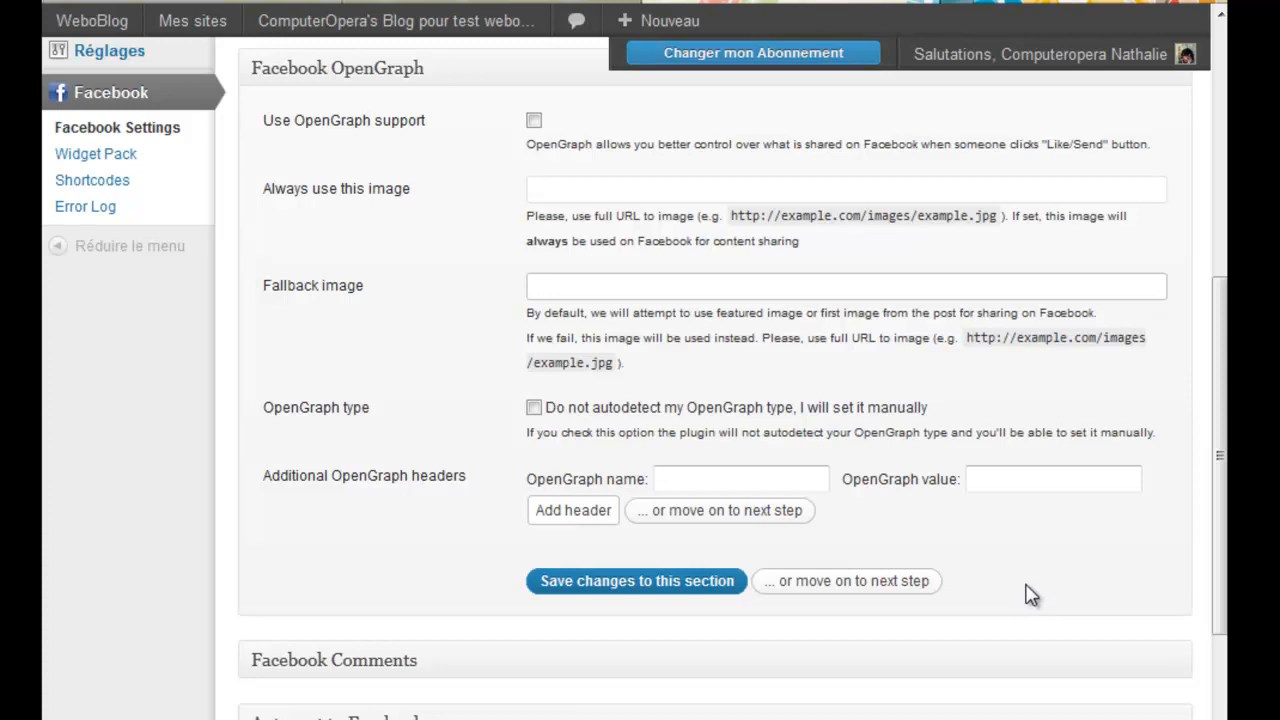
left_click(899, 590)
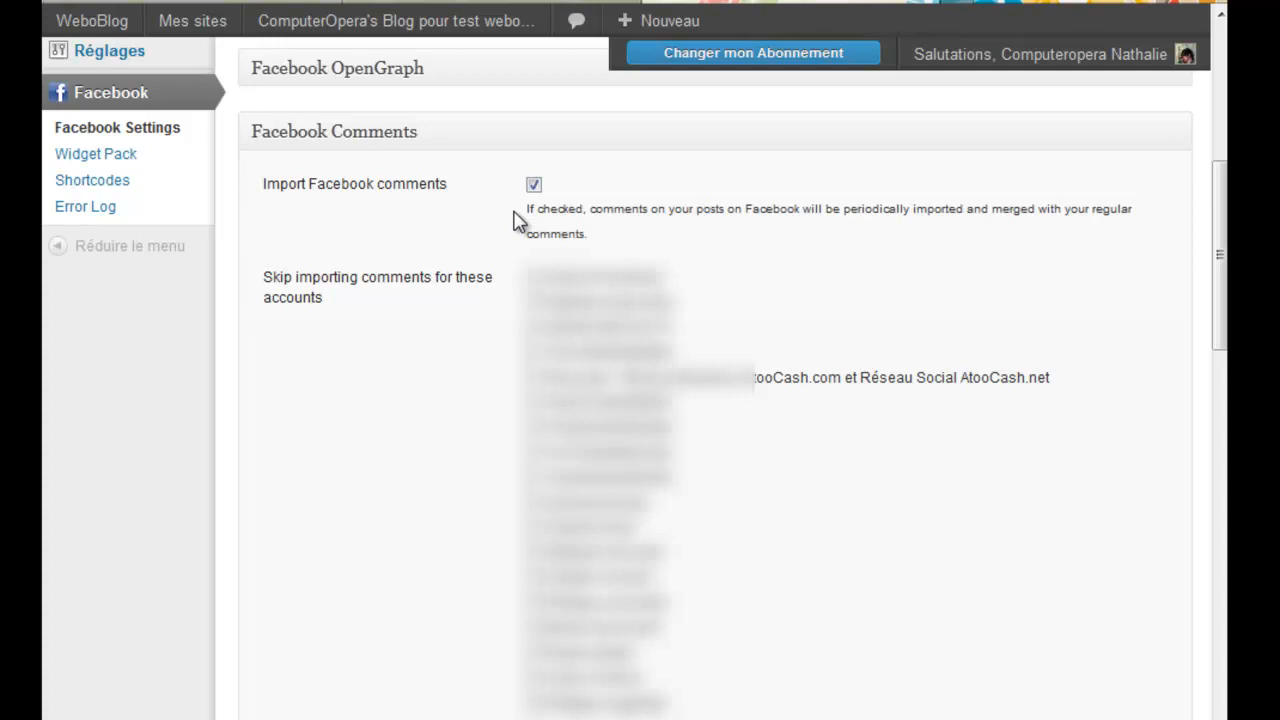
Open the post "article de test" for editing from the blog's list of all articles
scroll(435, 298, "up", 5)
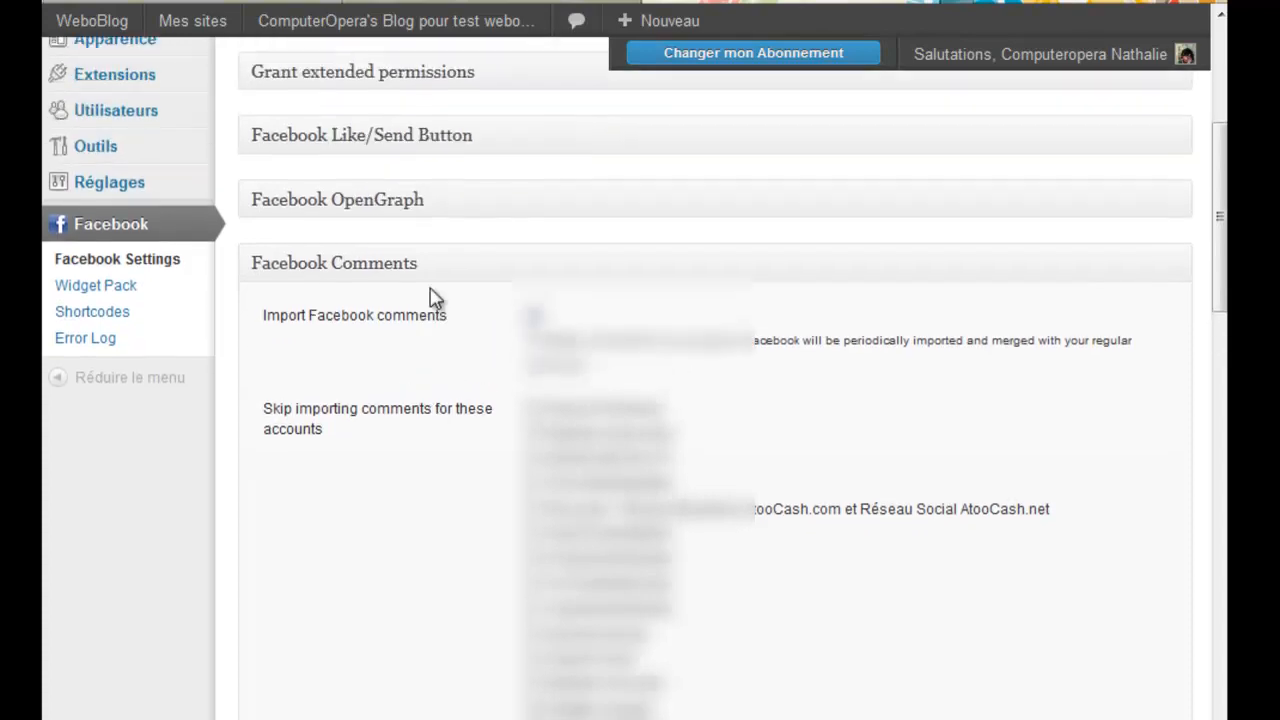
scroll(435, 298, "up", 5)
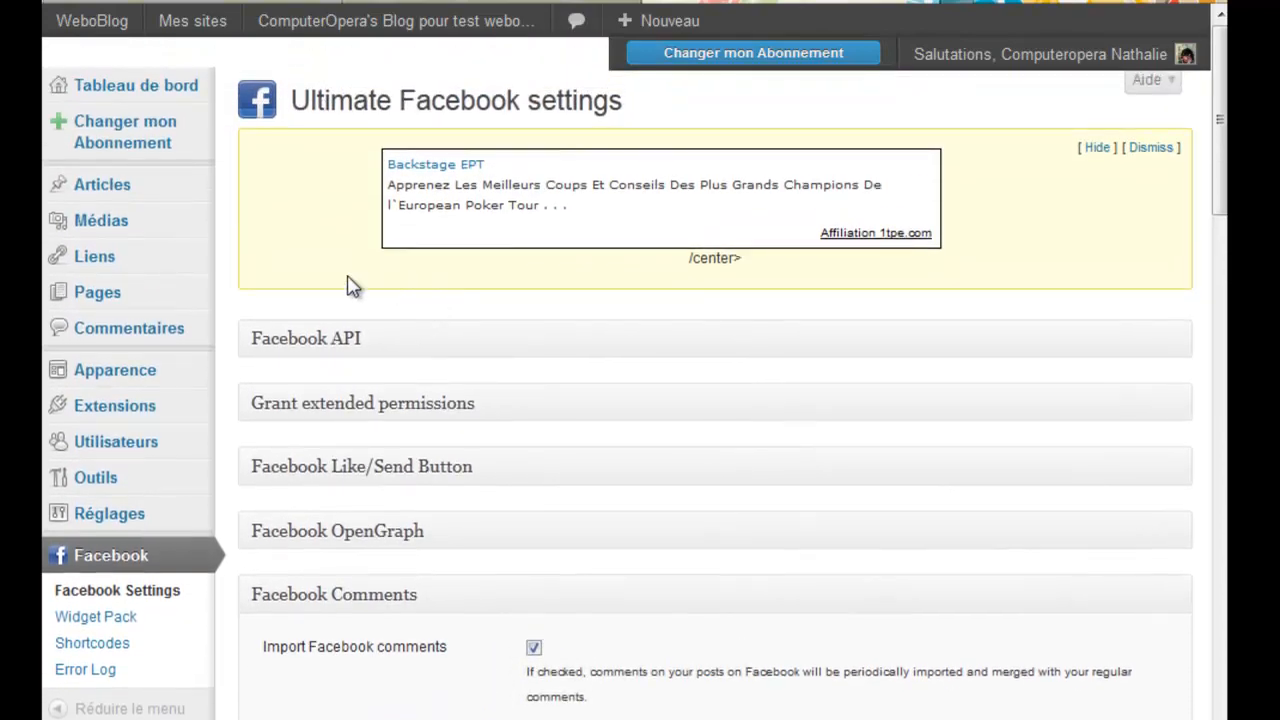
mouse_move(88, 192)
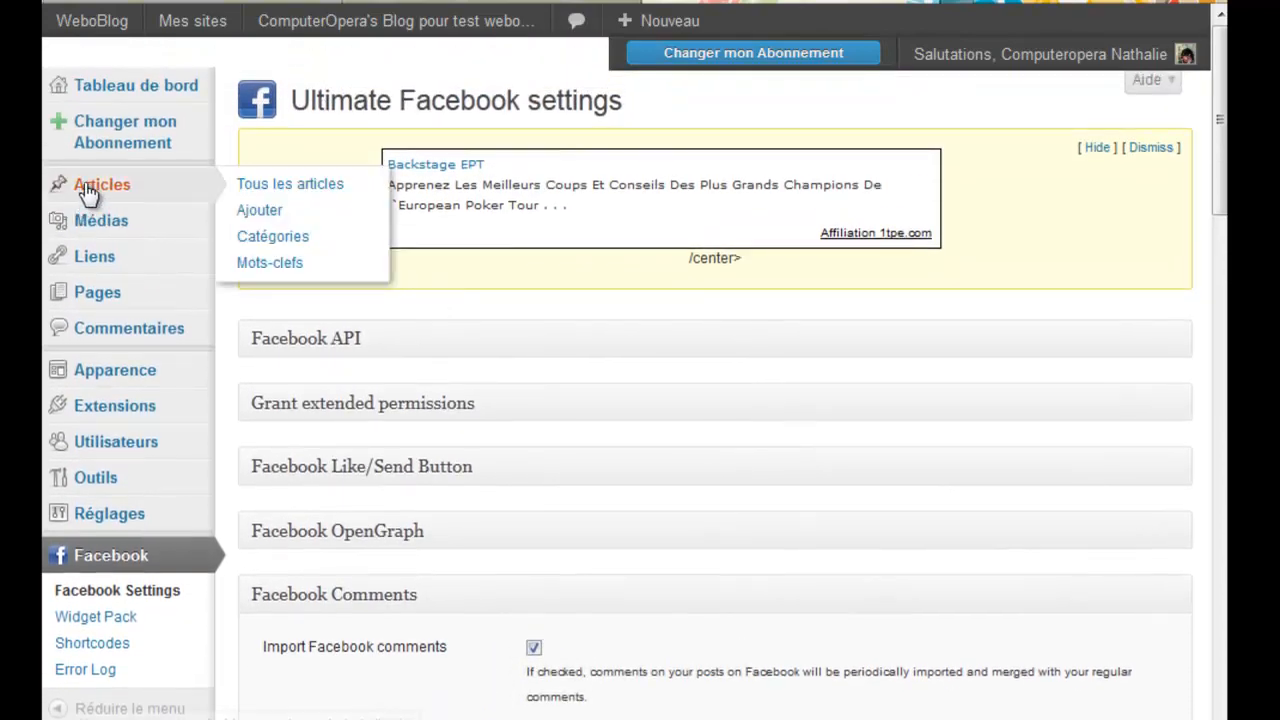
left_click(248, 192)
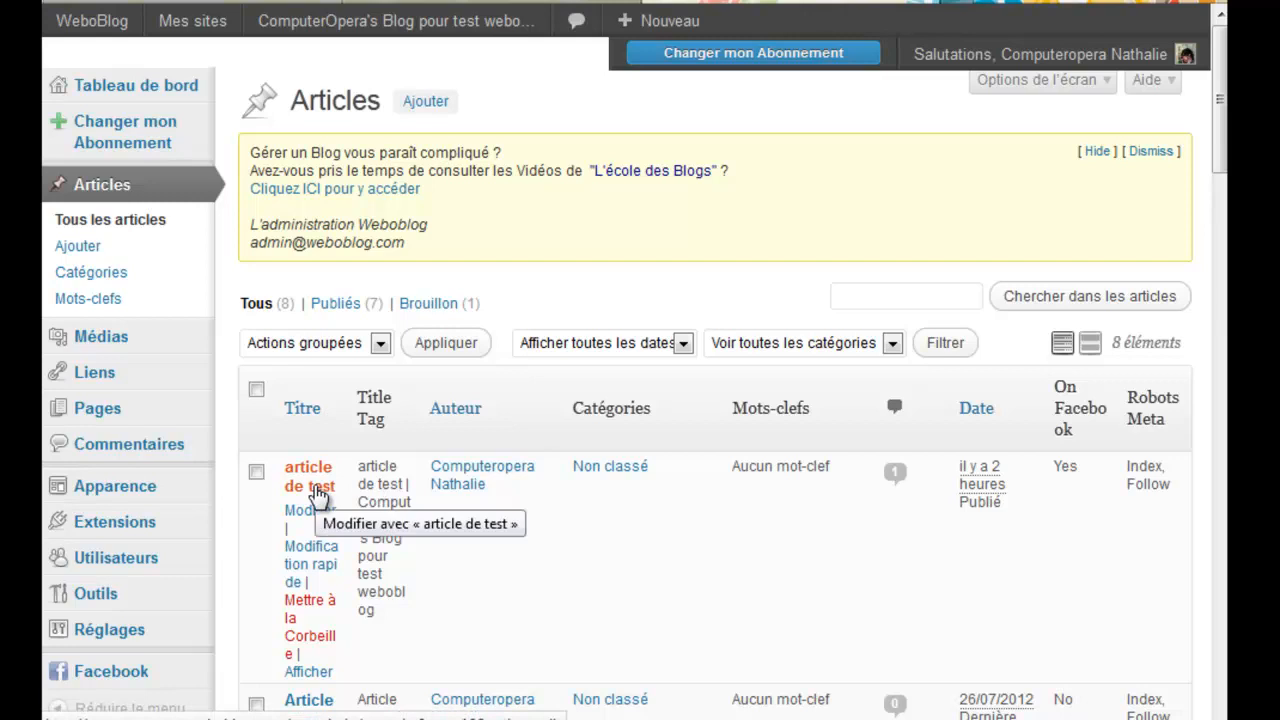
left_click(317, 490)
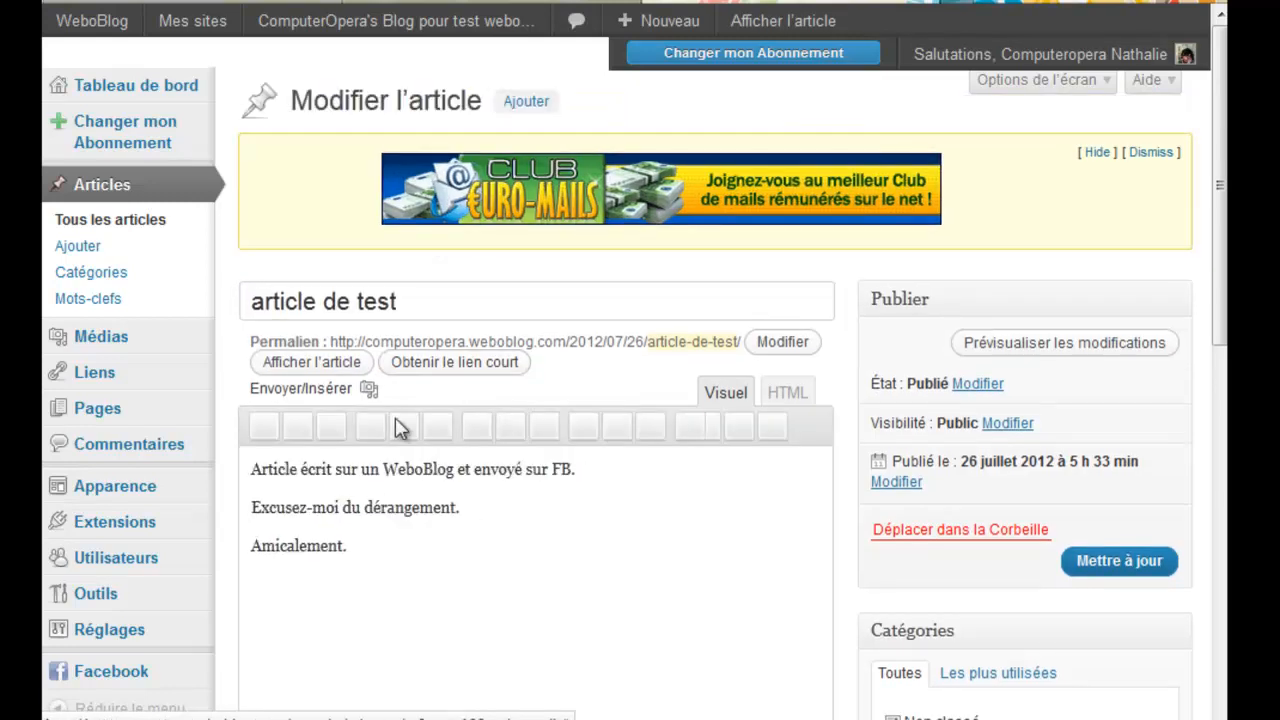
Enable "I want to publish this post to Facebook" in the article's Facebook Publishing options
left_click_drag(1220, 338, 1220, 680)
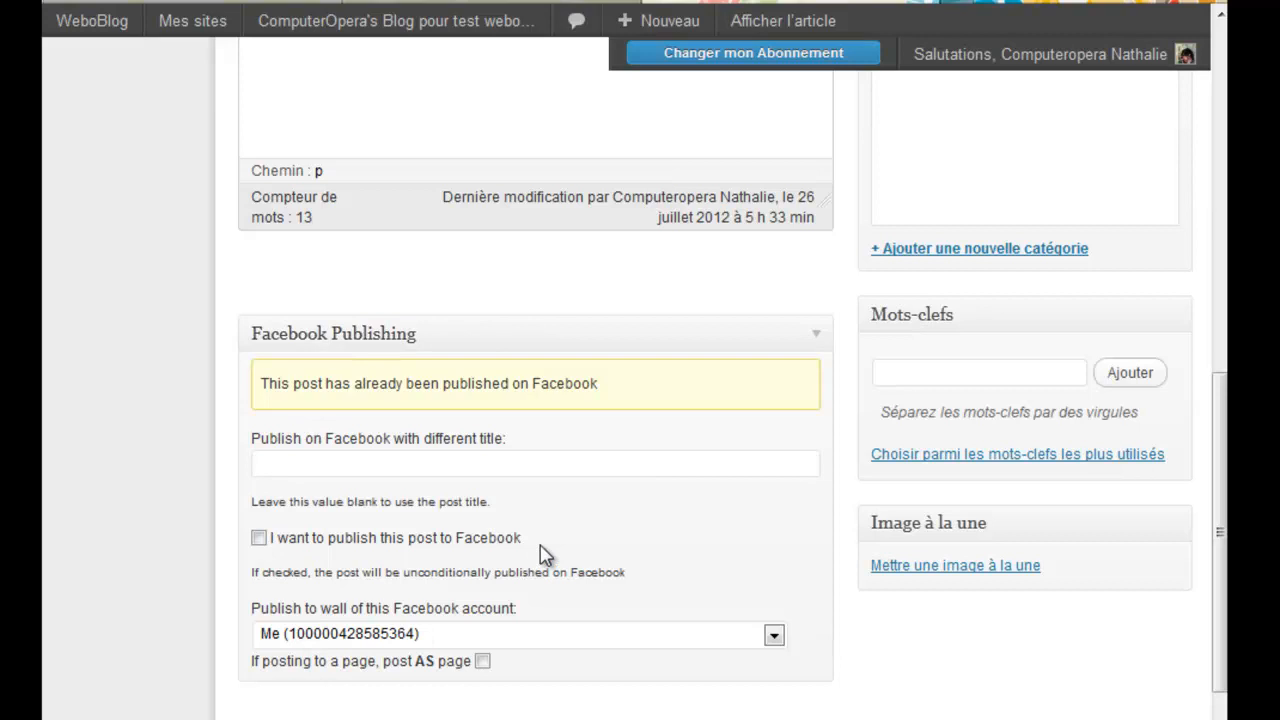
scroll(420, 334, "up", 10)
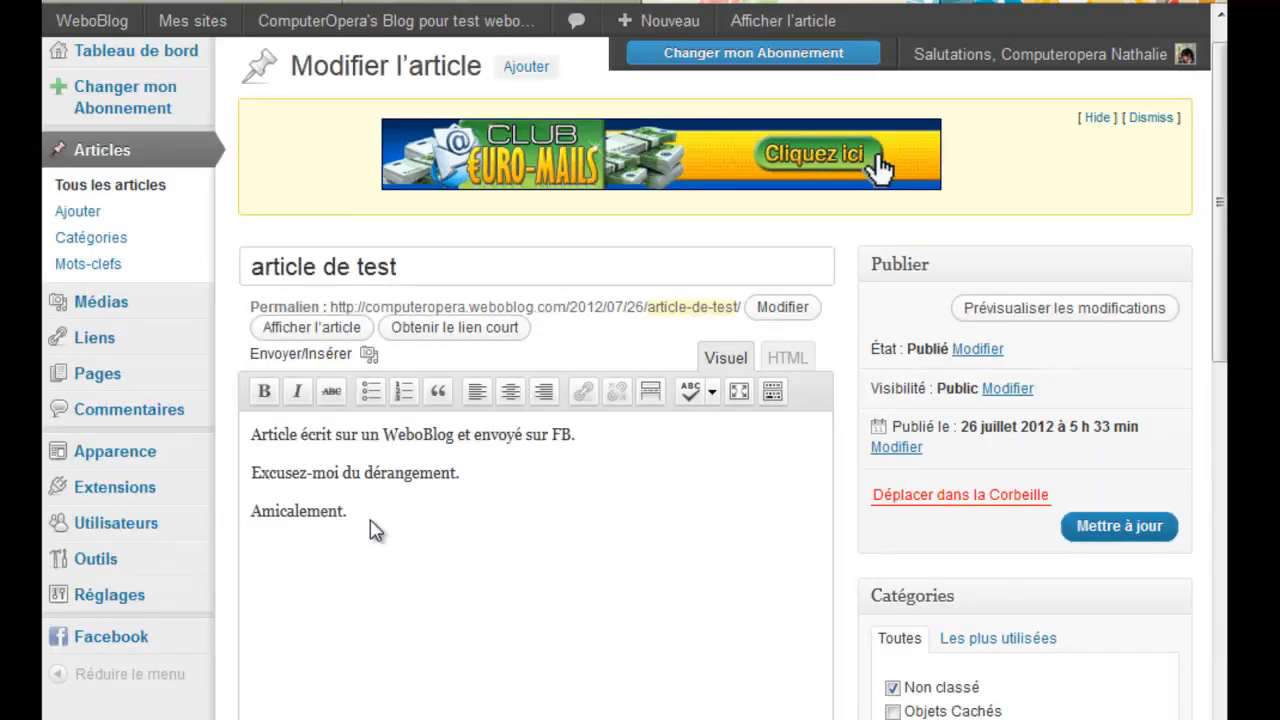
scroll(372, 528, "down", 5)
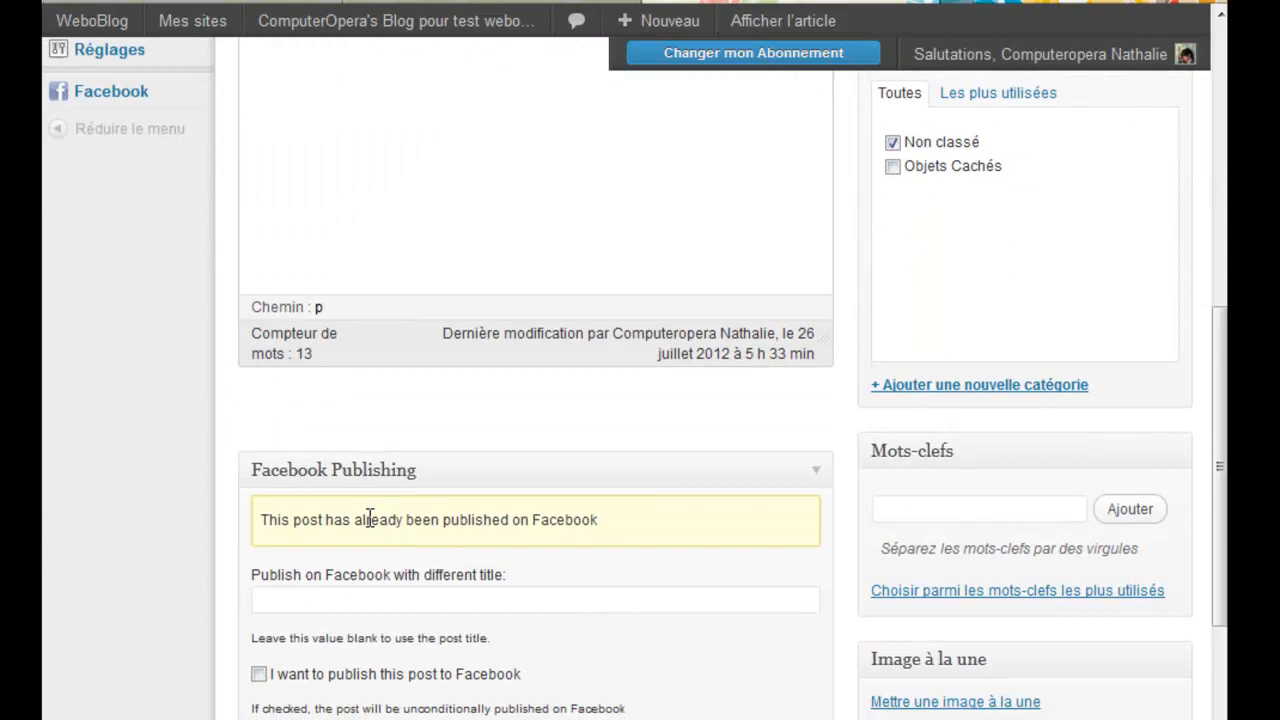
scroll(370, 518, "down", 1)
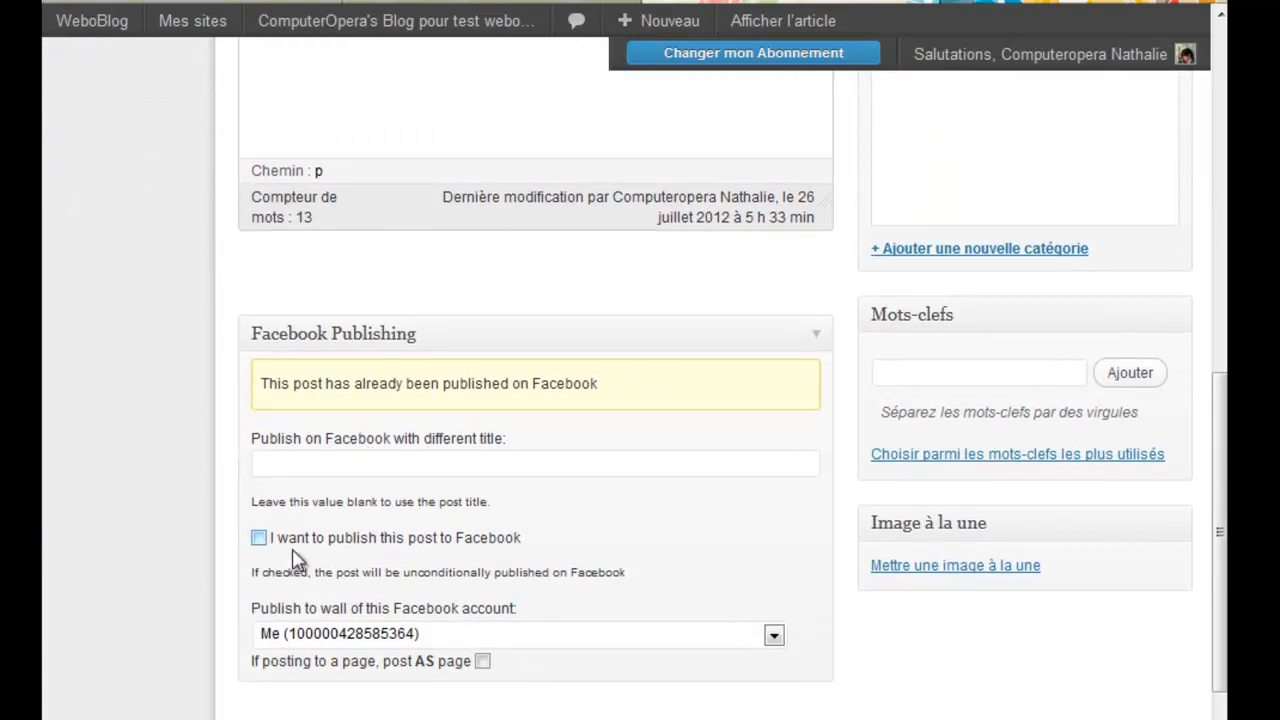
left_click(259, 539)
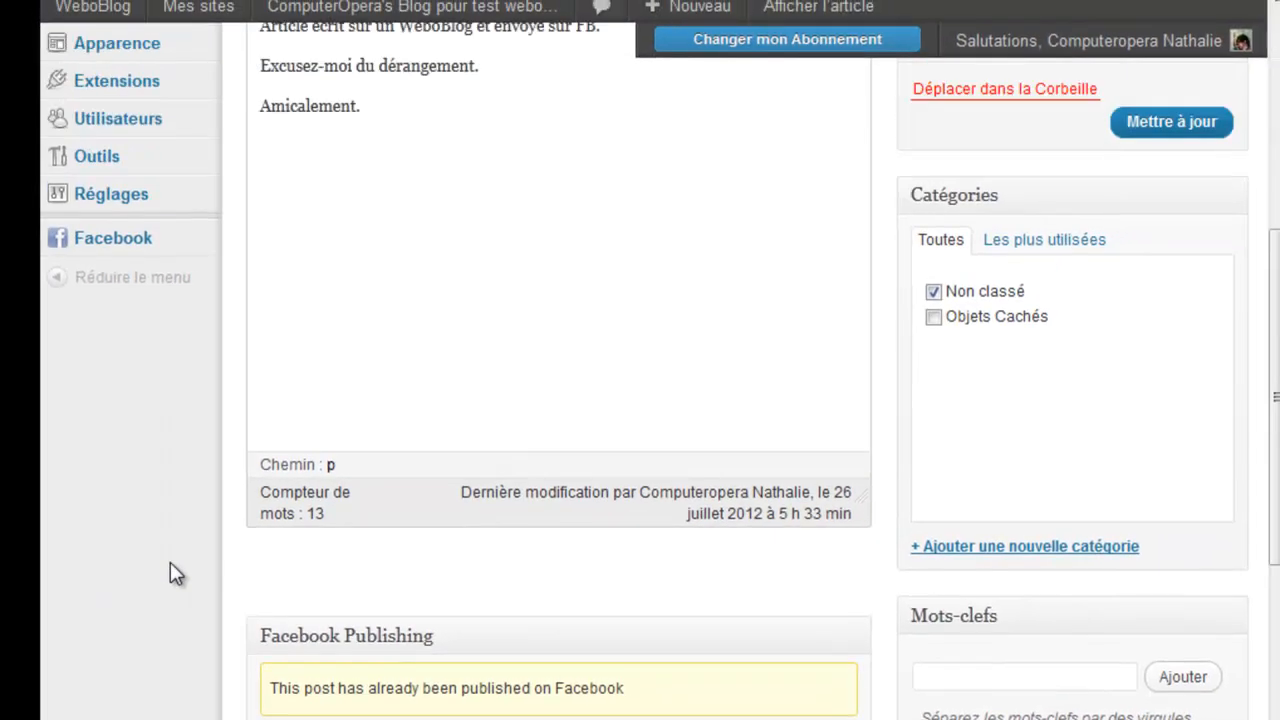
Review the article's title and content along with the Facebook Publishing options beneath it
scroll(390, 358, "up", 2)
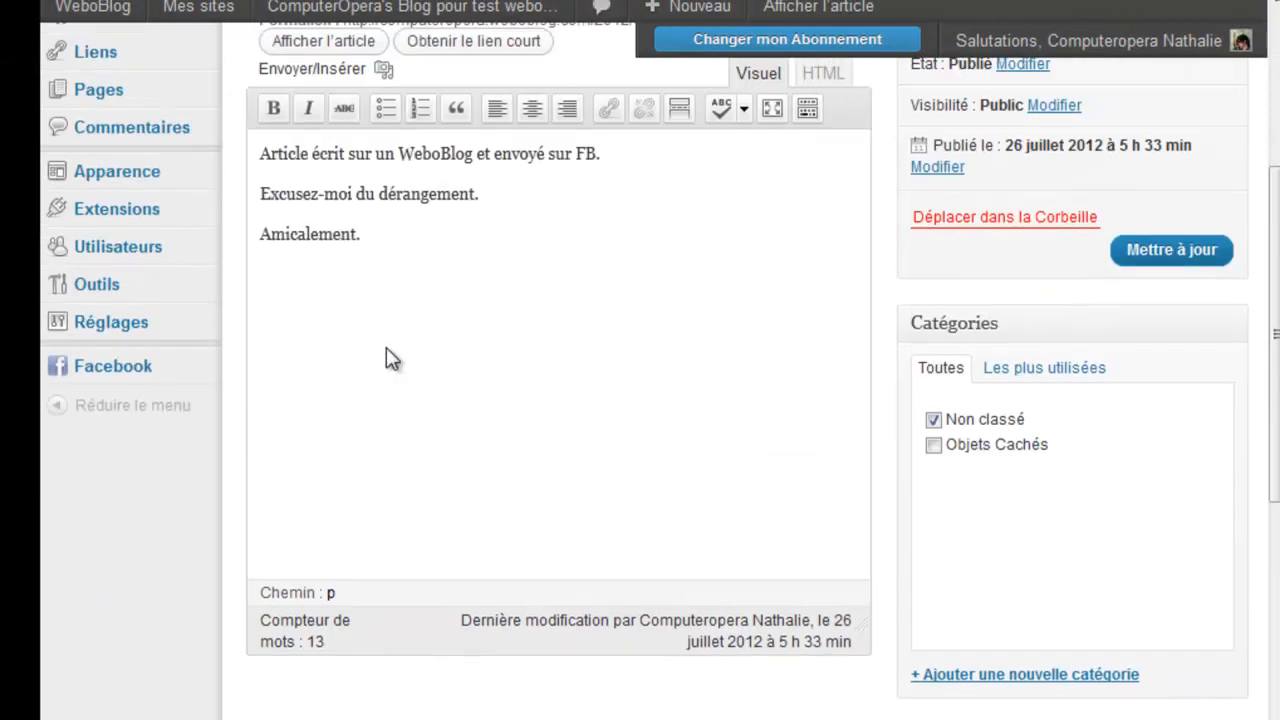
scroll(368, 358, "up", 3)
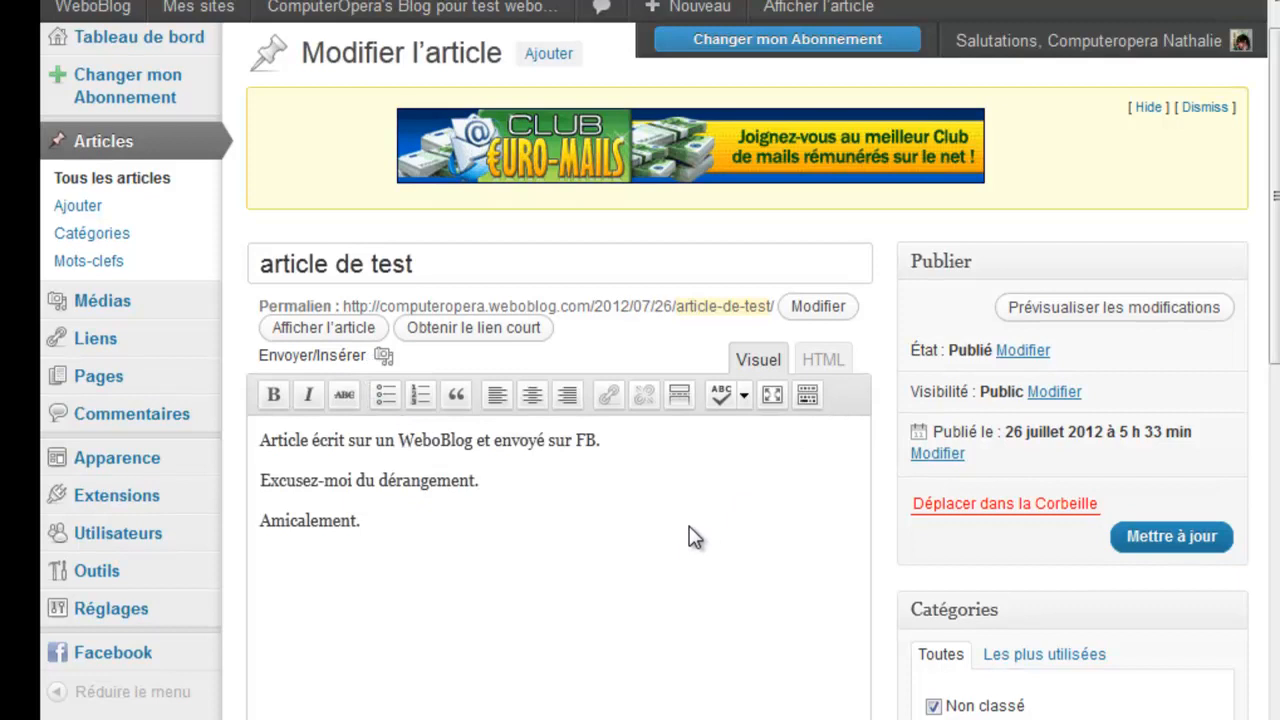
scroll(695, 537, "down", 2)
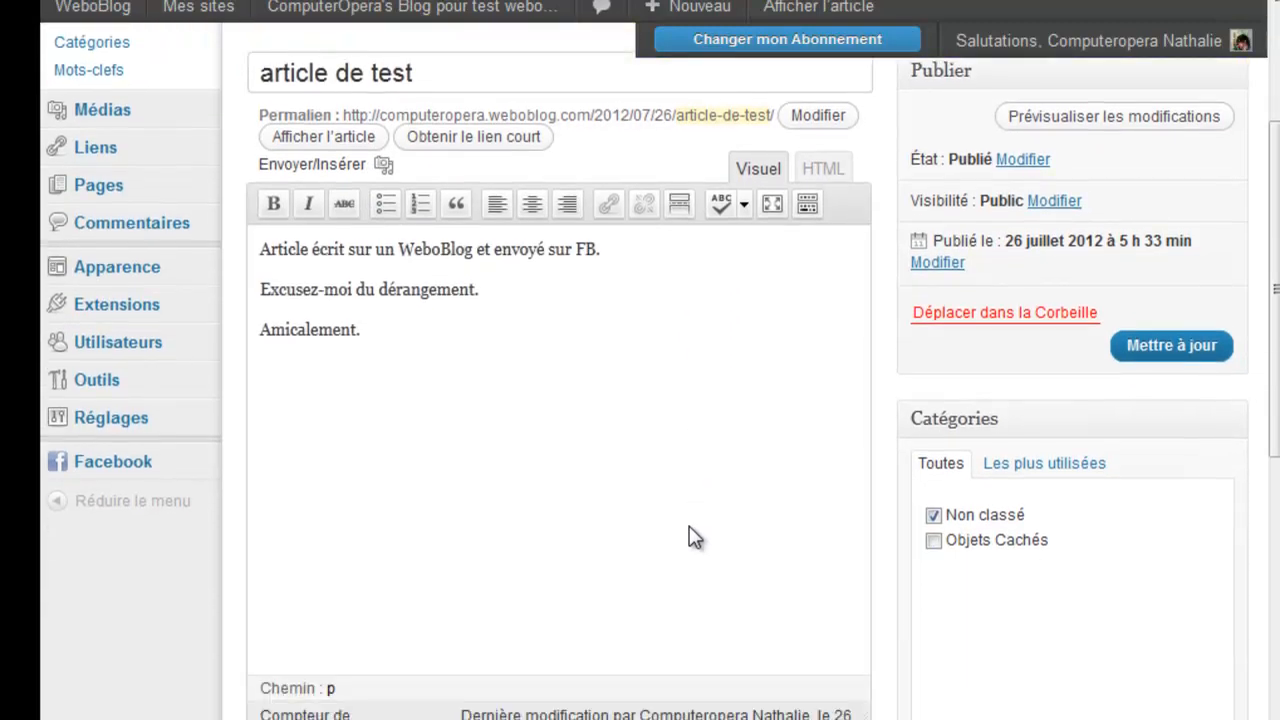
scroll(695, 537, "down", 5)
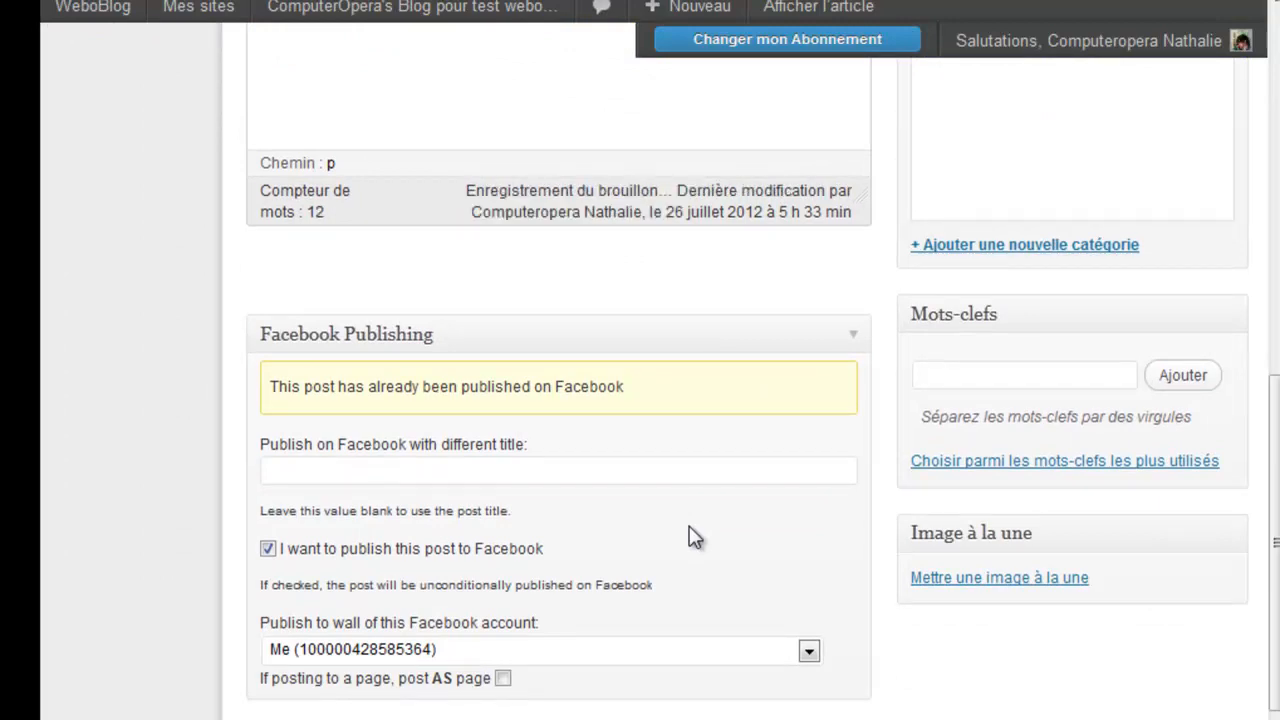
scroll(695, 537, "up", 2)
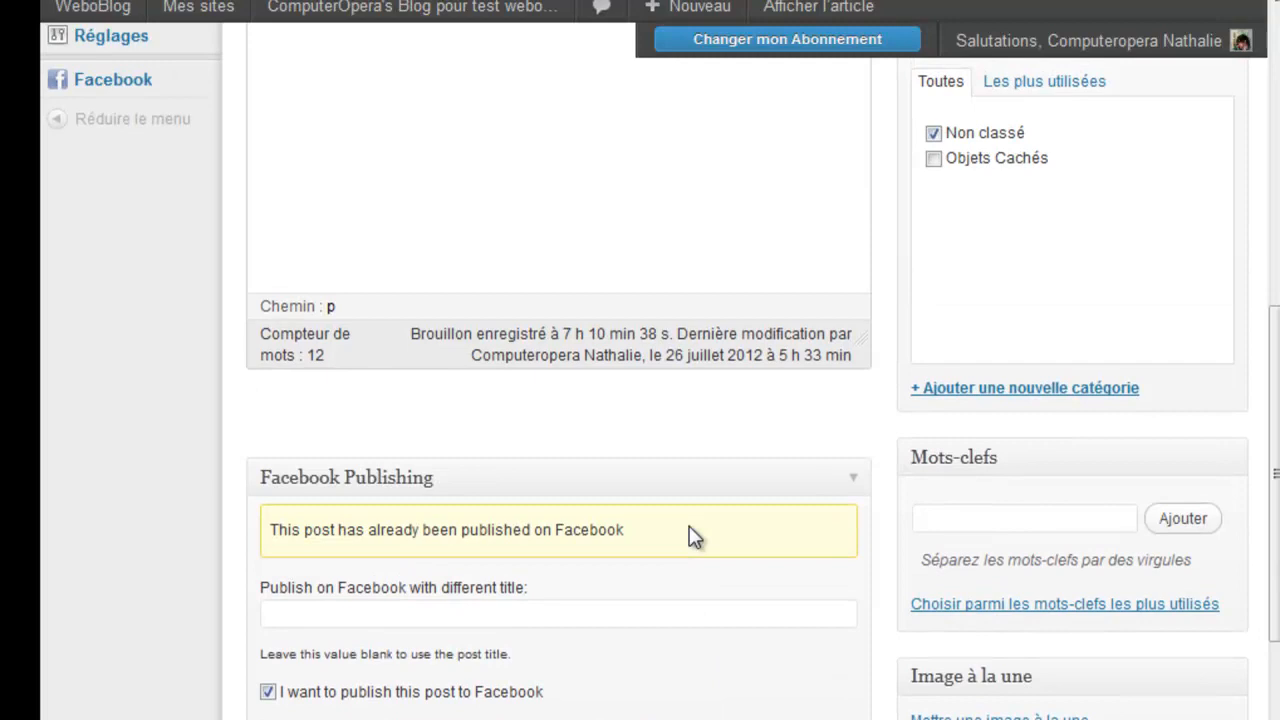
scroll(695, 537, "down", 2)
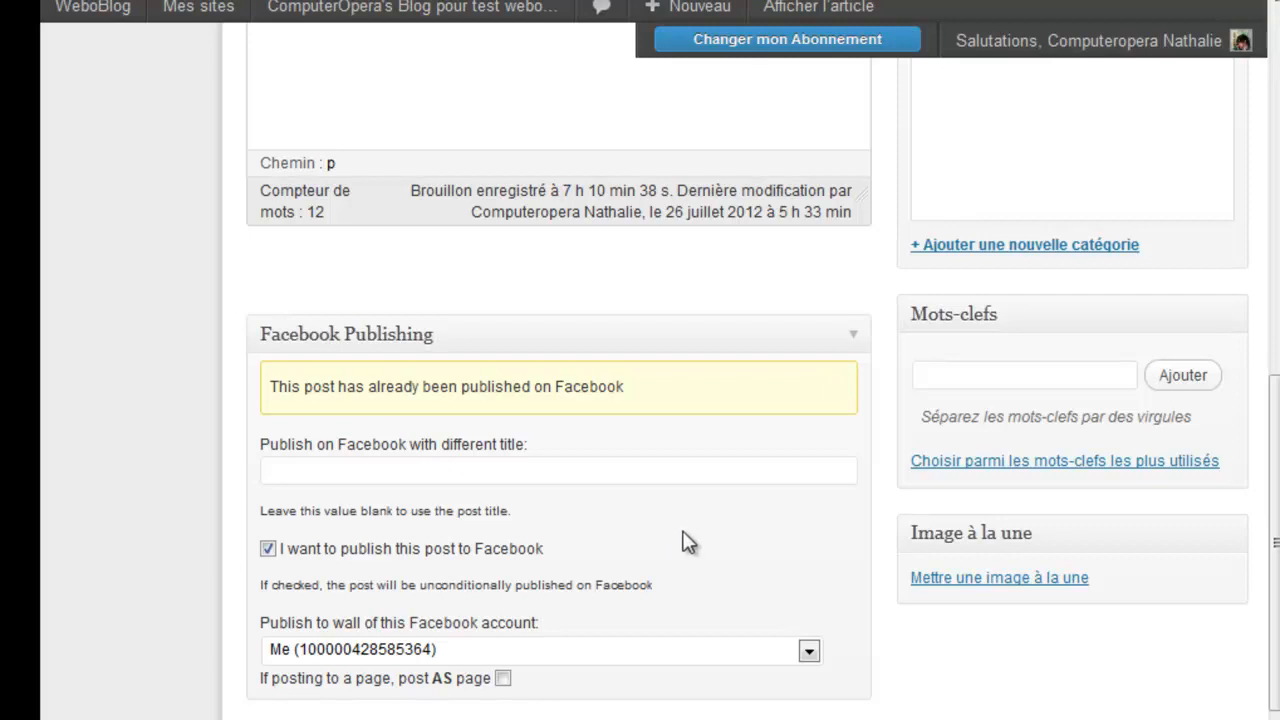
Examine the option to publish on Facebook with a different title and compare it with the article's own title
left_click(345, 470)
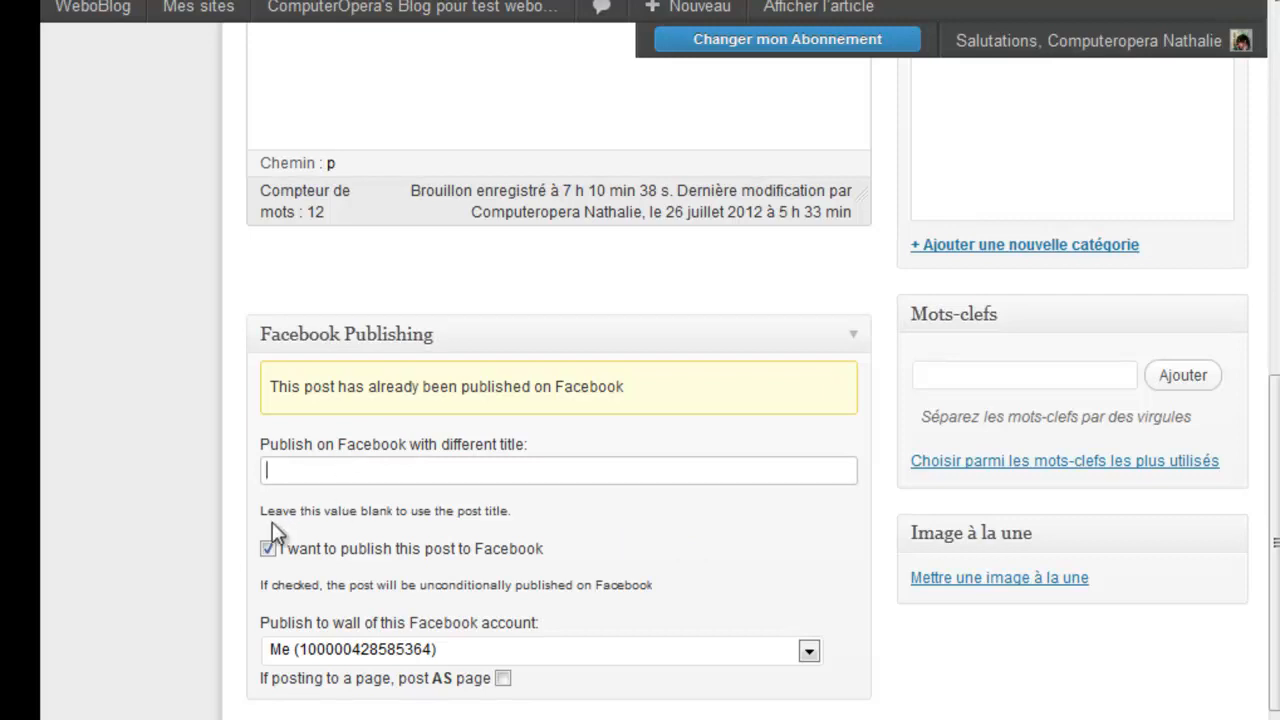
scroll(250, 540, "up", 6)
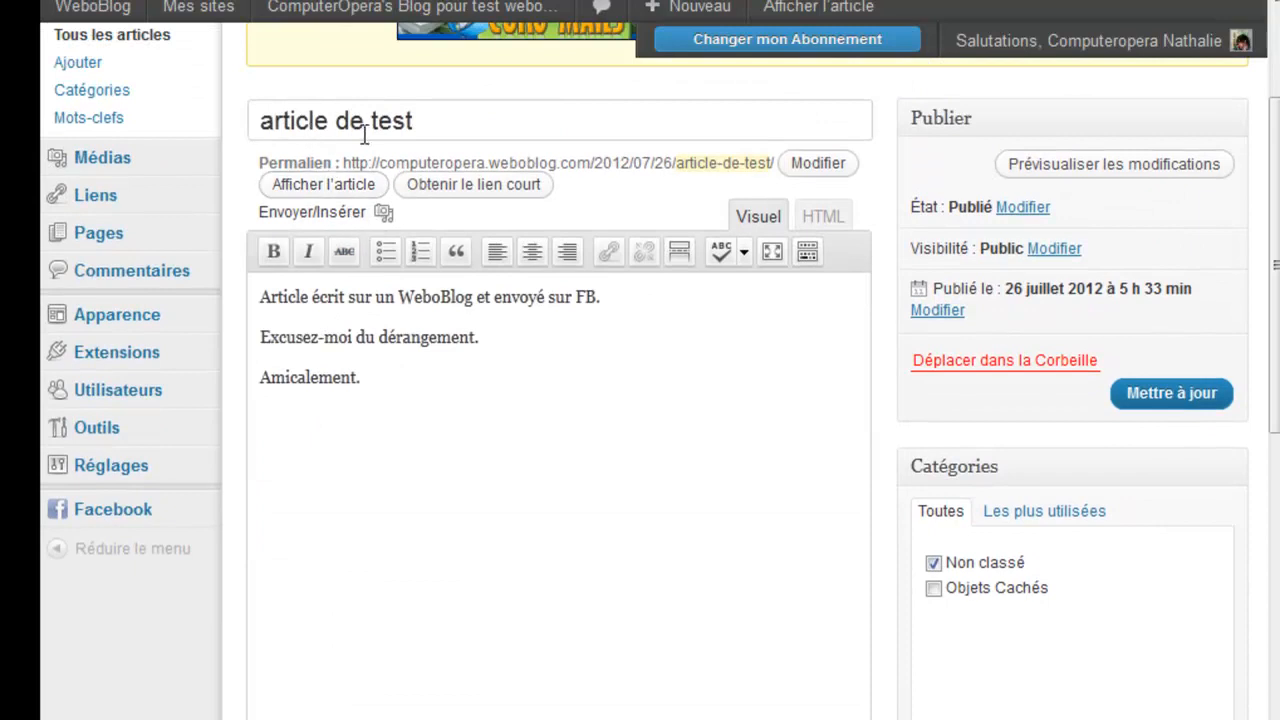
scroll(240, 680, "down", 5)
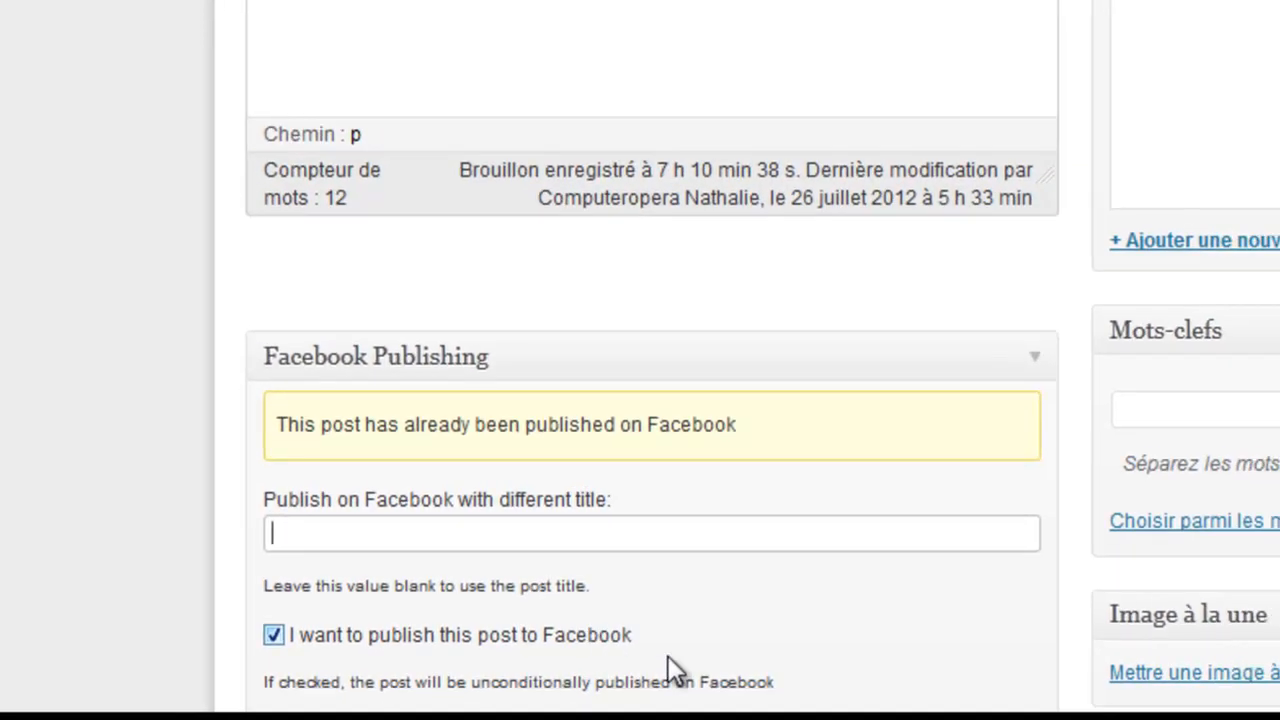
Review how updating the article relates to its Facebook publishing option and target account settings
scroll(848, 455, "up", 3)
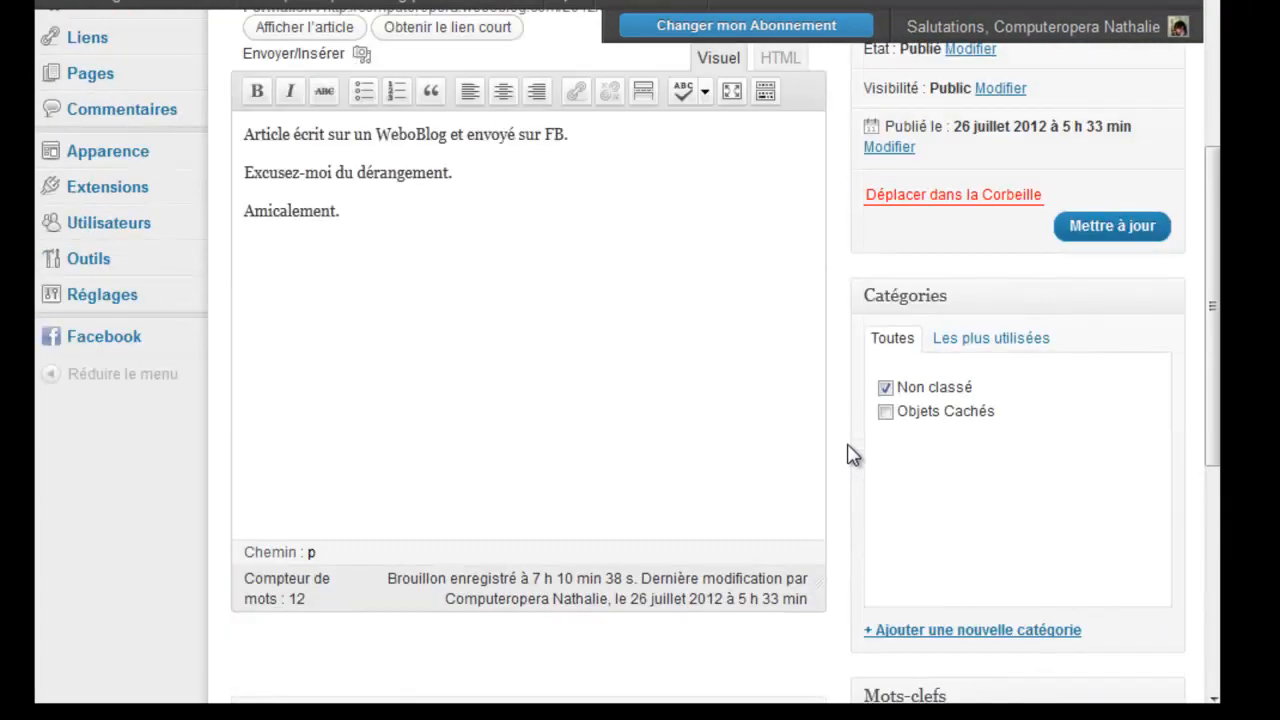
left_click(1100, 237)
scroll(843, 431, "down", 5)
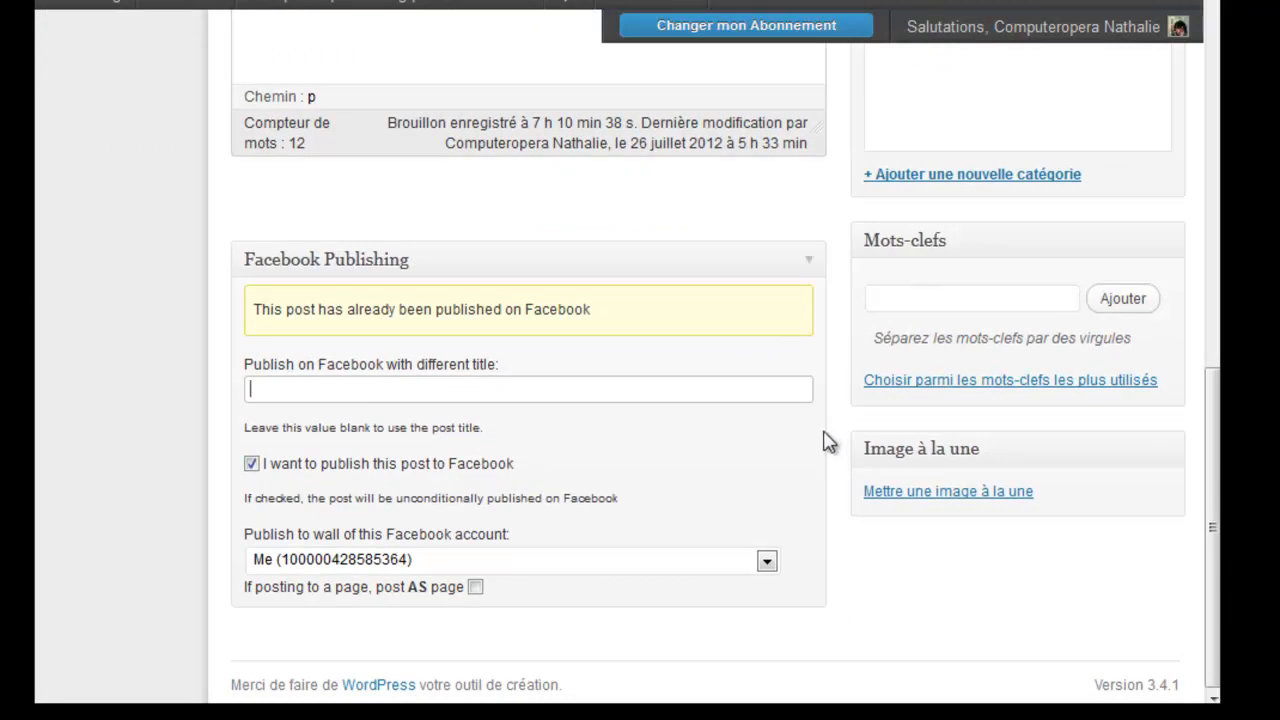
scroll(828, 443, "up", 5)
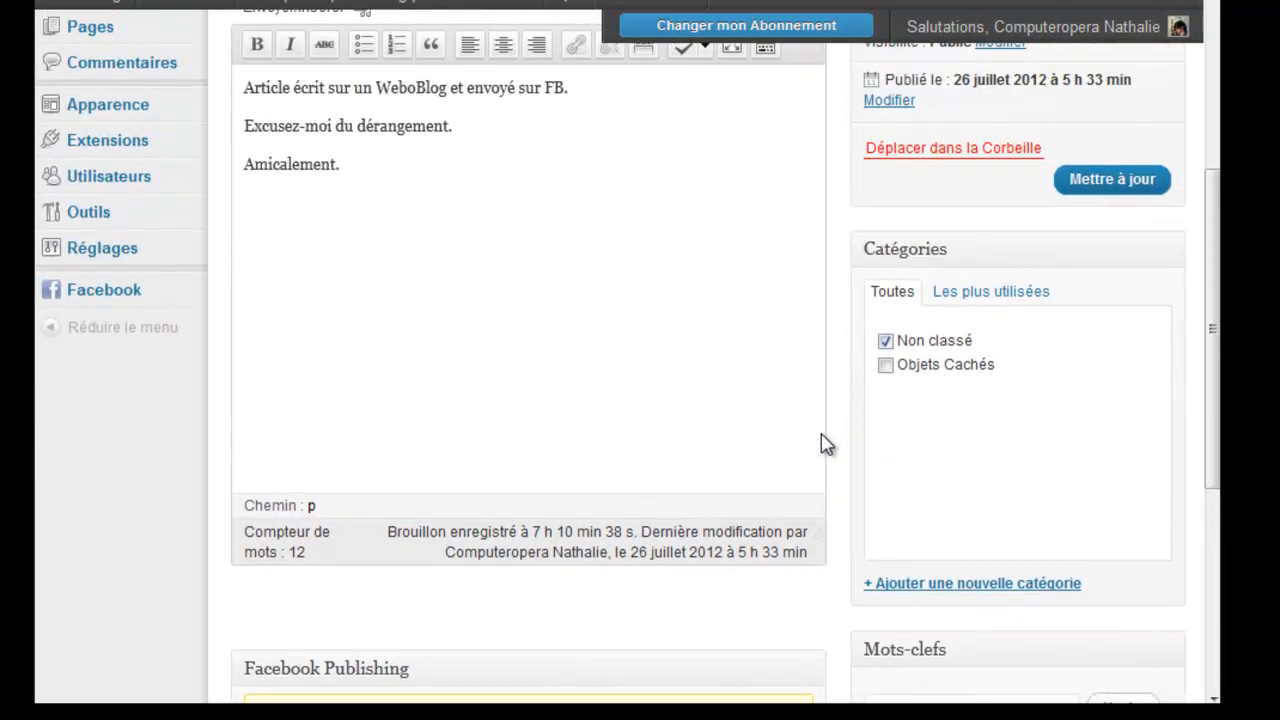
scroll(826, 443, "down", 5)
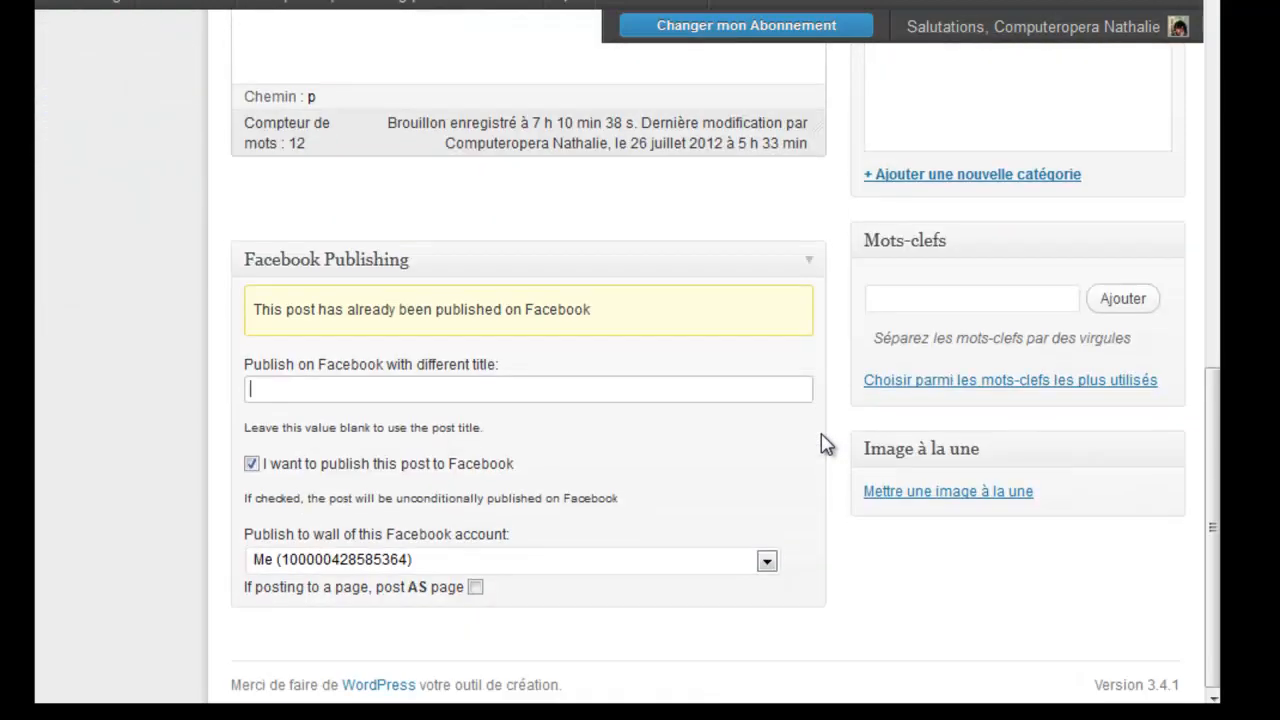
Go from the article editor to the Facebook timeline and view the shared "article de test" post with its comment
scroll(826, 443, "up", 3)
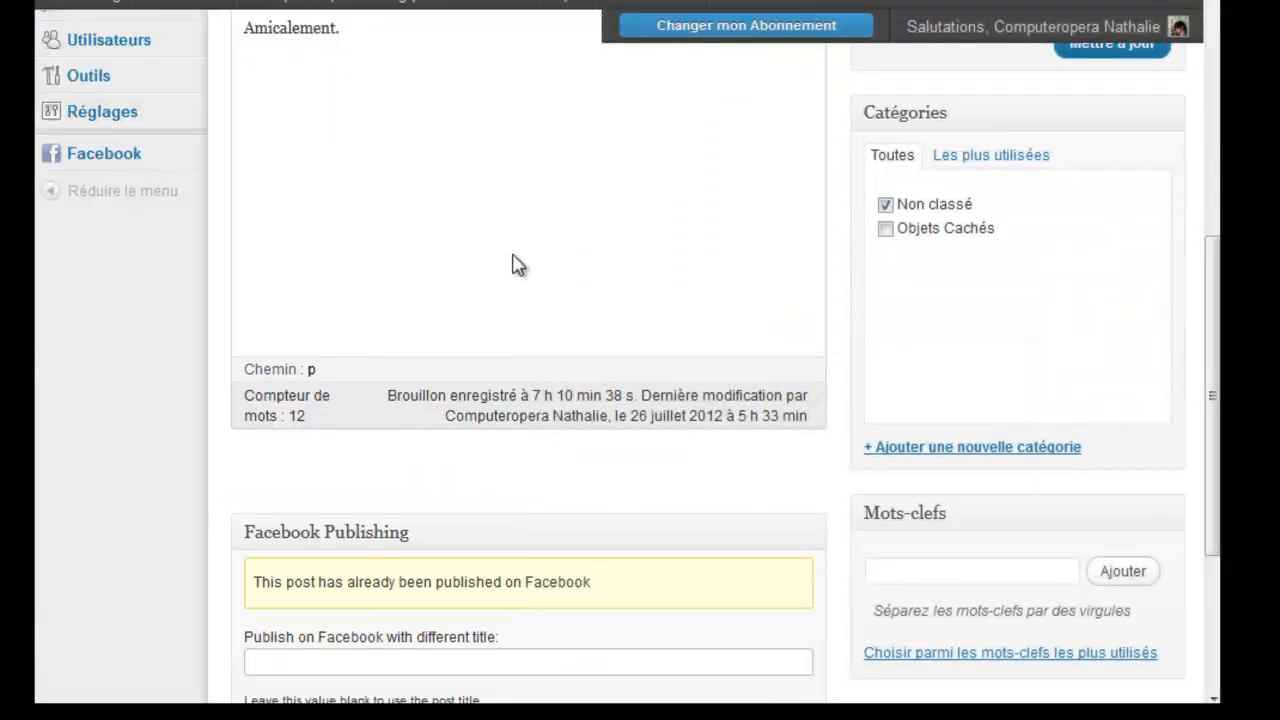
scroll(513, 266, "up", 3)
scroll(513, 266, "up", 2)
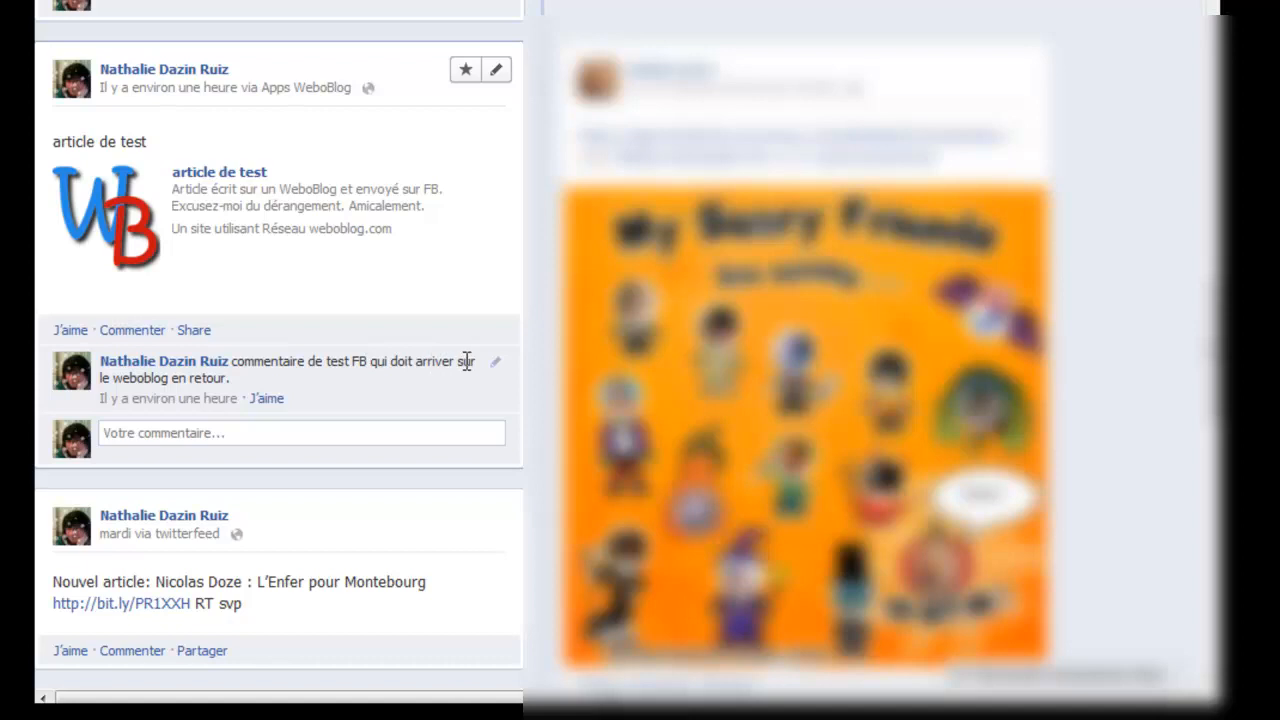
Highlight the comment under the shared post on Facebook and open the blog's Facebook Settings page
left_click_drag(234, 370, 238, 388)
left_click(238, 388)
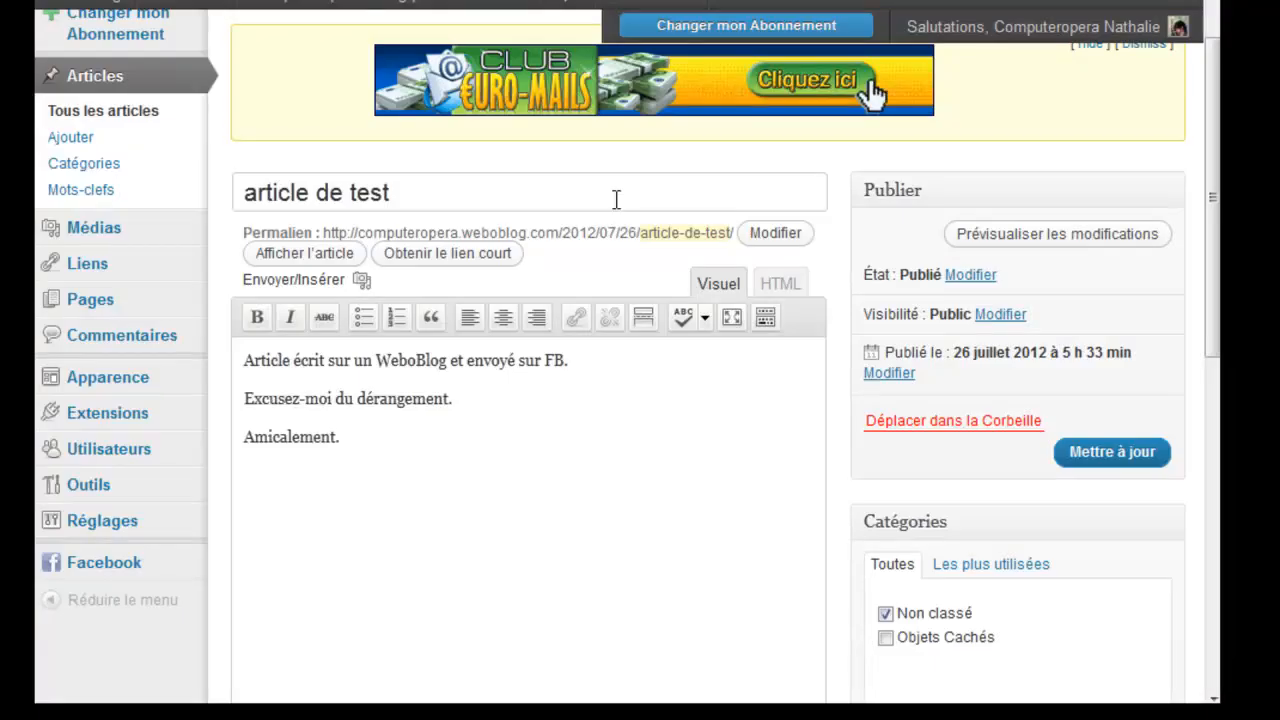
scroll(585, 334, "down", 3)
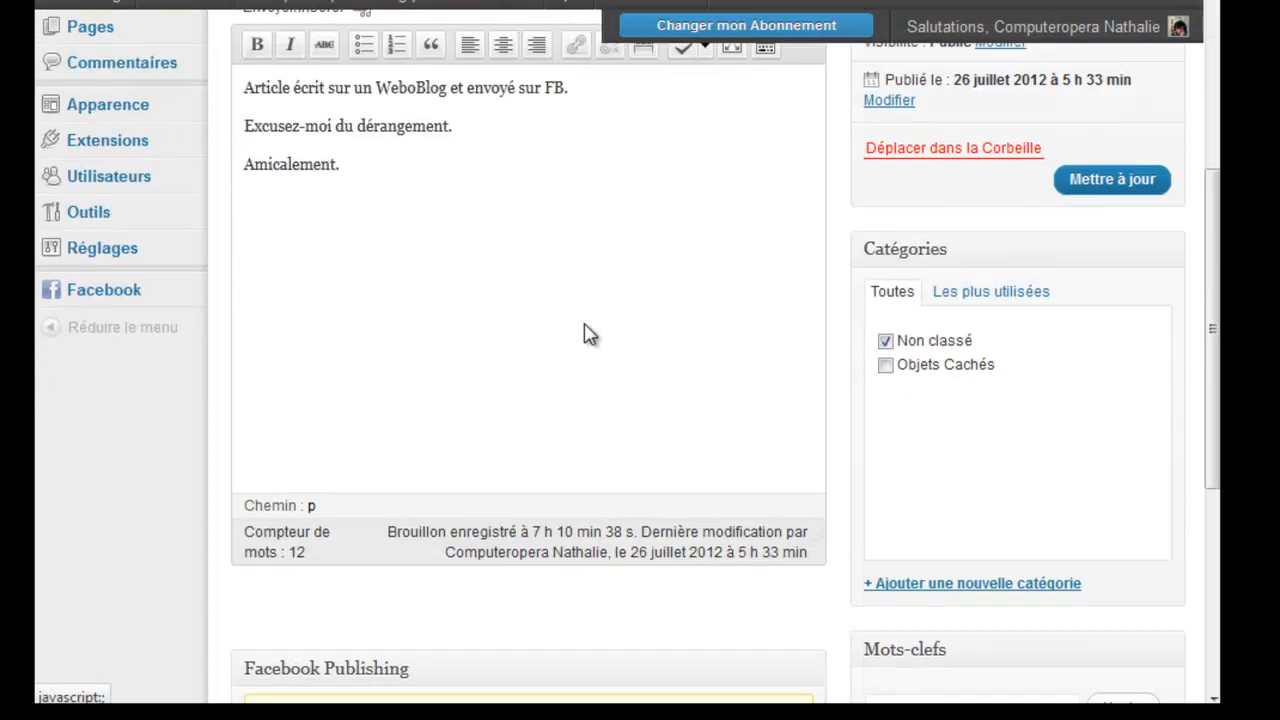
mouse_move(108, 300)
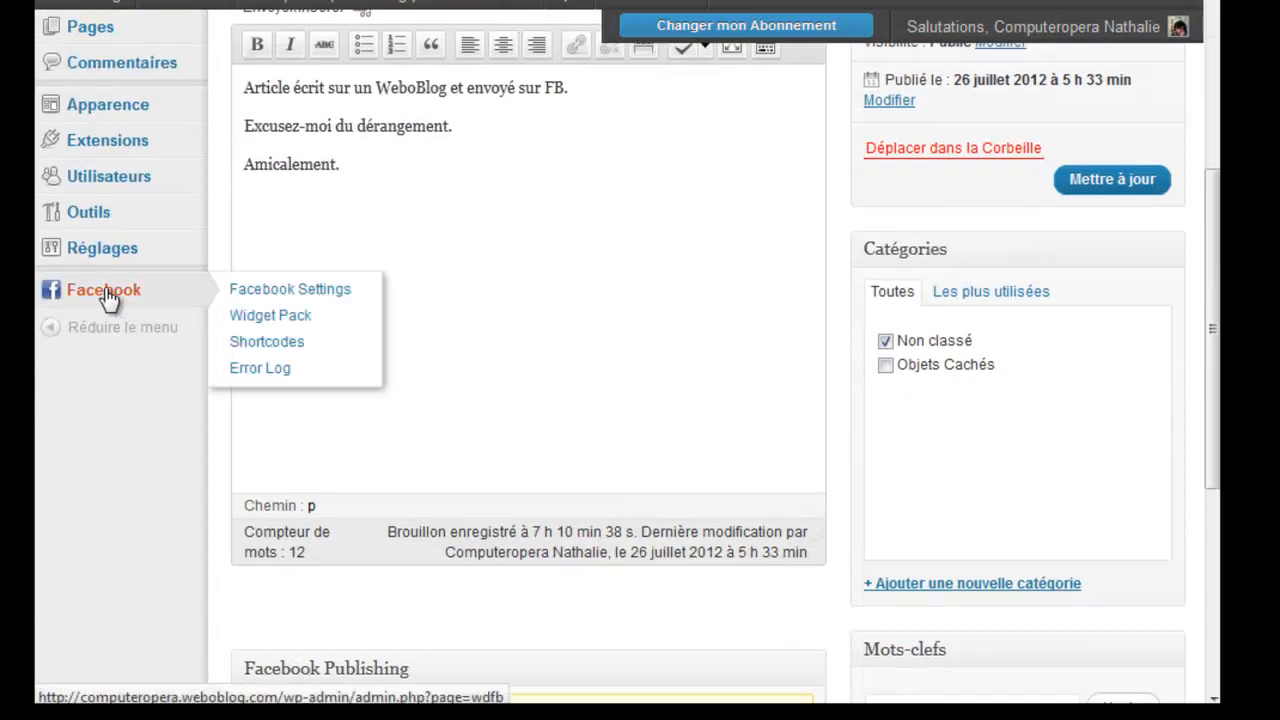
left_click(247, 298)
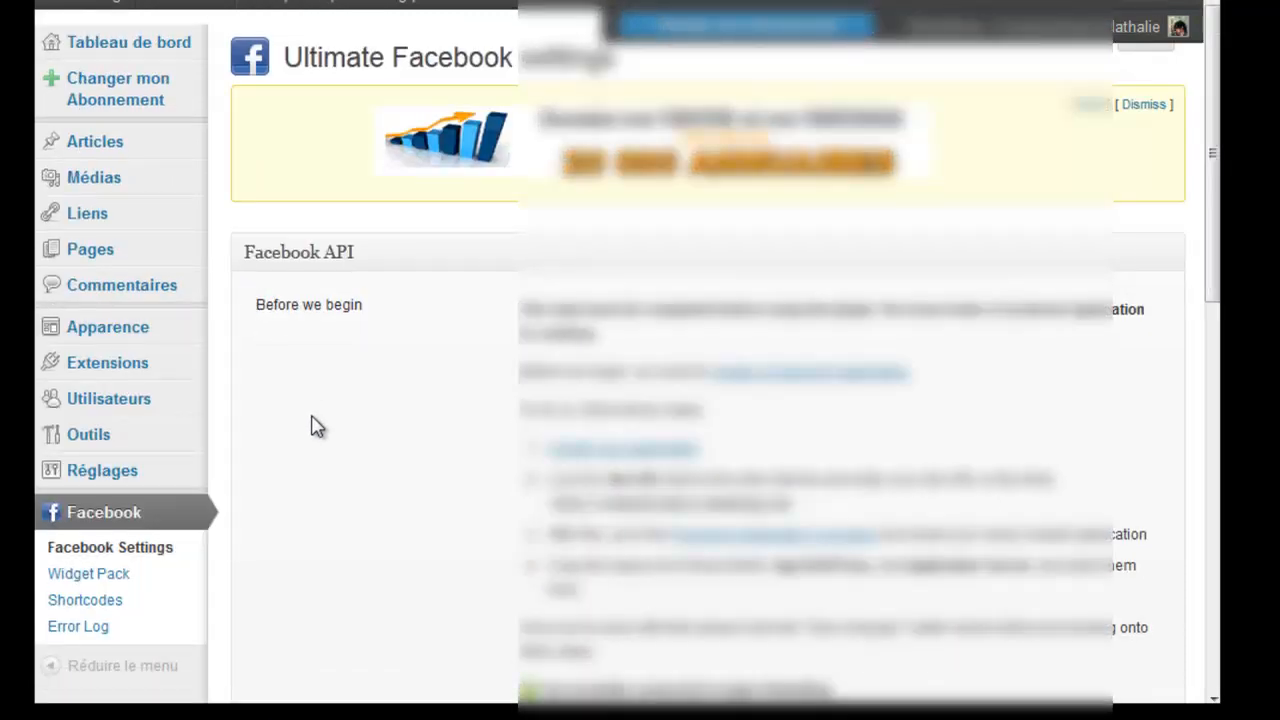
Advance through the Facebook API, extended permissions and Like/Send Button sections to the Facebook OpenGraph section
scroll(312, 425, "down", 10)
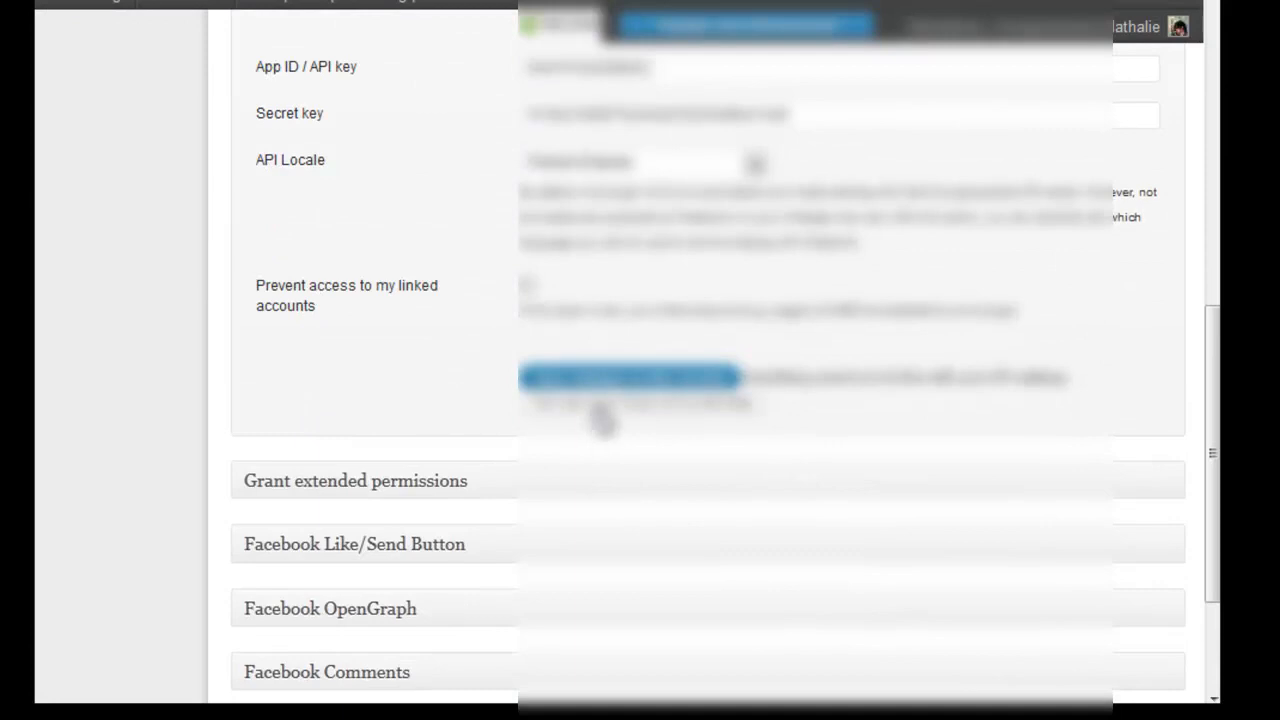
left_click(600, 412)
left_click(615, 285)
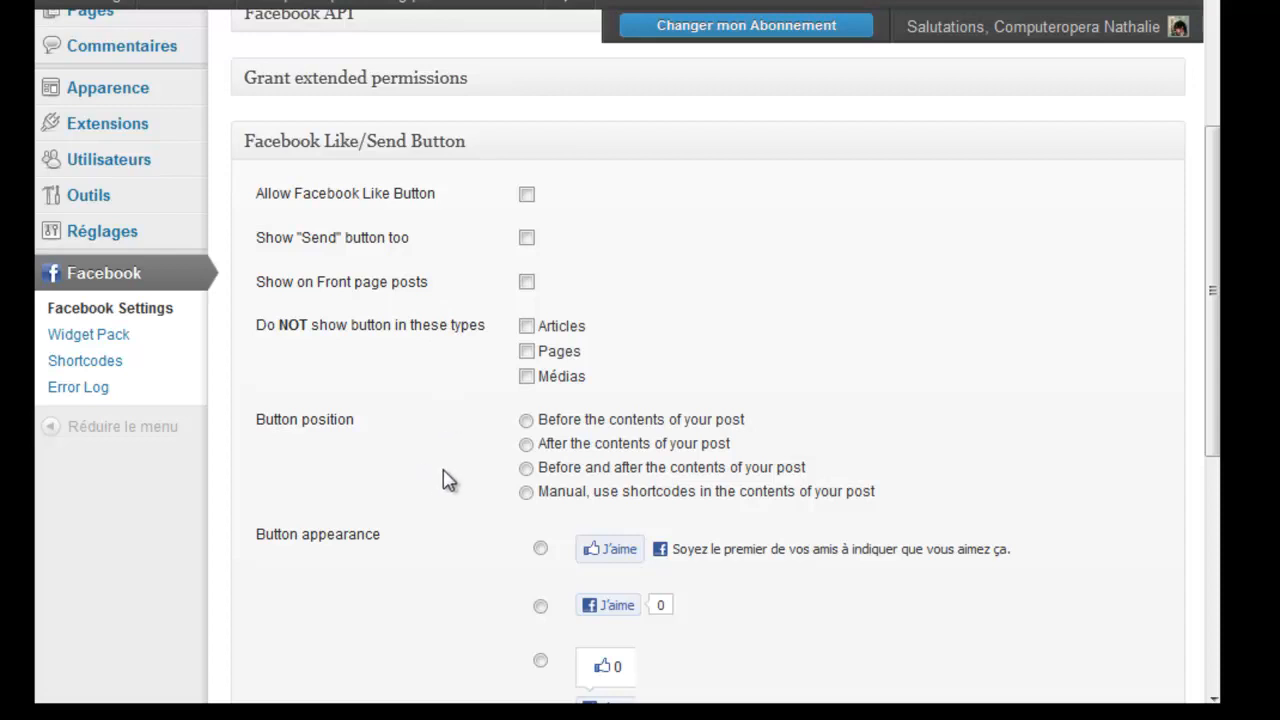
scroll(446, 480, "down", 4)
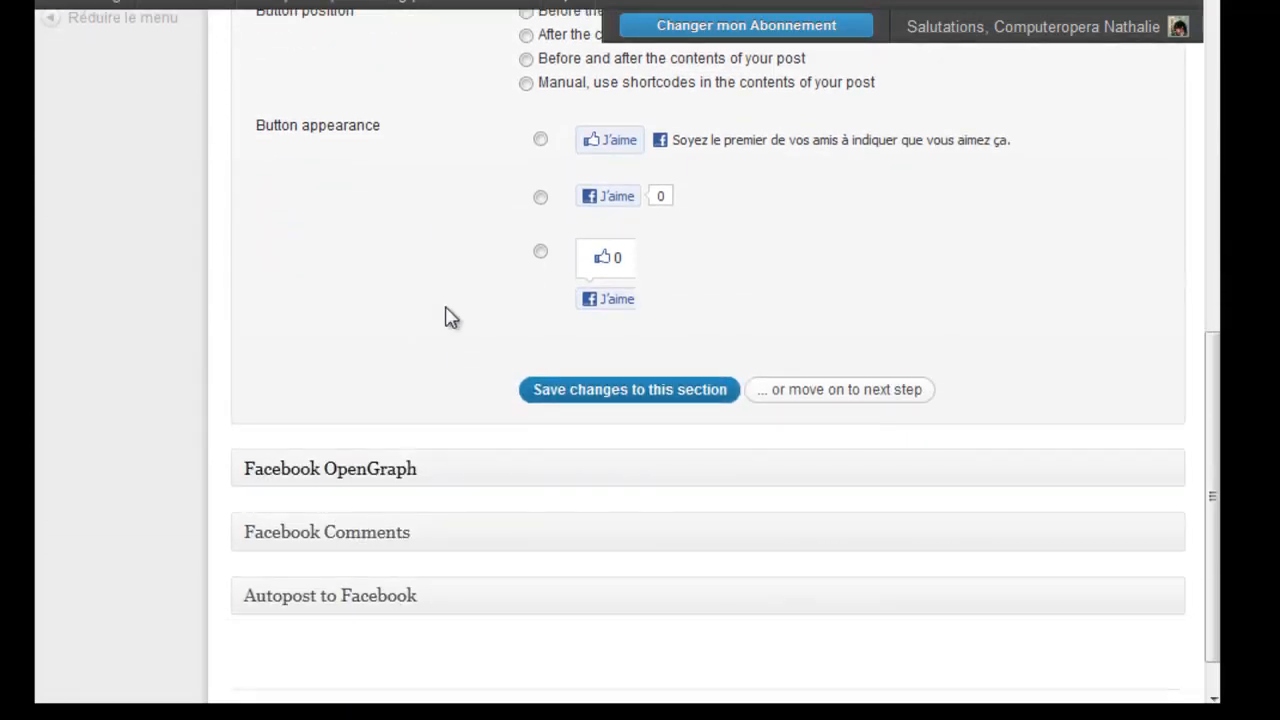
left_click(821, 395)
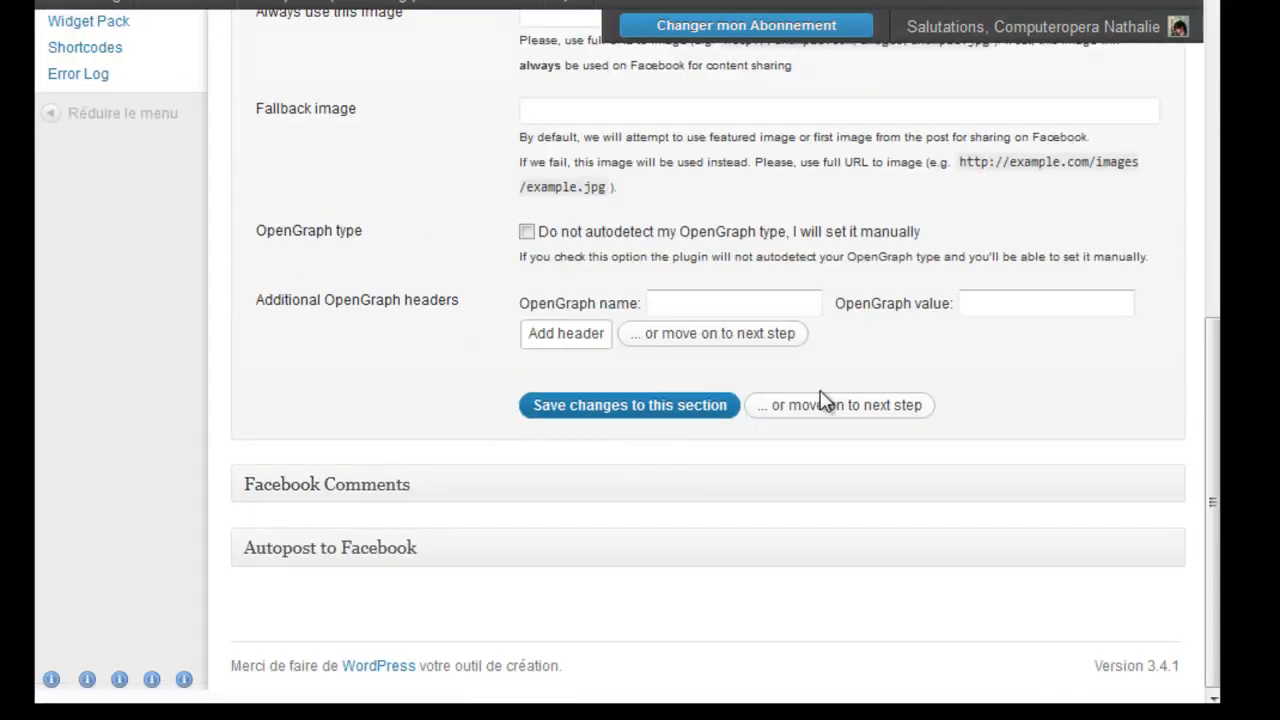
Review the OpenGraph image options and move on to the Facebook Comments section without saving
scroll(432, 416, "up", 3)
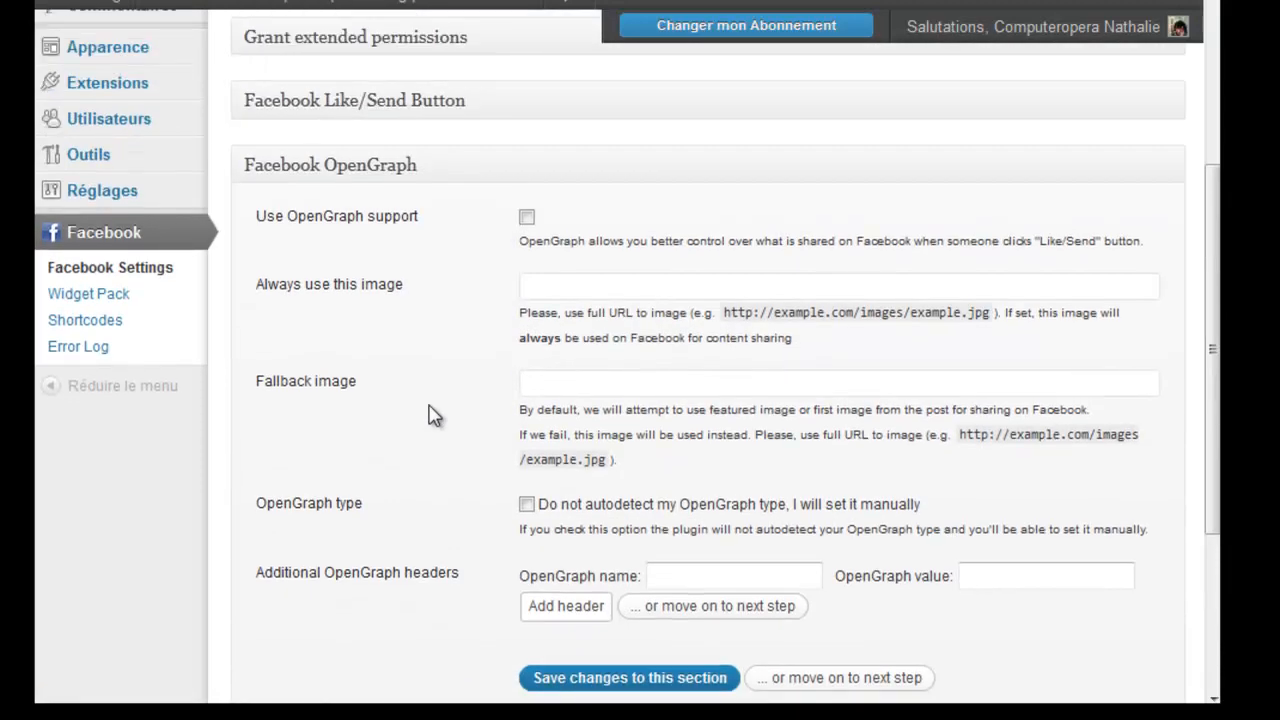
left_click(554, 378)
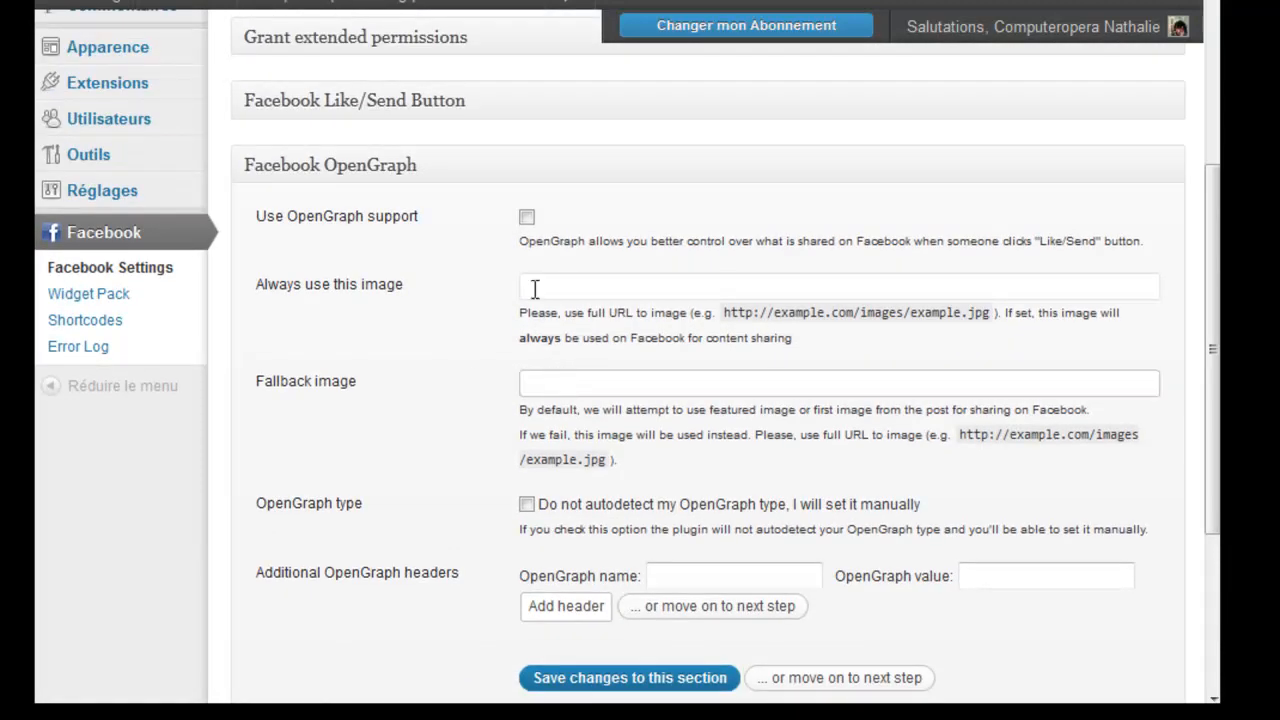
scroll(457, 526, "down", 3)
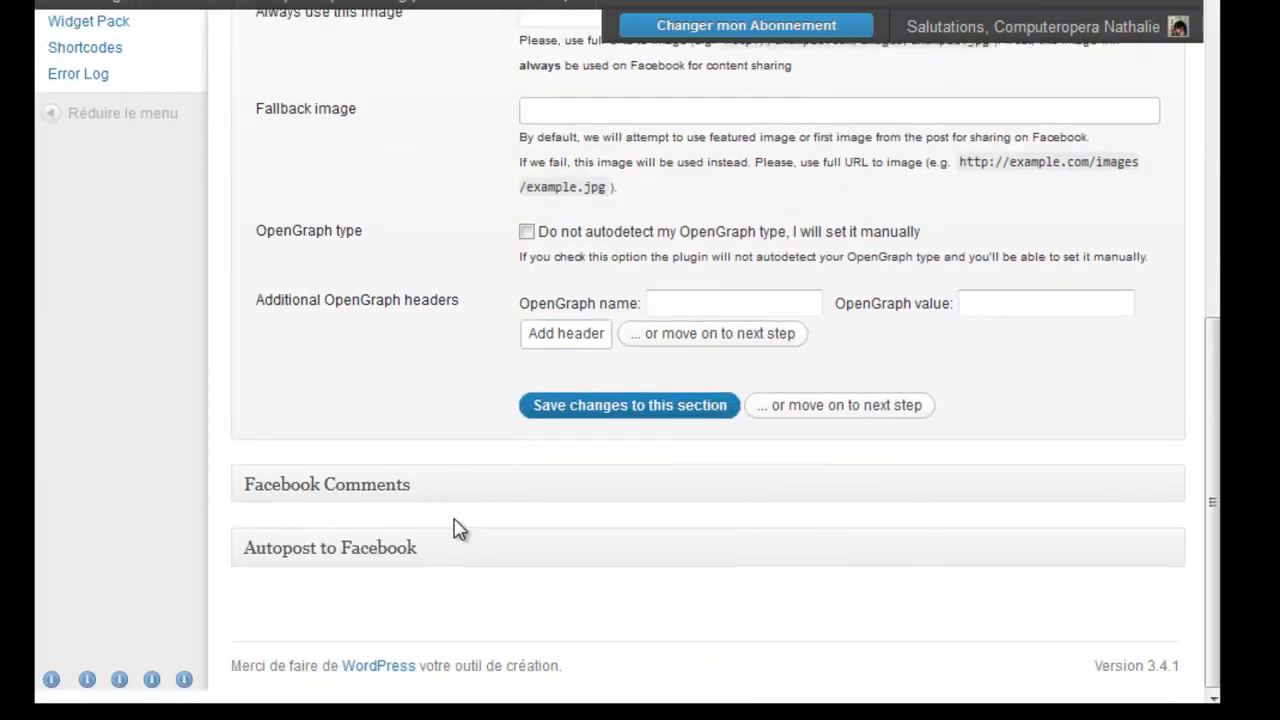
left_click(831, 410)
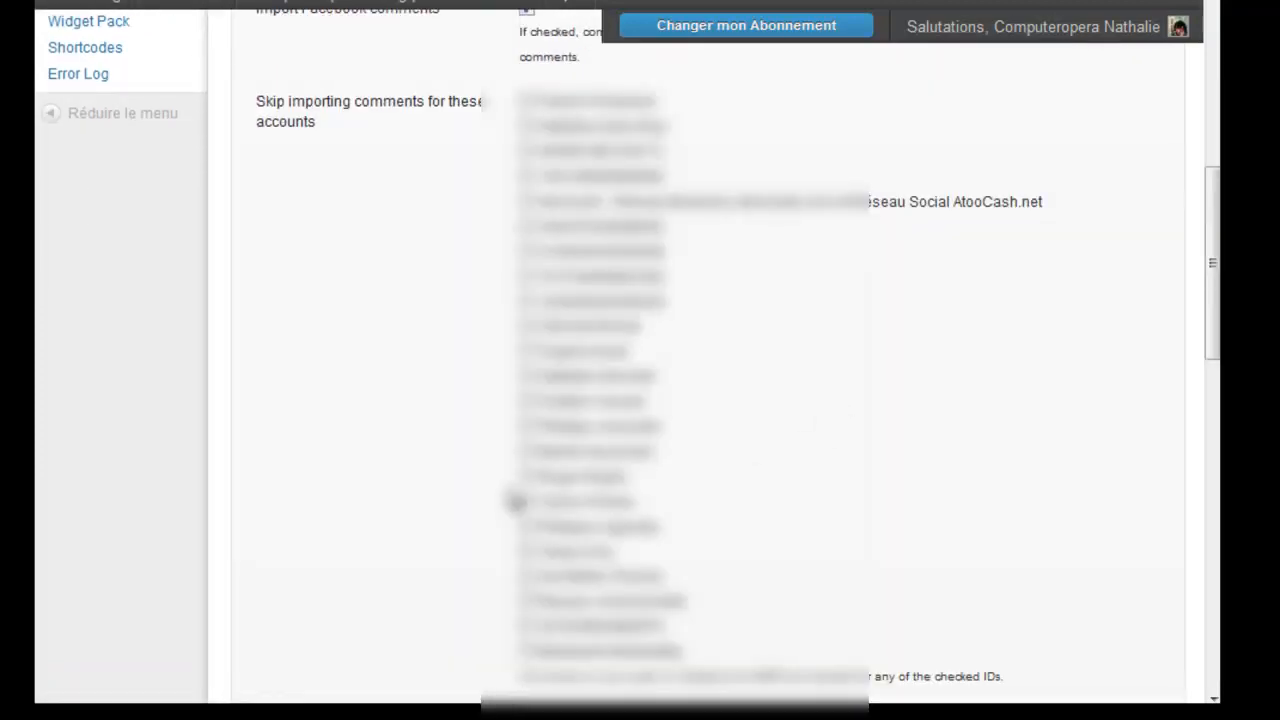
Examine the option to import Facebook comments and the list of accounts whose comments can be skipped
scroll(440, 490, "up", 3)
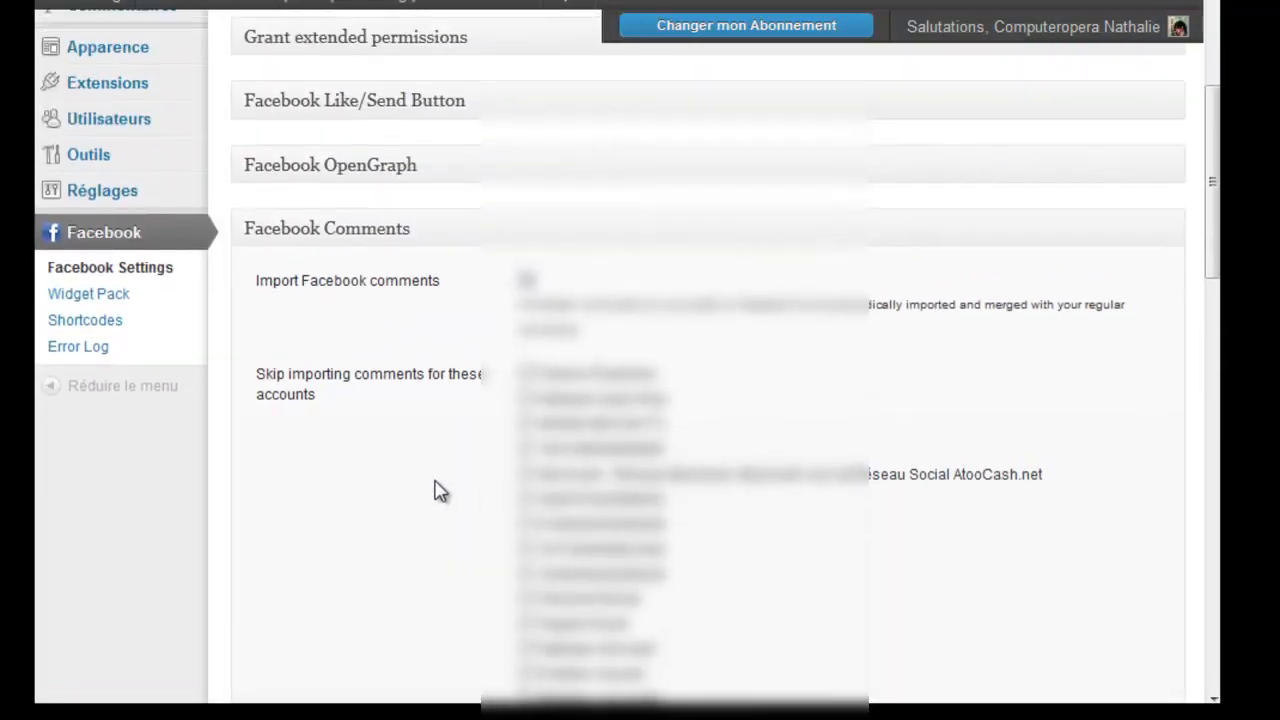
left_click(526, 280)
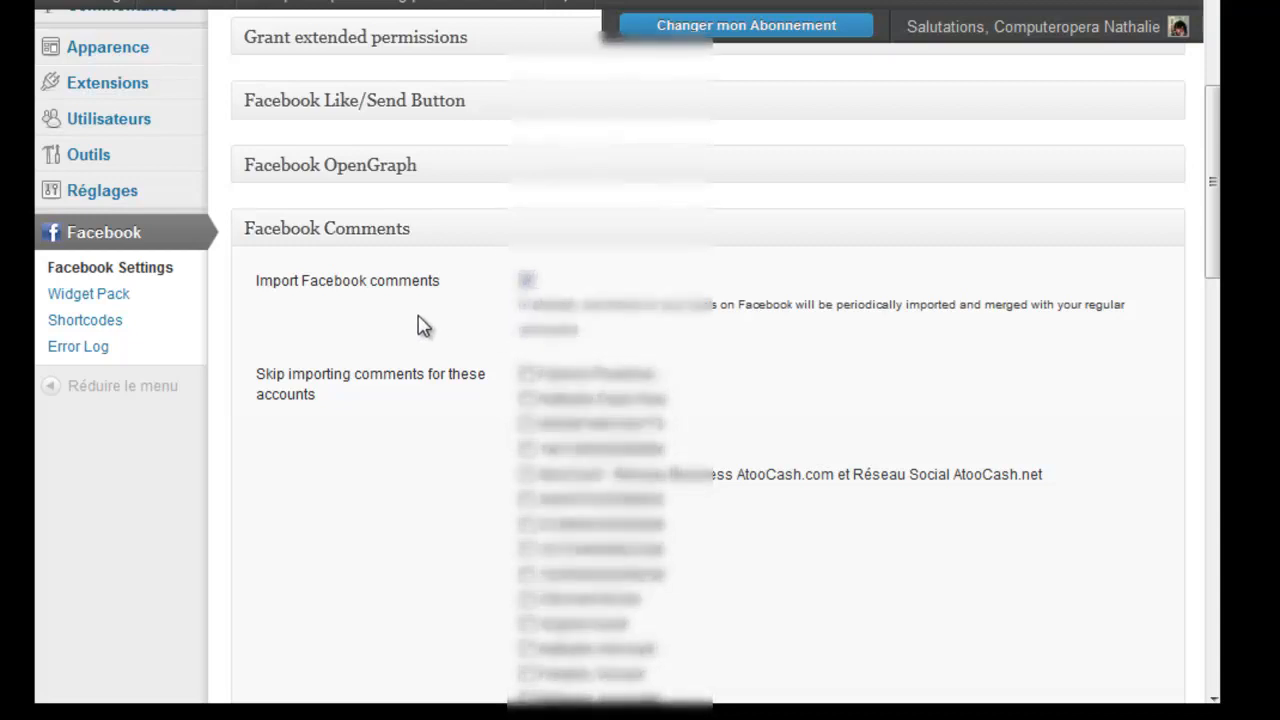
scroll(420, 325, "down", 3)
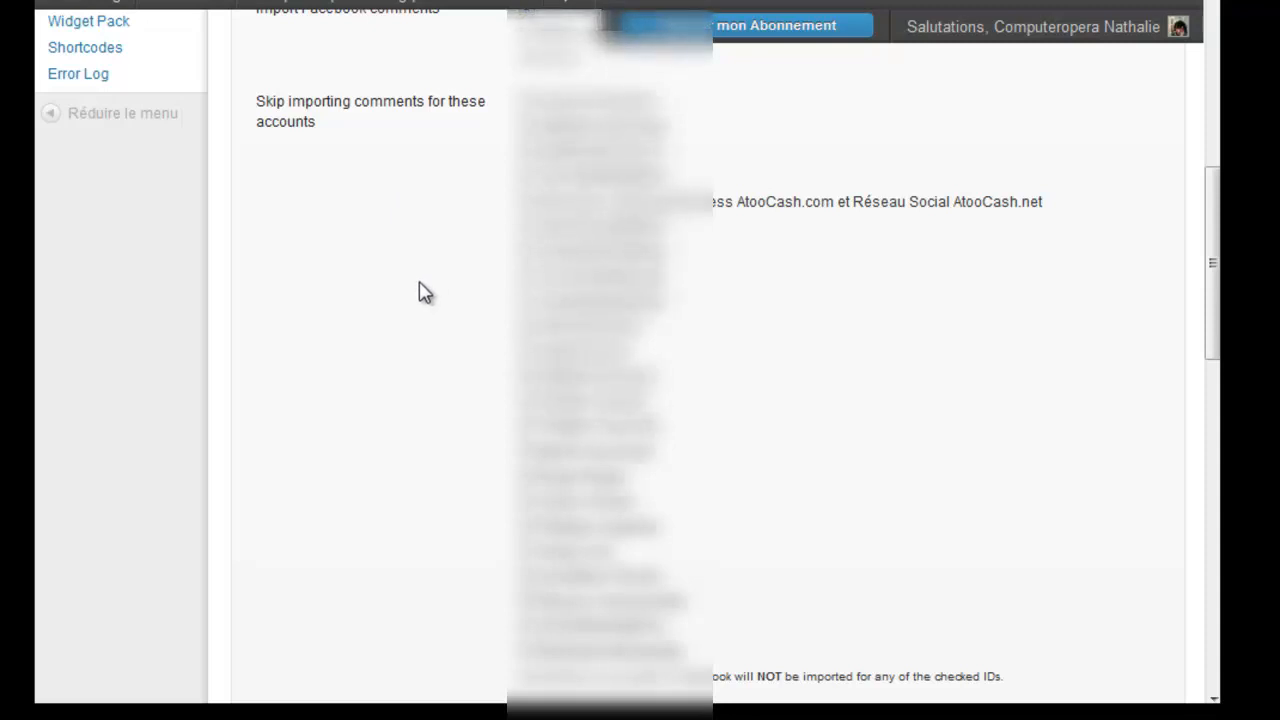
scroll(418, 292, "down", 3)
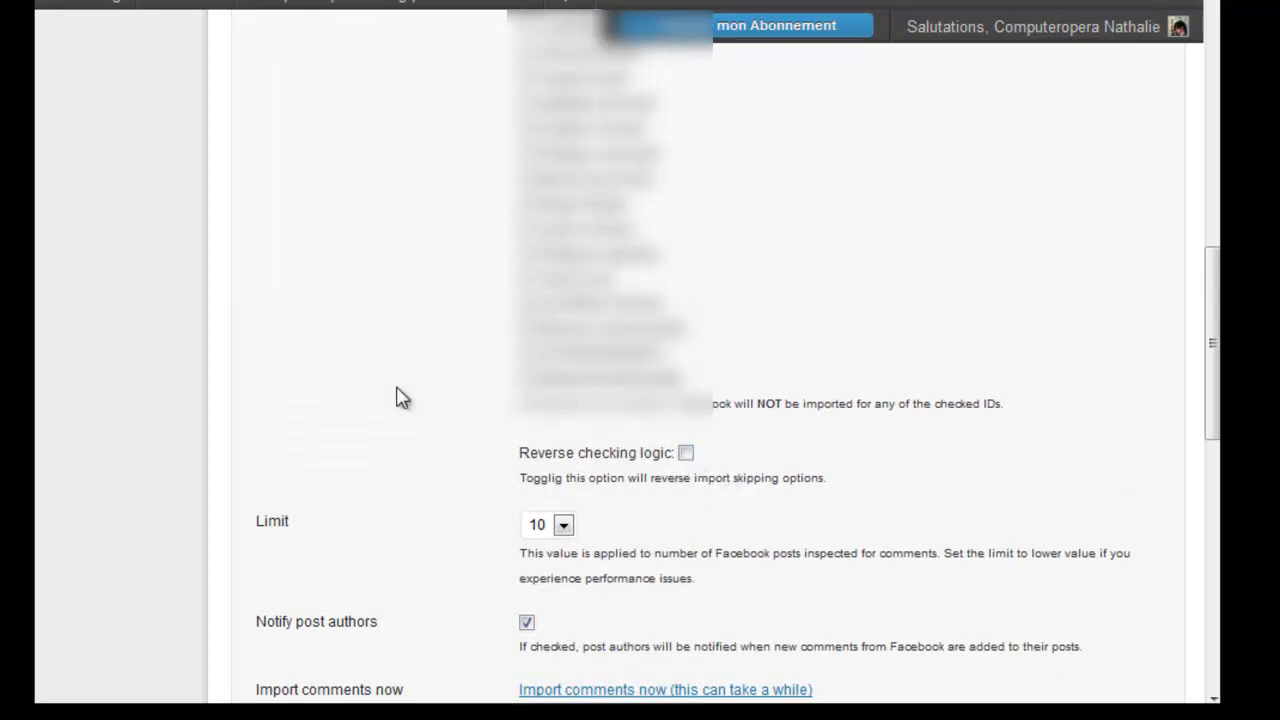
scroll(403, 398, "up", 1)
scroll(403, 398, "up", 2)
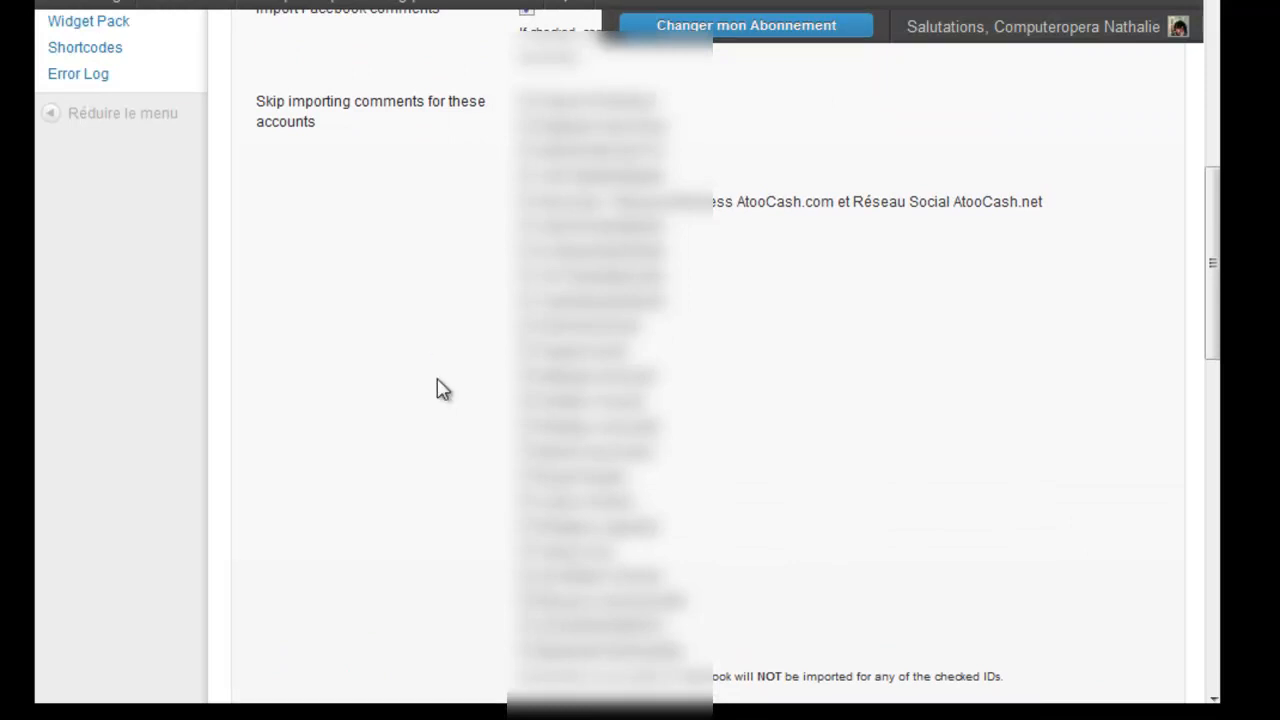
Set the limit of Facebook posts inspected for comments to 10
scroll(440, 388, "down", 2)
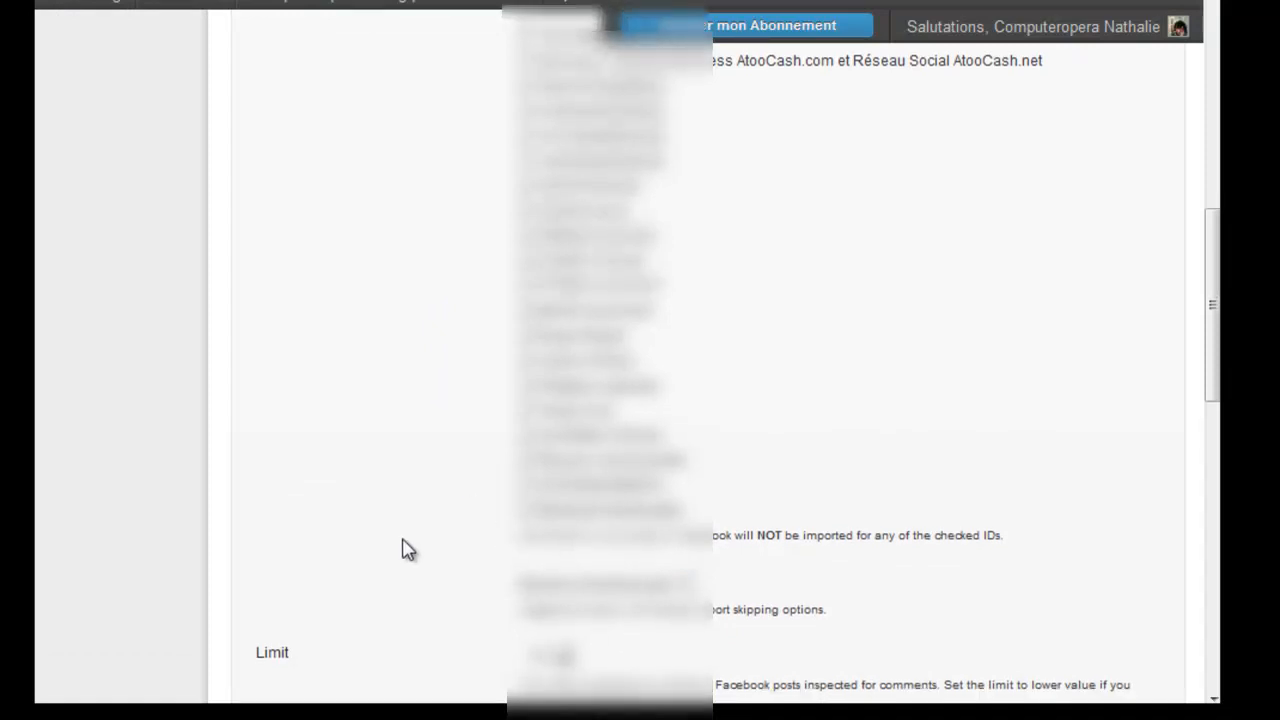
scroll(406, 549, "down", 4)
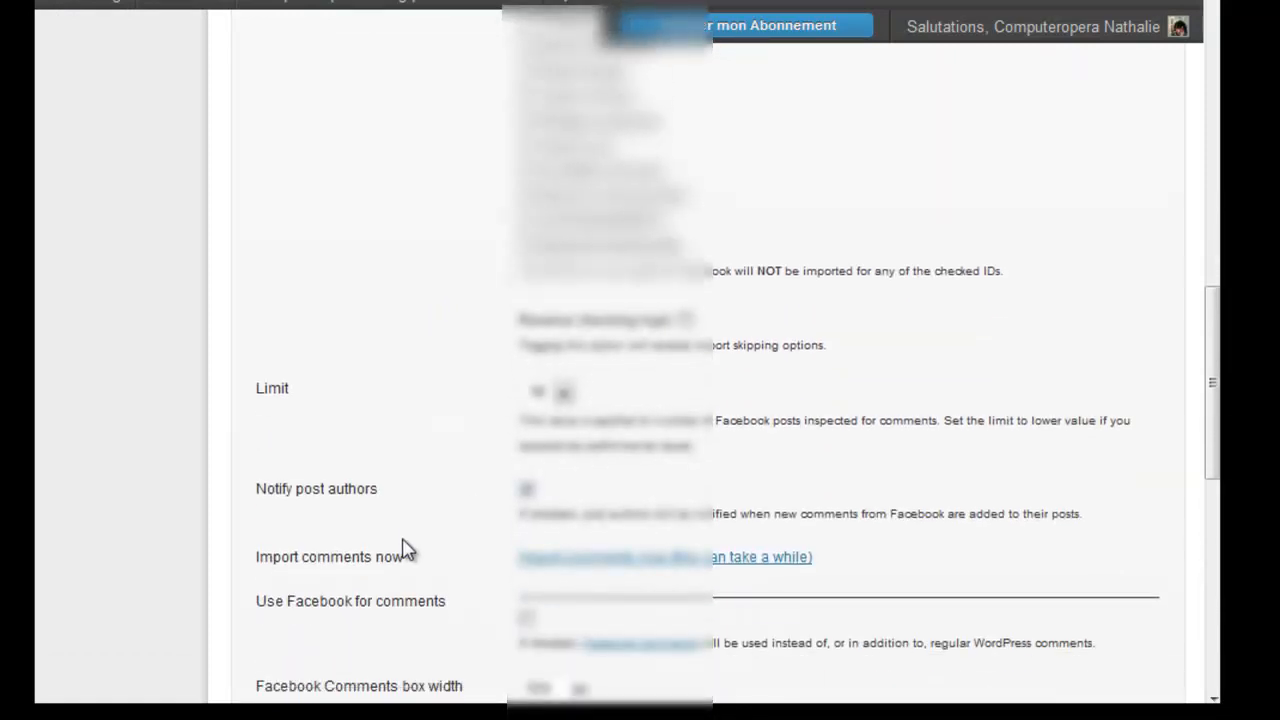
left_click(565, 390)
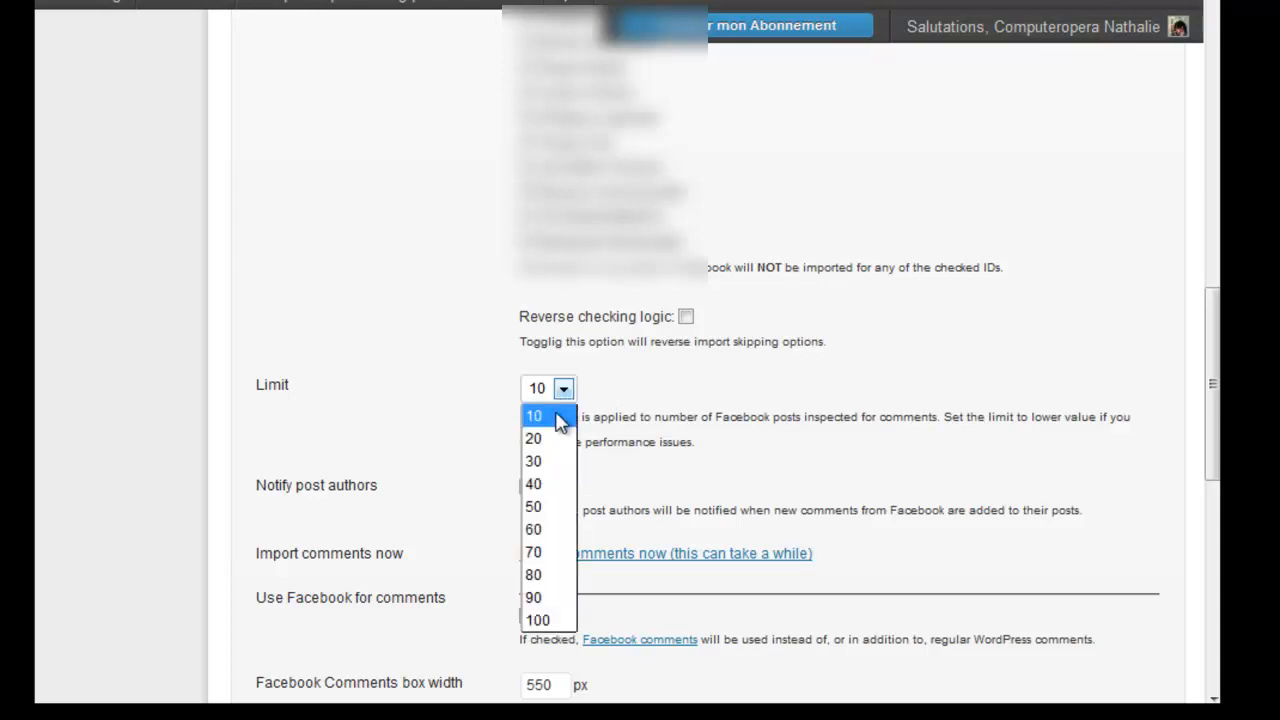
left_click(559, 418)
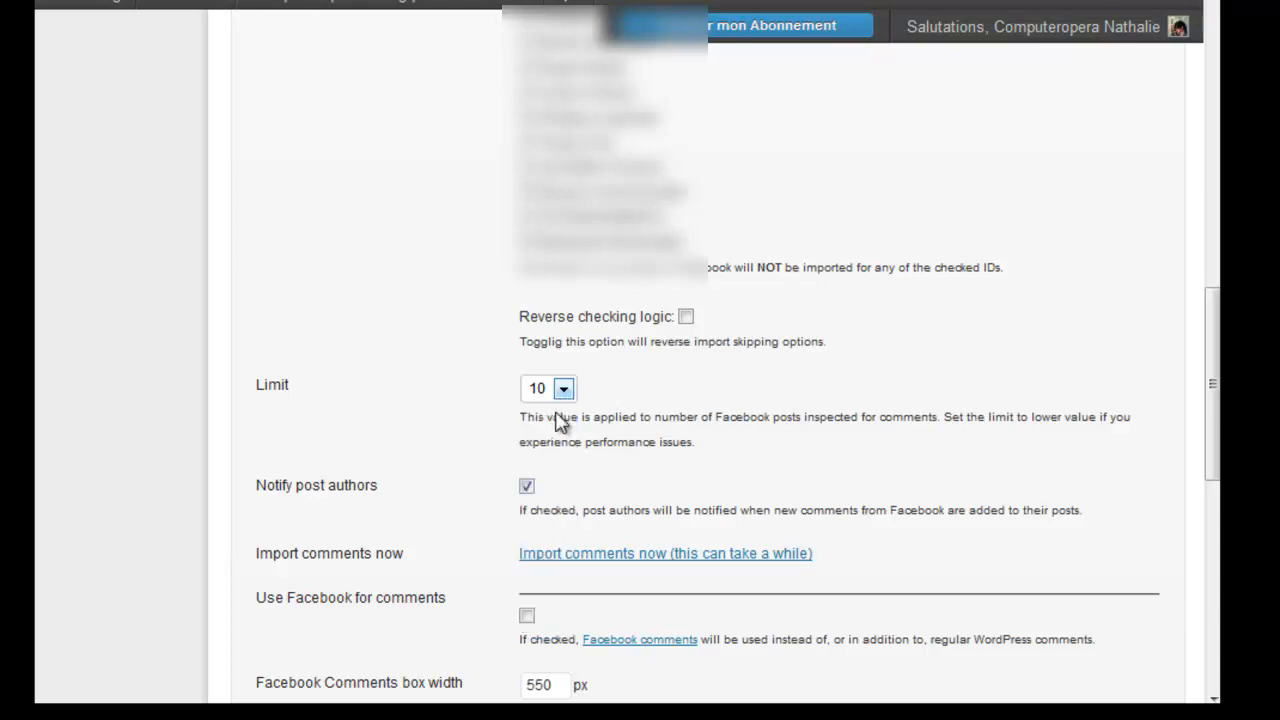
Review the author notification, immediate comment import and Facebook comment display options in the Facebook Comments section
scroll(474, 490, "down", 3)
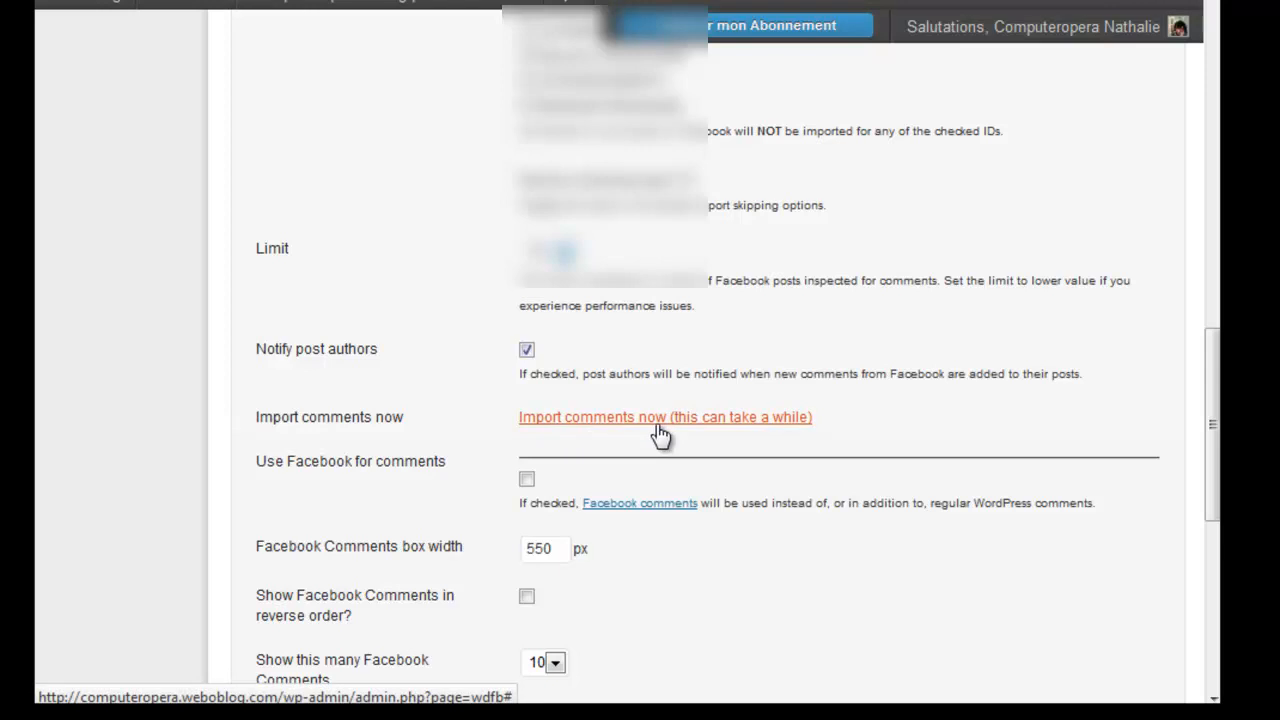
scroll(449, 423, "up", 5)
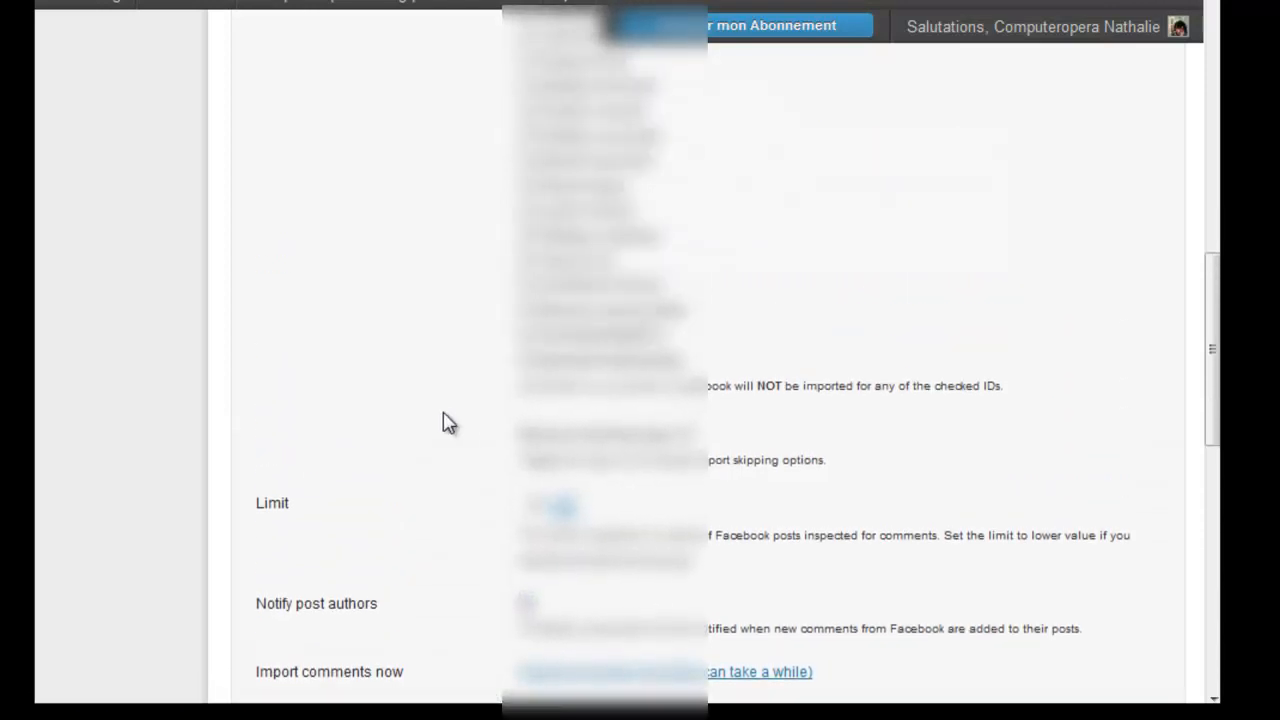
scroll(449, 423, "up", 8)
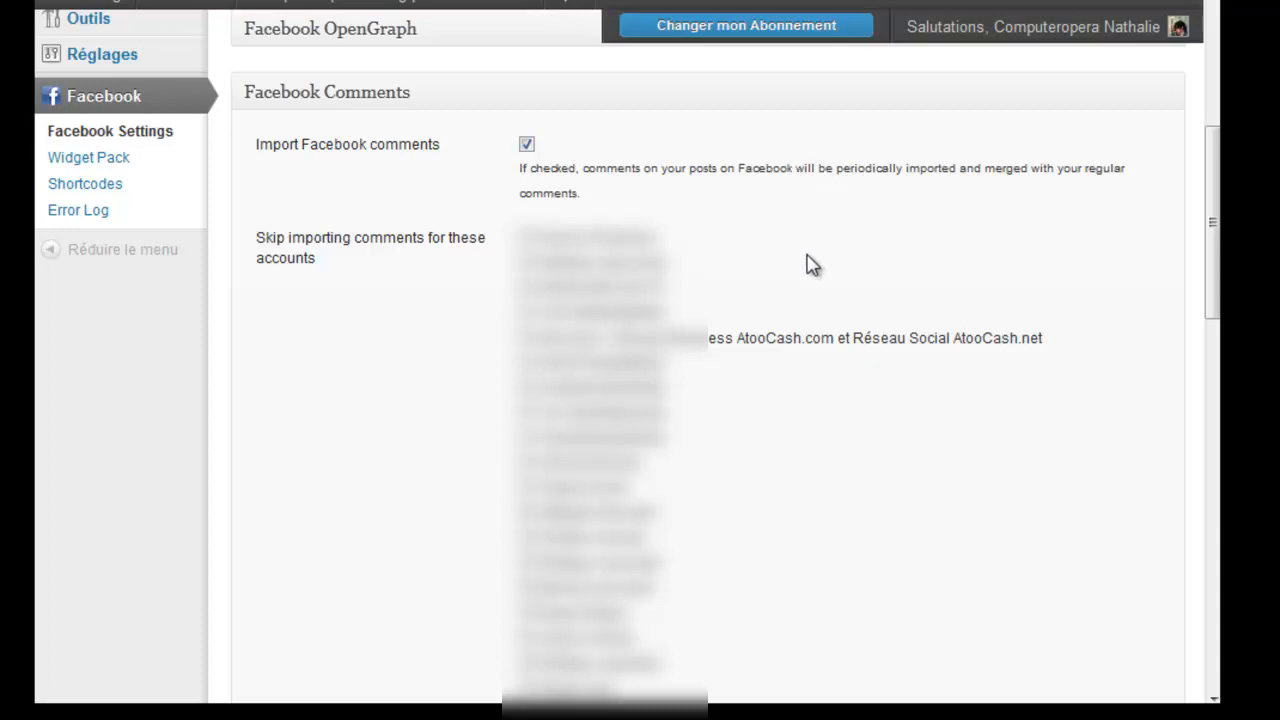
scroll(812, 264, "down", 6)
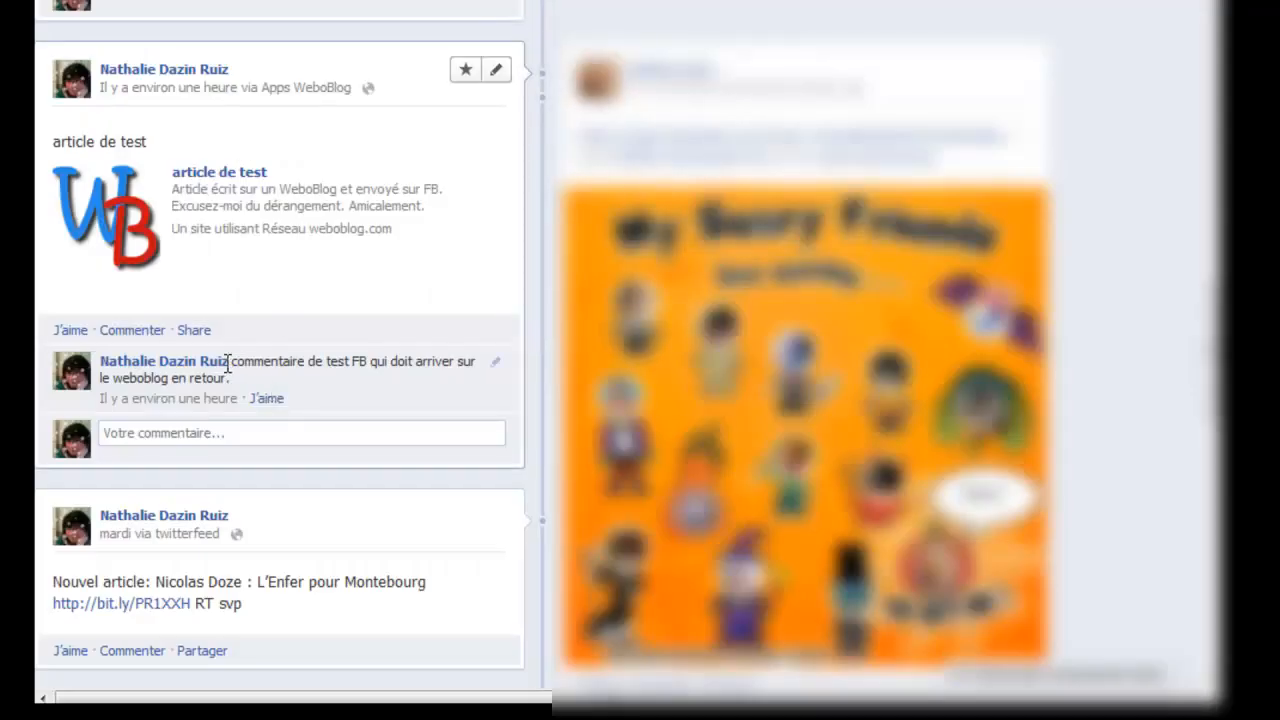
Highlight the test comment on the Facebook post and find its imported copy beneath the blog's "article de test"
left_click_drag(233, 360, 255, 388)
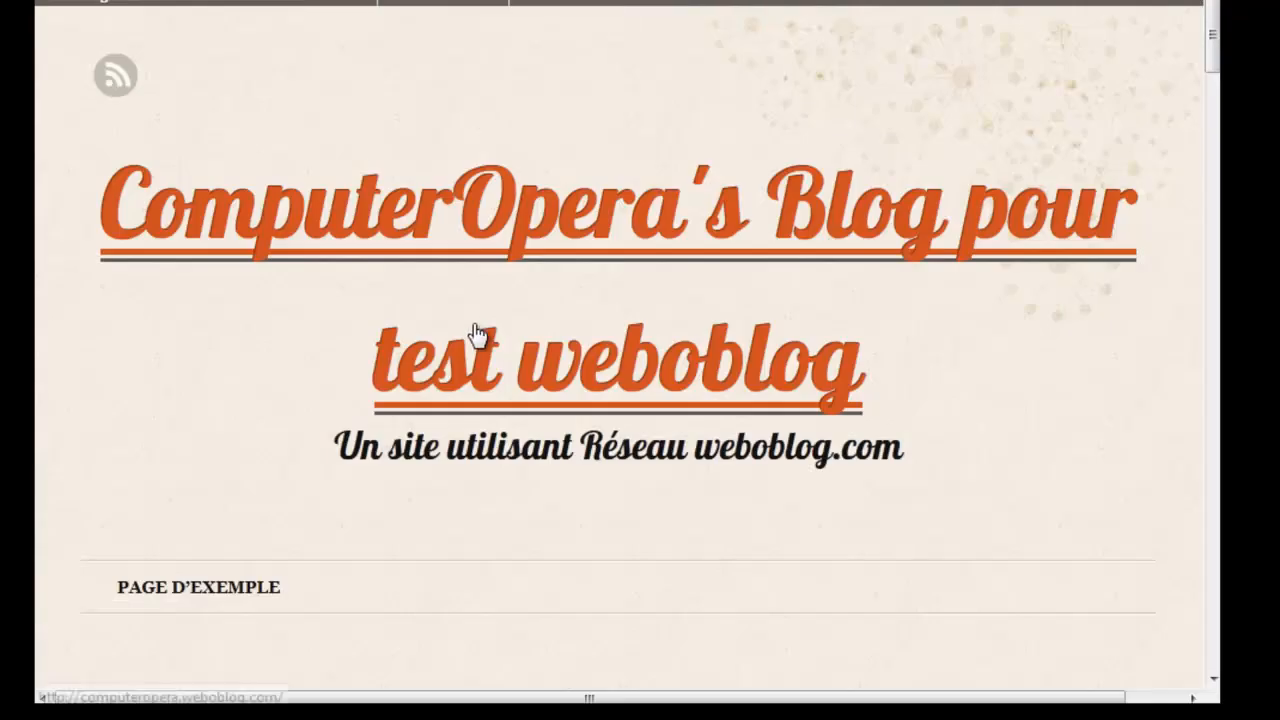
scroll(474, 334, "down", 5)
scroll(478, 336, "down", 3)
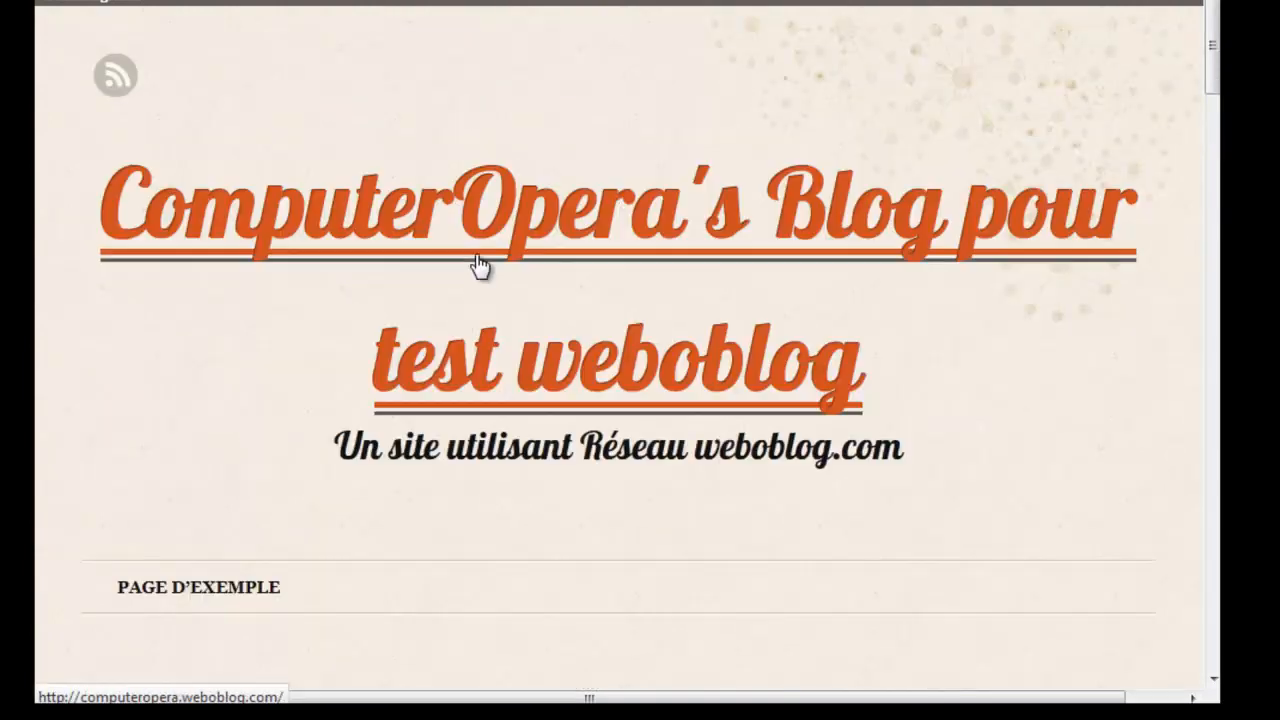
scroll(450, 358, "down", 7)
scroll(450, 358, "down", 5)
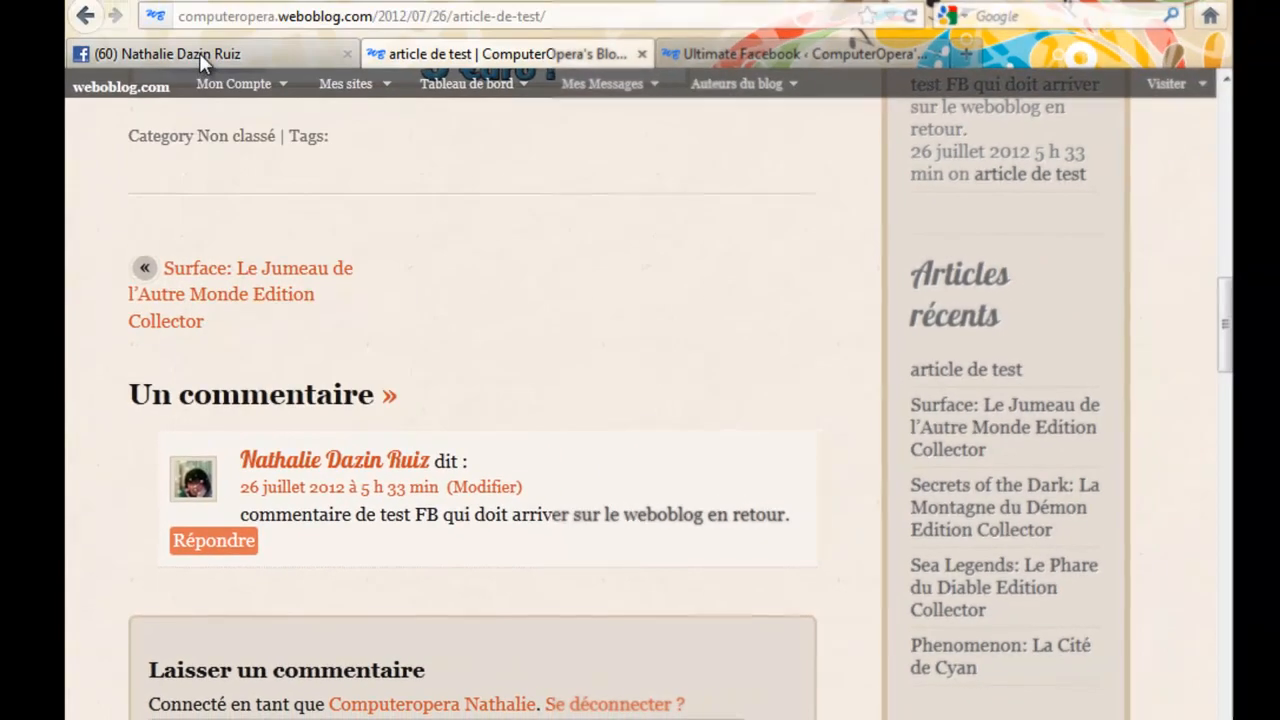
Recheck the comment on Facebook, return to the blog article and view the recent Facebook comments widget in its sidebar
left_click(199, 53)
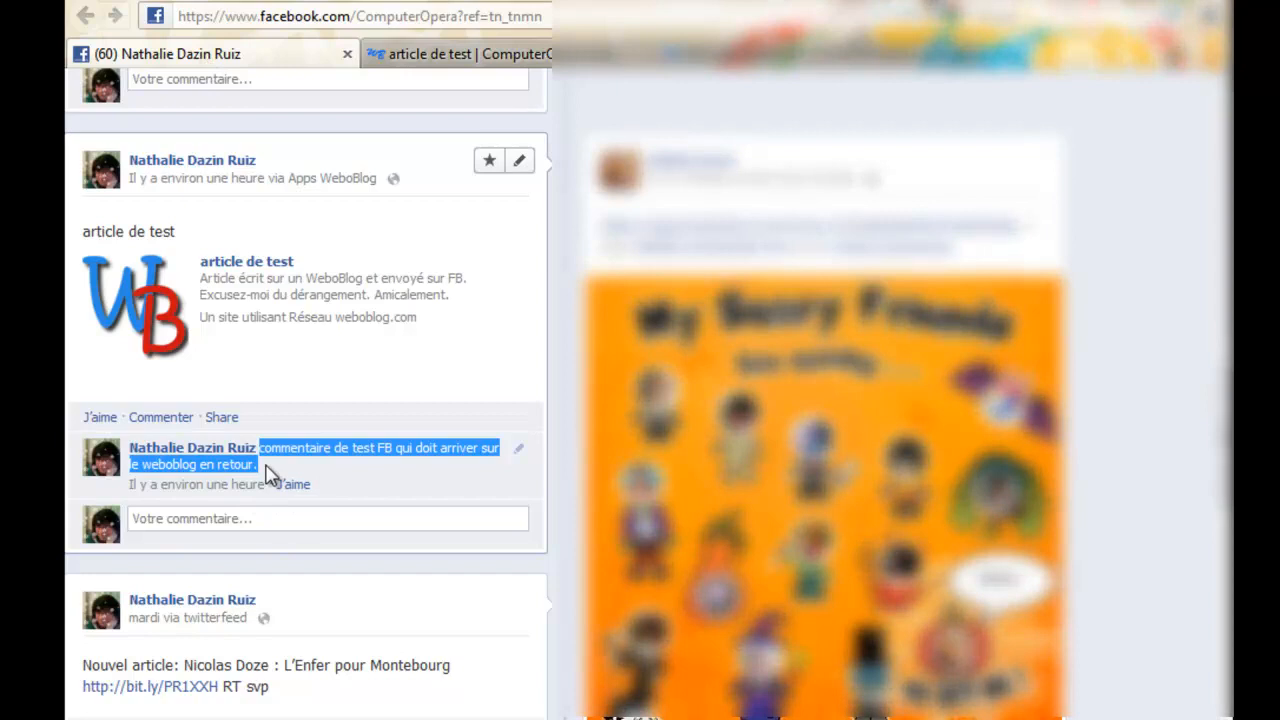
left_click(535, 57)
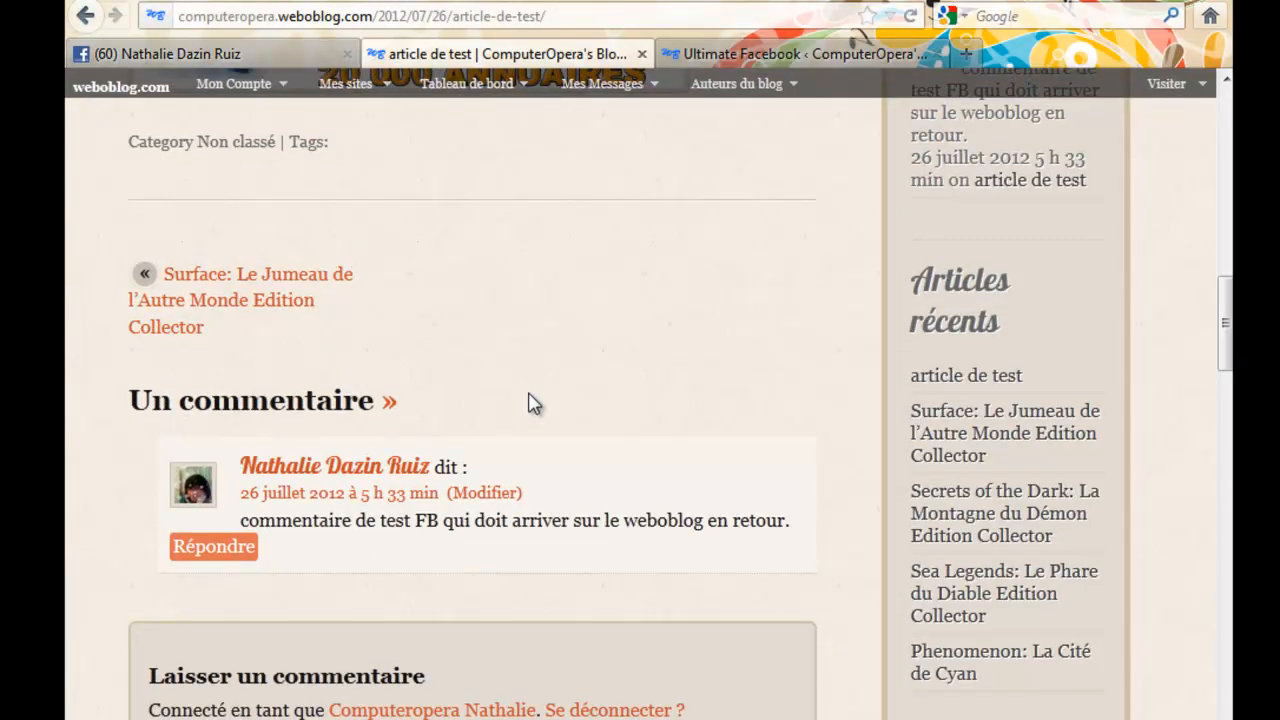
scroll(530, 403, "up", 5)
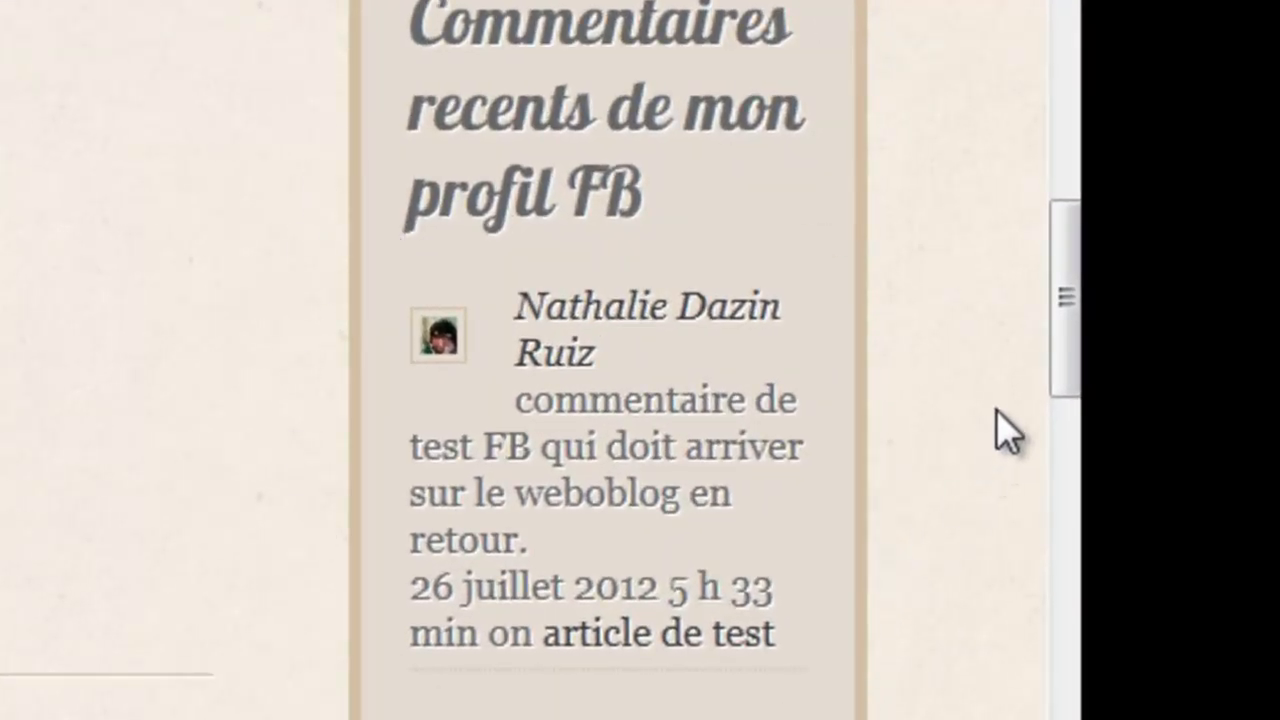
left_click_drag(1063, 363, 1054, 311)
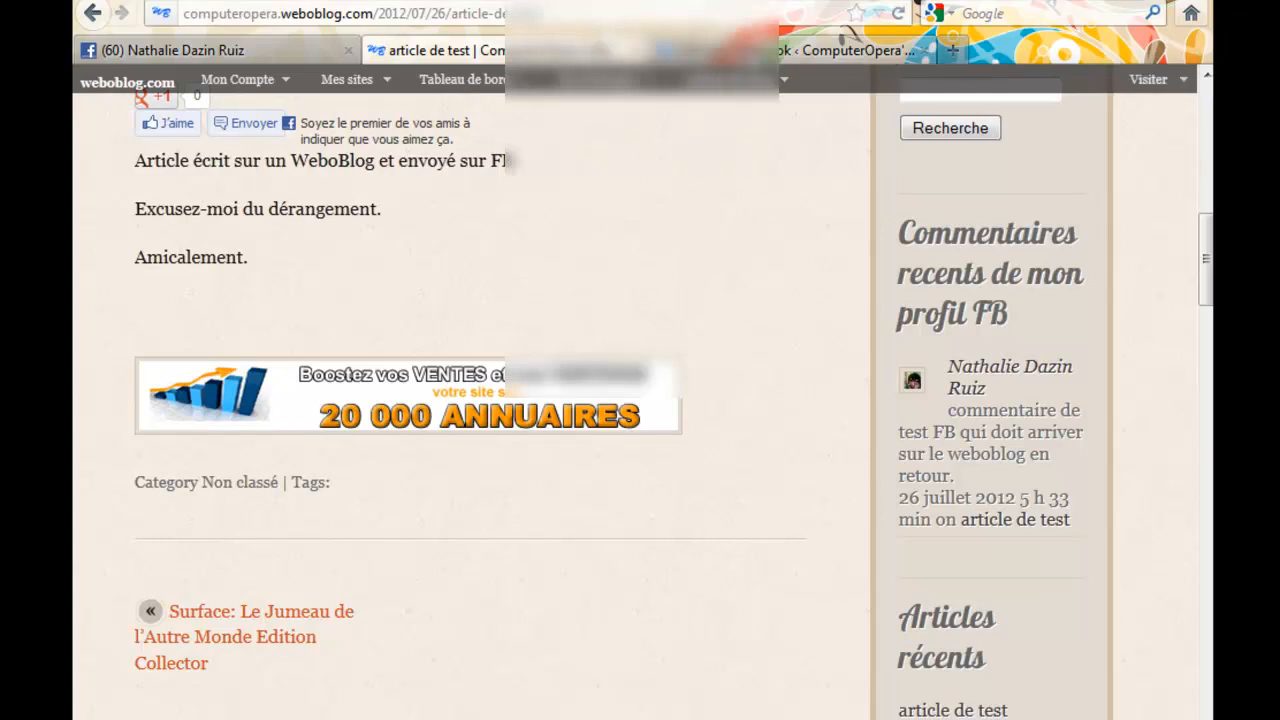
Return to the Ultimate Facebook settings and go over the Facebook Comments options again up to the comment import setting
left_click(753, 60)
scroll(395, 517, "down", 3)
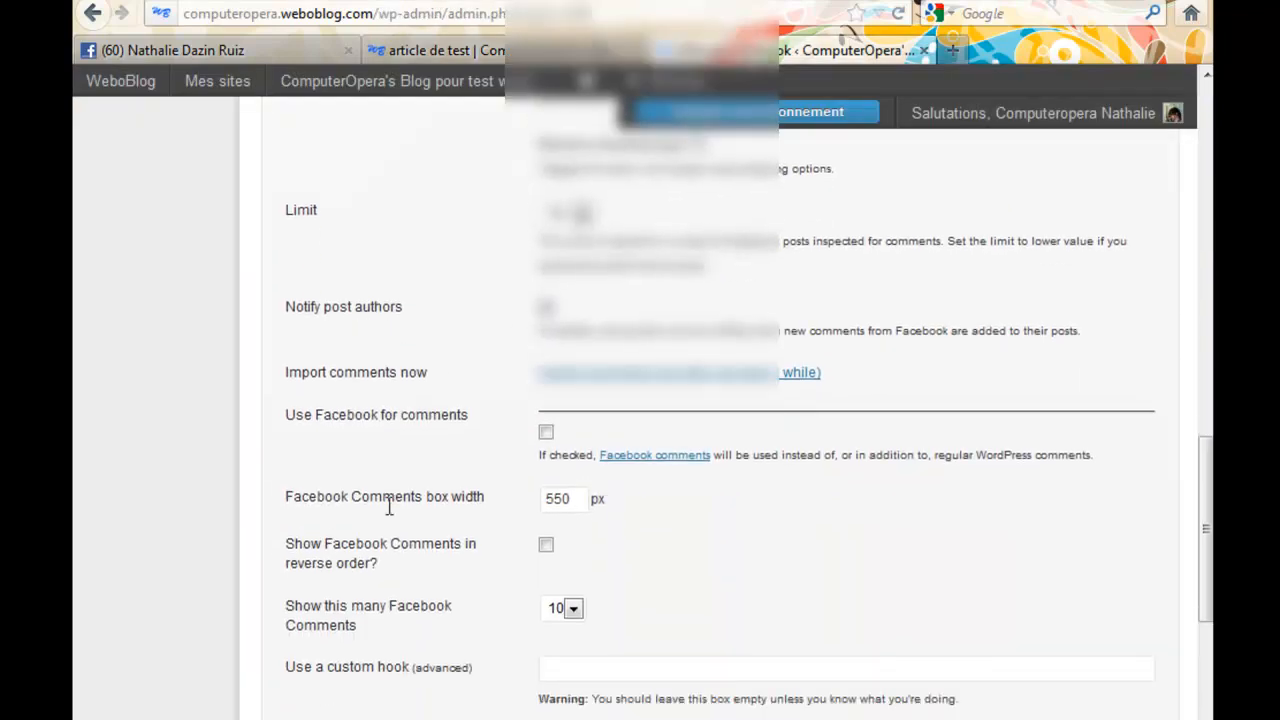
scroll(395, 517, "up", 7)
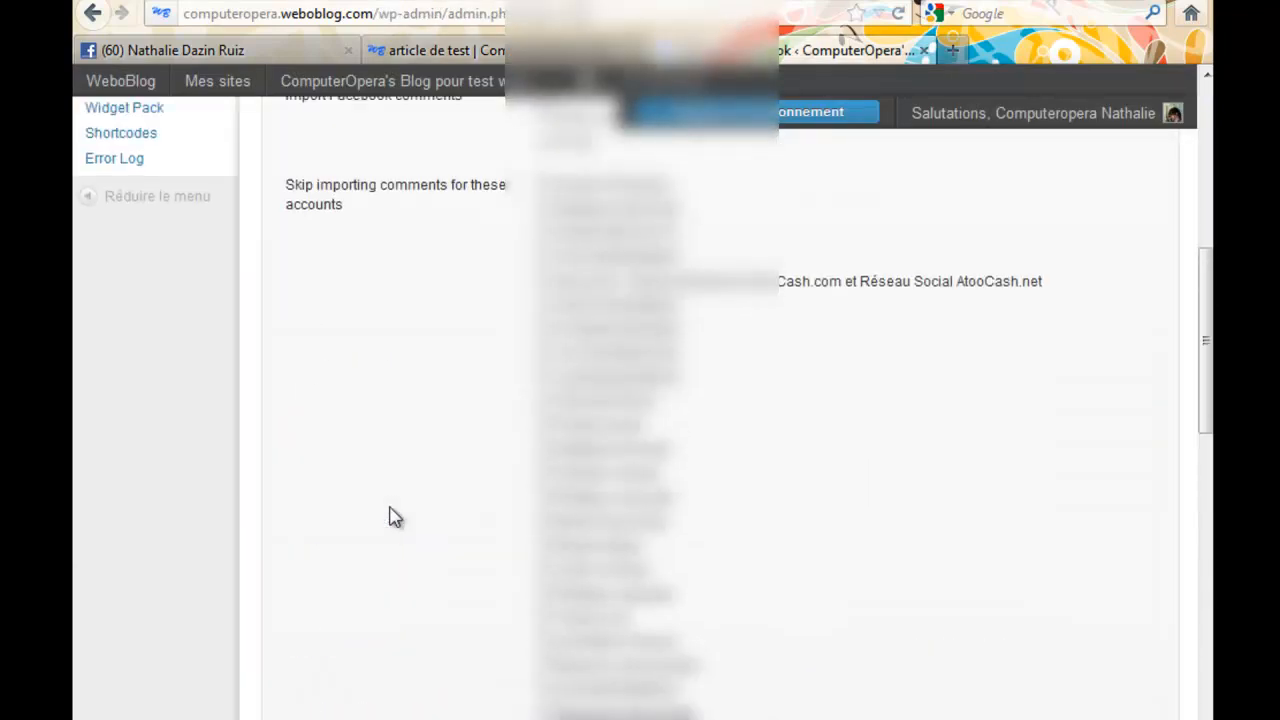
scroll(395, 517, "up", 4)
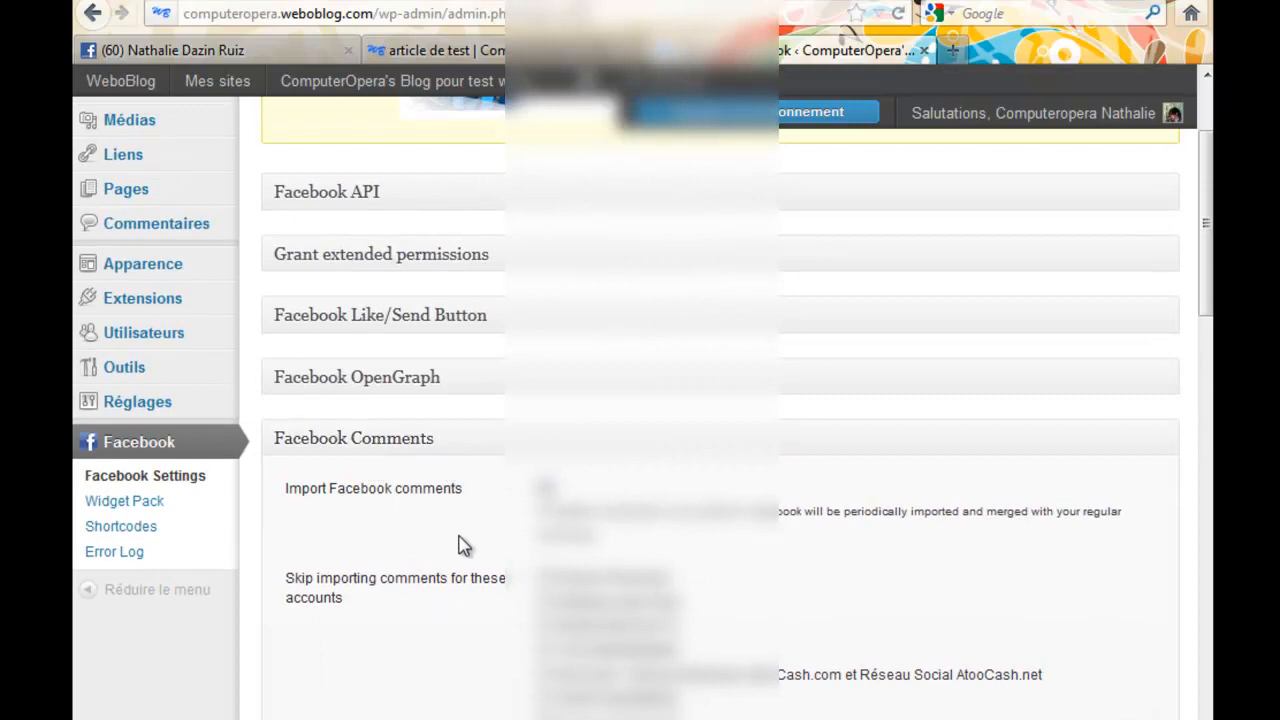
Enable the use of Facebook for comments in the Facebook Comments section and save the section's changes
scroll(463, 545, "down", 3)
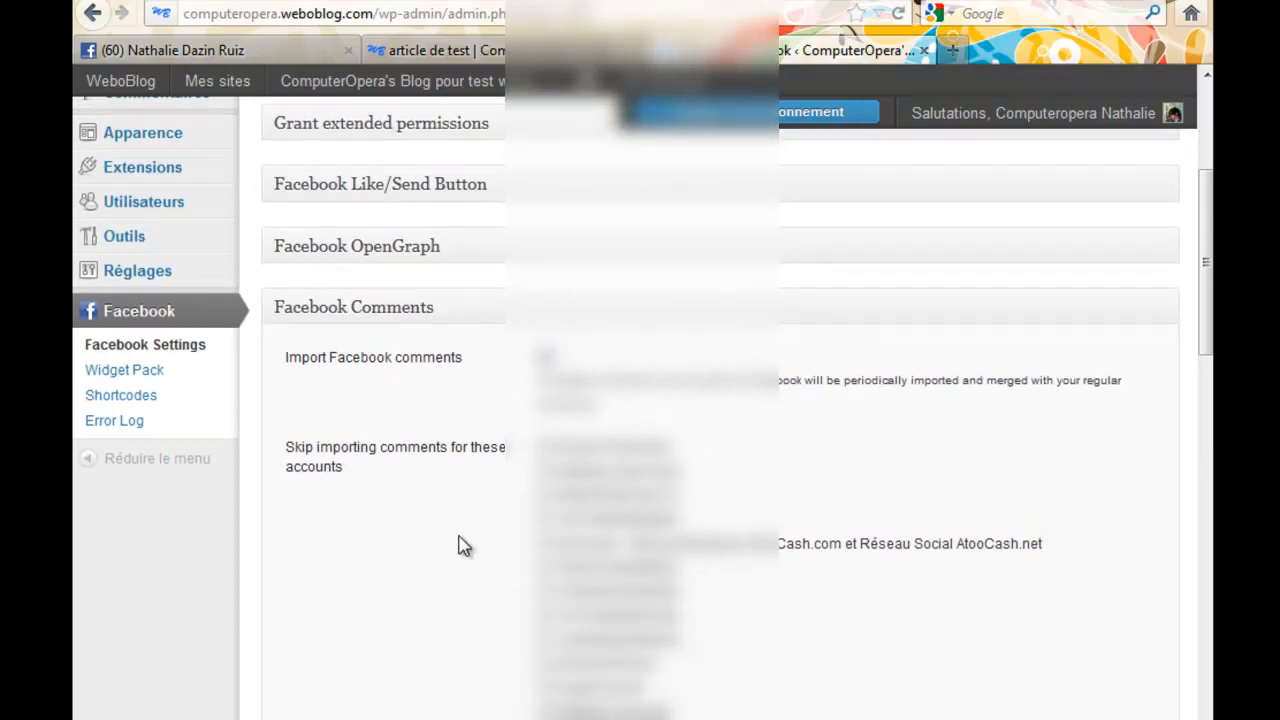
scroll(463, 545, "down", 3)
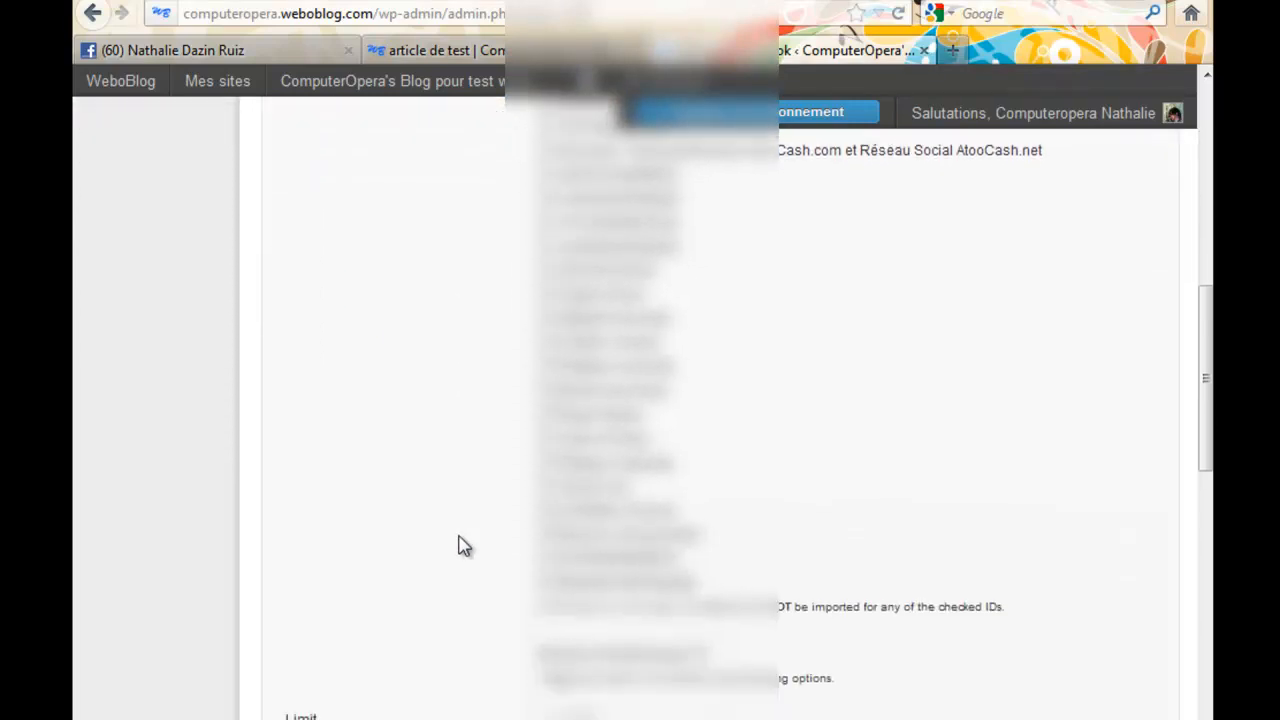
scroll(463, 545, "down", 6)
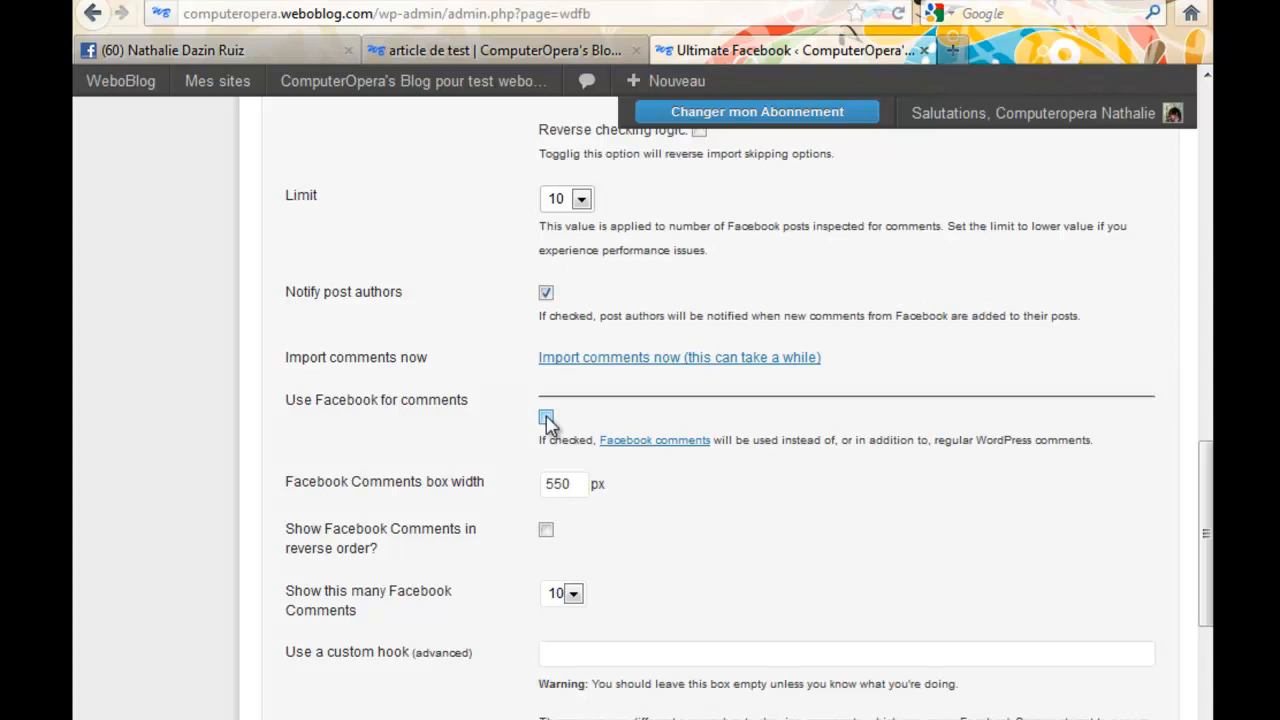
left_click(546, 418)
scroll(500, 506, "down", 4)
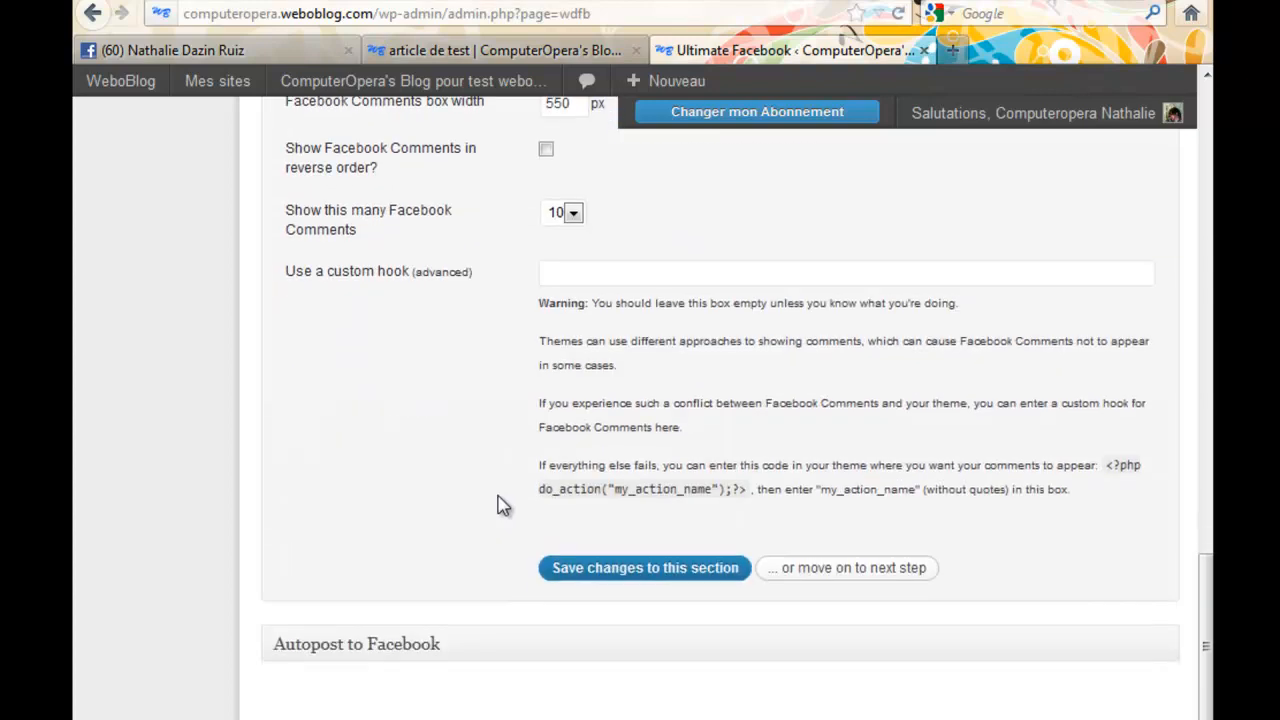
left_click(603, 566)
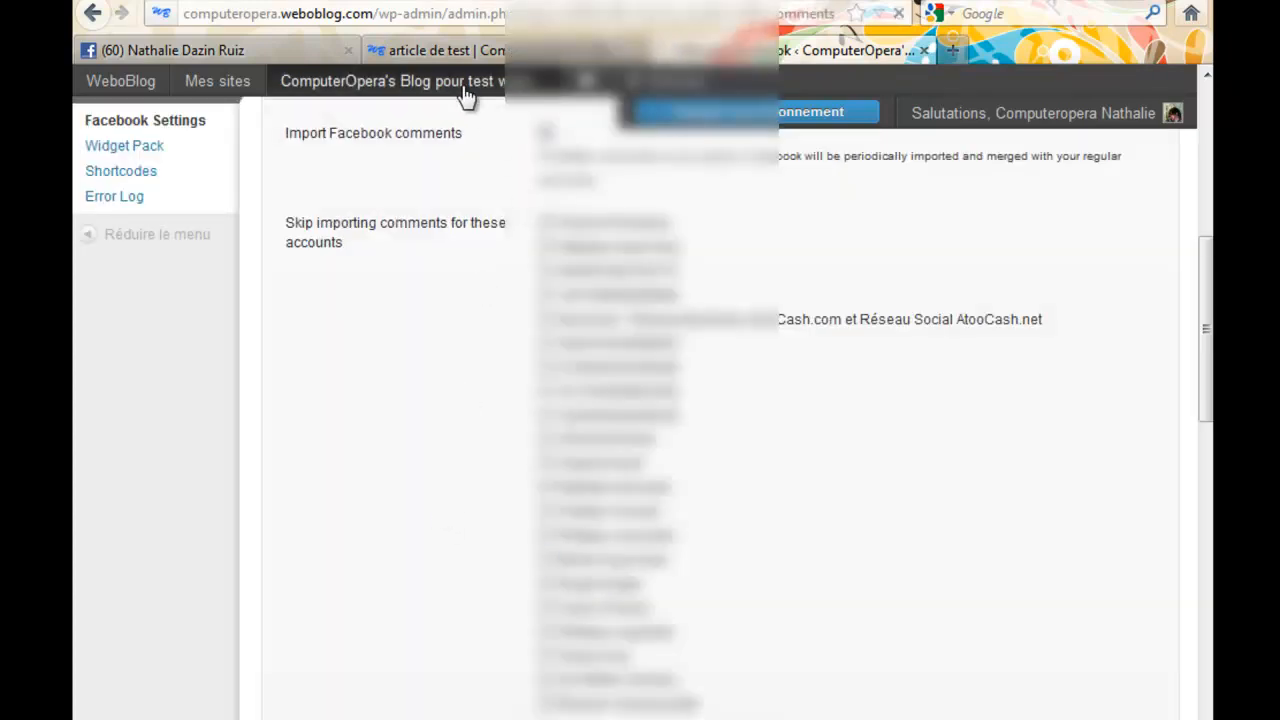
Reload the blog's "article de test" and examine the Facebook comment box beneath the imported comment
left_click(437, 51)
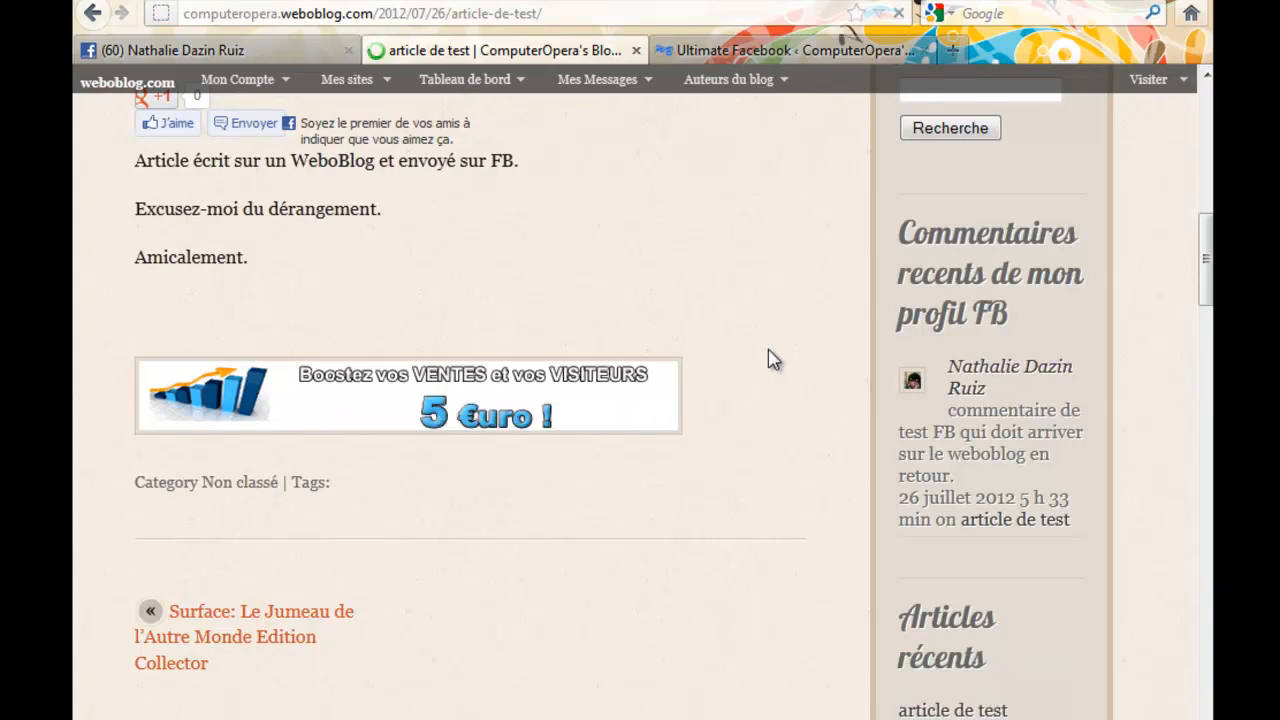
scroll(773, 360, "down", 3)
scroll(773, 360, "down", 5)
scroll(773, 360, "up", 1)
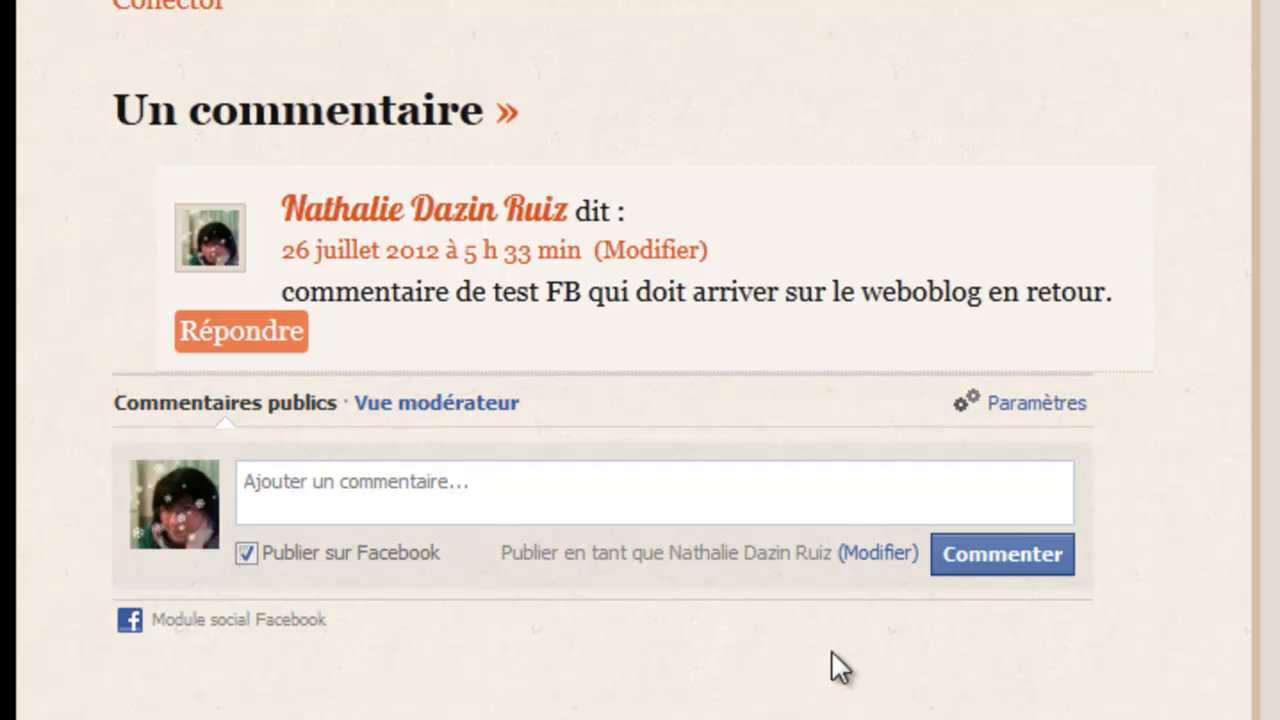
left_click(543, 487)
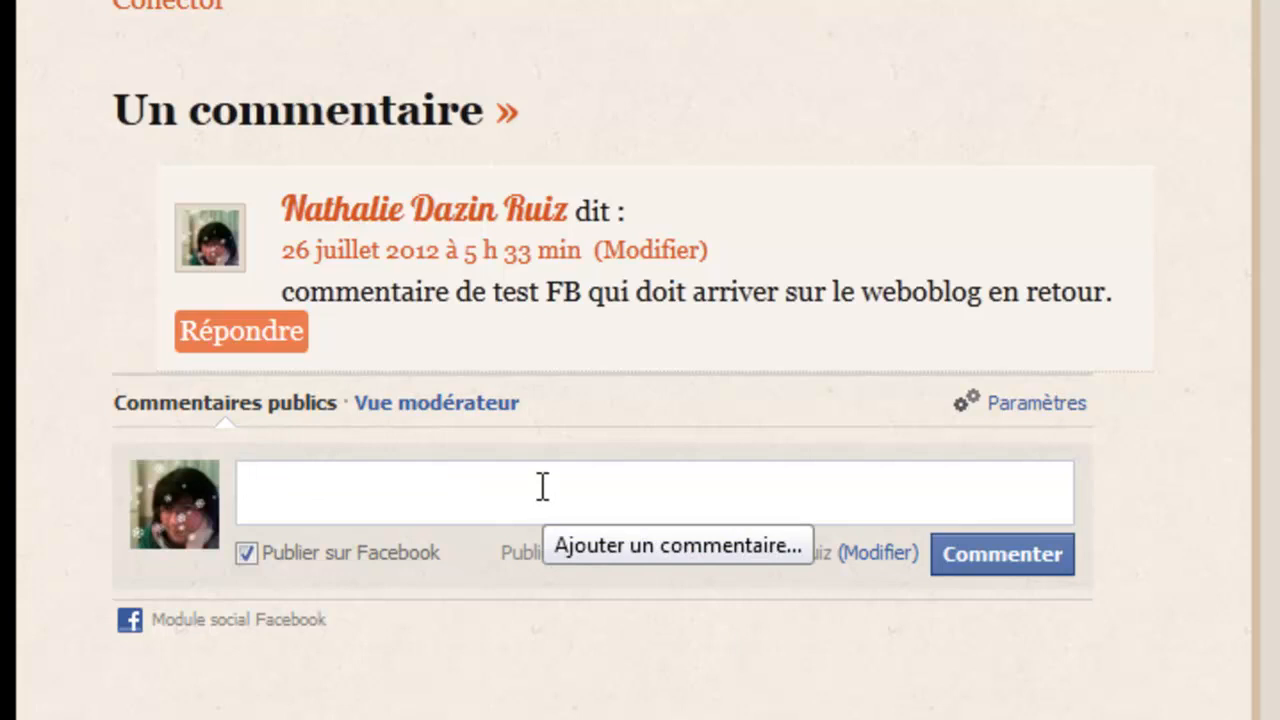
Open the Facebook comment box's settings, review the moderation and composer options, and return to the public comments
left_click(1035, 403)
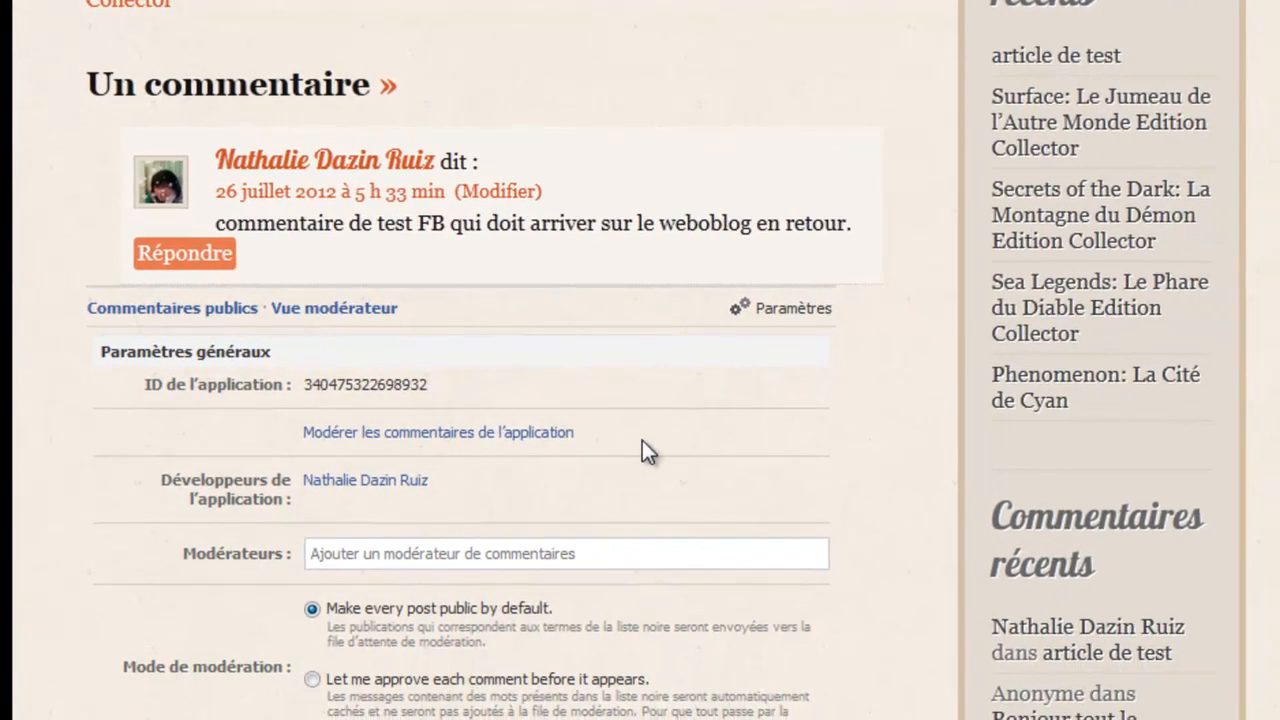
scroll(877, 504, "down", 6)
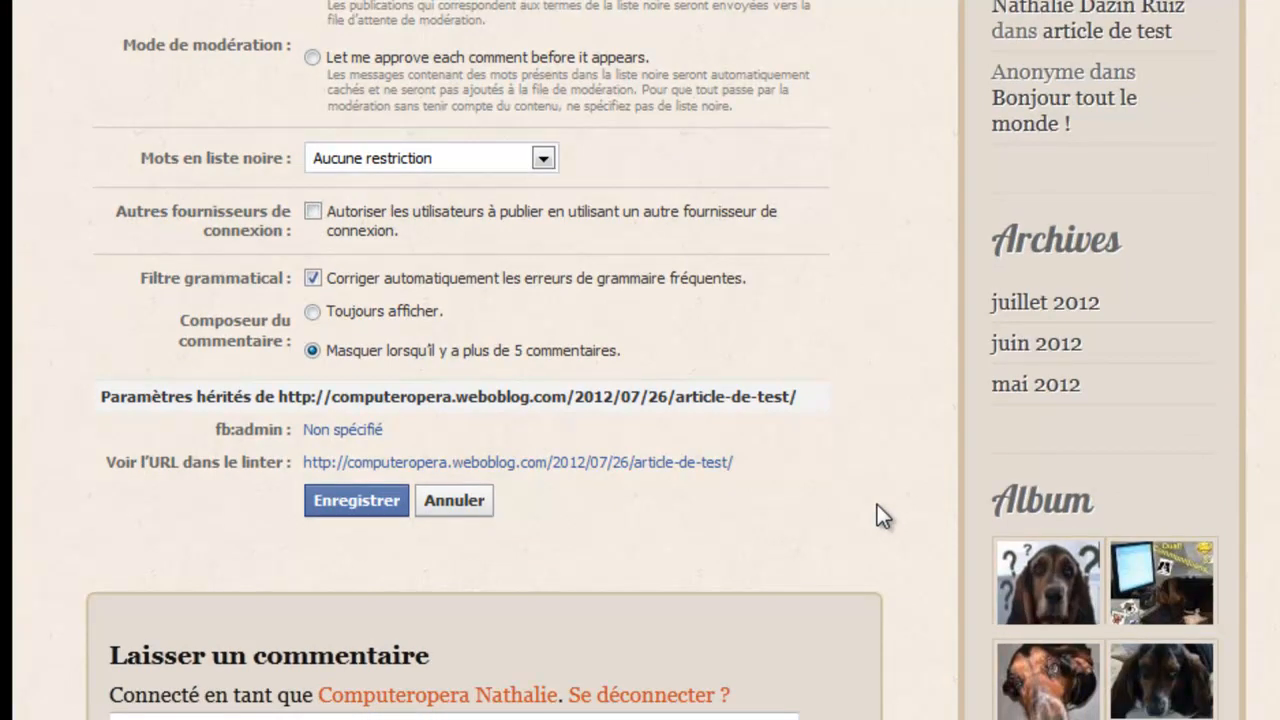
scroll(877, 504, "up", 5)
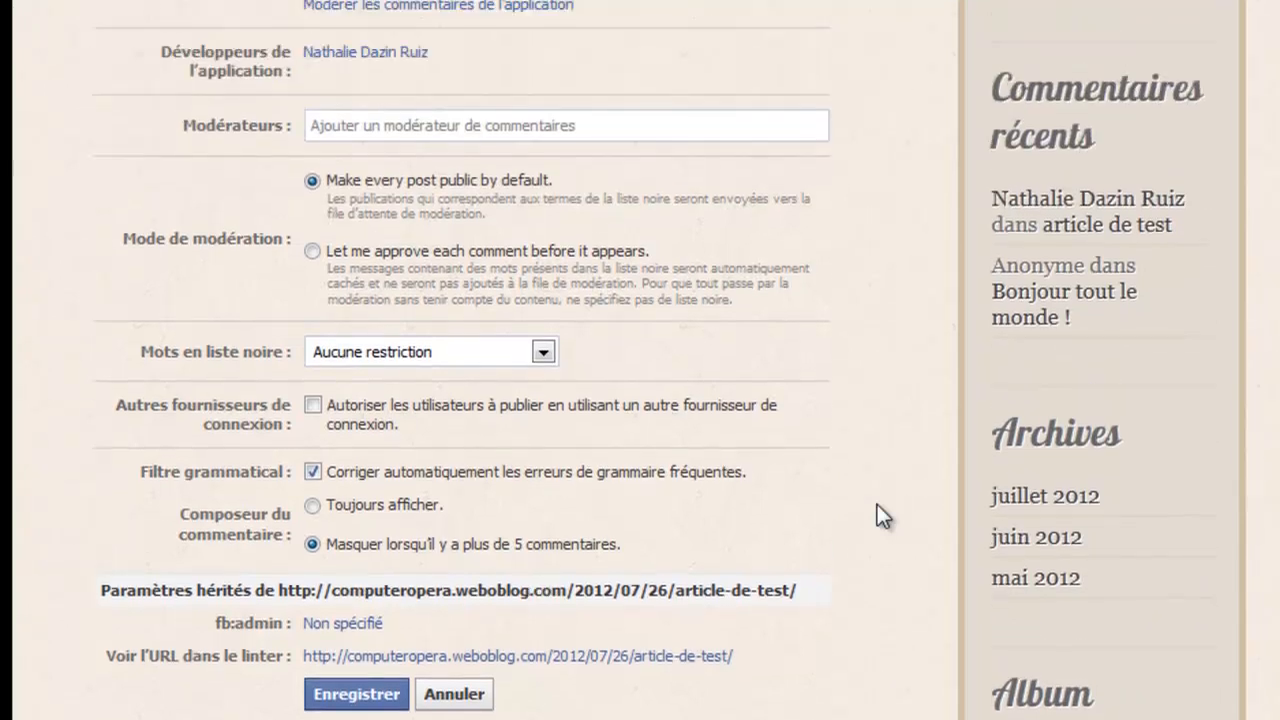
scroll(877, 504, "up", 3)
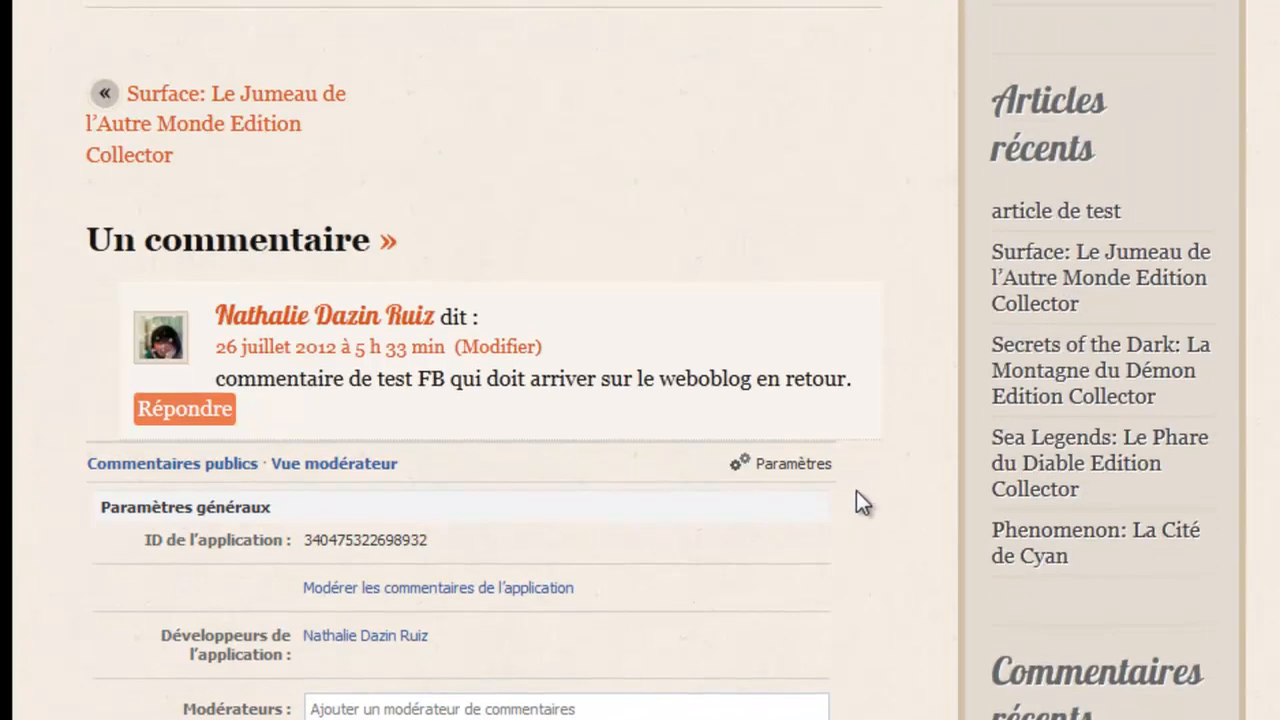
left_click(224, 480)
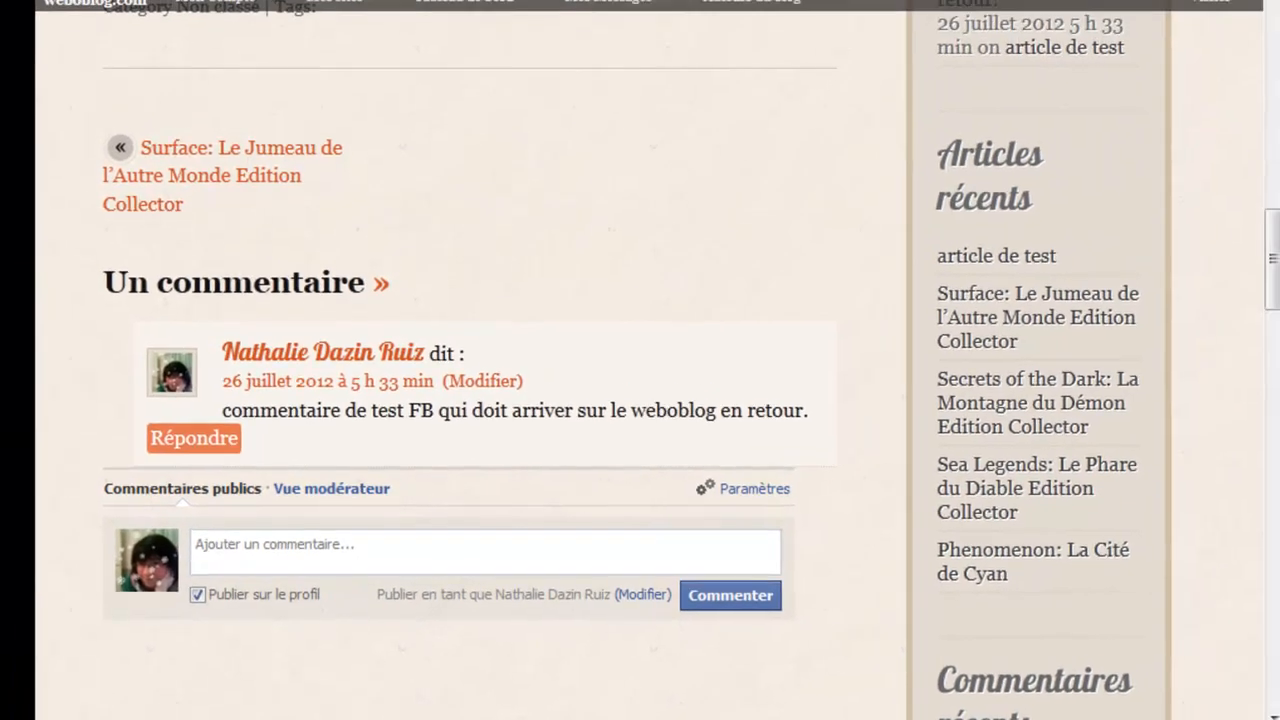
Return to the Ultimate Facebook settings, disable the use of Facebook for comments and save the section's changes
left_click(737, 4)
scroll(470, 462, "down", 4)
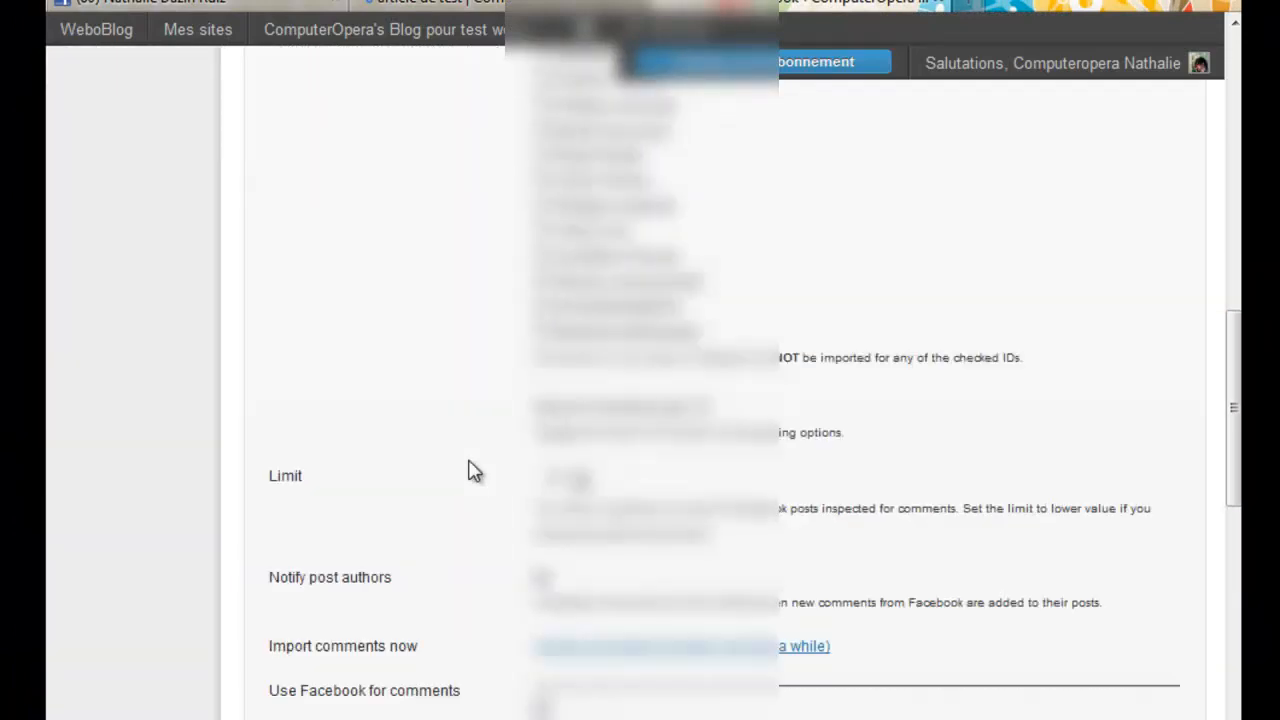
scroll(474, 471, "down", 3)
left_click(540, 552)
scroll(466, 534, "down", 5)
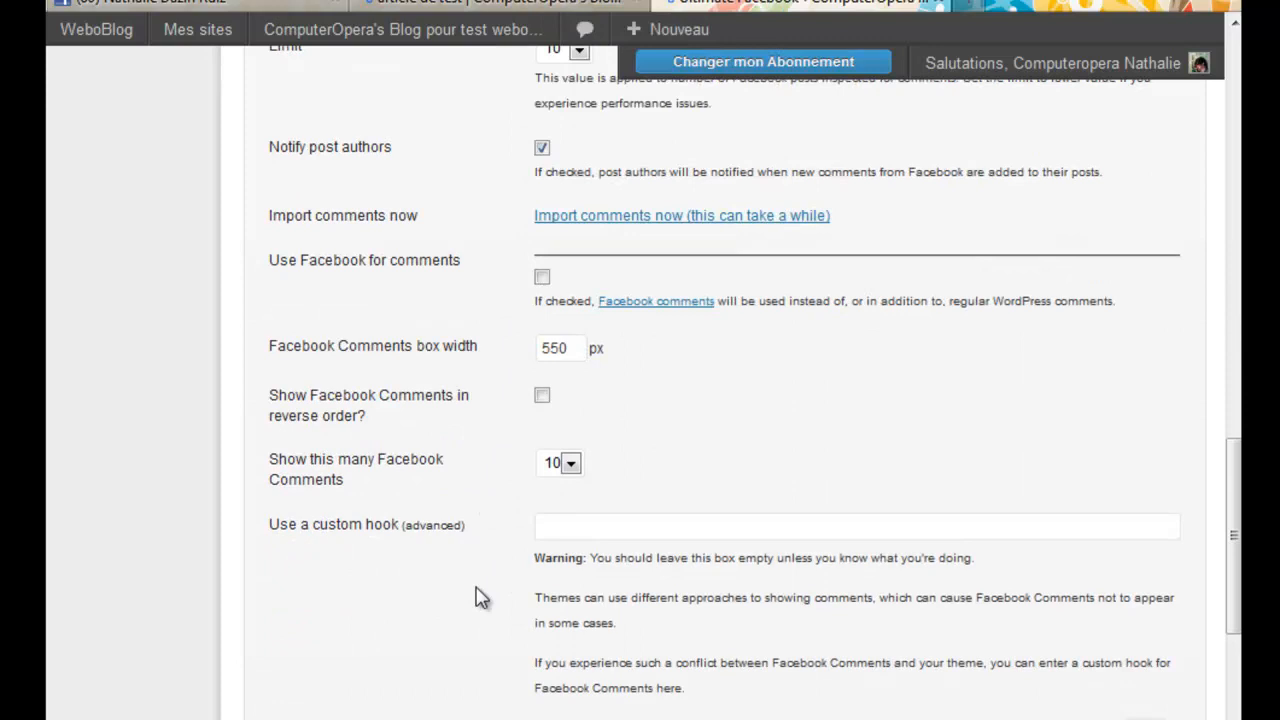
scroll(478, 597, "down", 5)
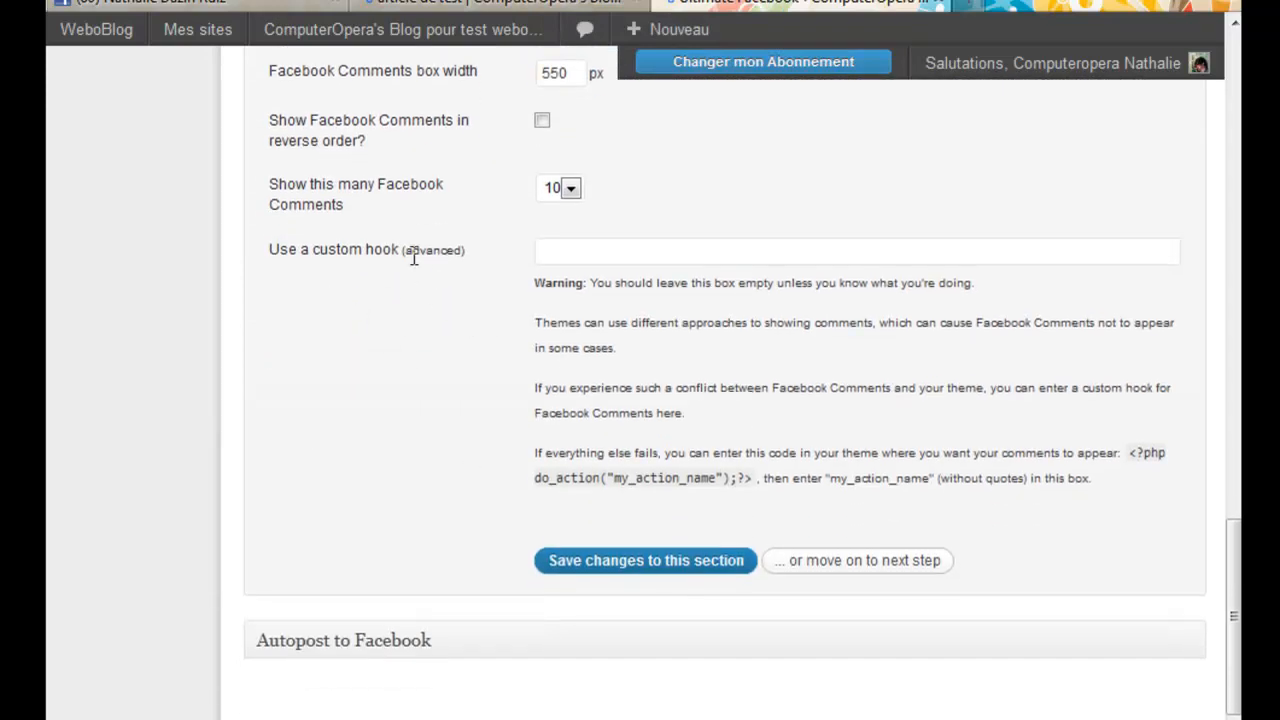
left_click(650, 562)
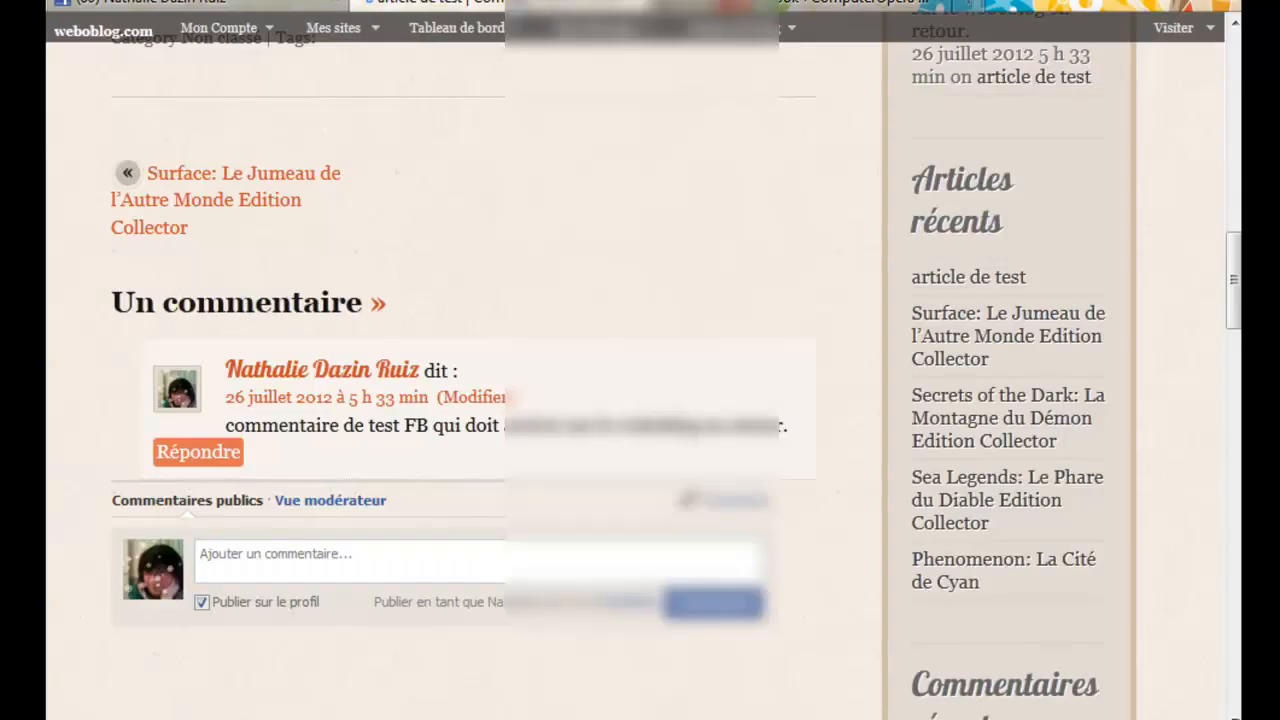
Reload "article de test" and check the regular blog comment form beneath the article
left_click(450, 4)
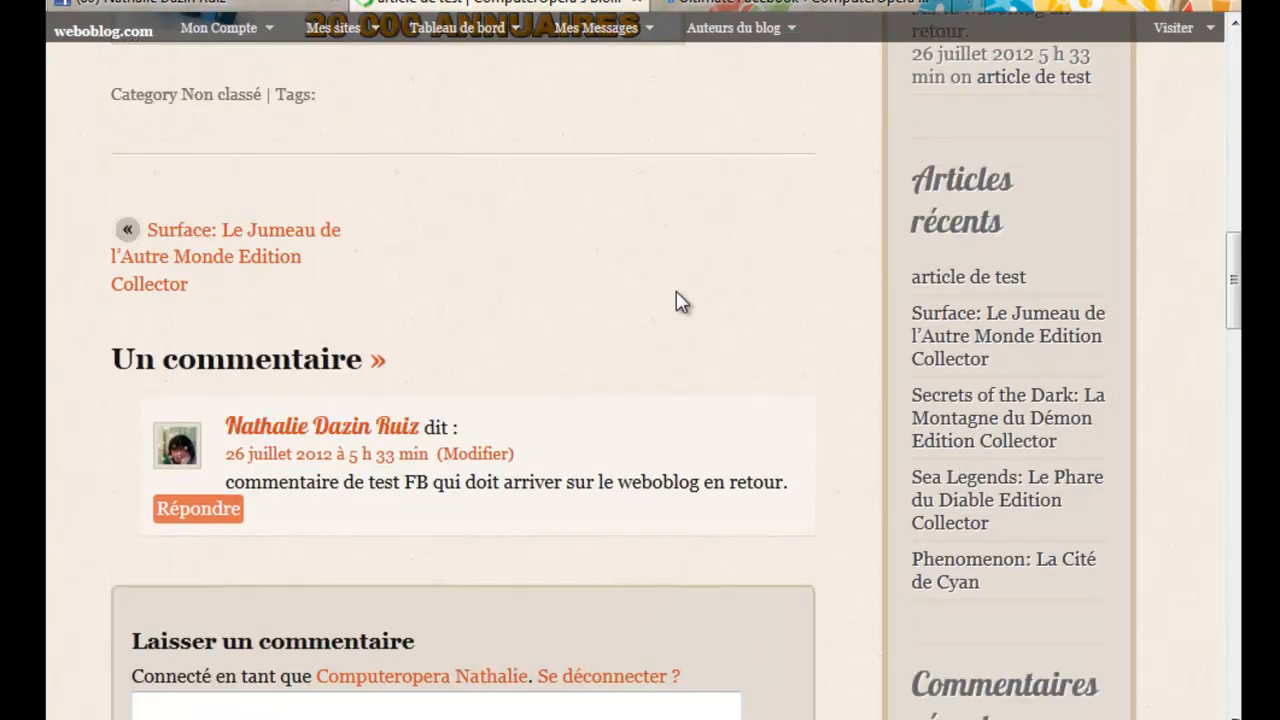
scroll(676, 300, "down", 4)
scroll(250, 200, "down", 1)
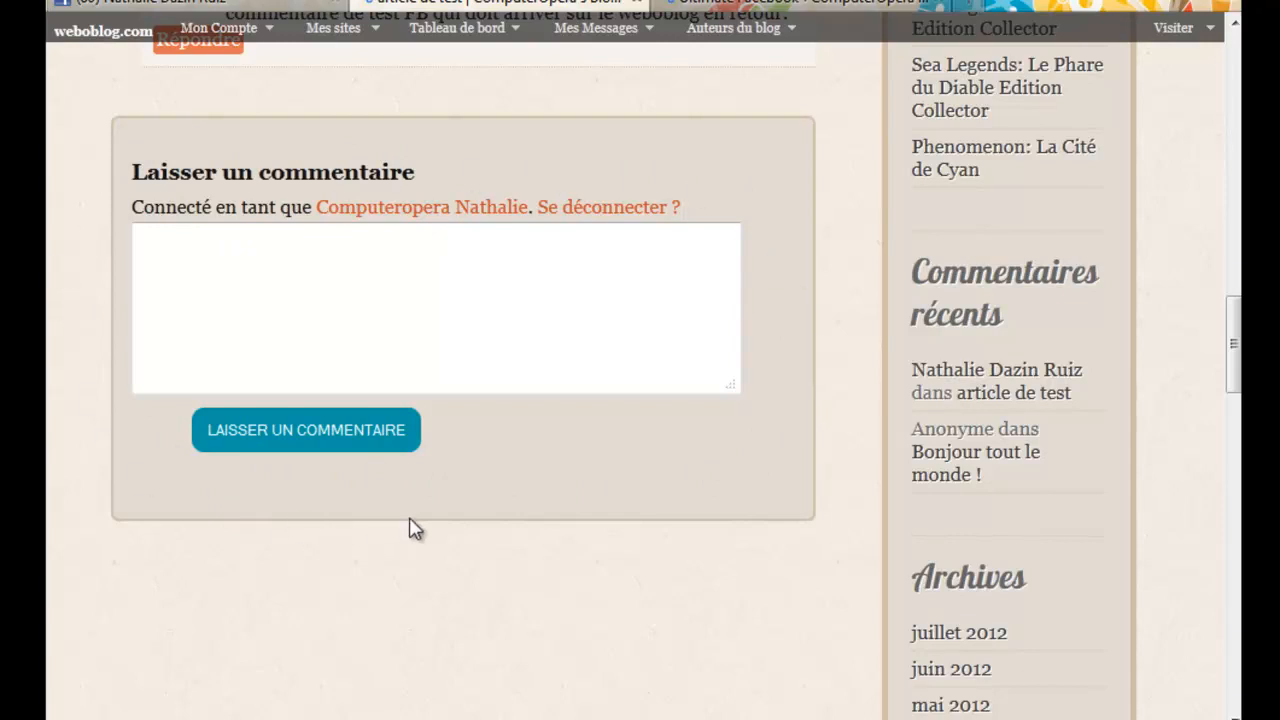
Go back to the Ultimate Facebook settings, advance to the Autopost to Facebook section and review its autoposting options
left_click(770, 8)
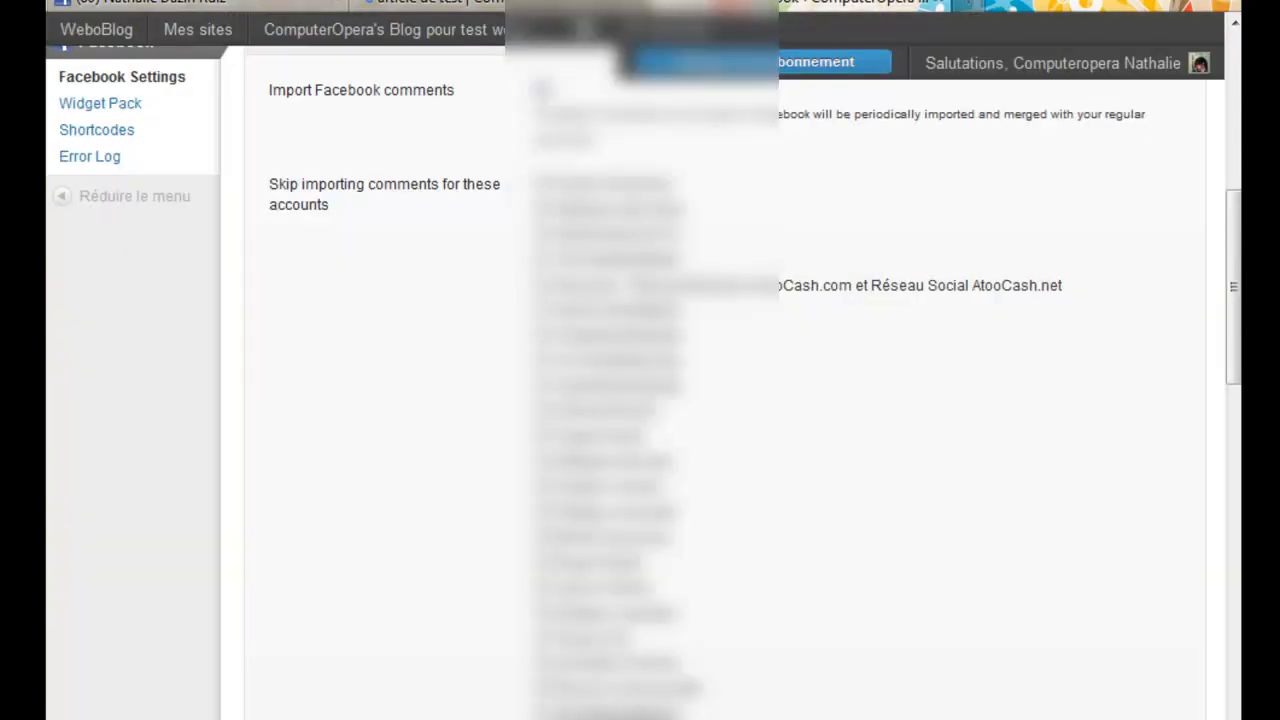
scroll(470, 438, "down", 4)
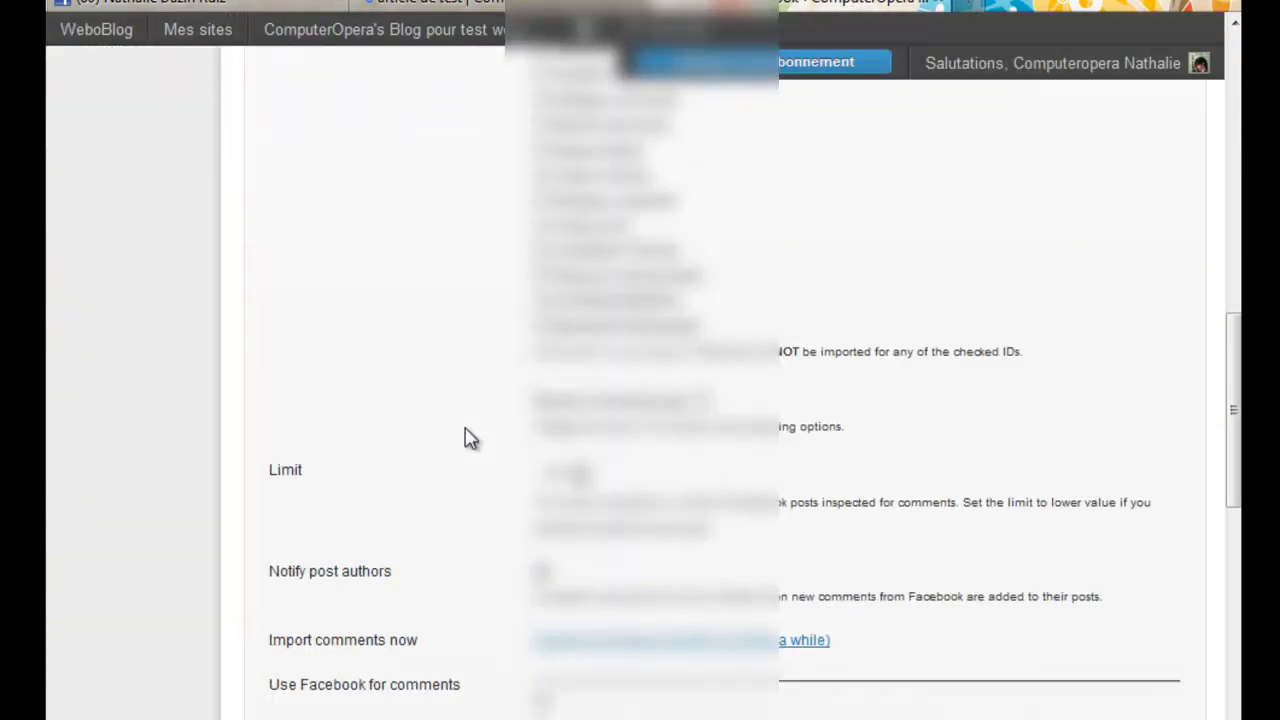
scroll(470, 438, "down", 7)
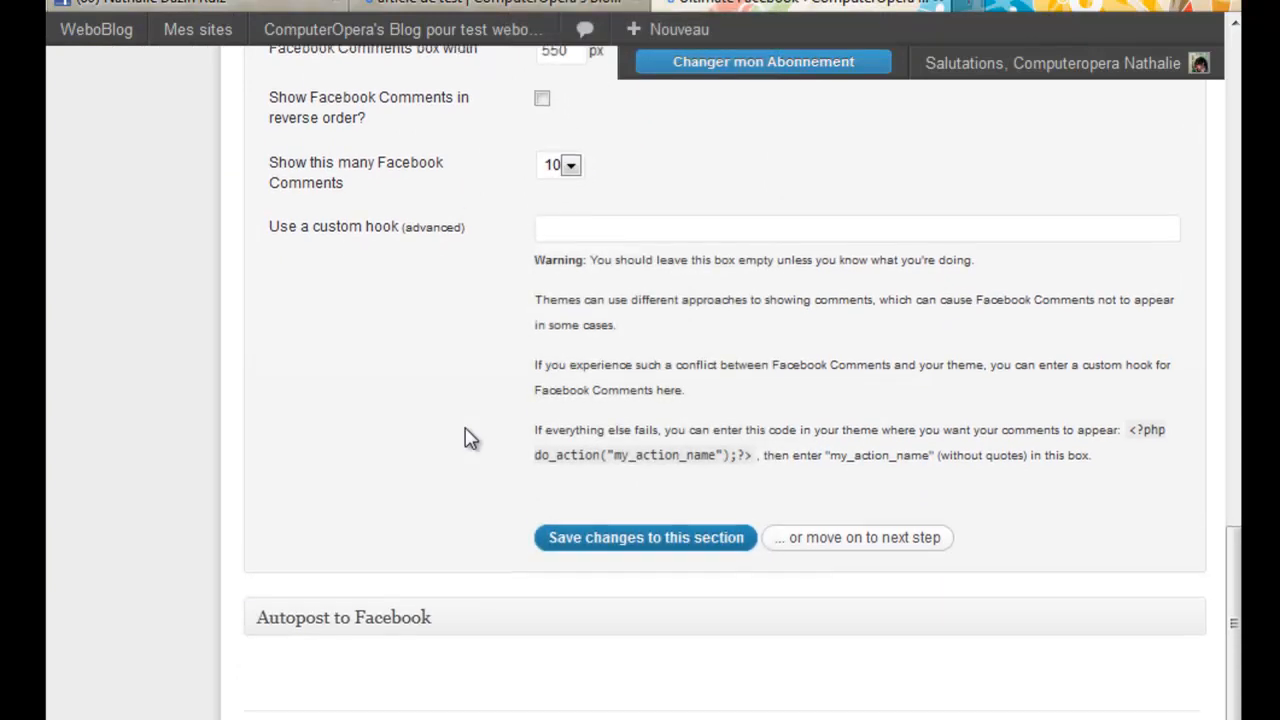
scroll(470, 438, "down", 1)
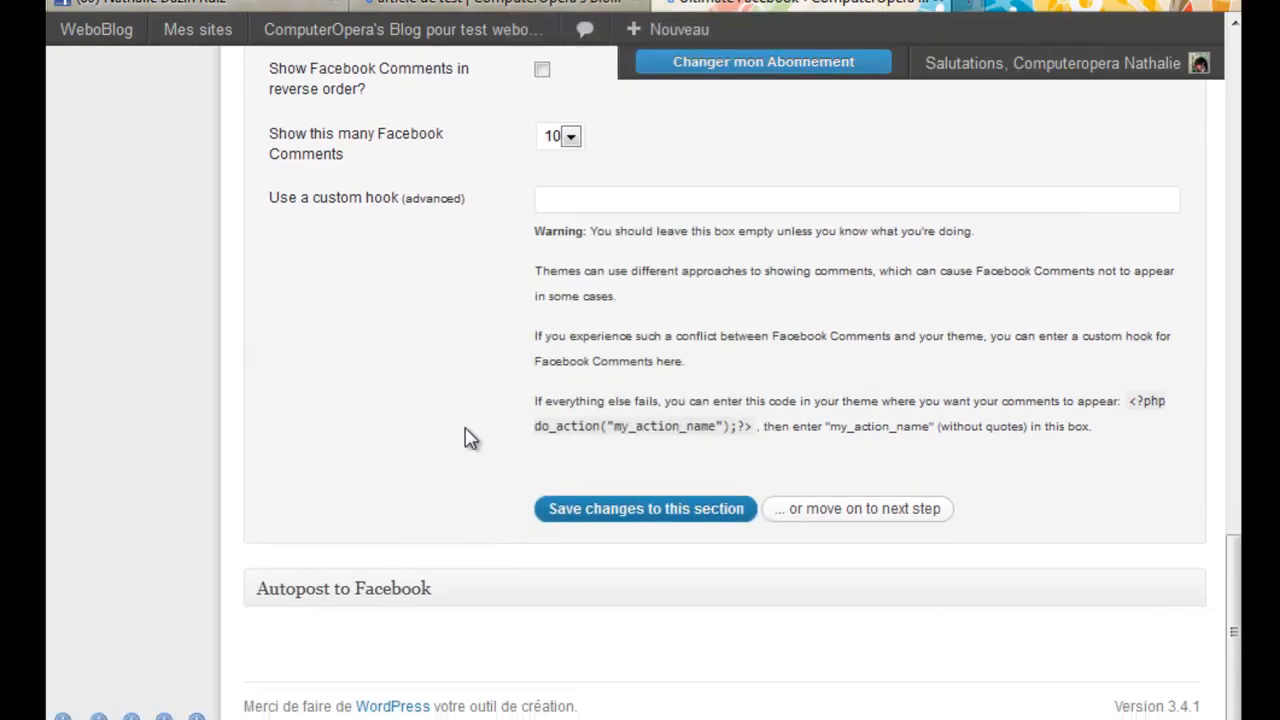
left_click(840, 515)
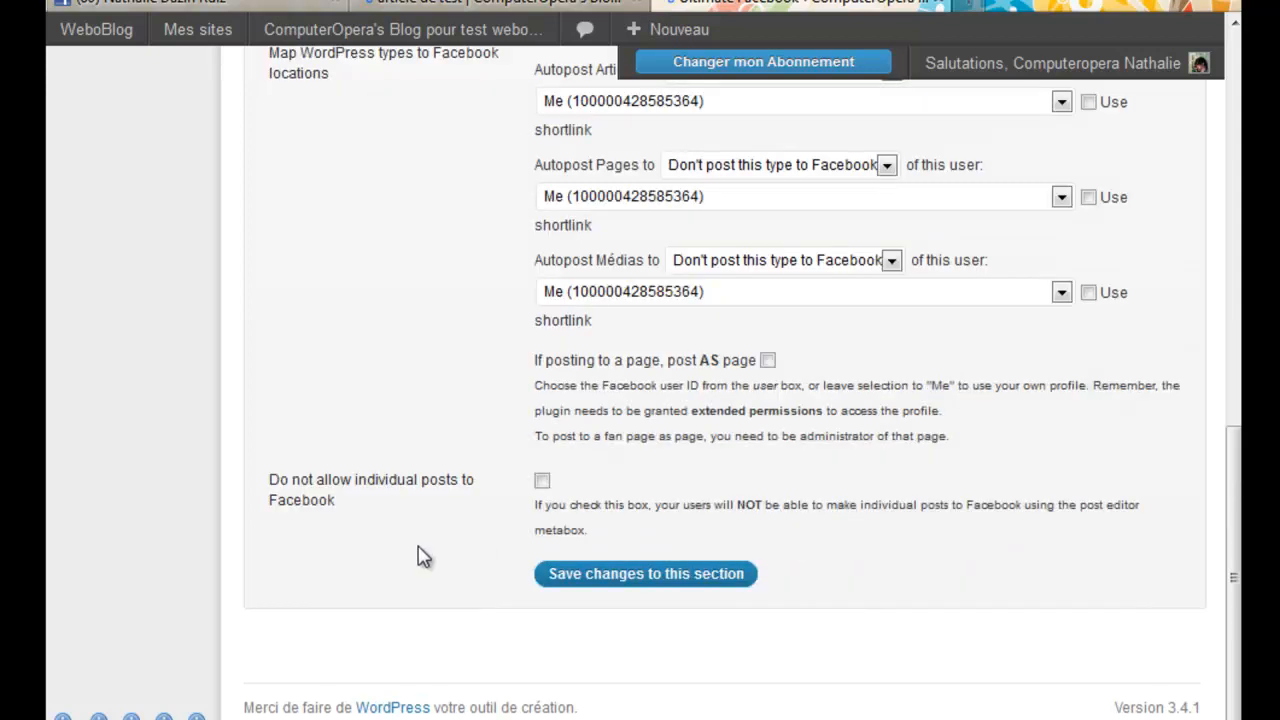
scroll(420, 557, "up", 5)
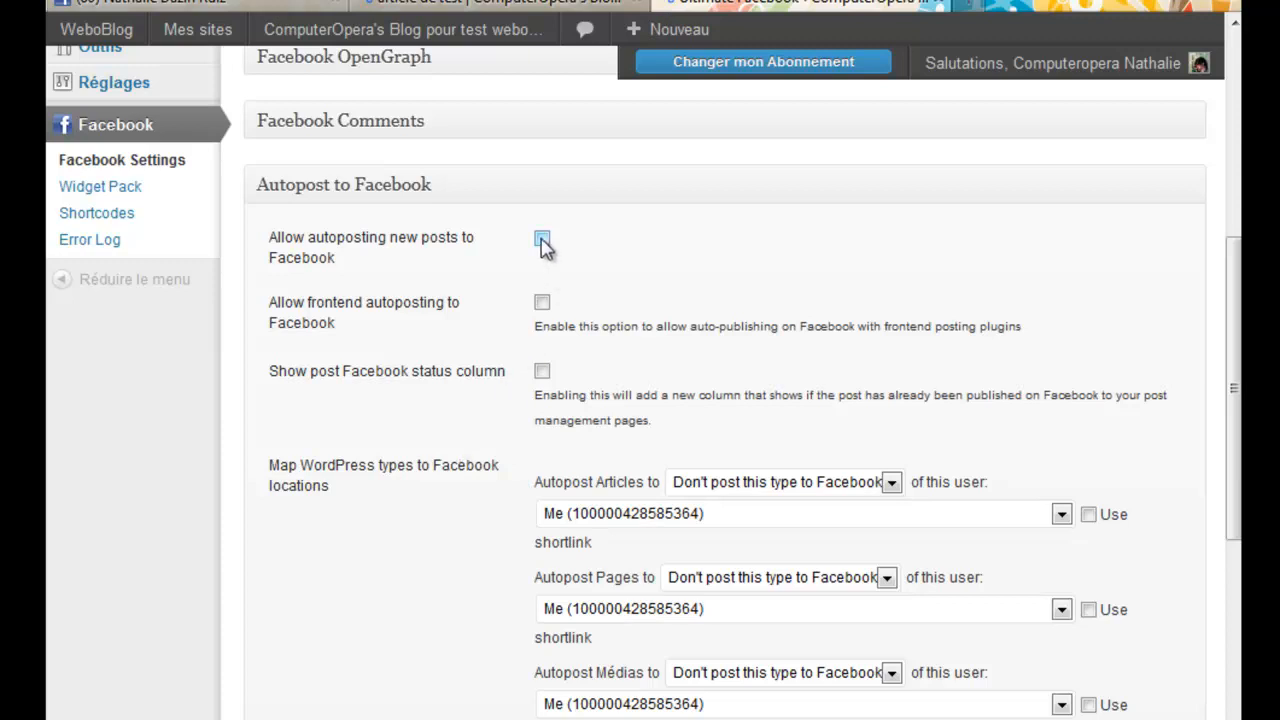
Open the blog's article list in a new tab and compare its "On Facebook" column with the Facebook status column setting
scroll(410, 472, "up", 5)
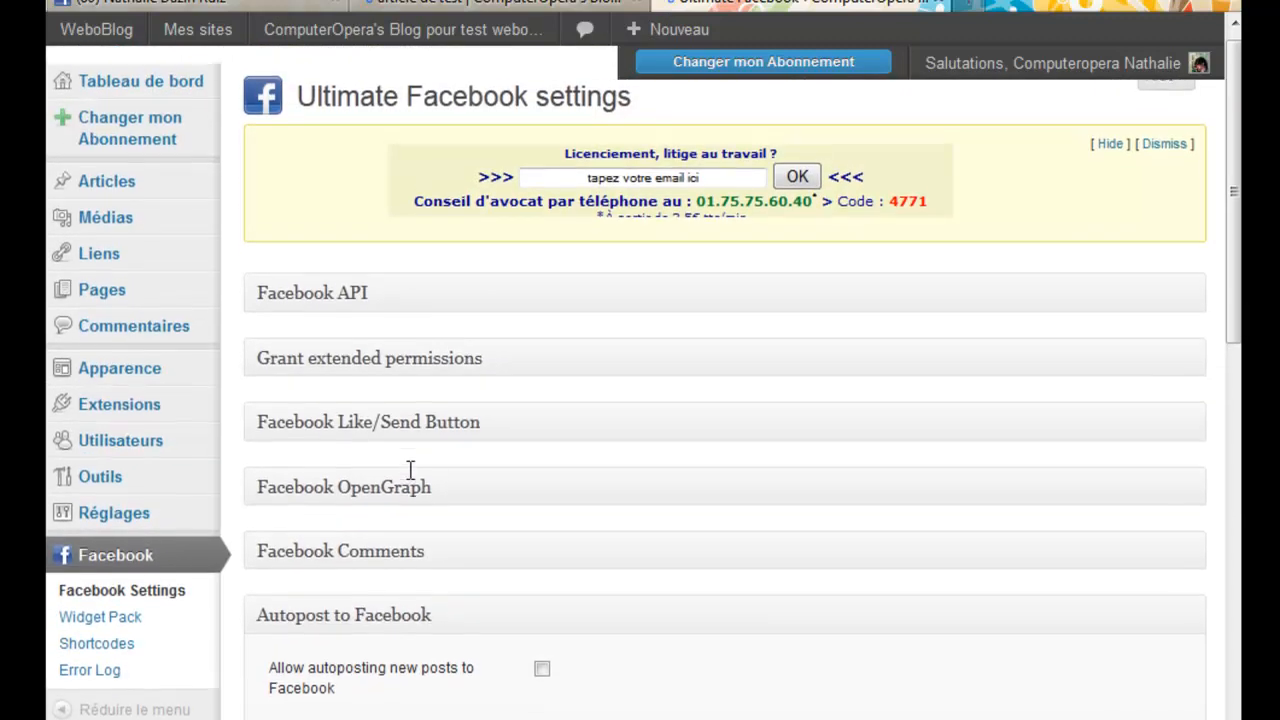
mouse_move(190, 200)
right_click(280, 204)
left_click(338, 218)
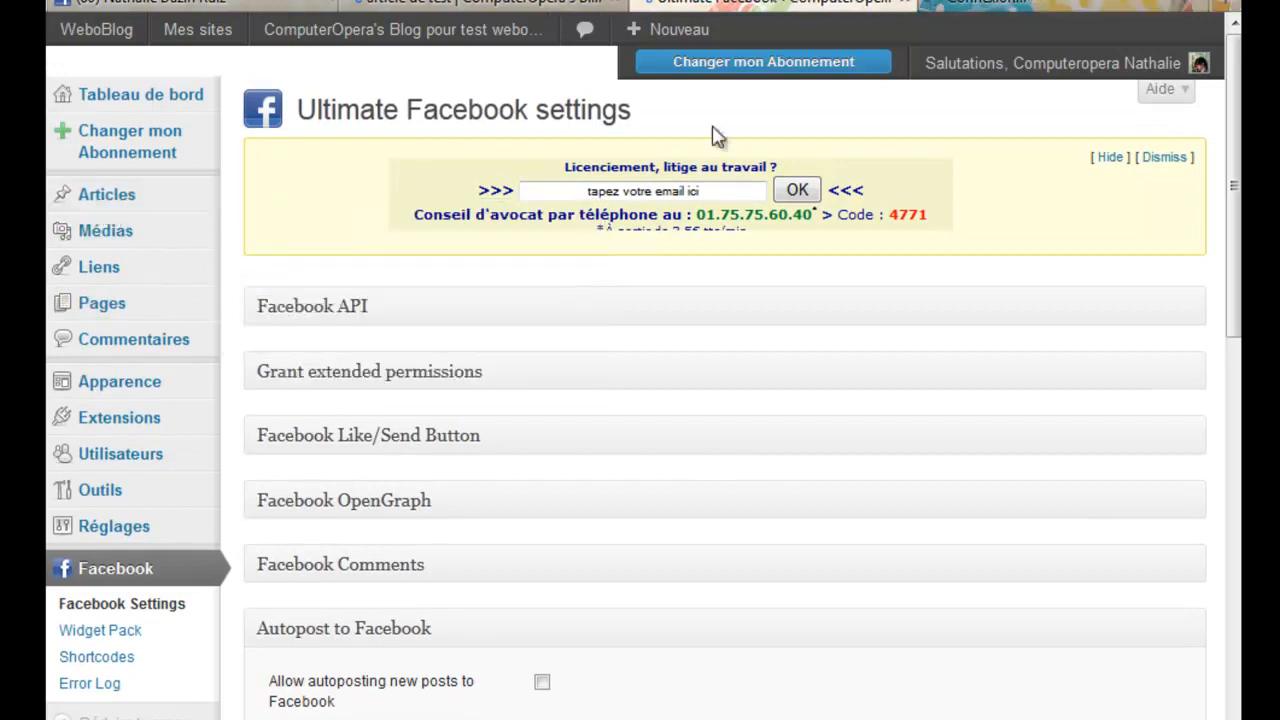
left_click(1045, 5)
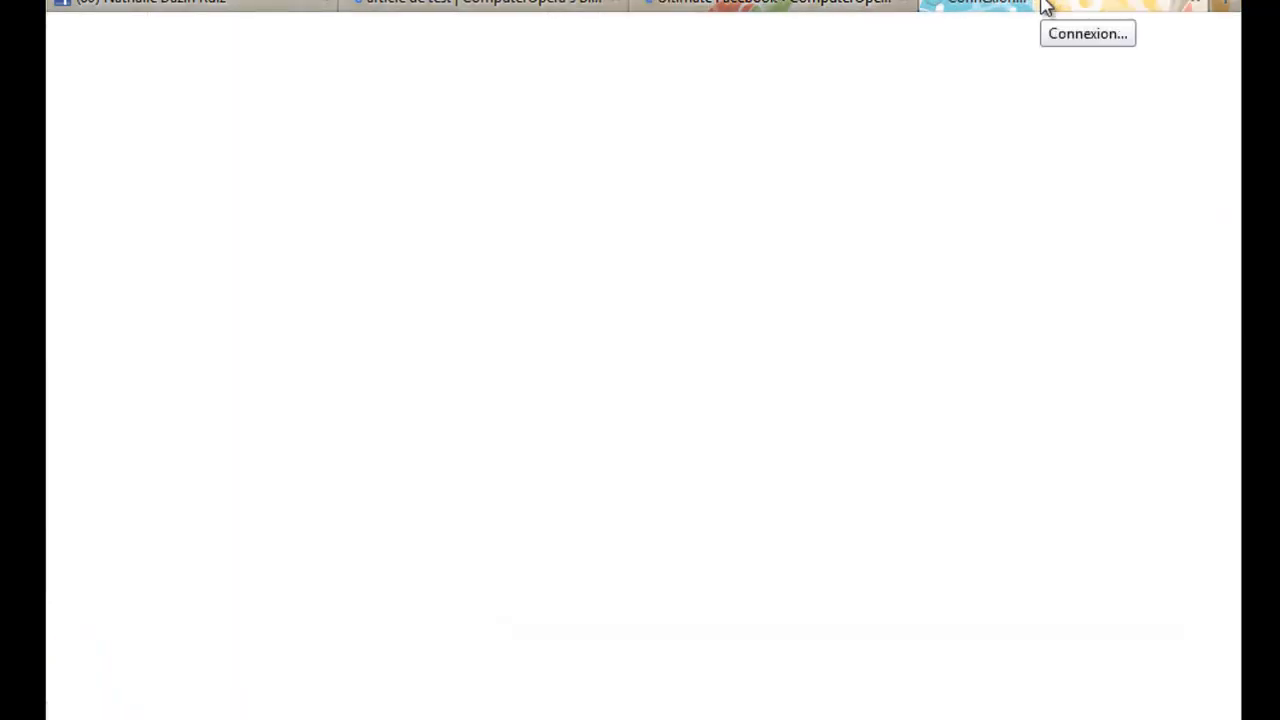
left_click(740, 6)
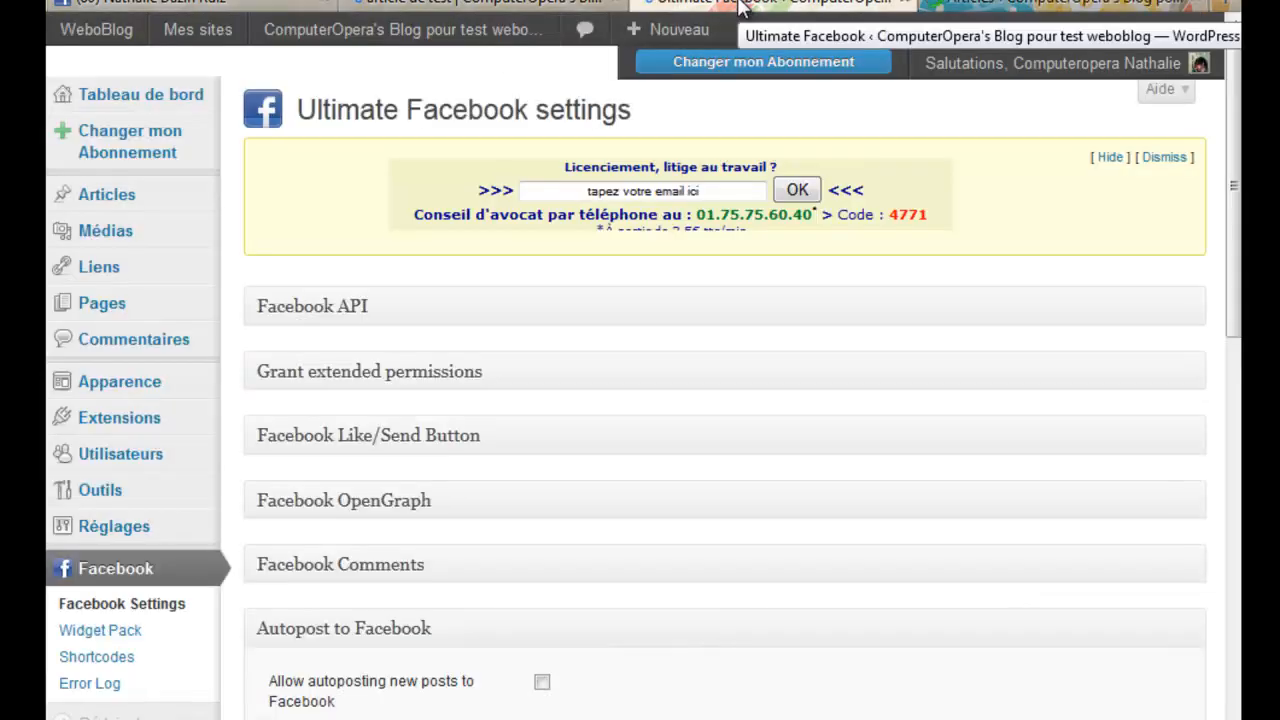
scroll(634, 429, "down", 2)
scroll(634, 429, "down", 1)
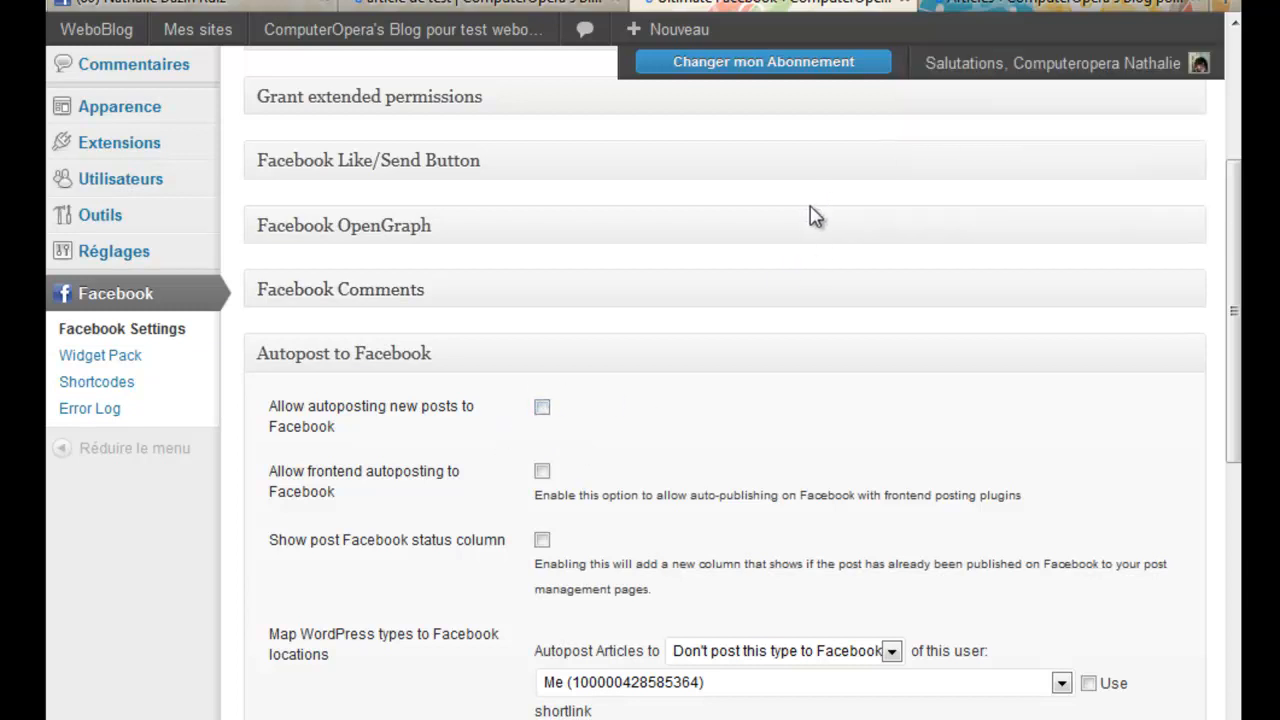
left_click(1022, 5)
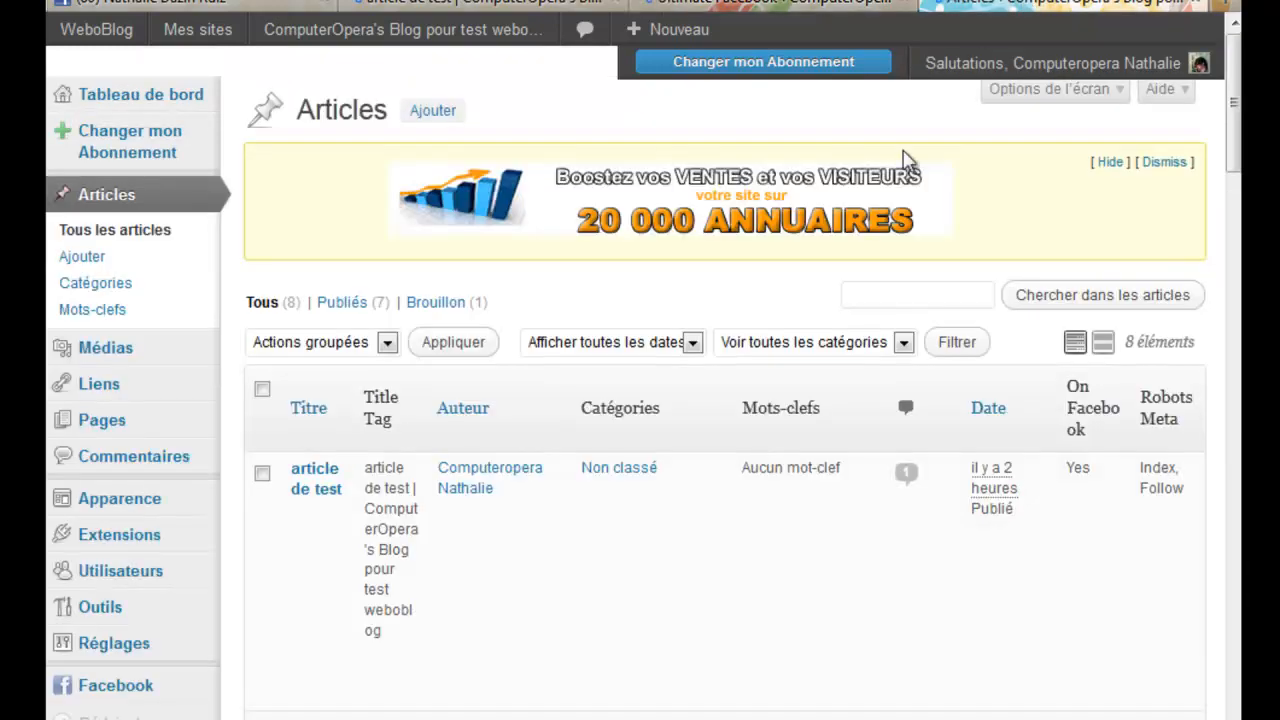
Open "article de test" for editing and examine its Facebook Publishing options
left_click(316, 516)
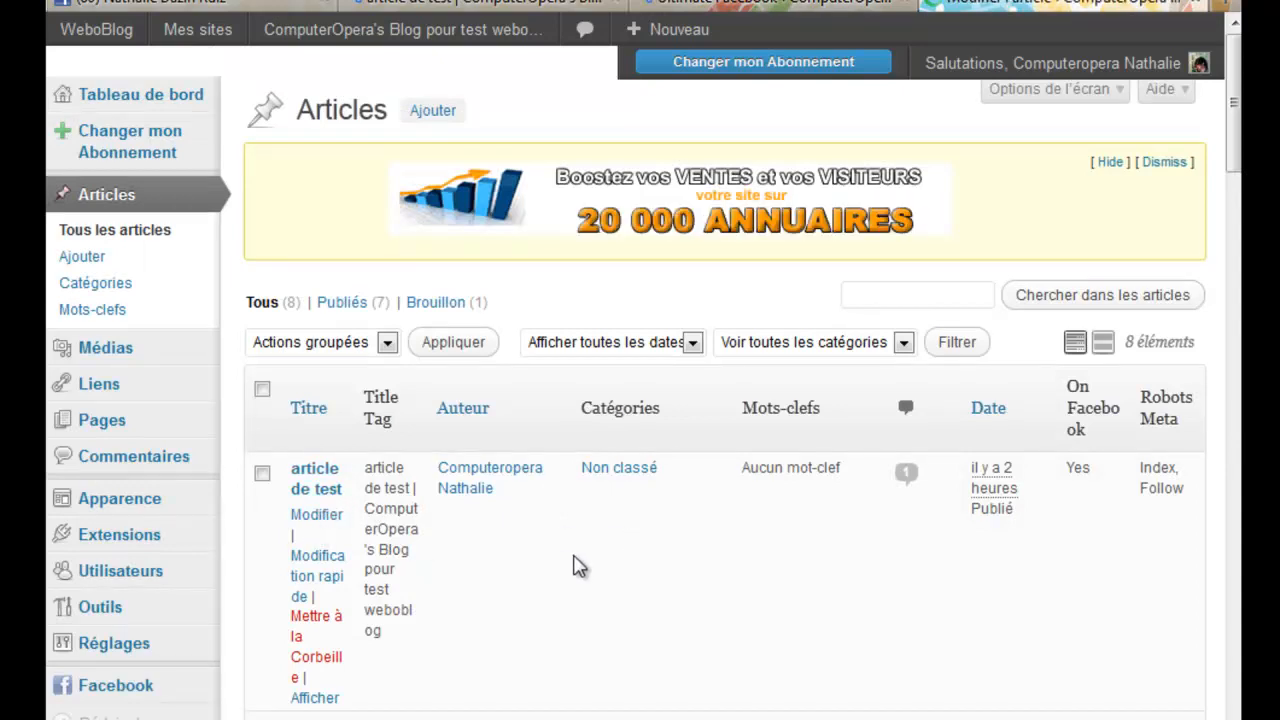
scroll(573, 560, "down", 5)
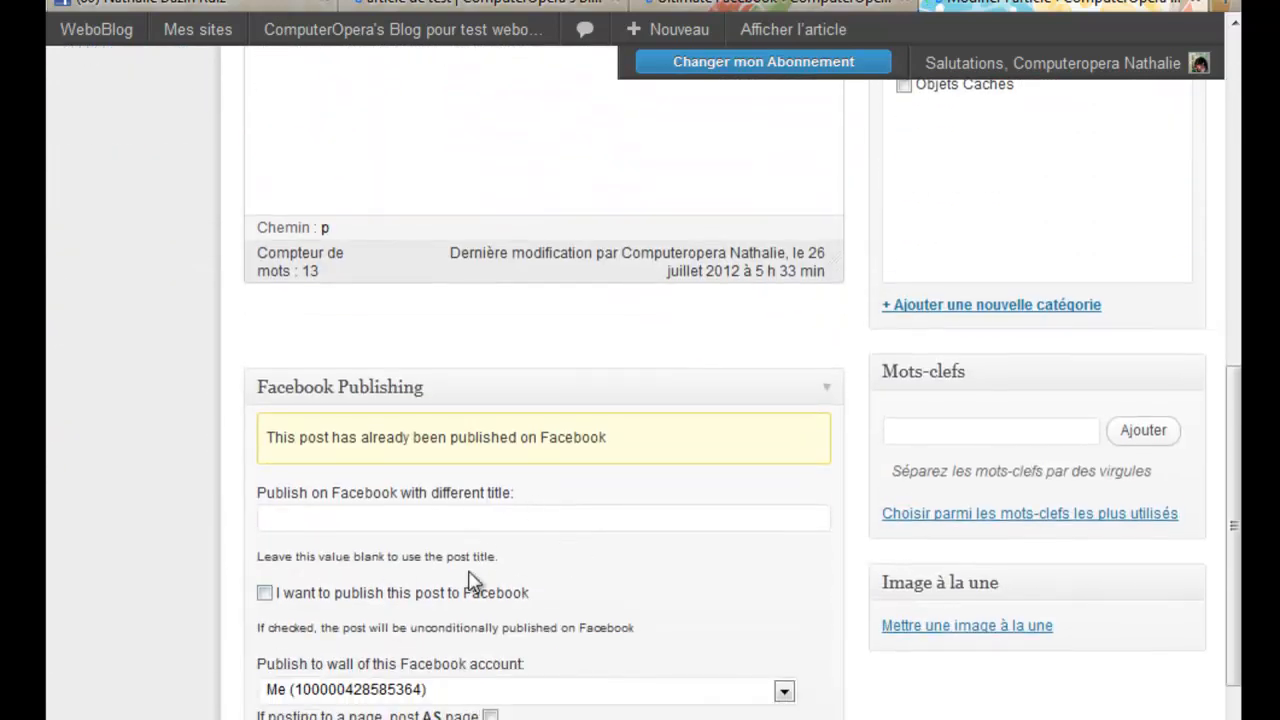
scroll(471, 580, "up", 3)
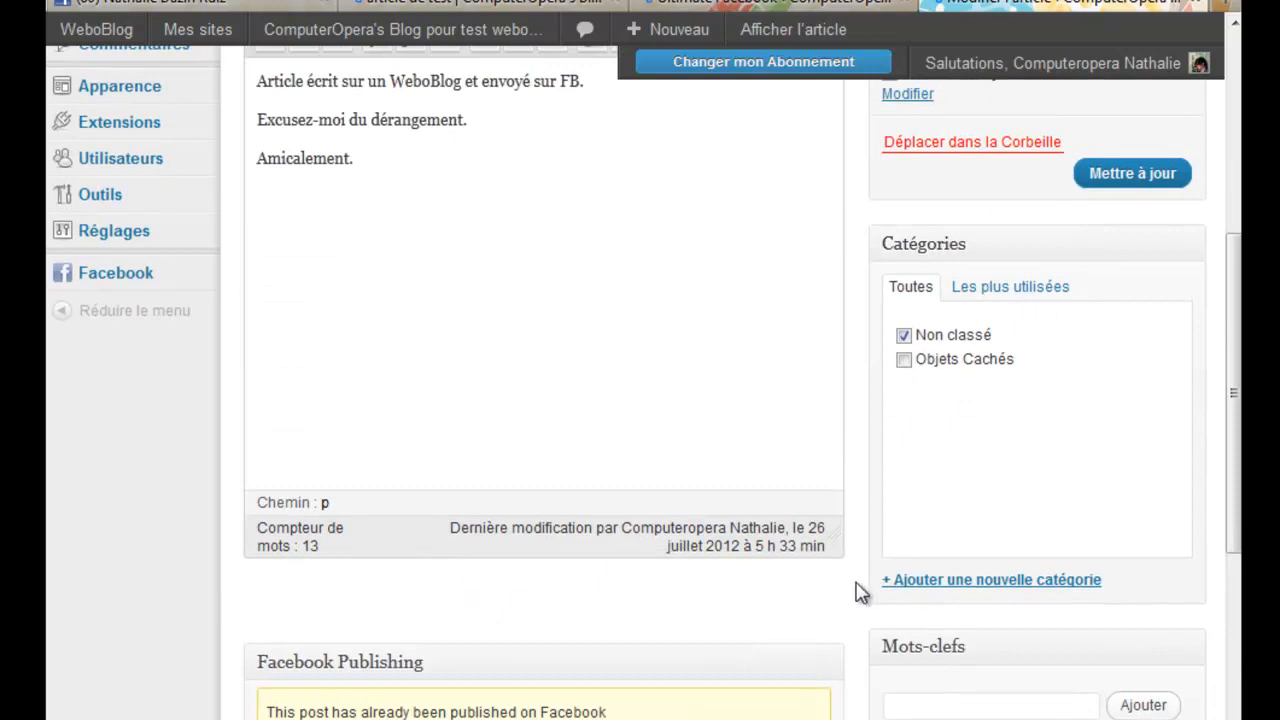
scroll(862, 592, "down", 3)
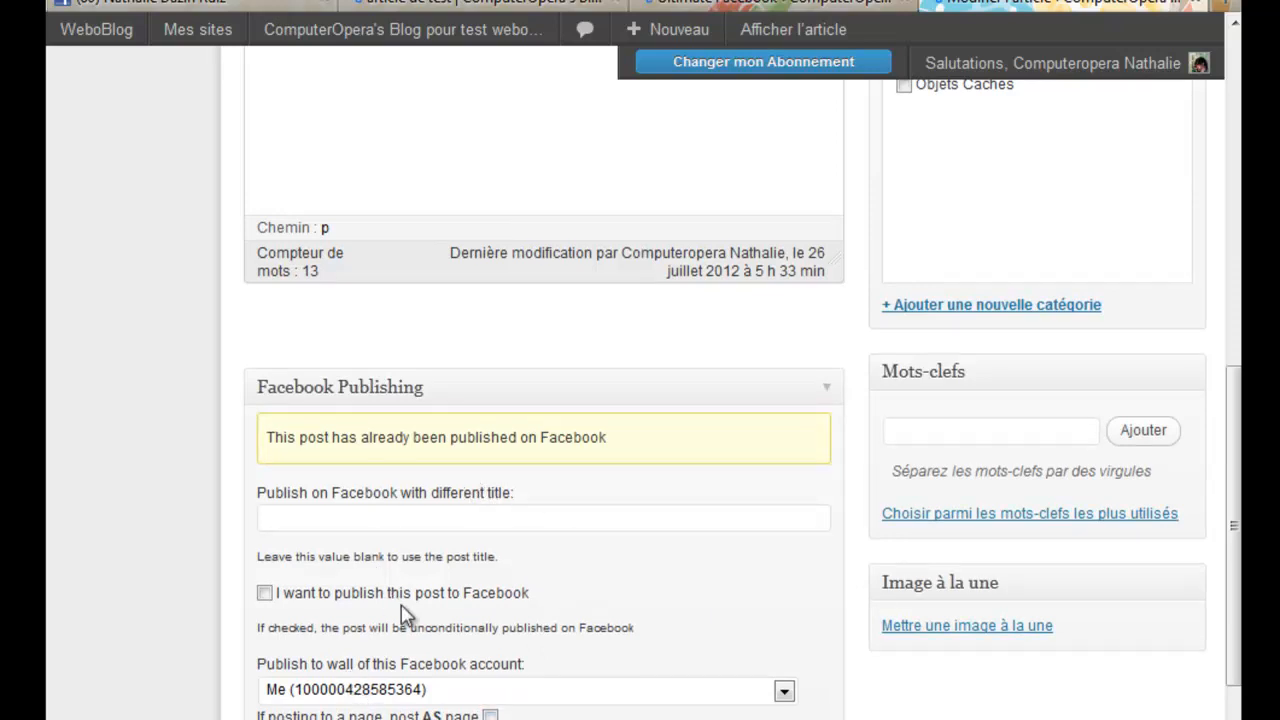
Compare the "Allow autoposting new posts to Facebook" setting with the Facebook Publishing and publication options of "article de test"
left_click(735, 5)
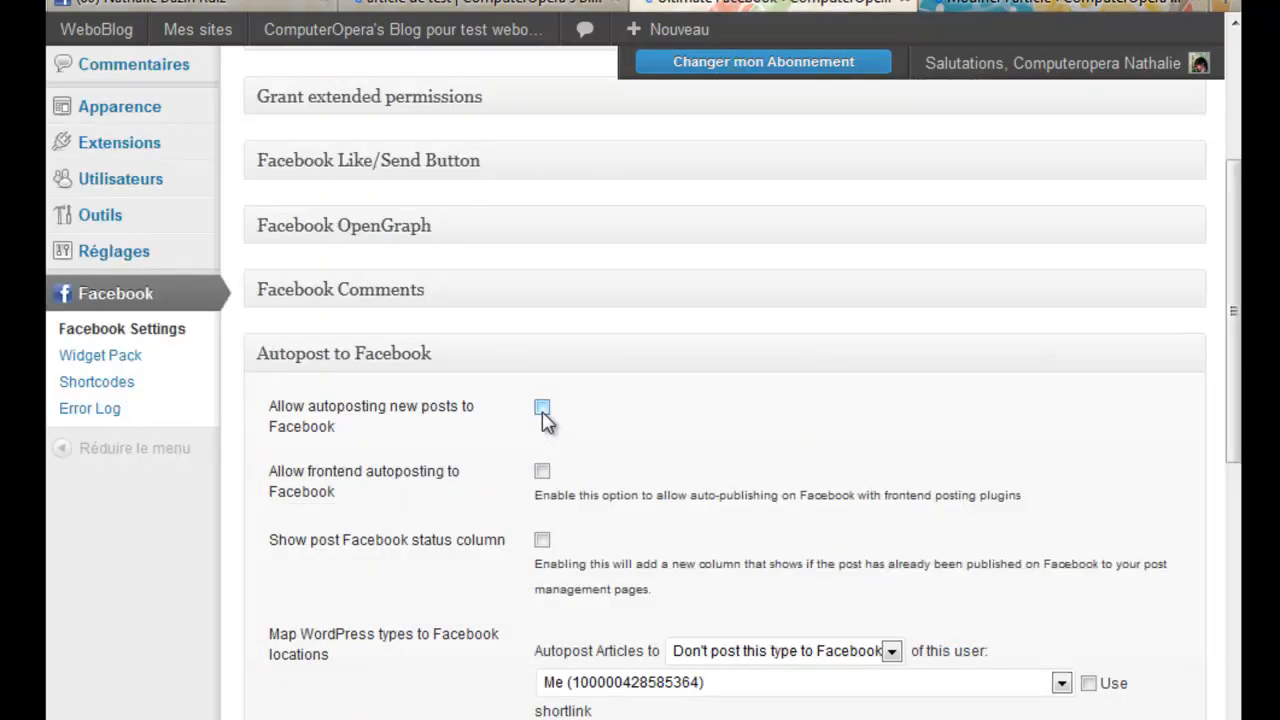
left_click(1005, 8)
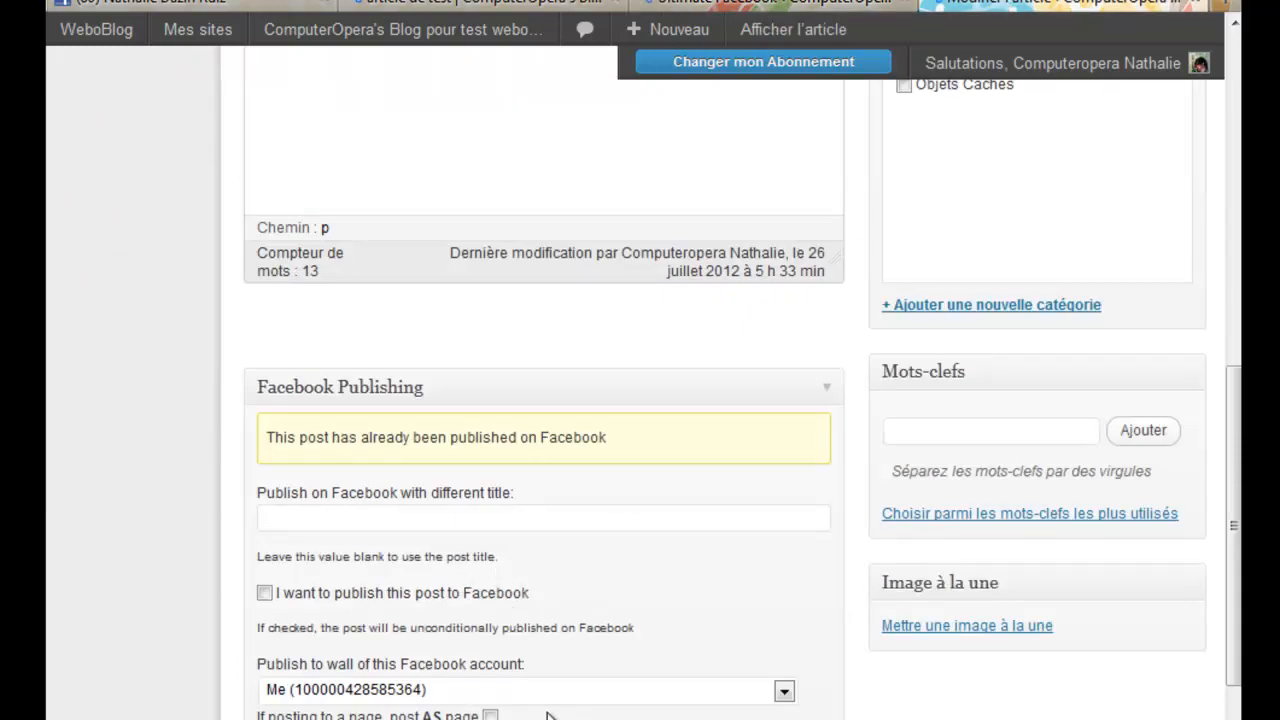
scroll(500, 600, "up", 3)
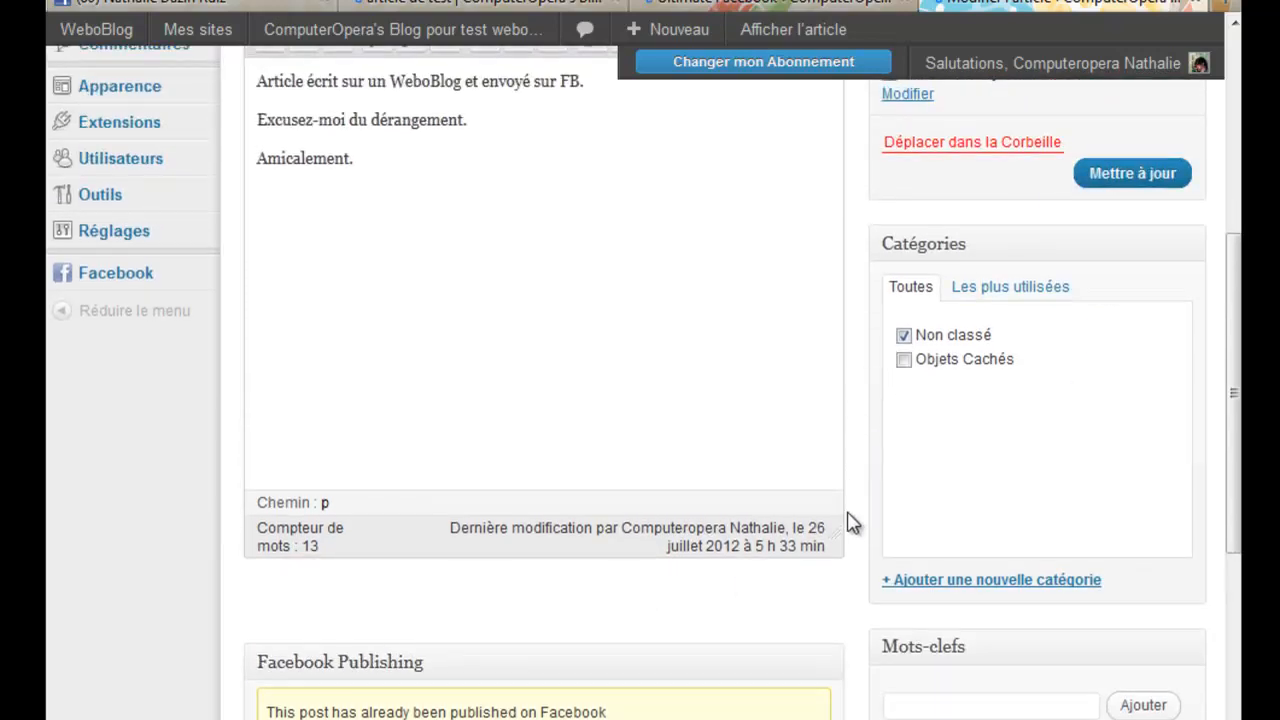
scroll(849, 521, "up", 2)
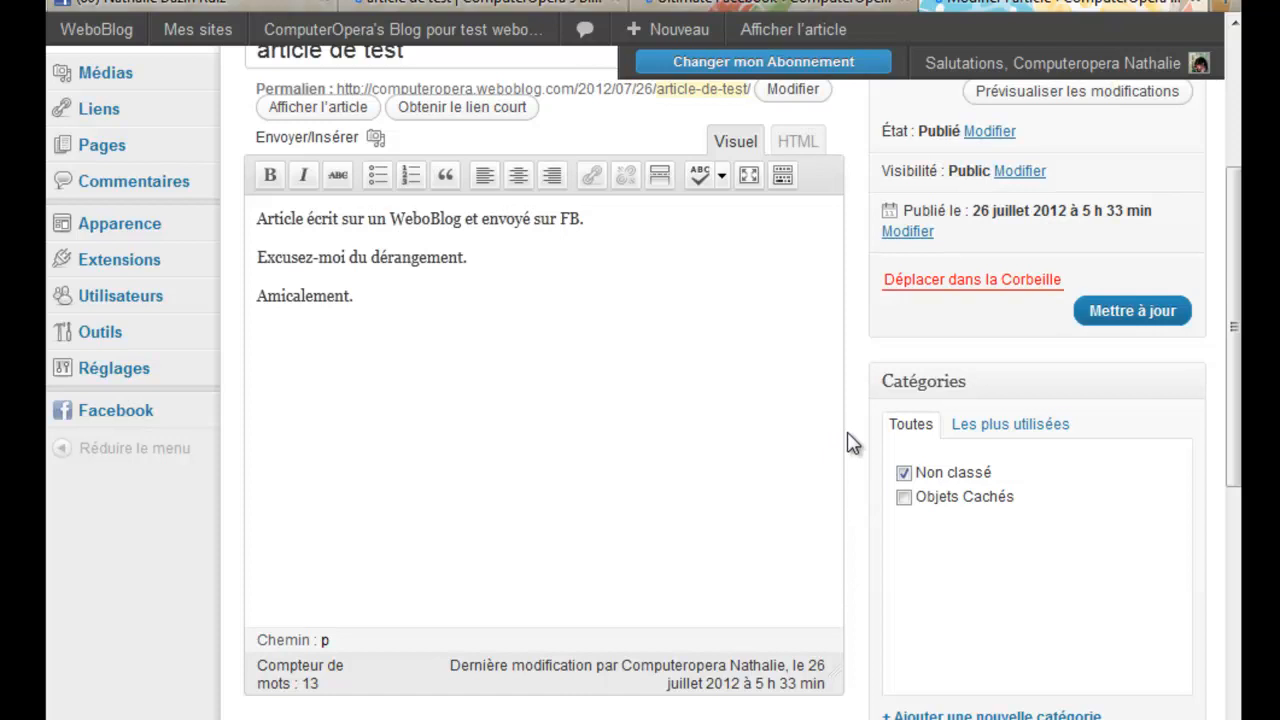
Review the "Show post Facebook status column" setting and examine the "On Facebook" column in the list of all articles
left_click(724, 8)
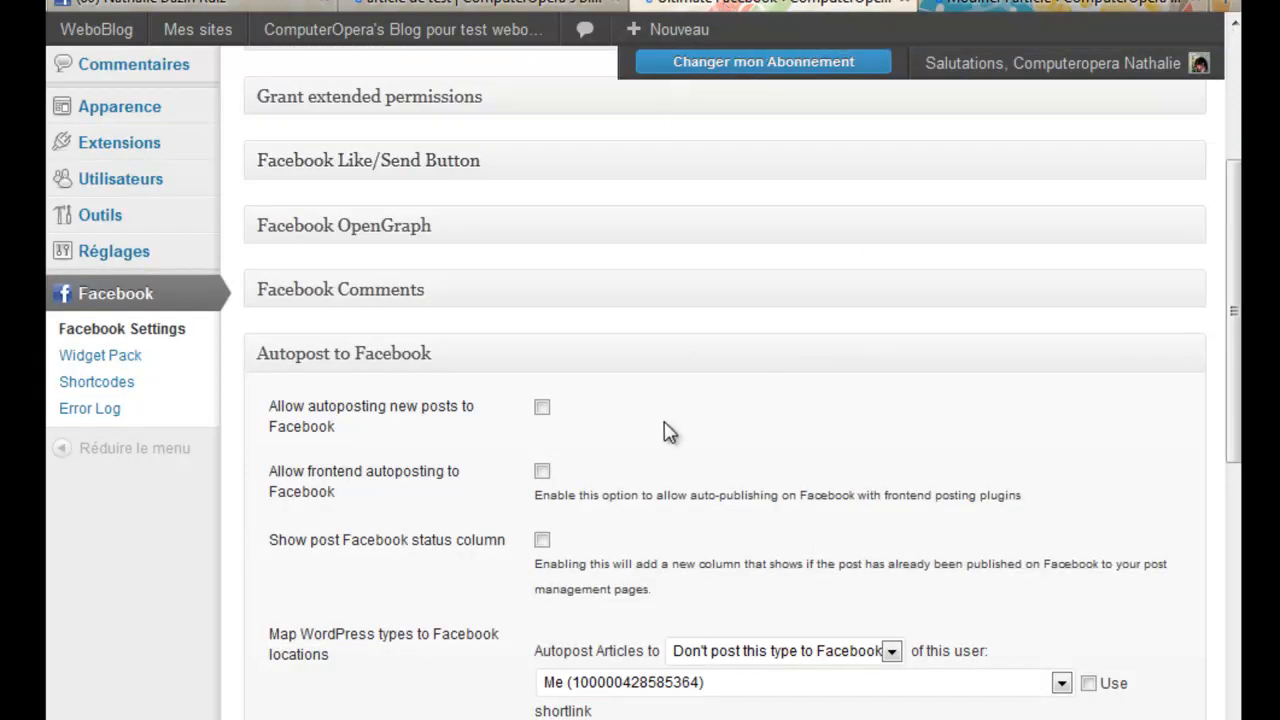
scroll(668, 432, "down", 3)
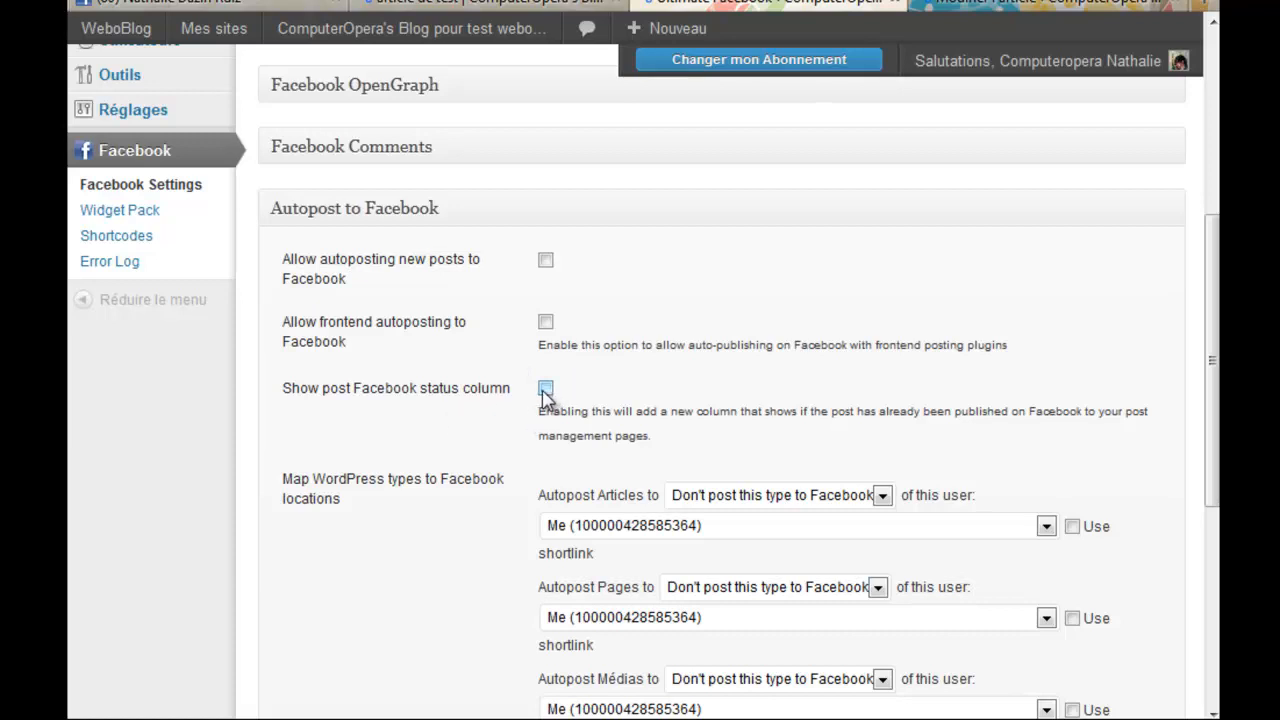
left_click(975, 10)
scroll(362, 212, "up", 2)
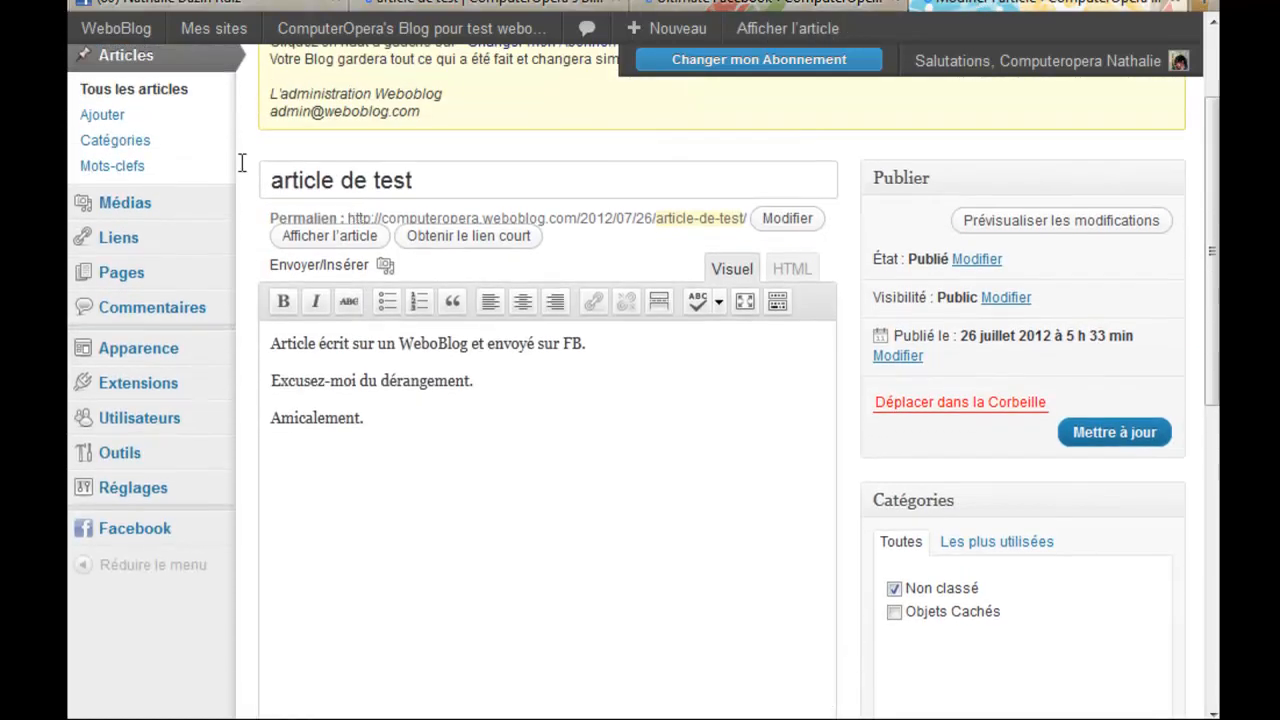
left_click(136, 89)
scroll(510, 218, "up", 3)
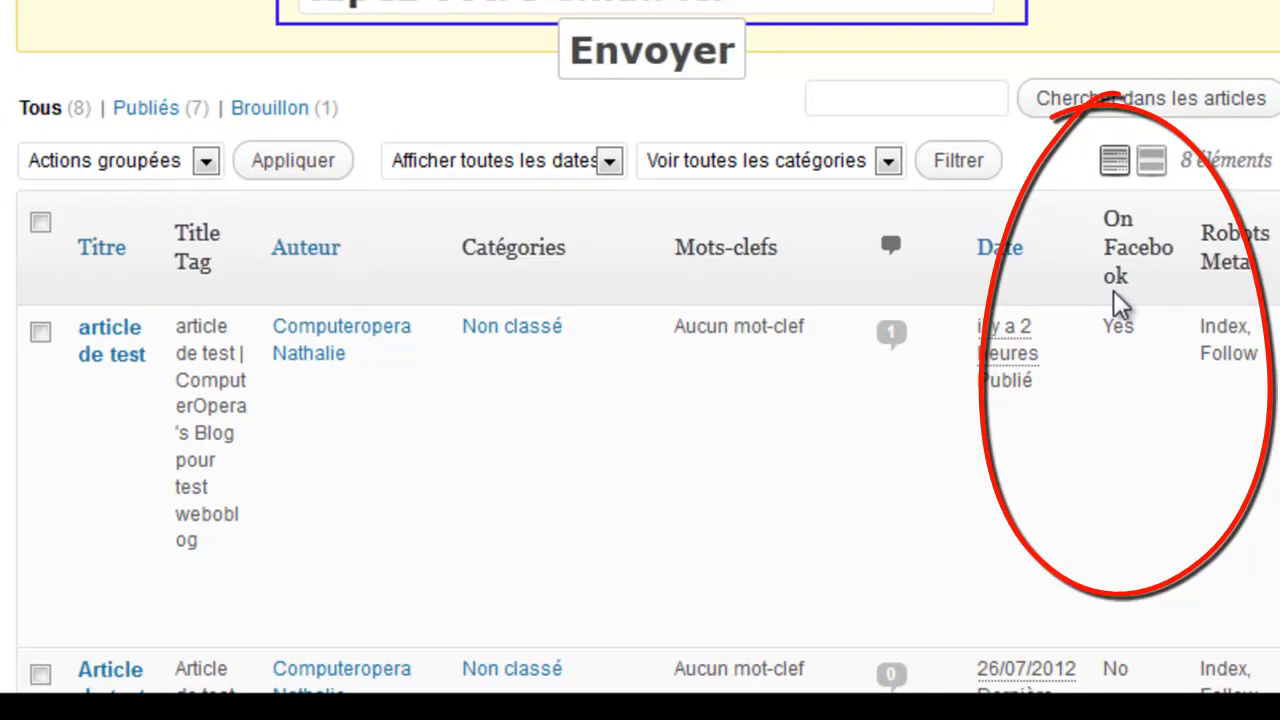
scroll(1072, 411, "down", 2)
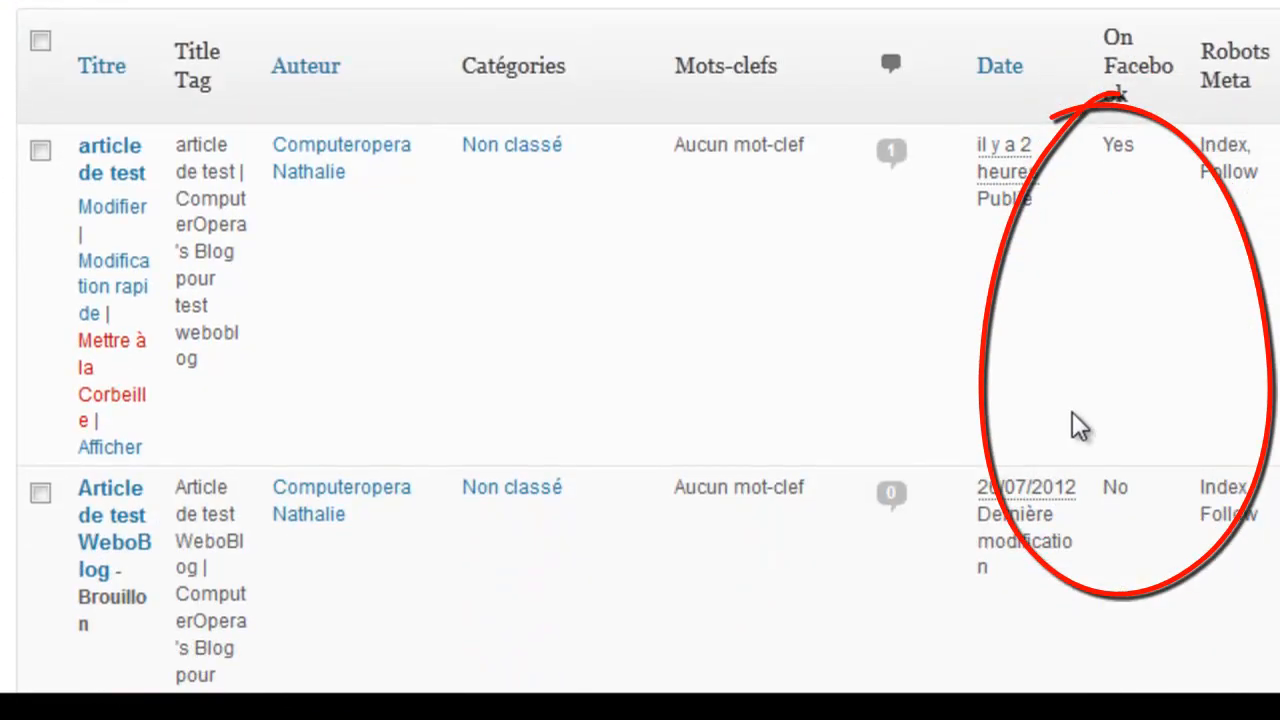
scroll(1072, 411, "up", 2)
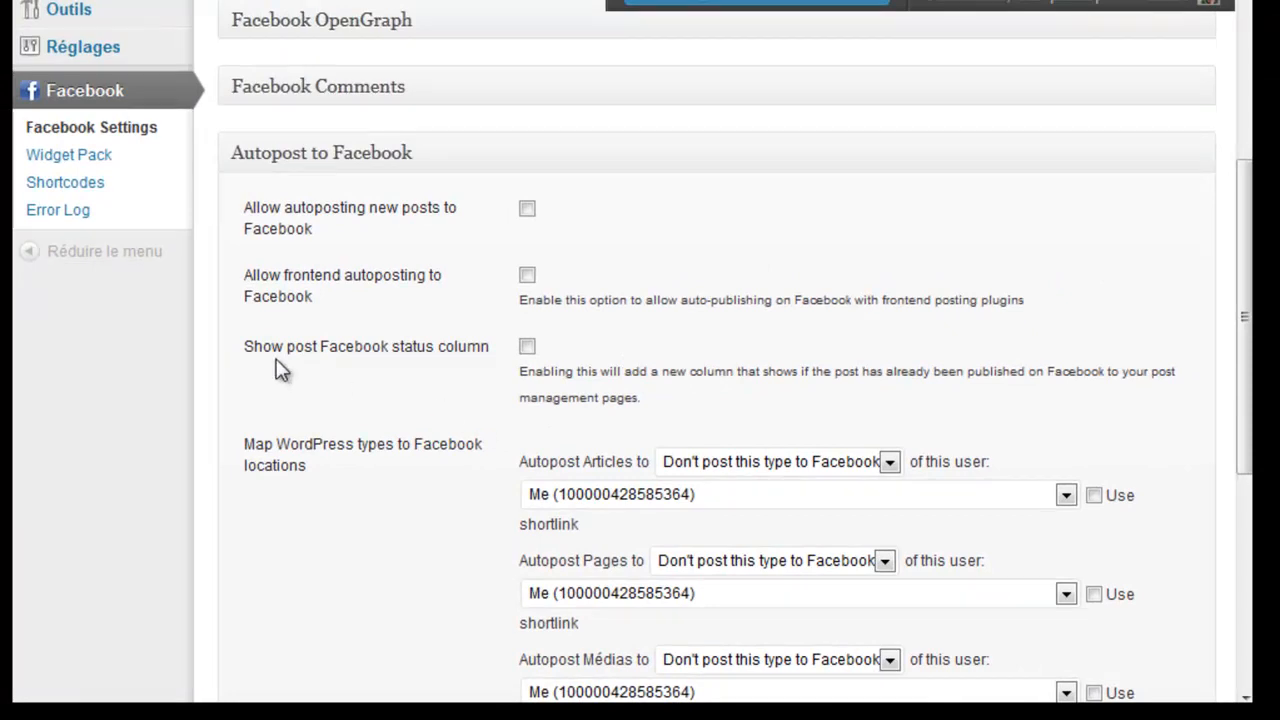
Review the Facebook location choices for autoposting articles, pages and media, and the option that disallows individual posts to Facebook
scroll(496, 458, "down", 3)
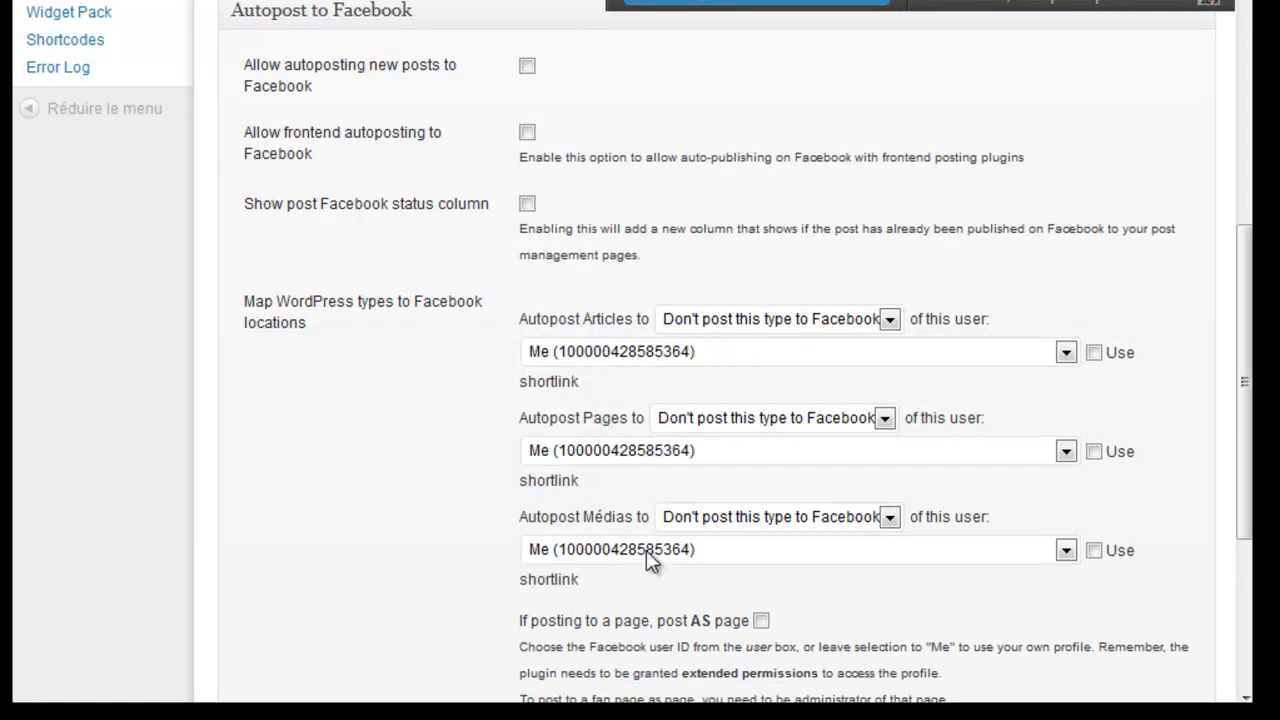
left_click(889, 320)
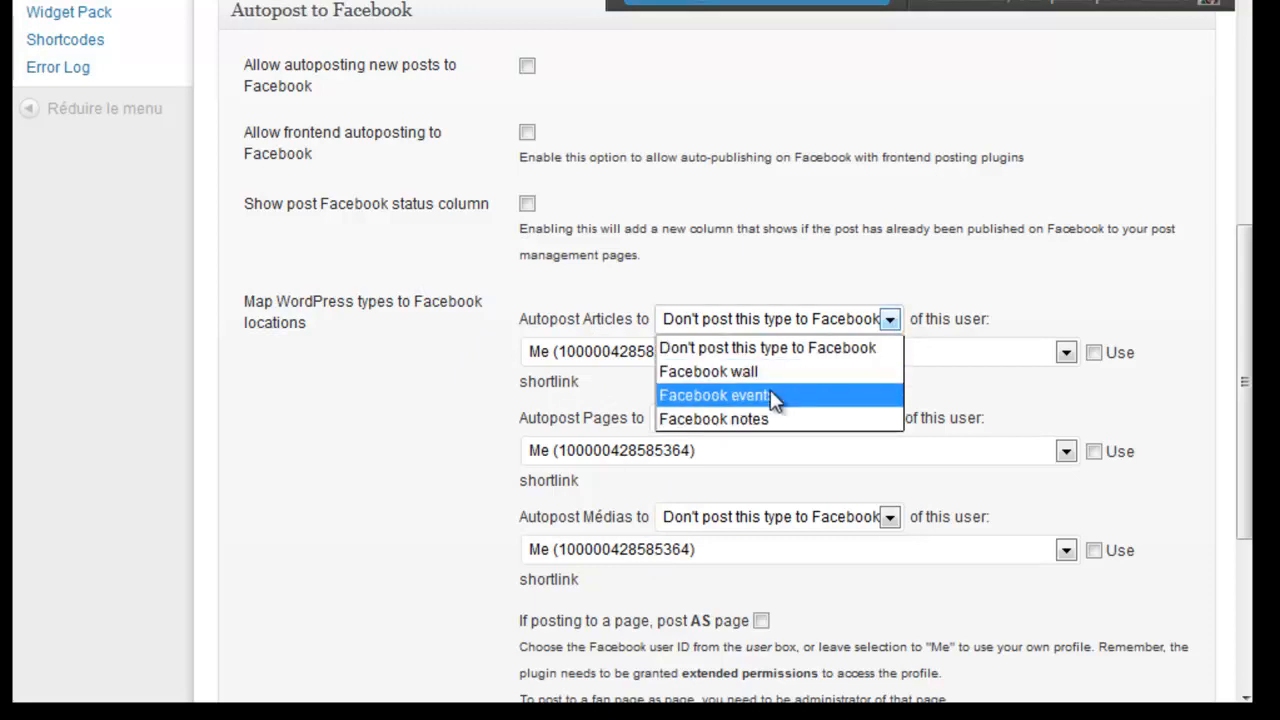
left_click(1019, 288)
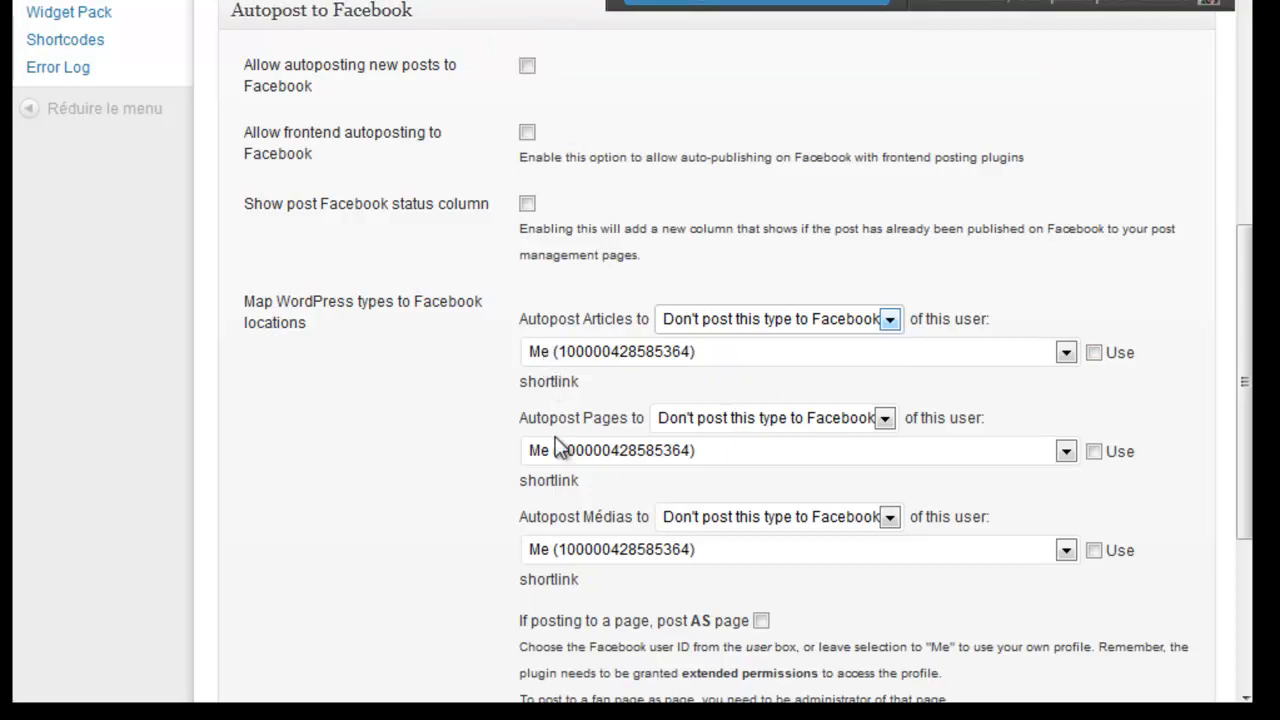
scroll(452, 500, "down", 1)
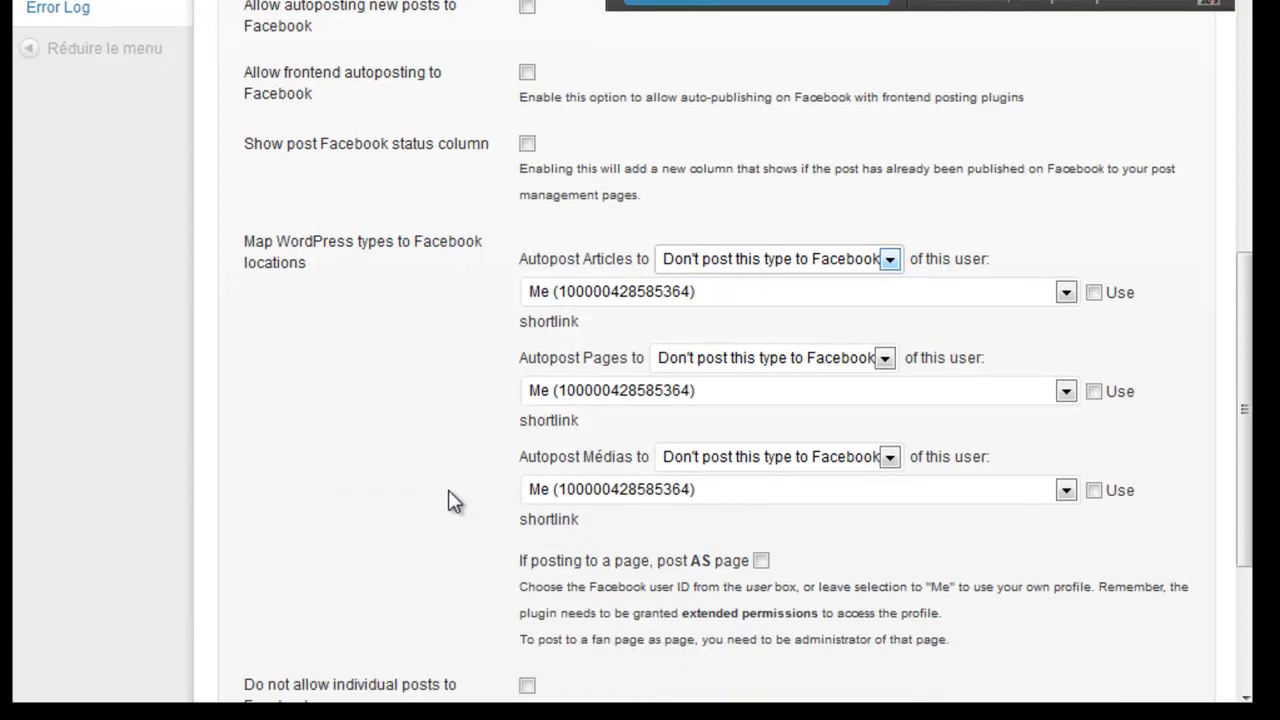
scroll(452, 500, "down", 1)
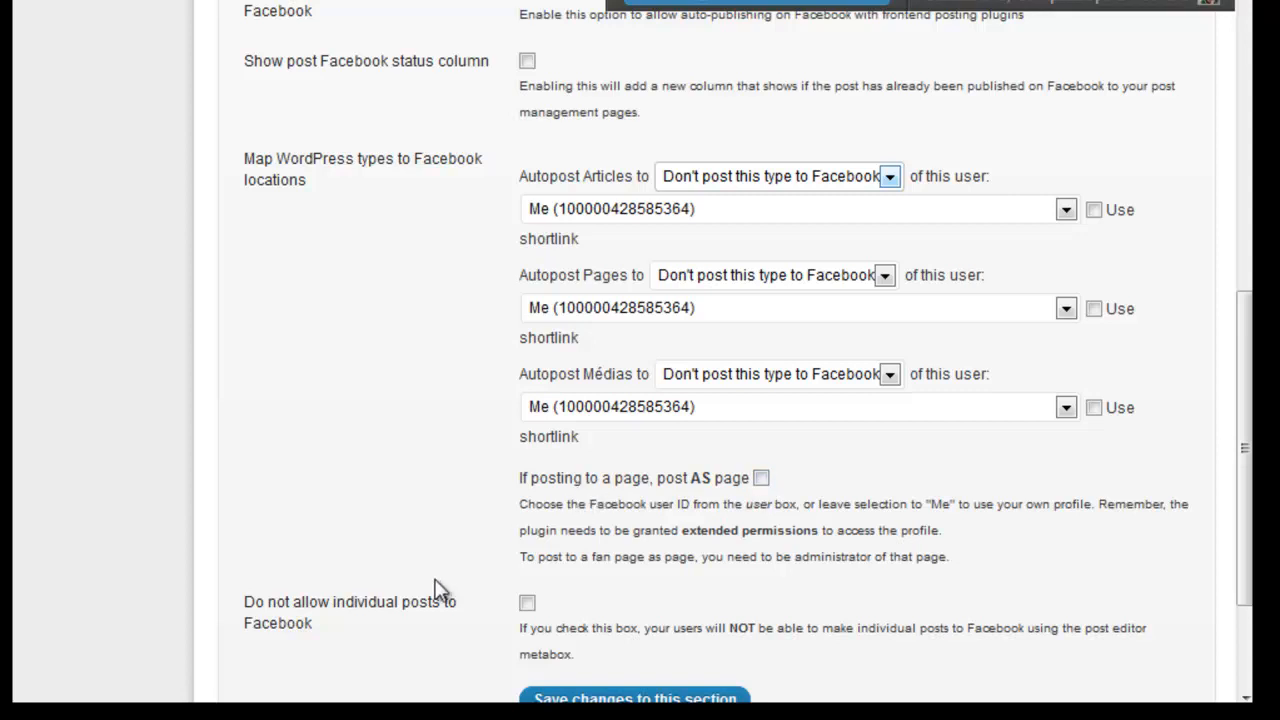
scroll(440, 590, "down", 3)
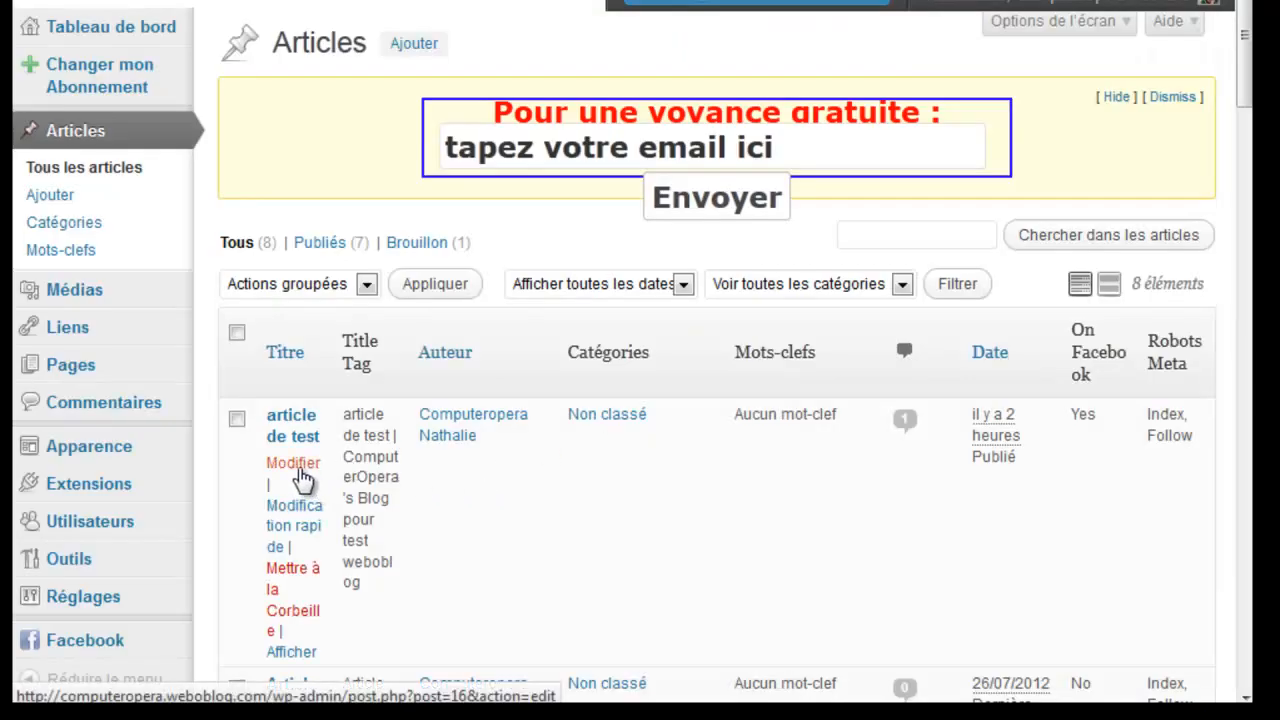
Open "article de test" for editing to check its Facebook Publishing options, and return to the Autopost to Facebook settings
left_click(300, 472)
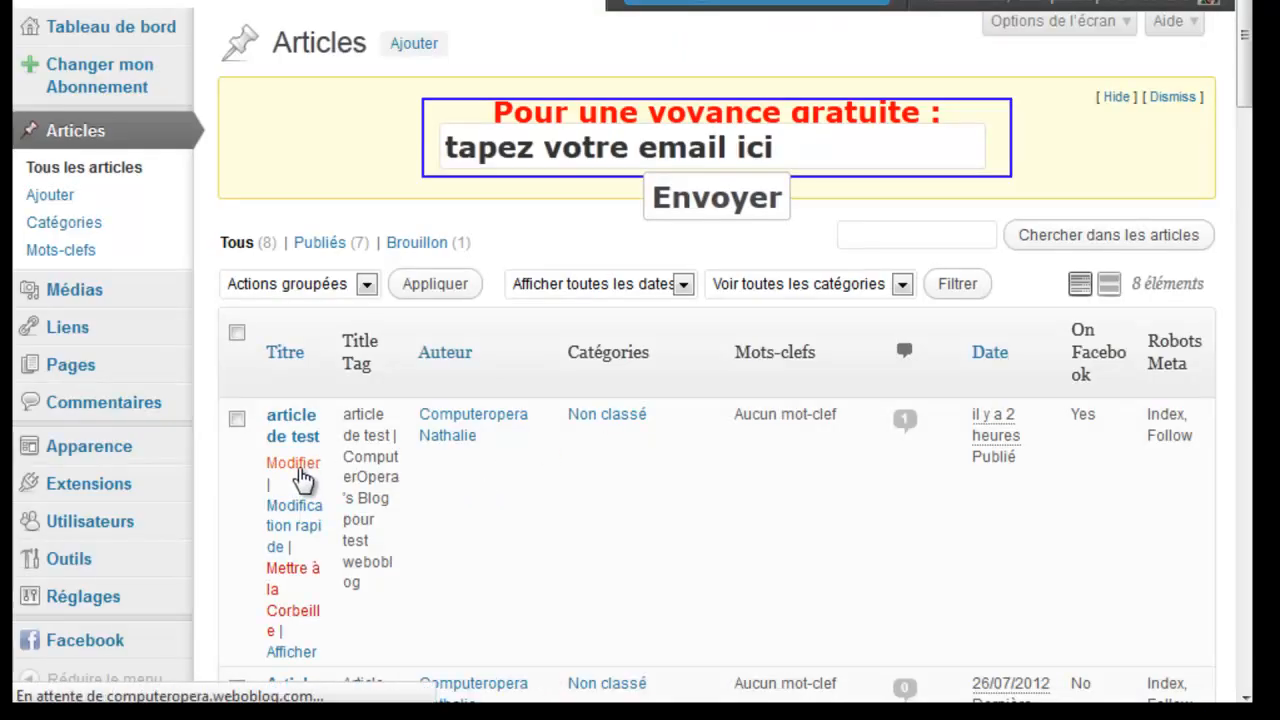
scroll(457, 560, "down", 10)
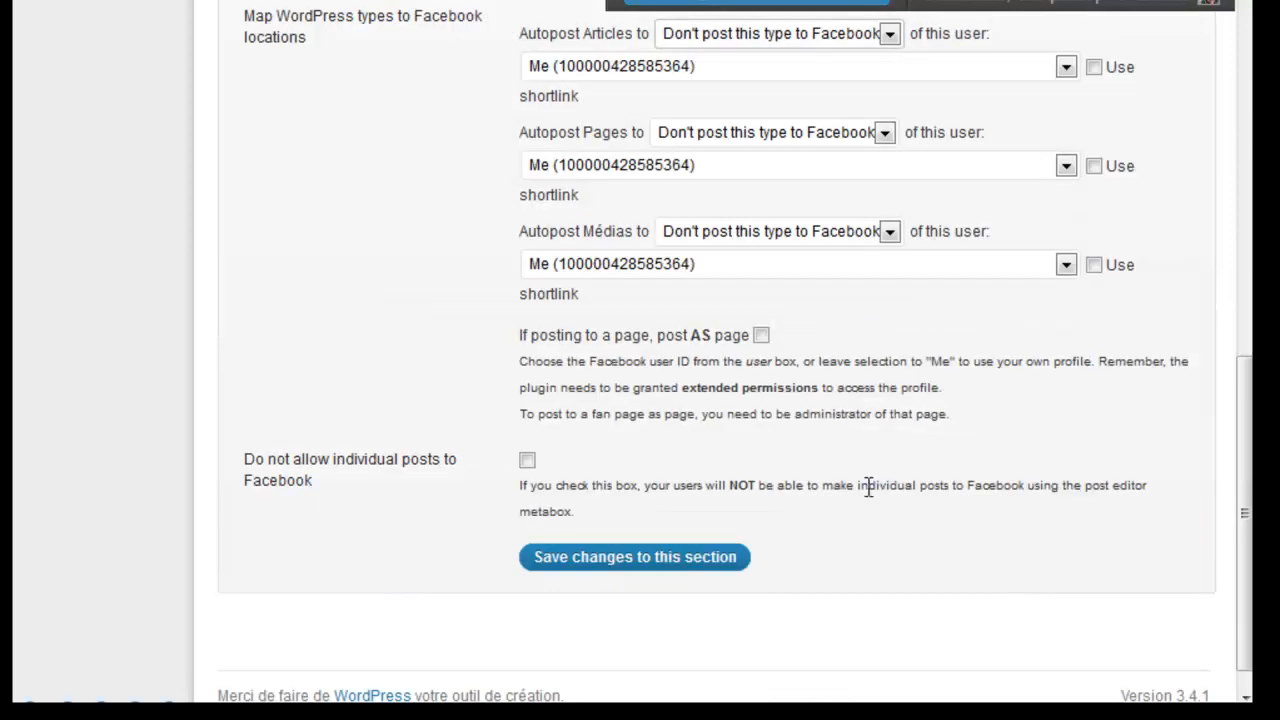
scroll(869, 490, "down", 1)
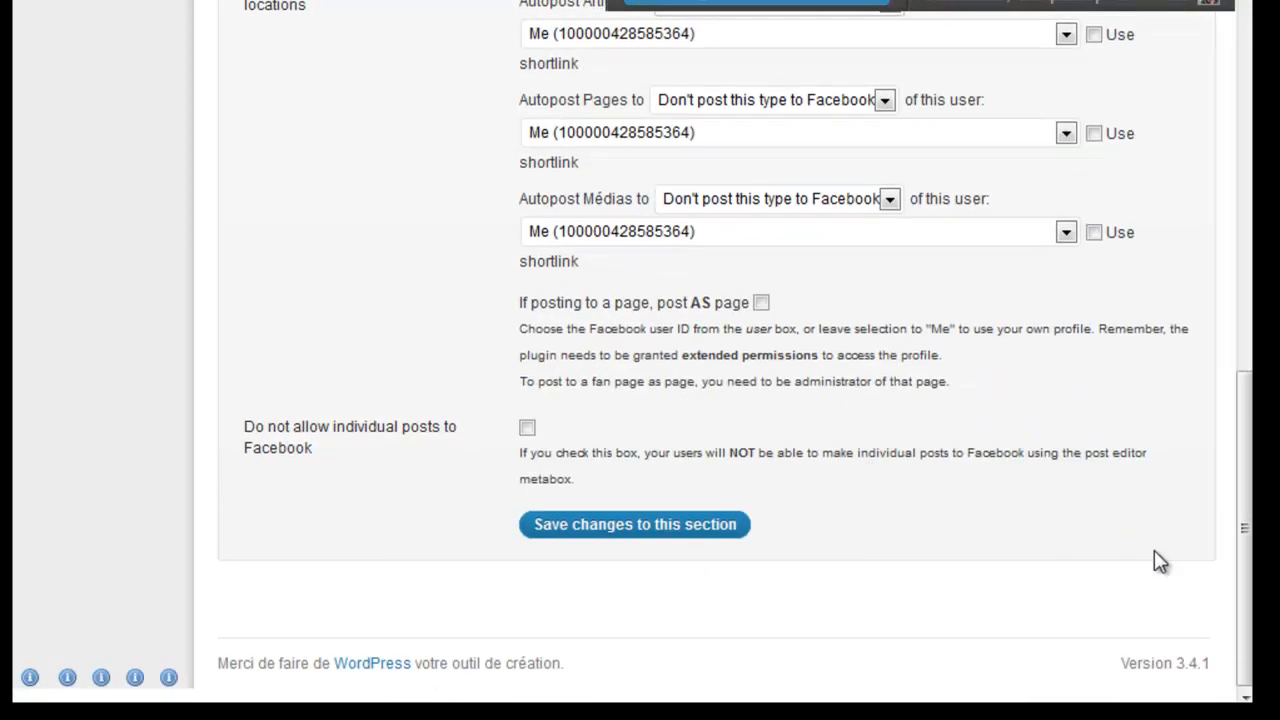
left_click_drag(1242, 530, 1228, 391)
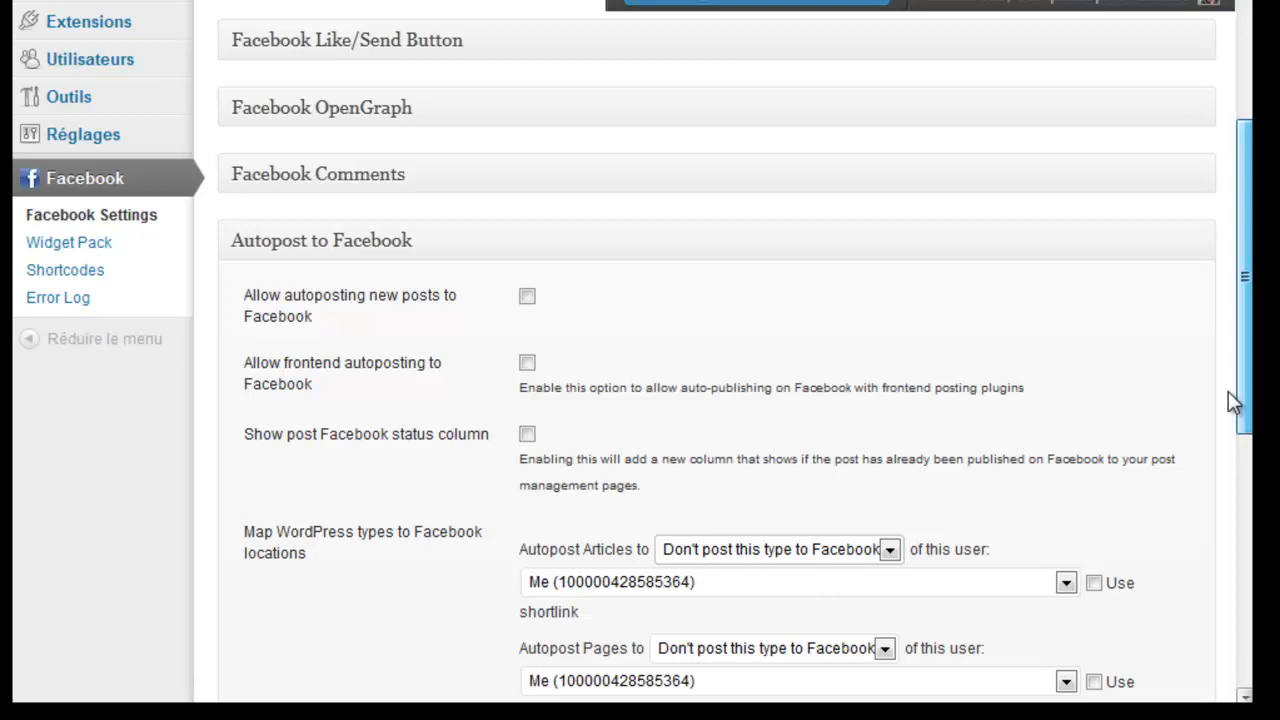
left_click_drag(1243, 420, 1244, 392)
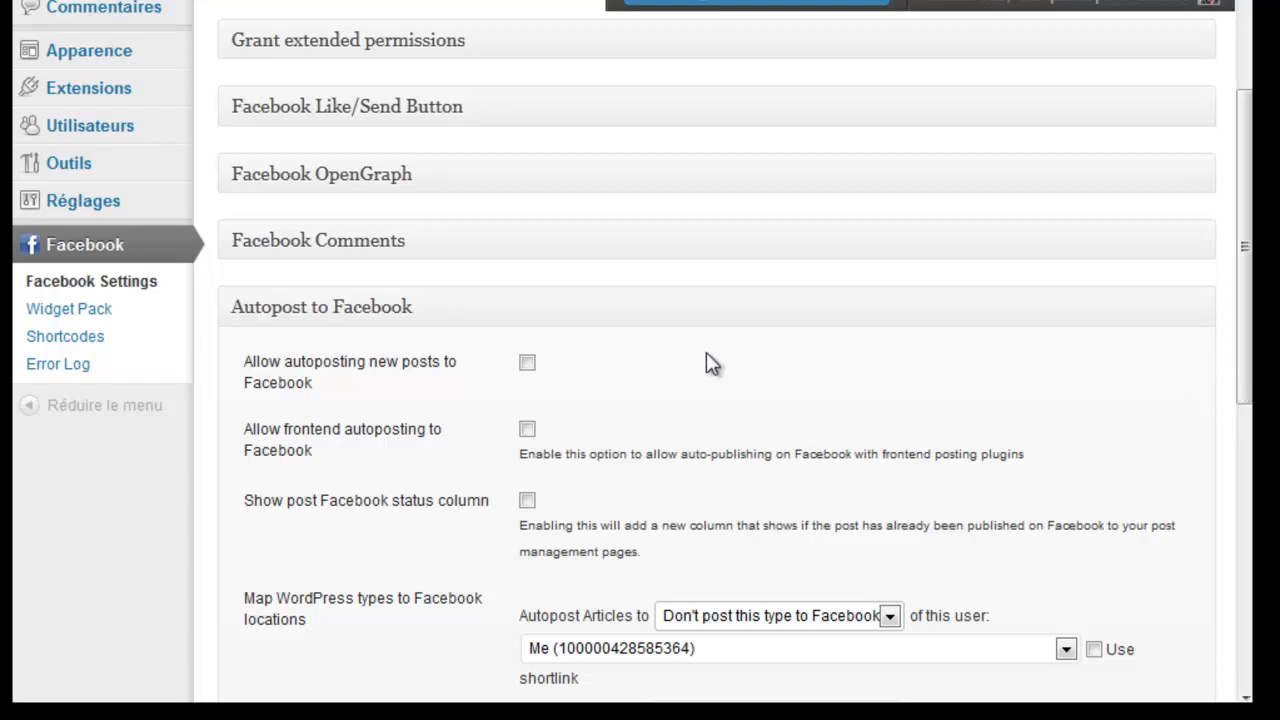
Open the Ultimate Facebook Widget Pack page and look through the available Facebook widgets and their previews
left_click(48, 314)
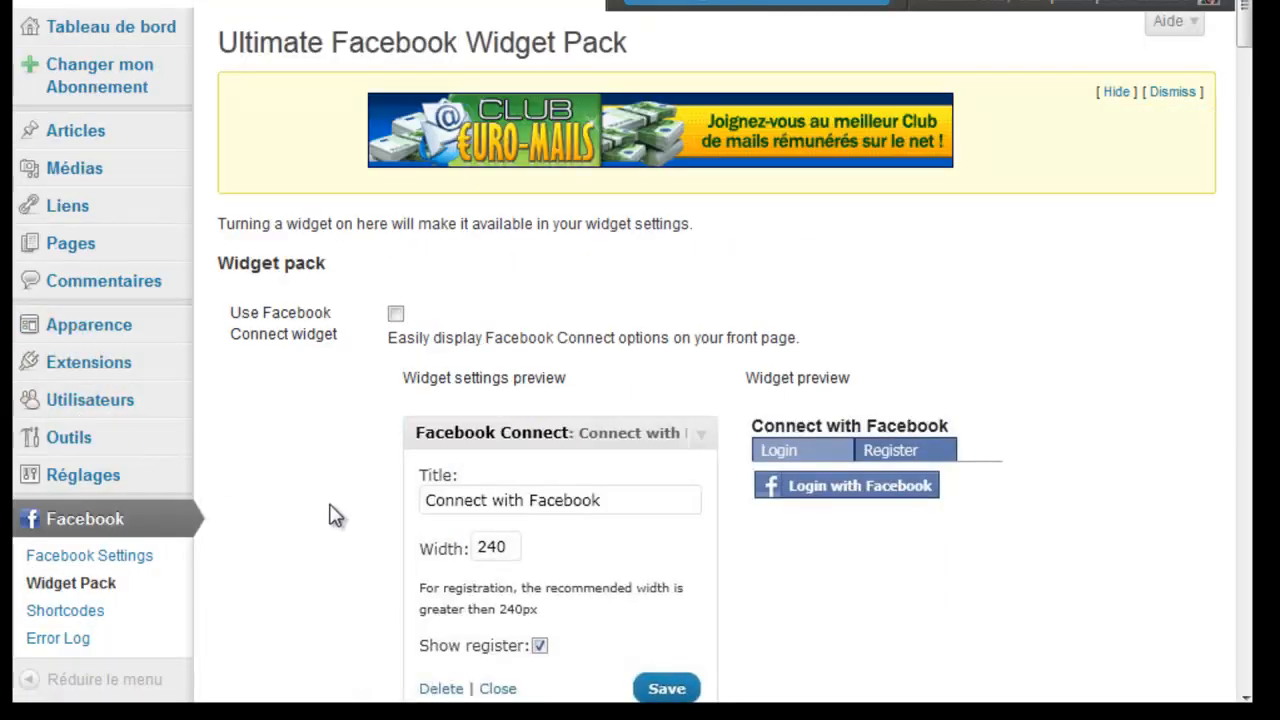
scroll(333, 515, "down", 2)
scroll(333, 515, "down", 12)
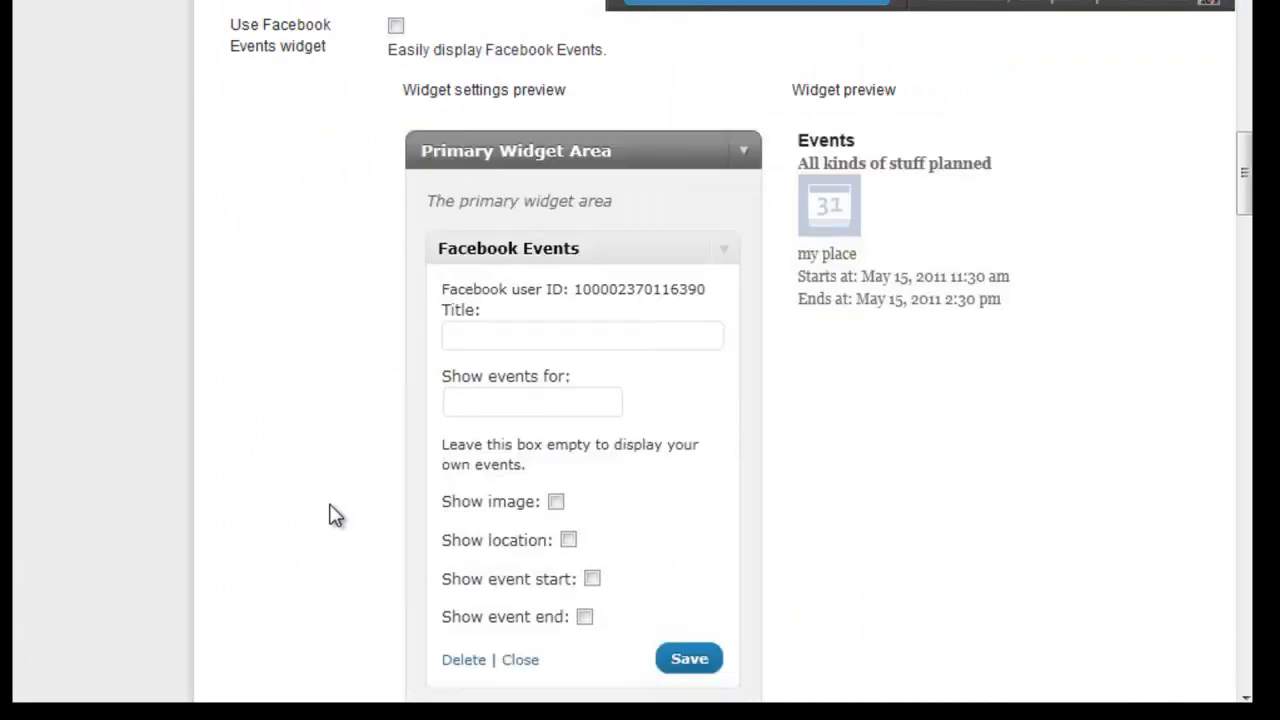
scroll(333, 515, "up", 12)
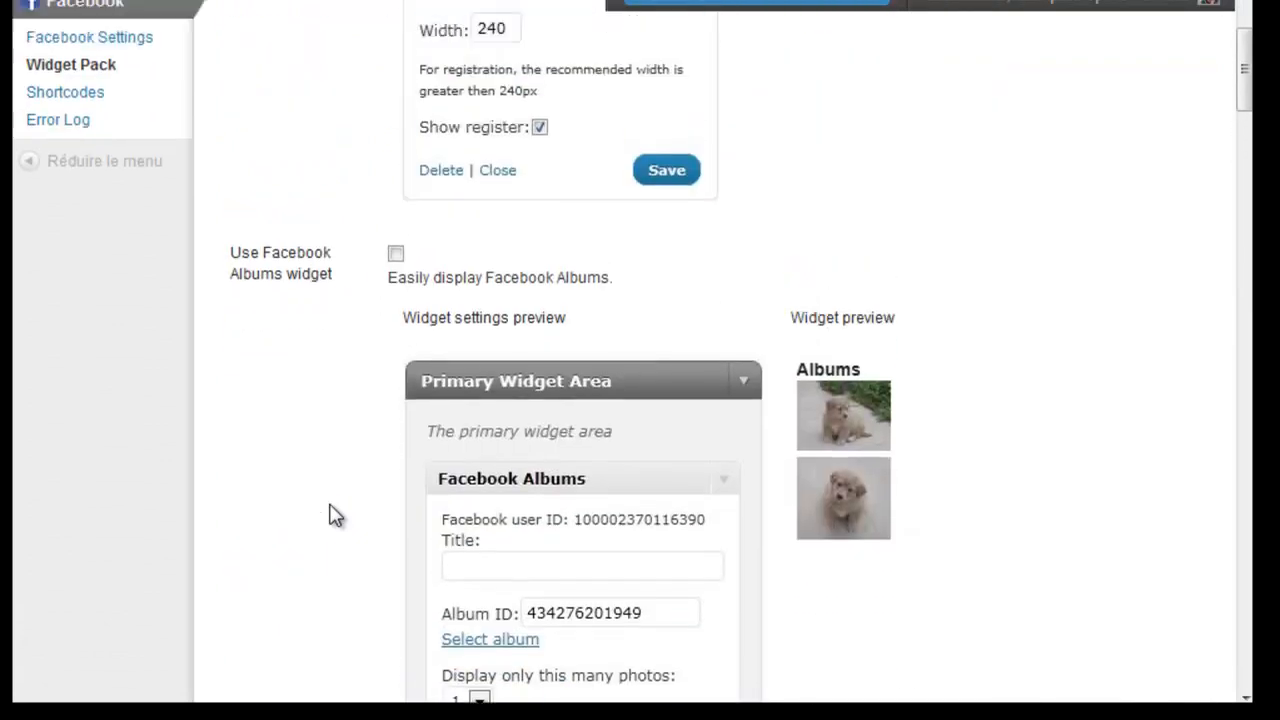
Open the Ultimate Facebook Shortcodes page and read through the Like button, Events, Connect and Album shortcodes
left_click(85, 468)
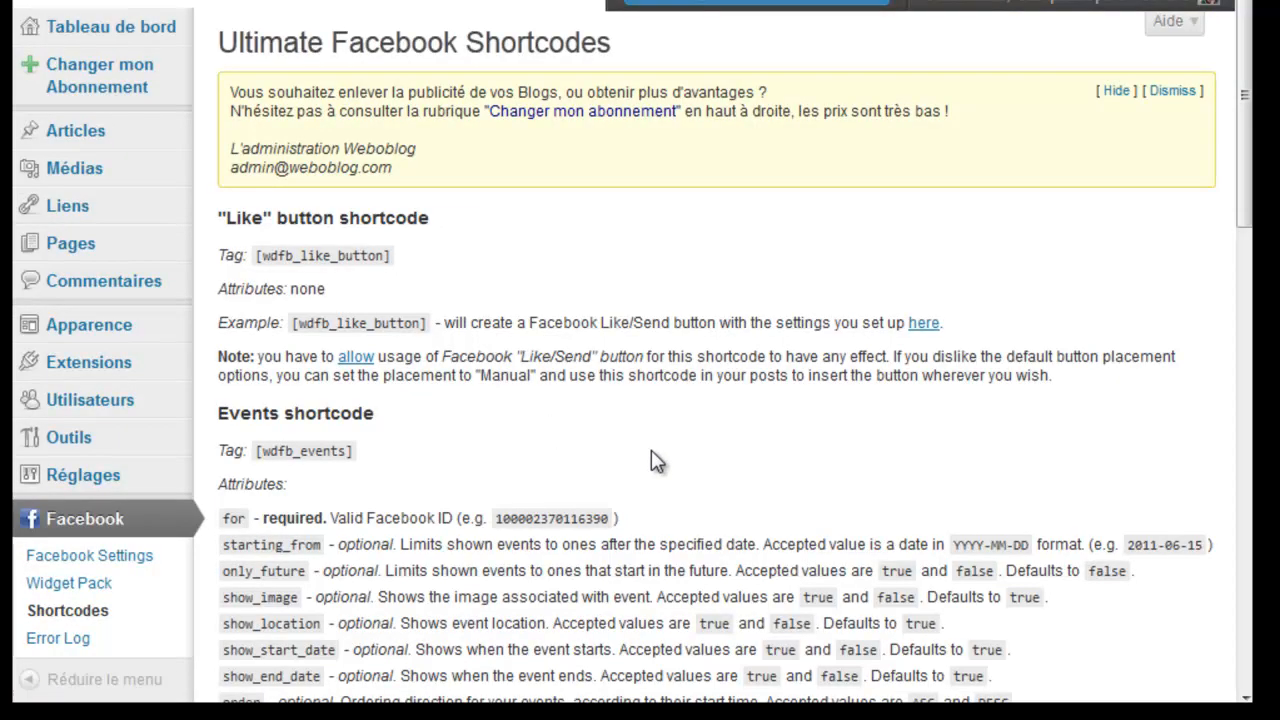
scroll(651, 452, "down", 5)
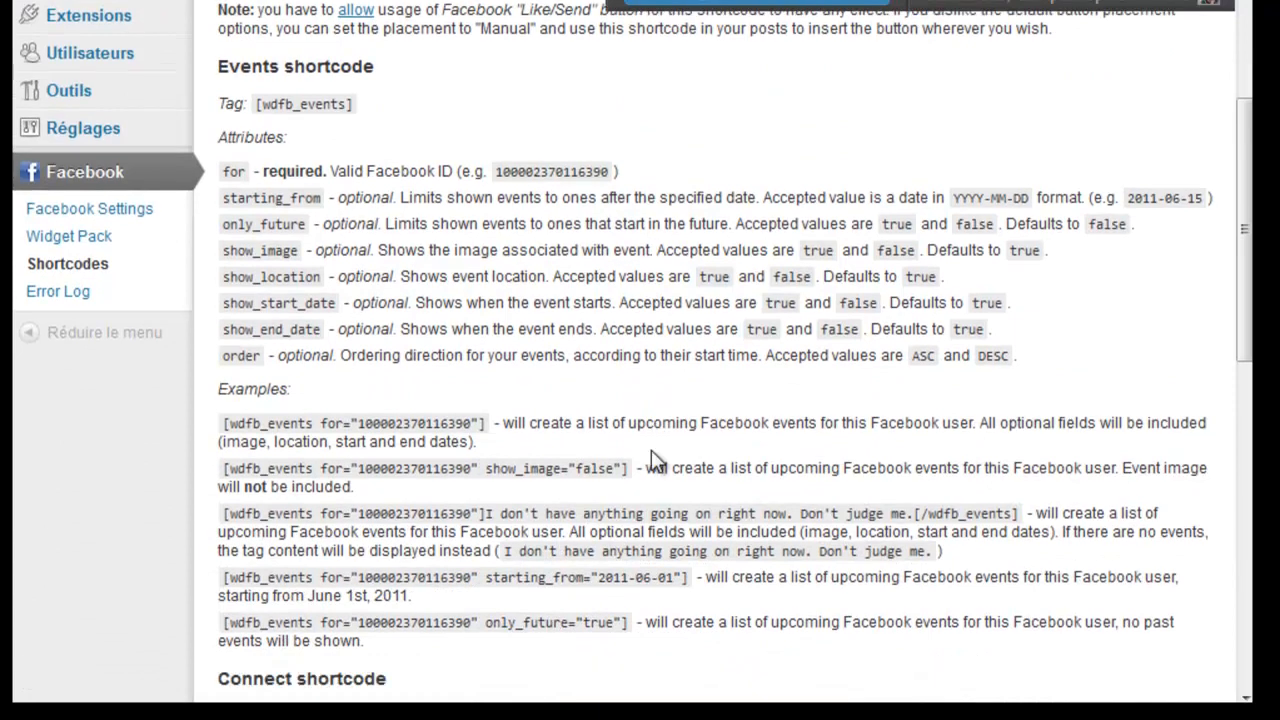
scroll(655, 462, "down", 4)
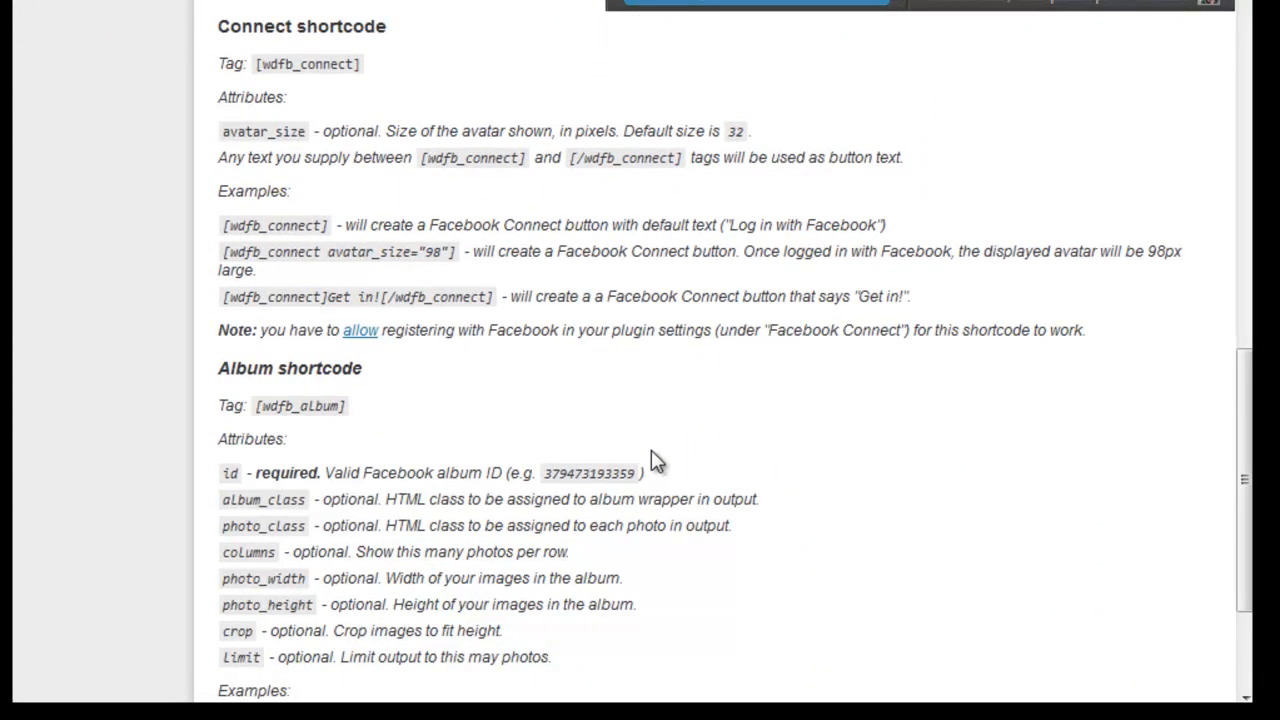
scroll(651, 457, "down", 2)
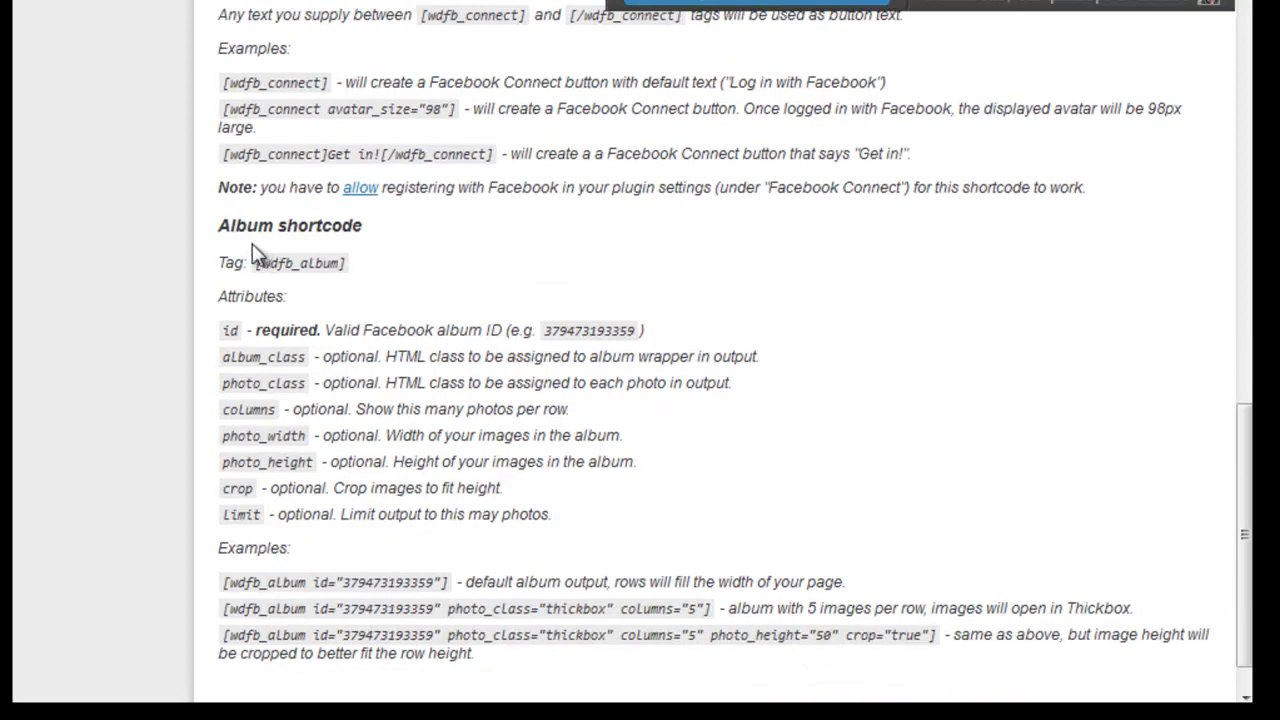
left_click_drag(352, 220, 222, 226)
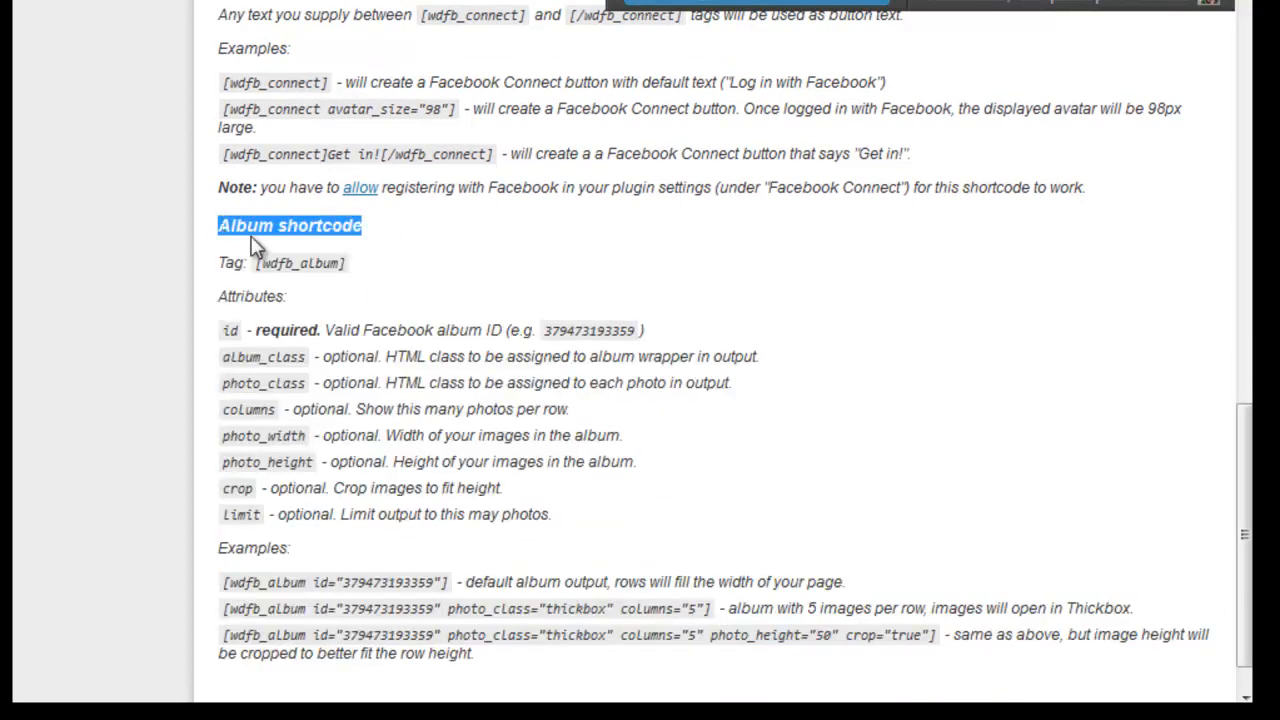
left_click(391, 235)
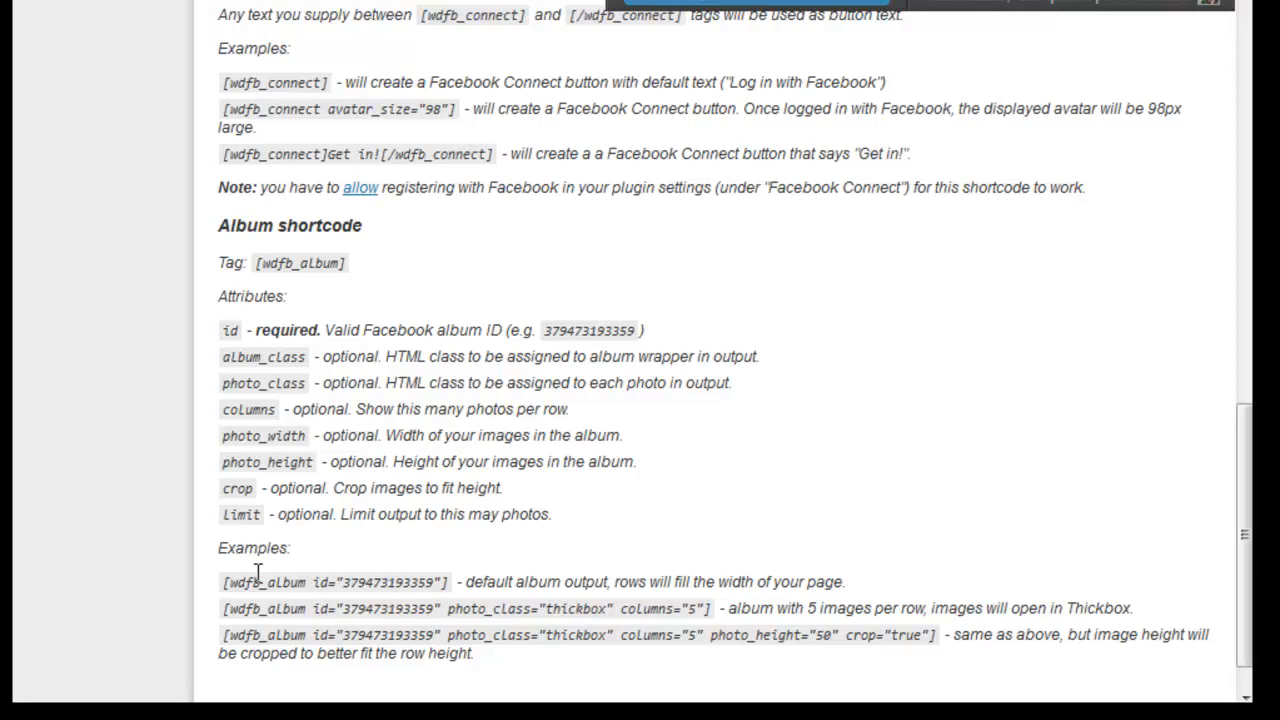
scroll(257, 572, "up", 10)
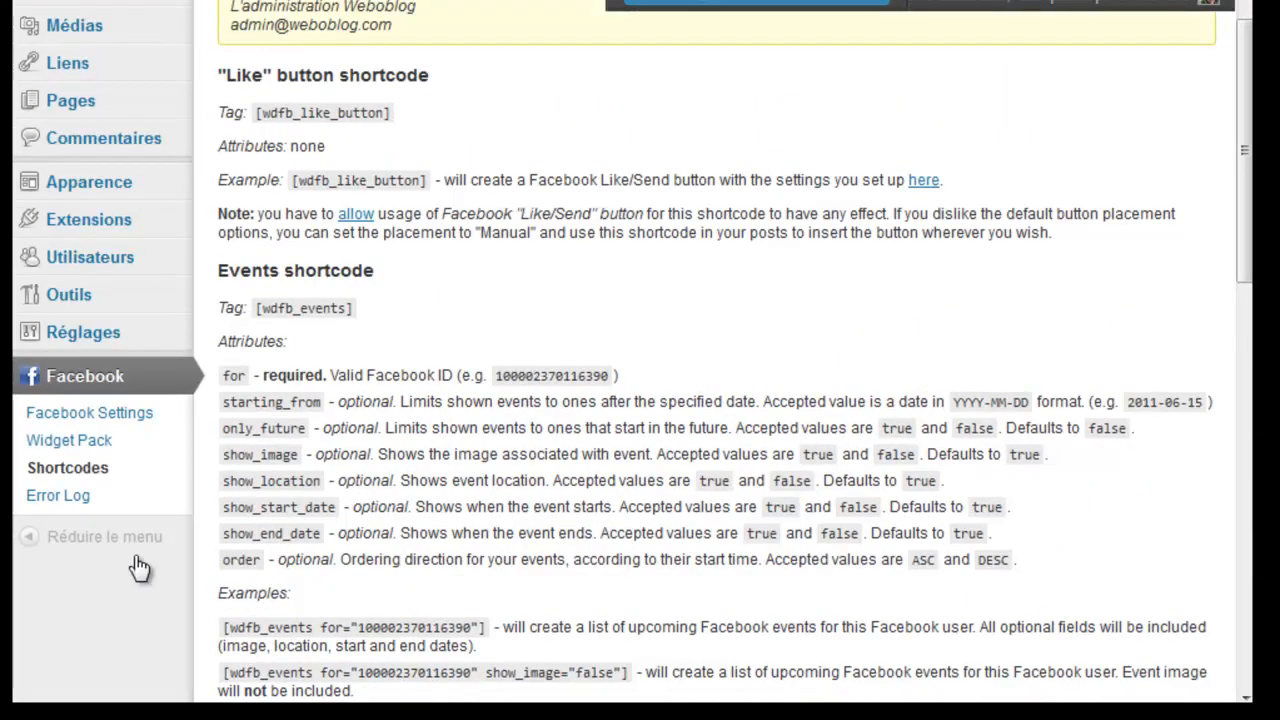
Open the Facebook plugin's Error Log and check its Errors section
left_click(64, 503)
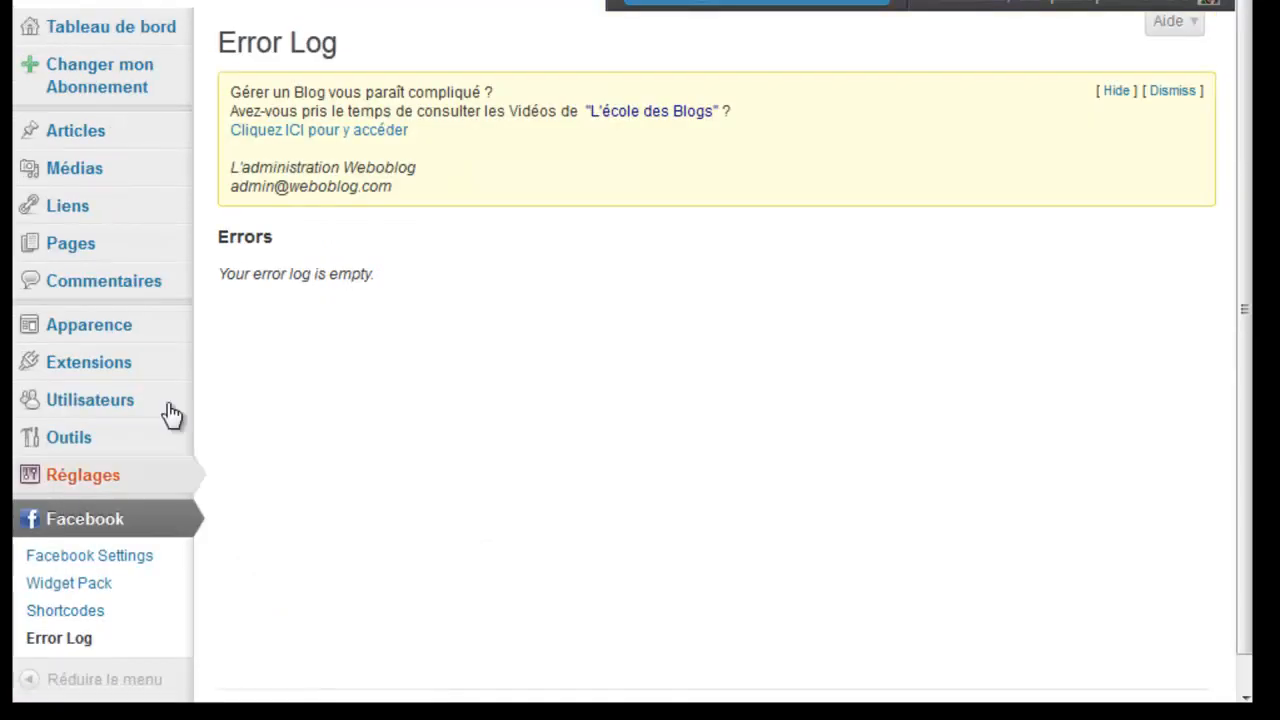
left_click_drag(222, 268, 377, 273)
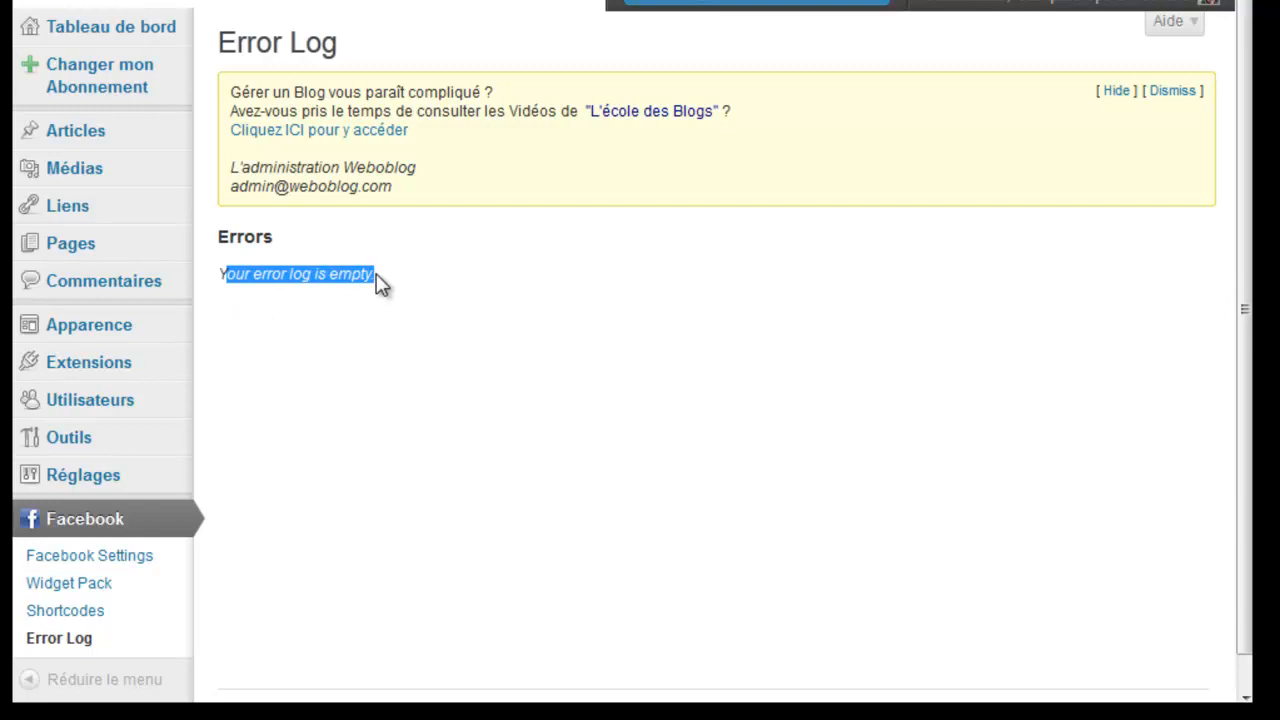
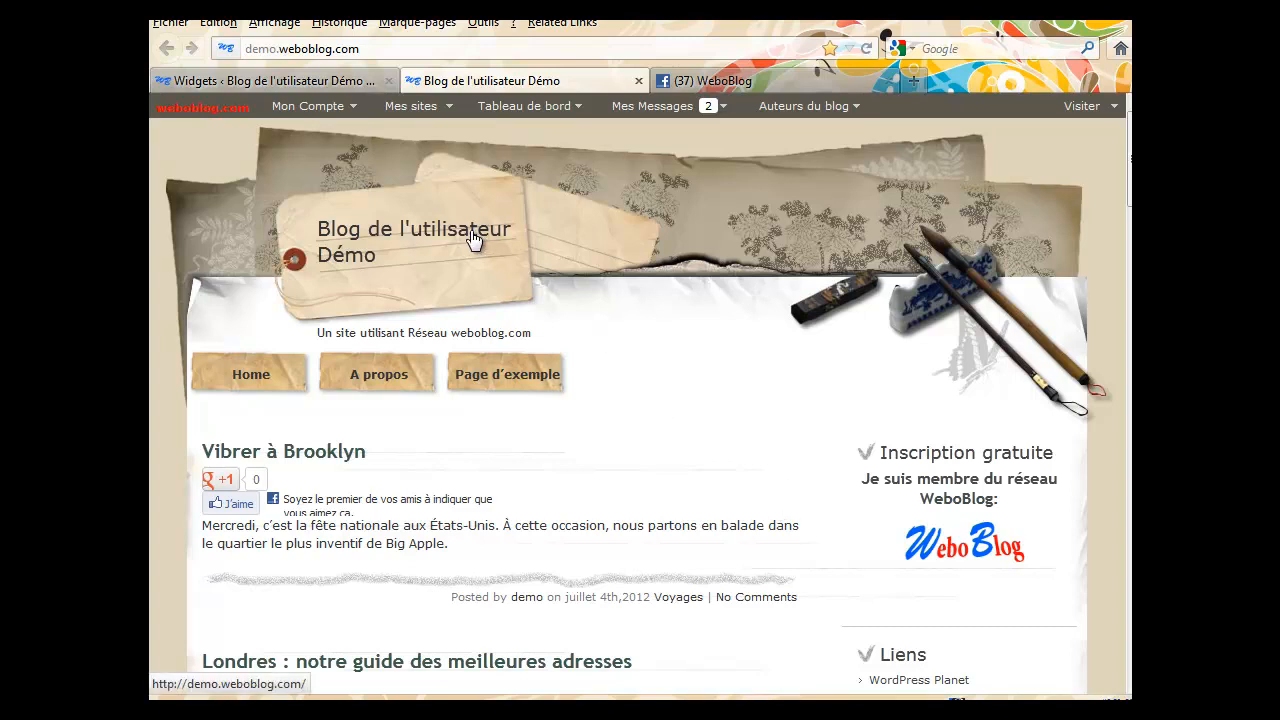
Add the Facebook Albums widget to Colonne latérale 1, directly below the Inscription gratuite text widget
left_click(329, 80)
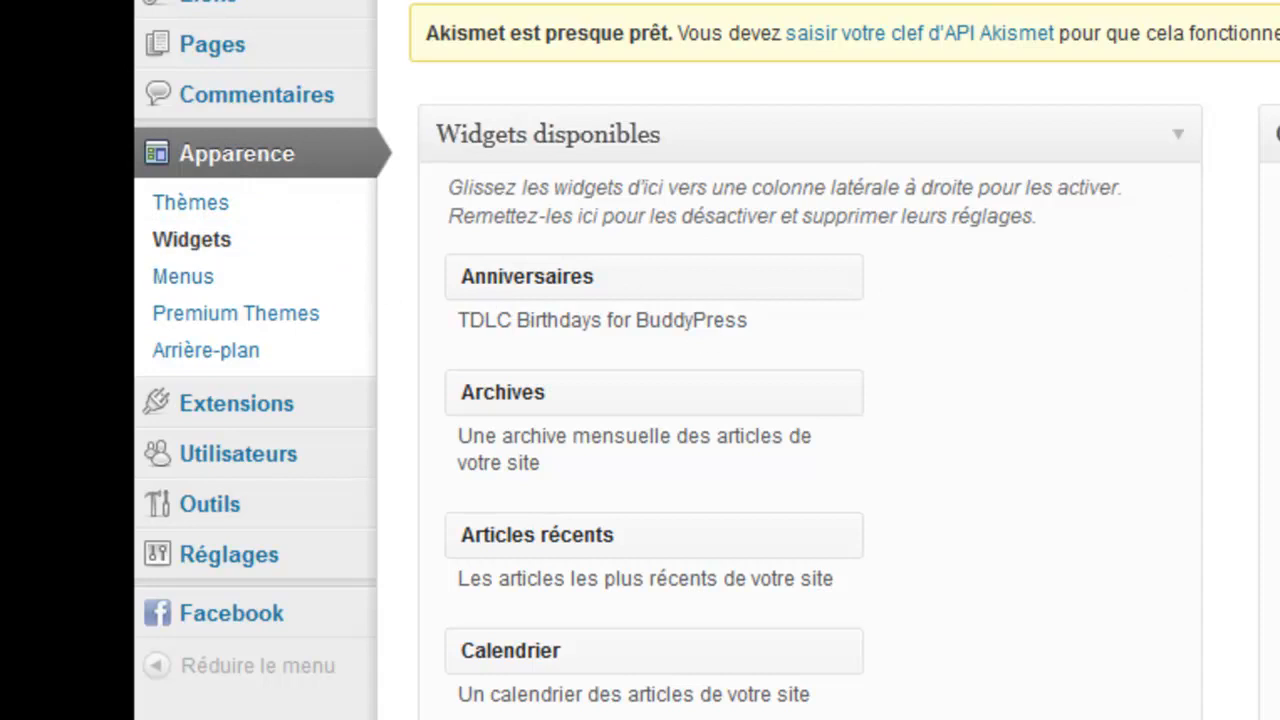
scroll(650, 400, "down", 10)
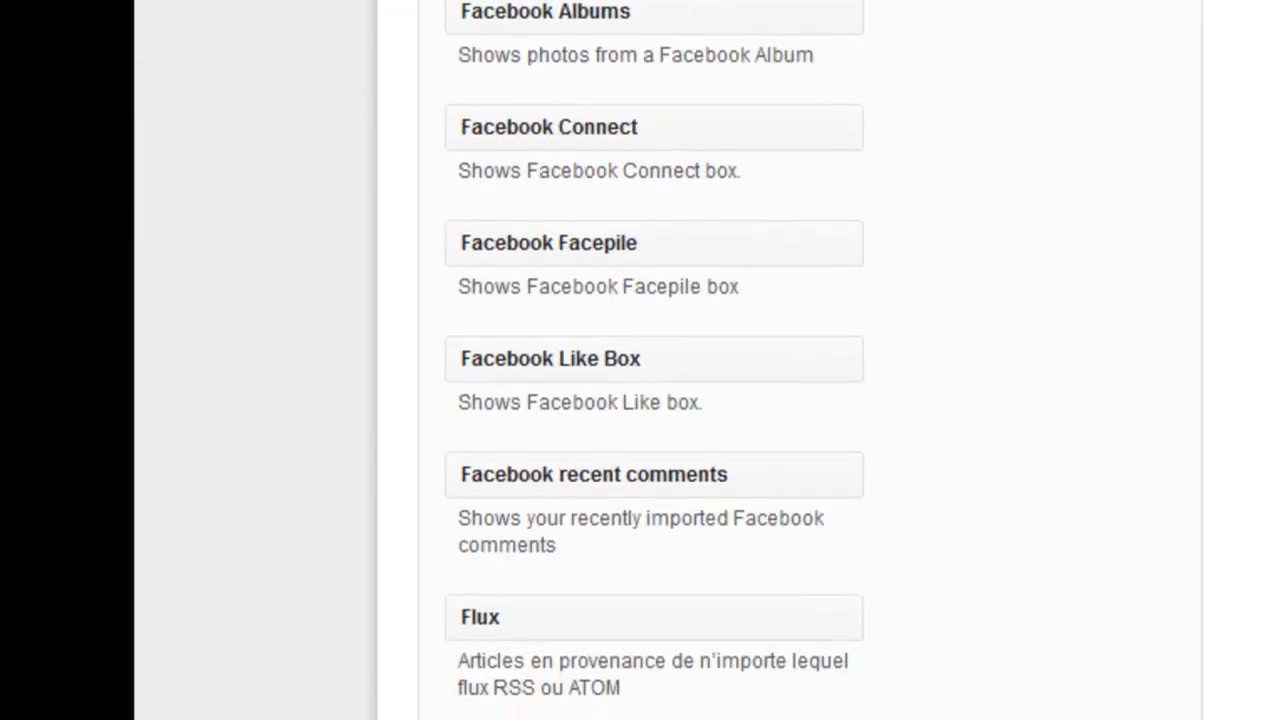
scroll(650, 400, "up", 3)
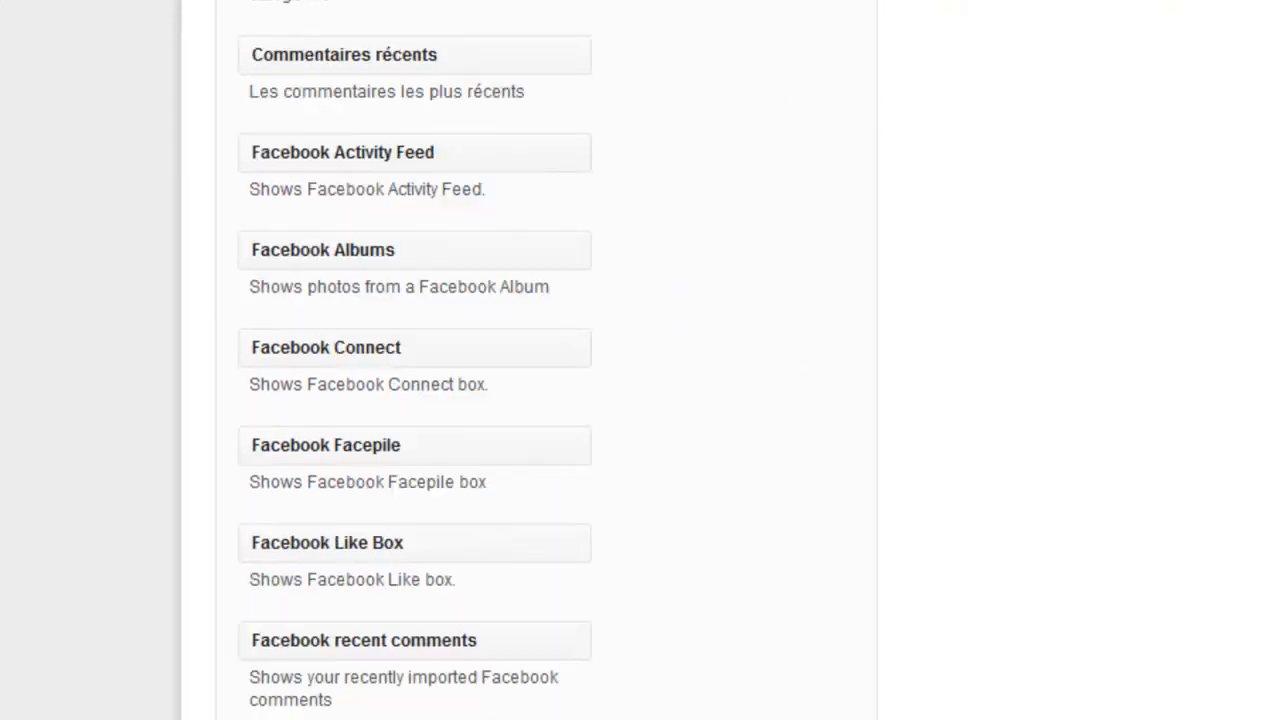
scroll(650, 400, "up", 1)
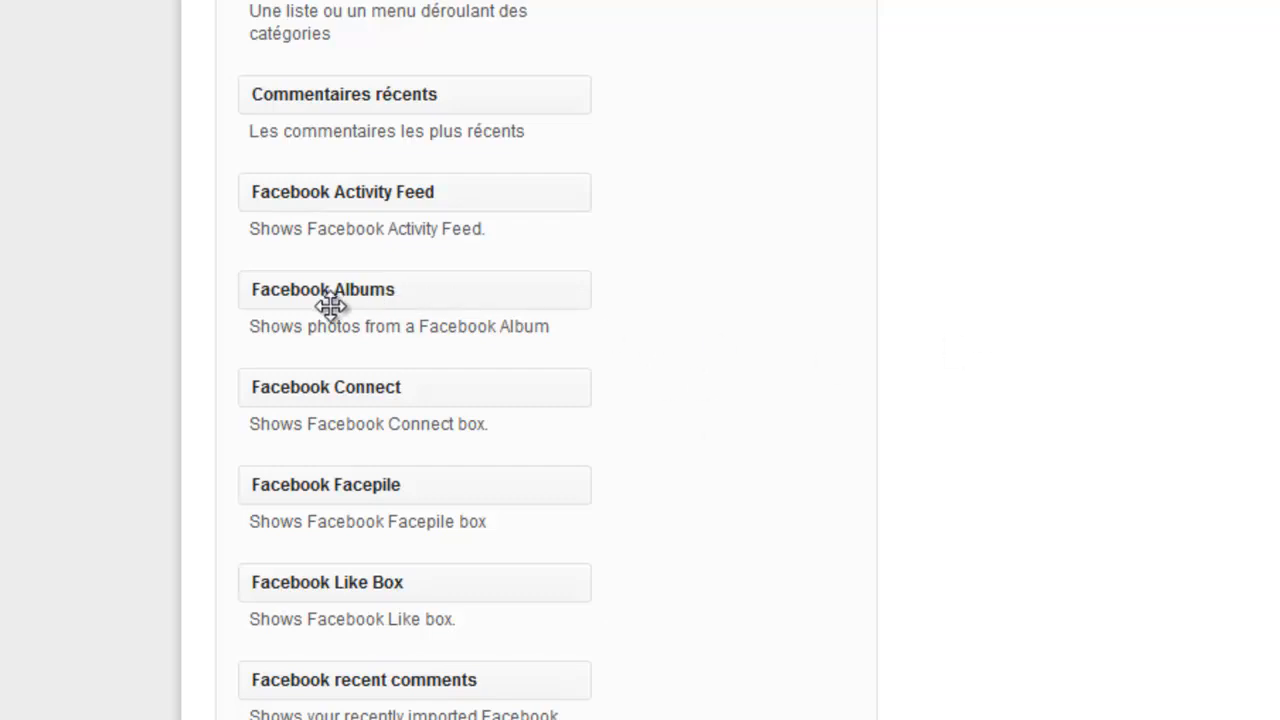
left_click_drag(331, 301, 1027, 238)
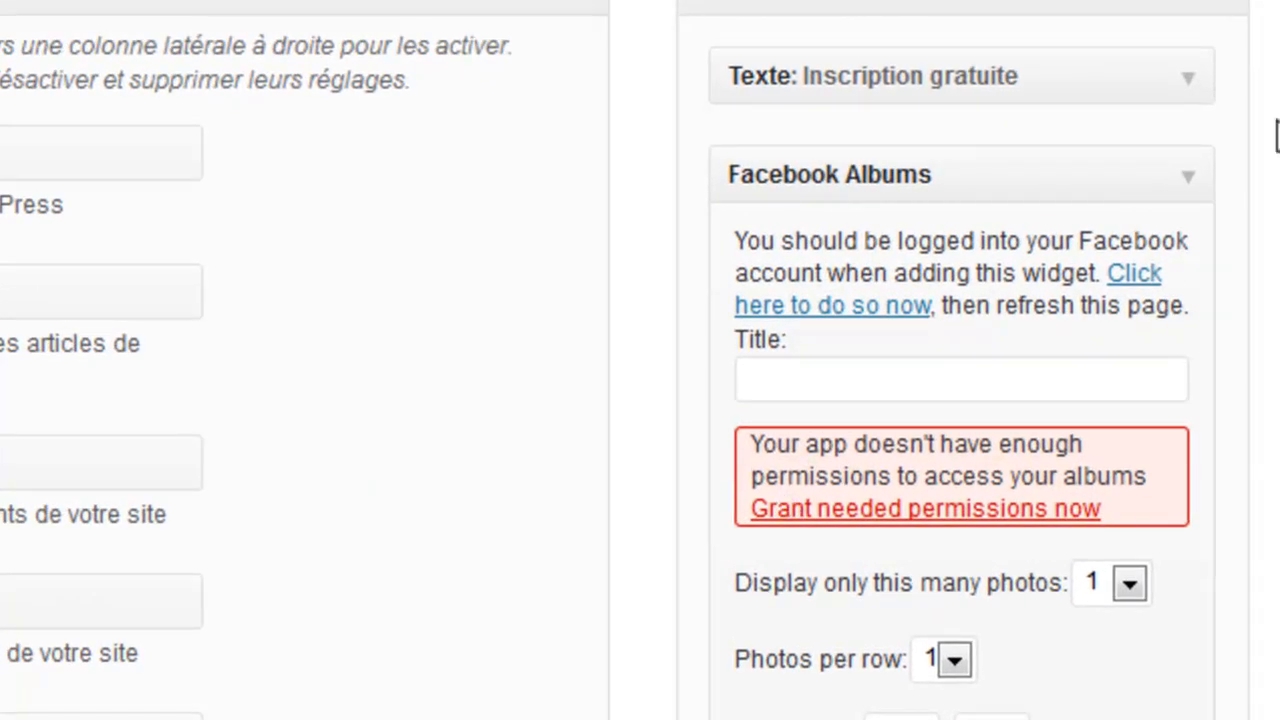
Grant Apps WeboBlog the Facebook permissions needed for the Facebook Albums widget to access photo albums
scroll(960, 400, "down", 2)
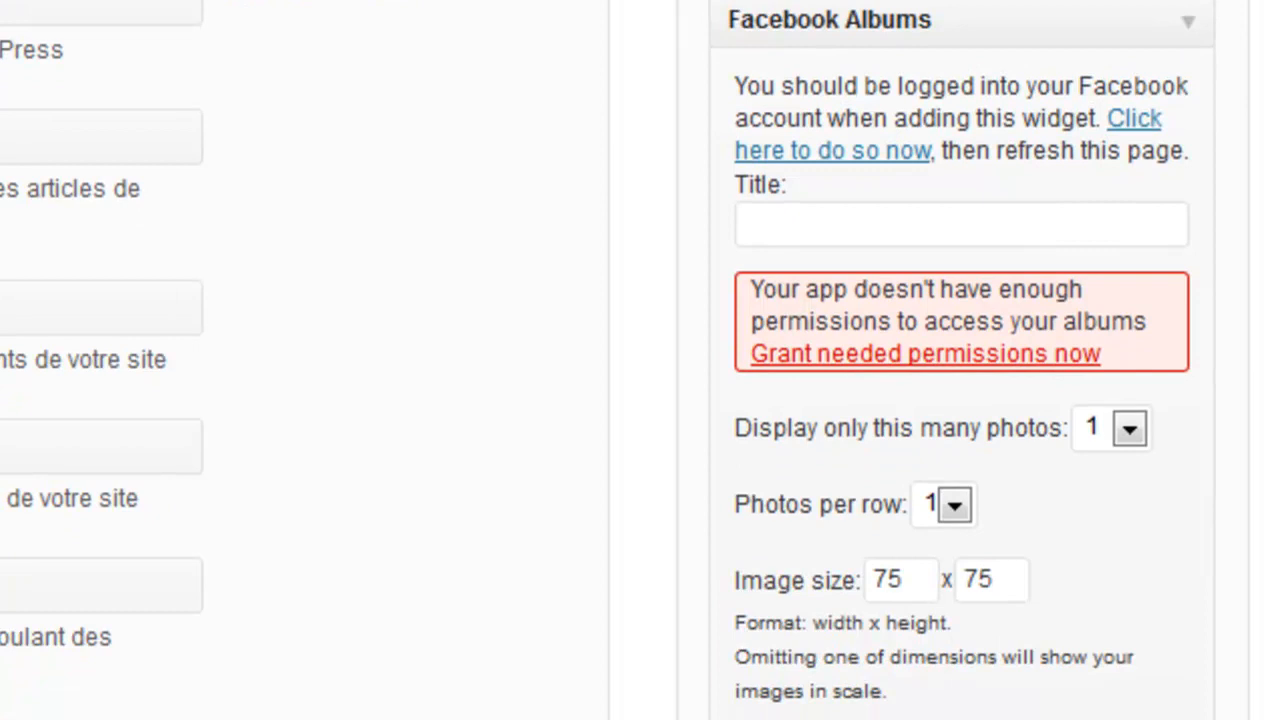
left_click(1078, 355)
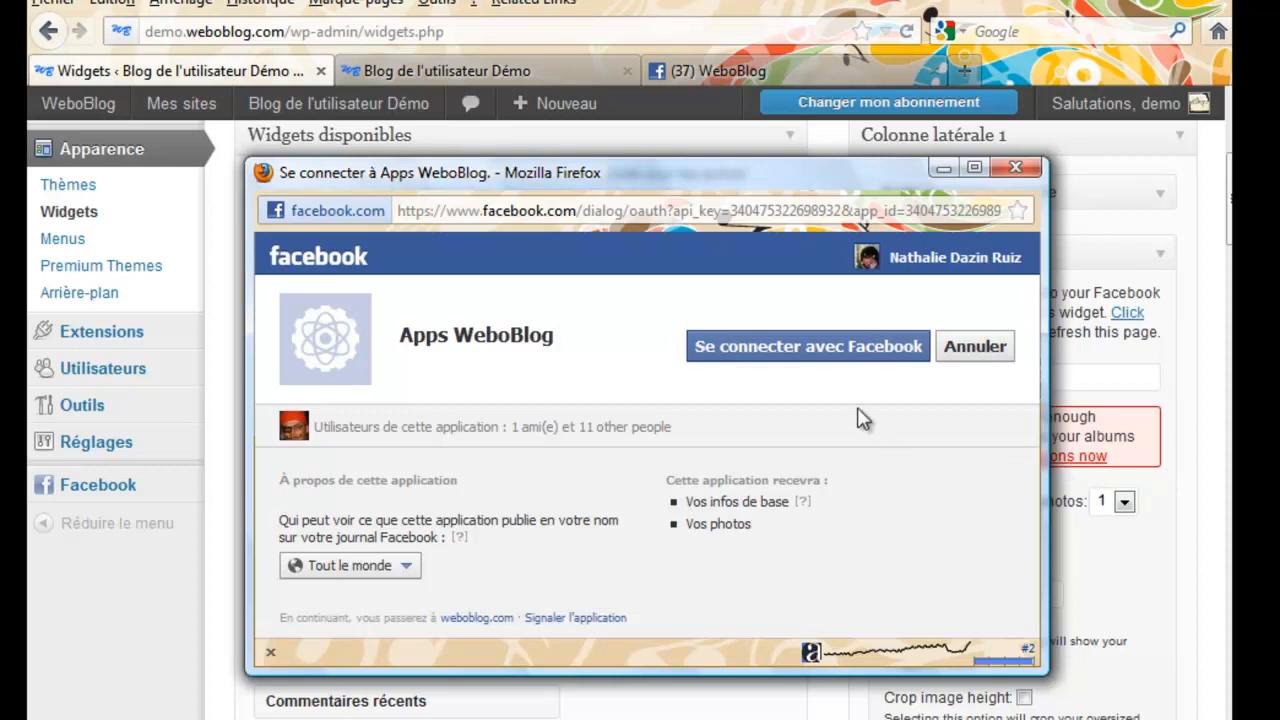
left_click(831, 354)
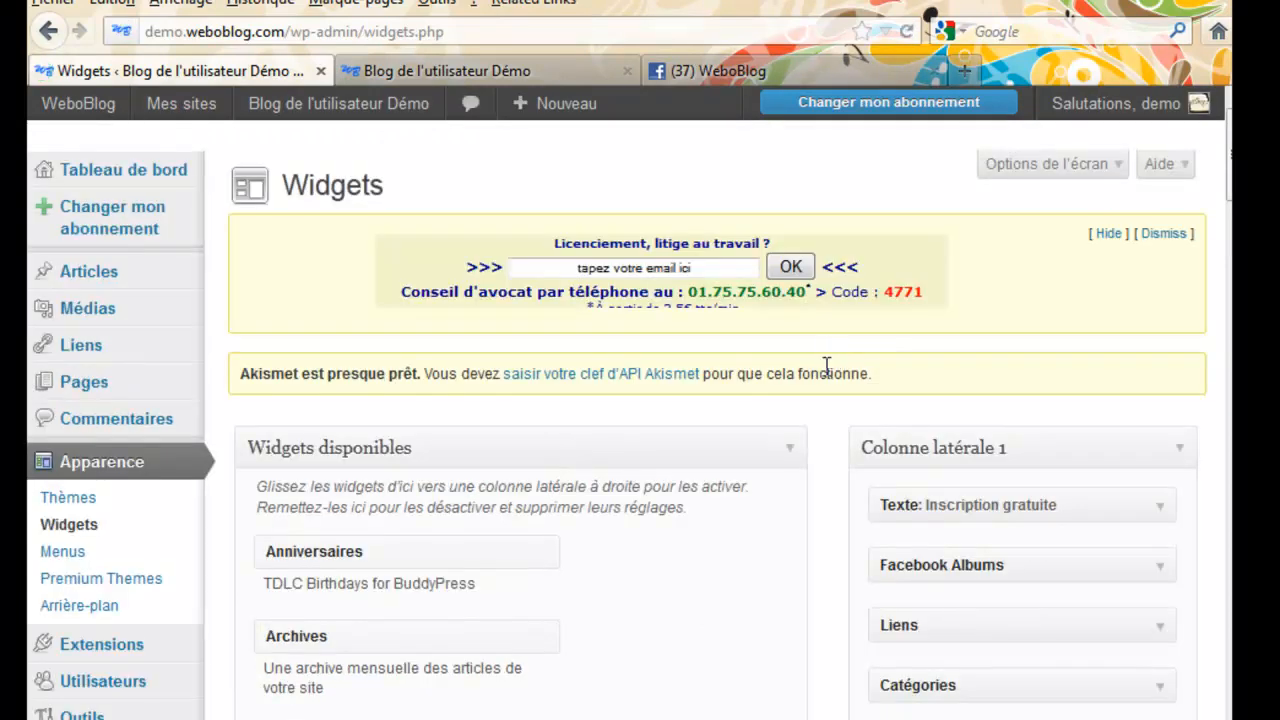
Title the Facebook Albums widget "toutou" and insert the "My little dog :-))" album into it
scroll(827, 531, "down", 5)
scroll(827, 531, "down", 1)
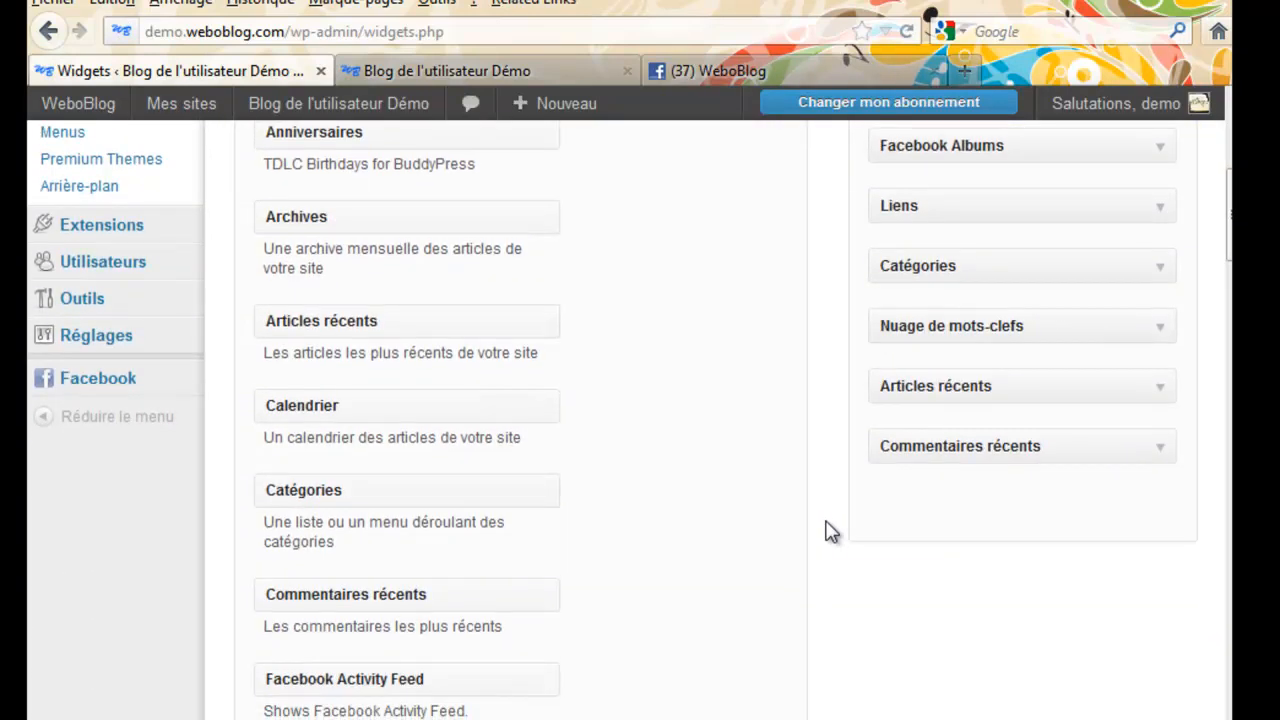
scroll(827, 531, "up", 4)
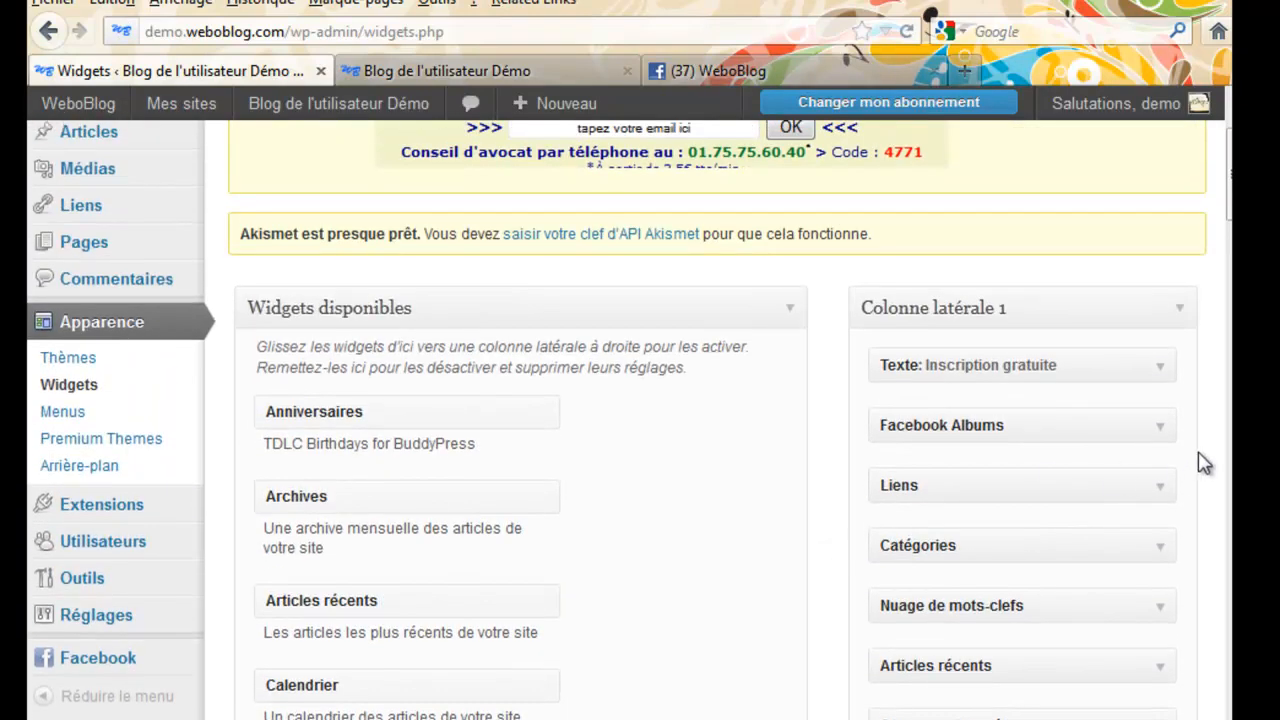
left_click(1161, 430)
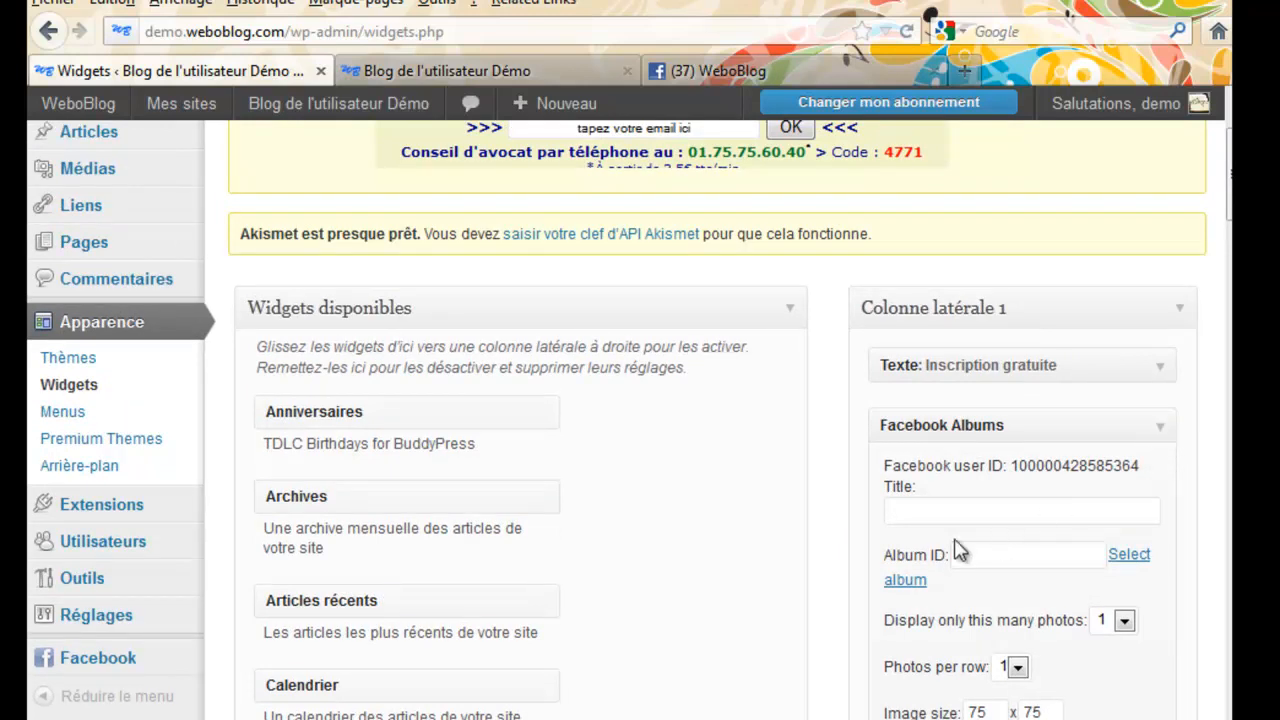
left_click(940, 511)
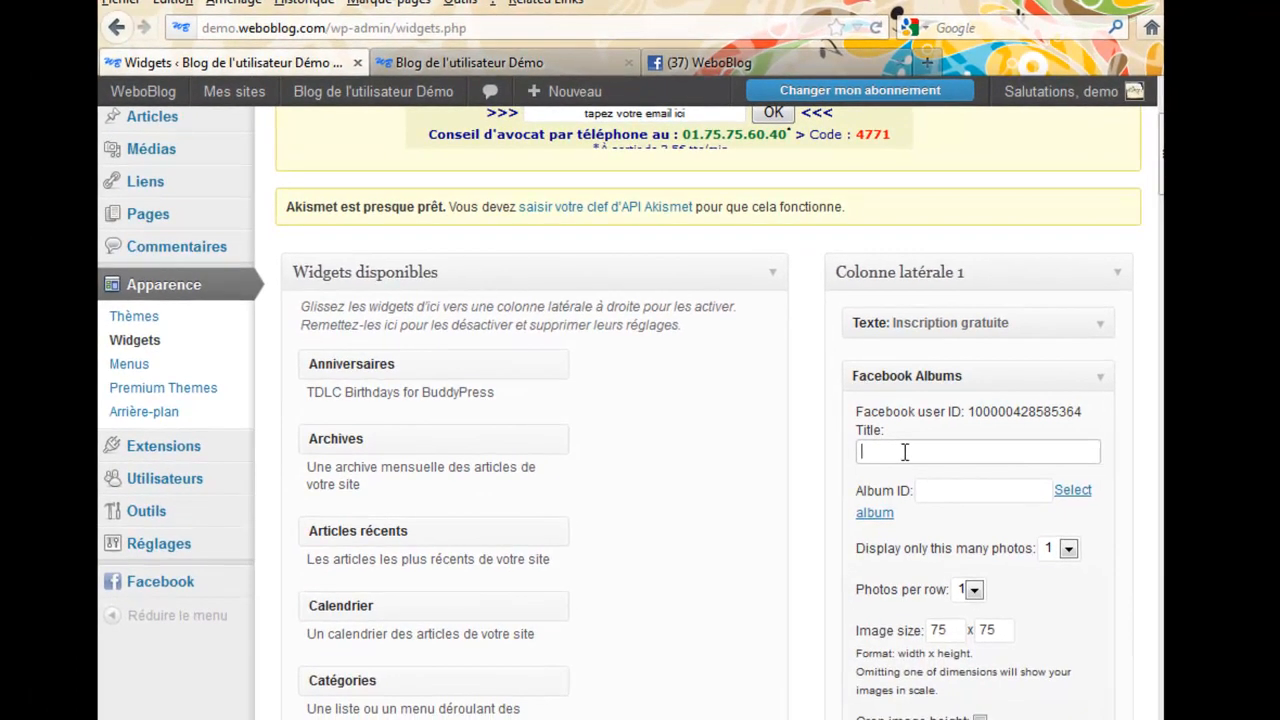
type("toutou")
left_click(874, 514)
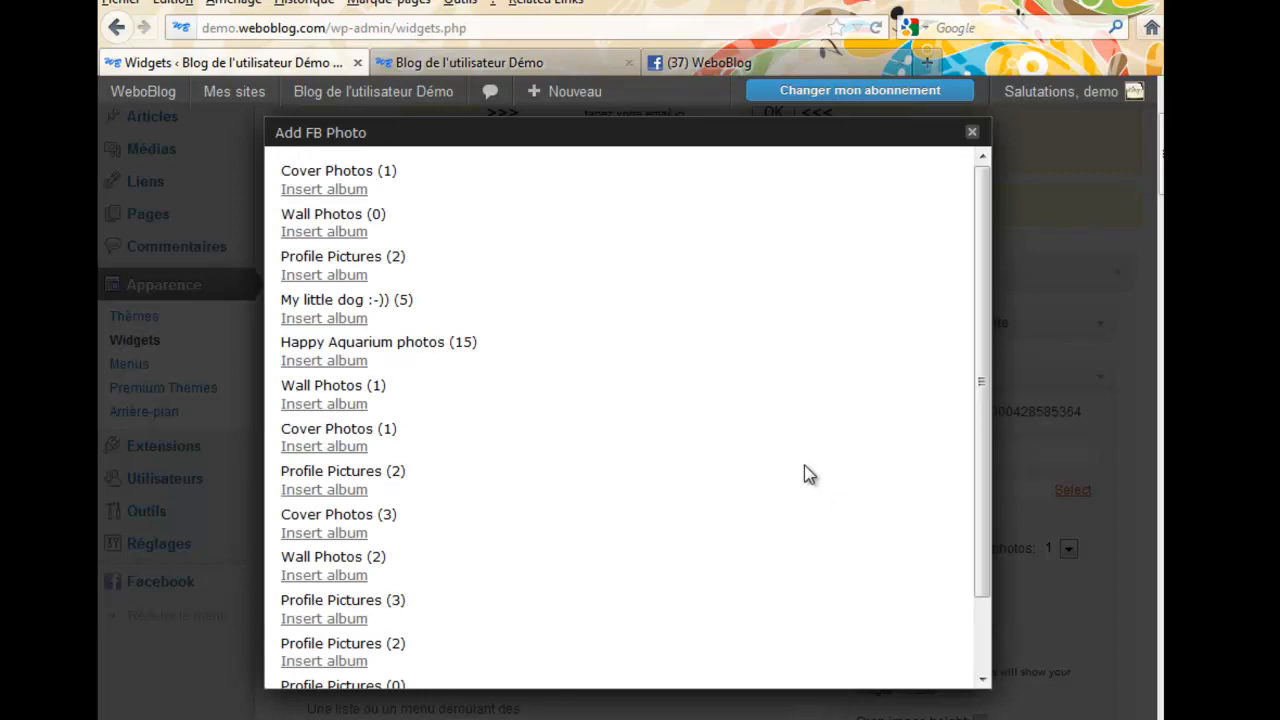
left_click(352, 318)
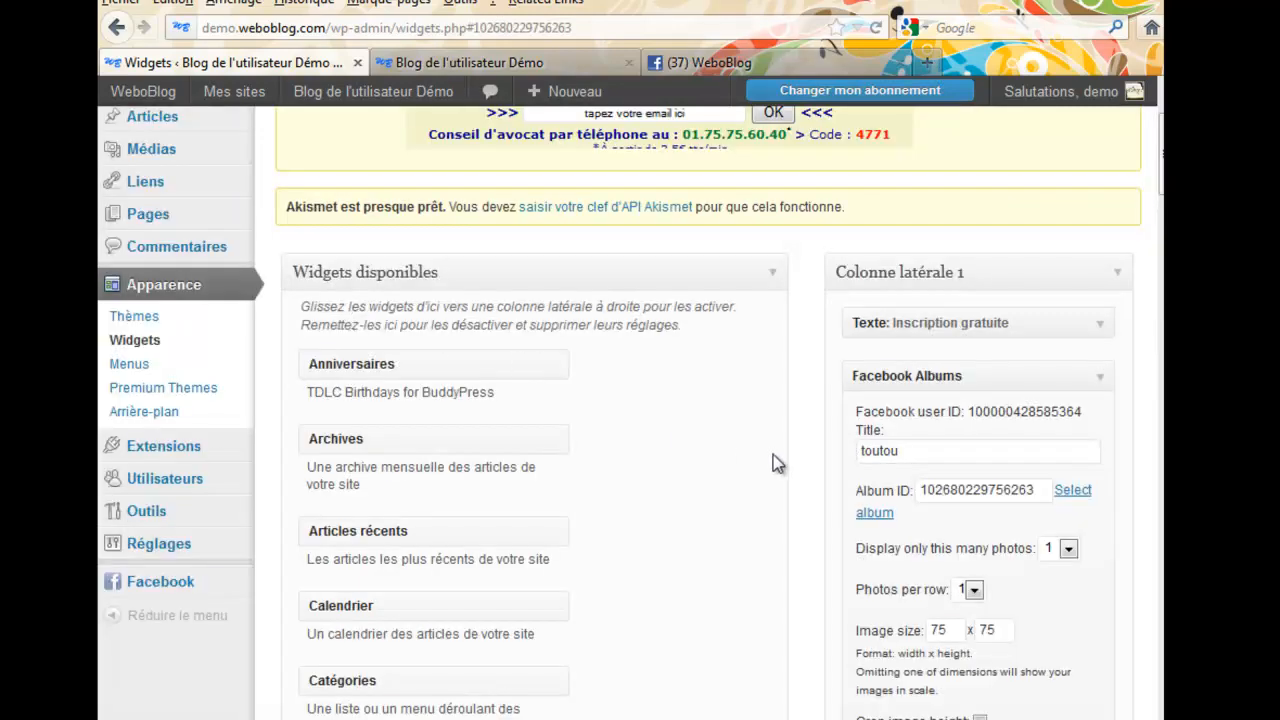
Set the Facebook Albums widget to display only 8 photos and save it
left_click_drag(1161, 183, 1161, 218)
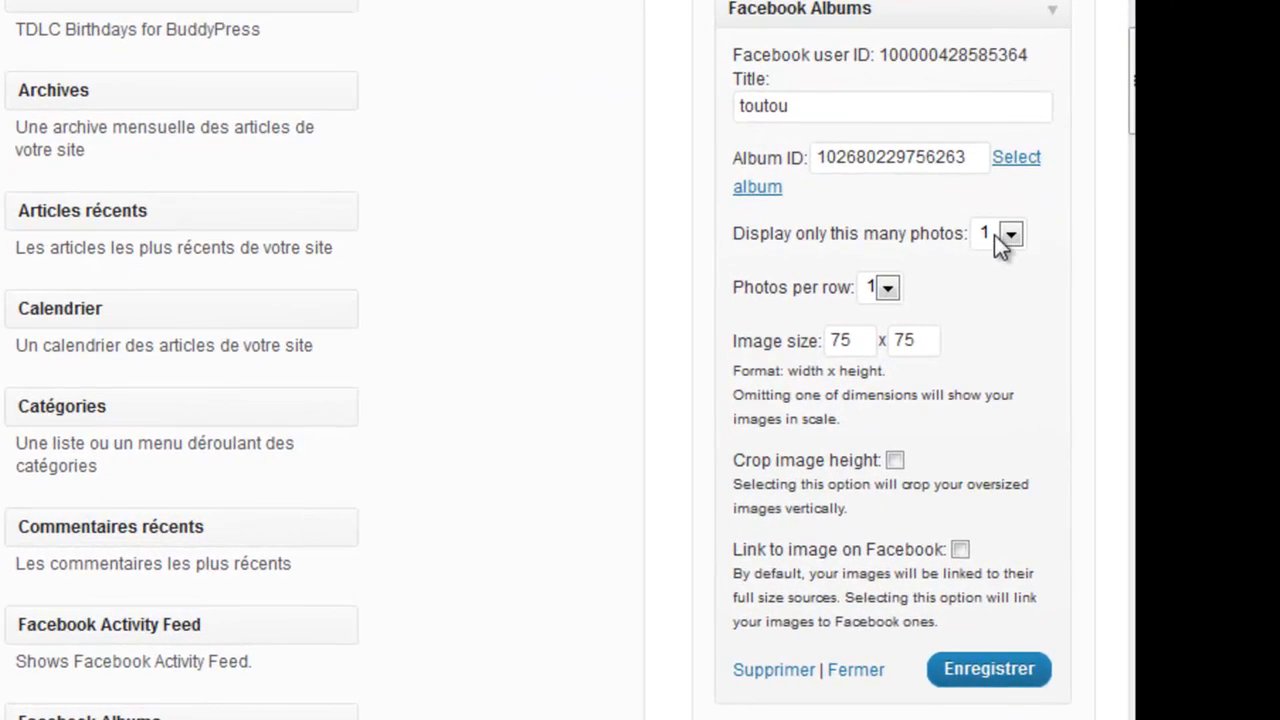
left_click(1010, 236)
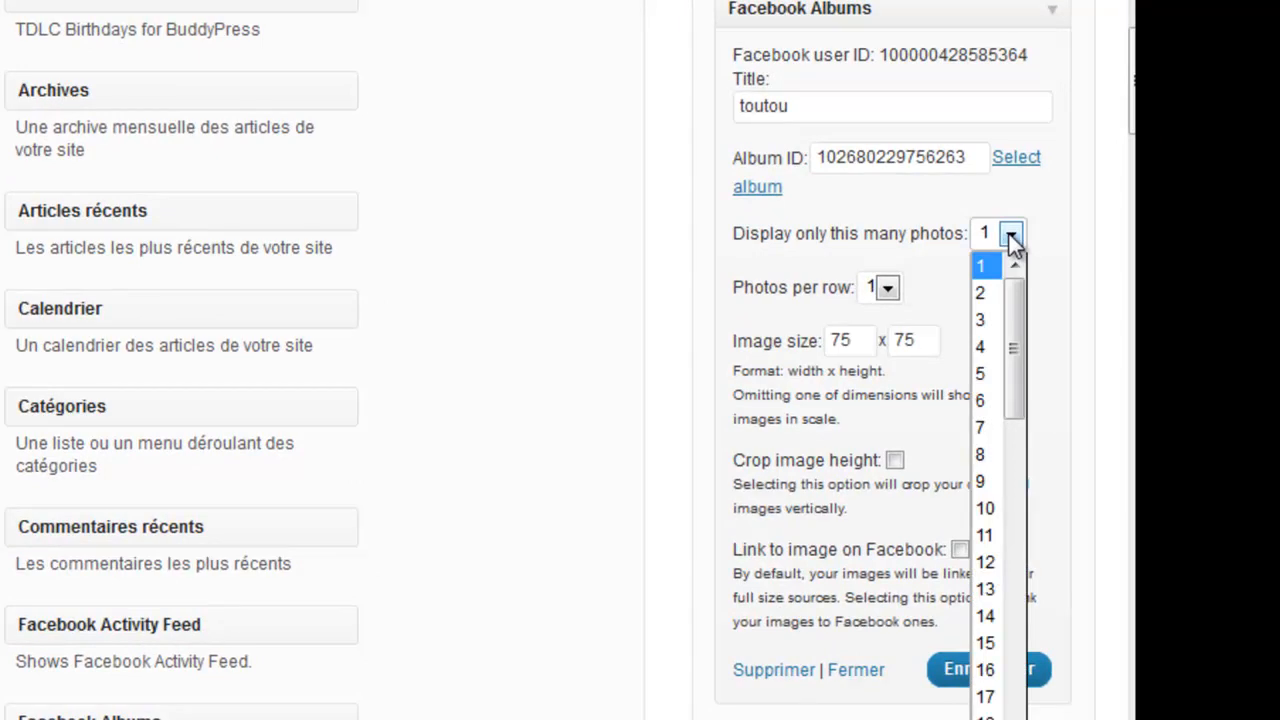
left_click(982, 455)
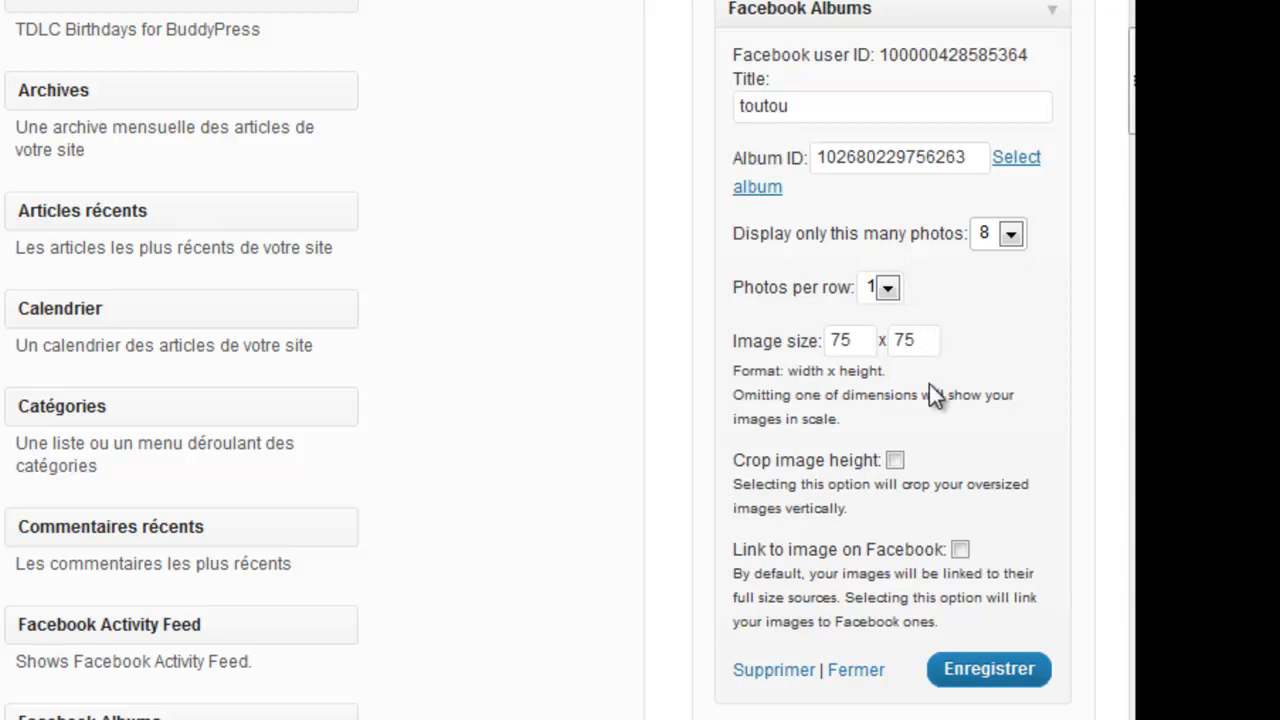
left_click(980, 676)
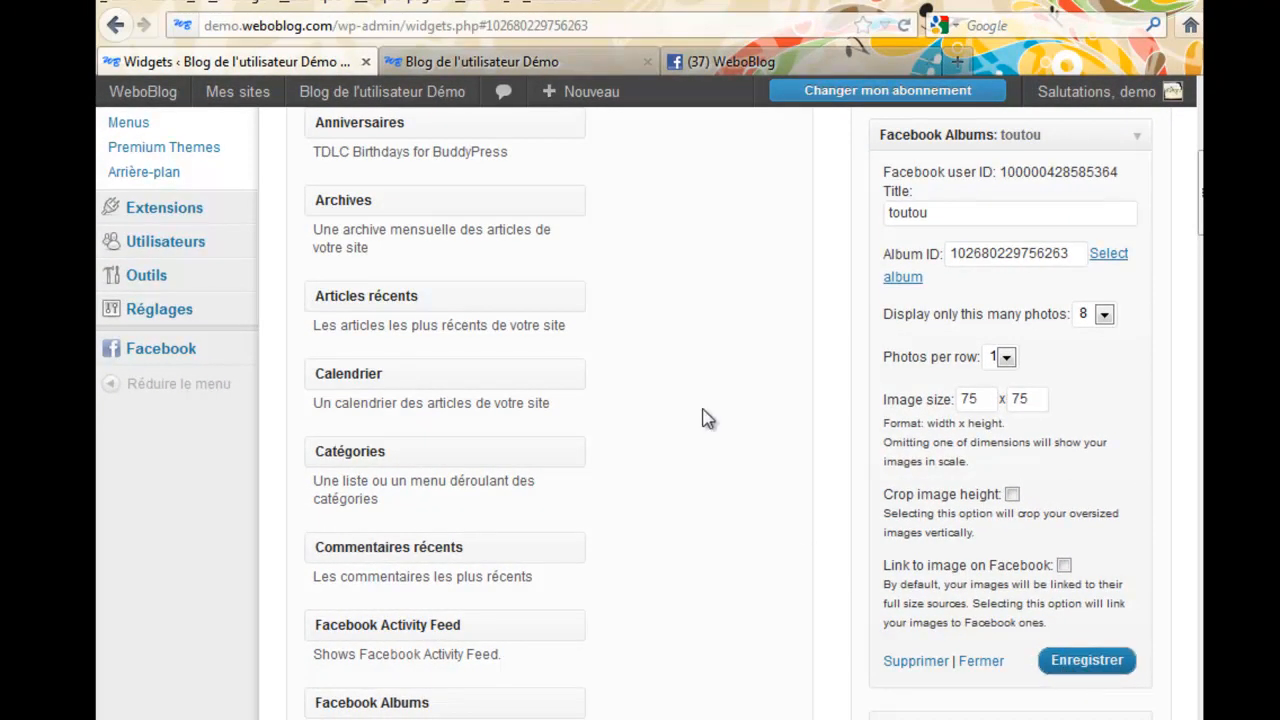
Reload the blog's home page, view the toutou album in the sidebar, and open its third photo before returning to the blog
left_click(542, 61)
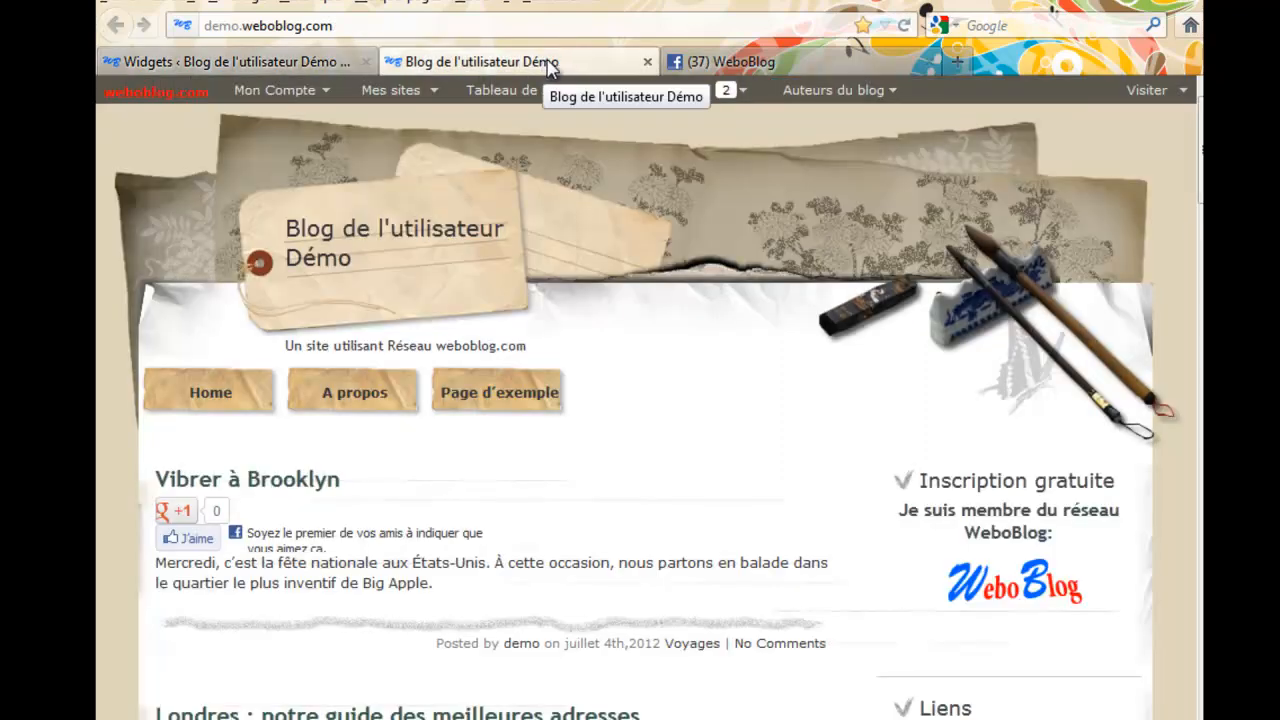
left_click(903, 25)
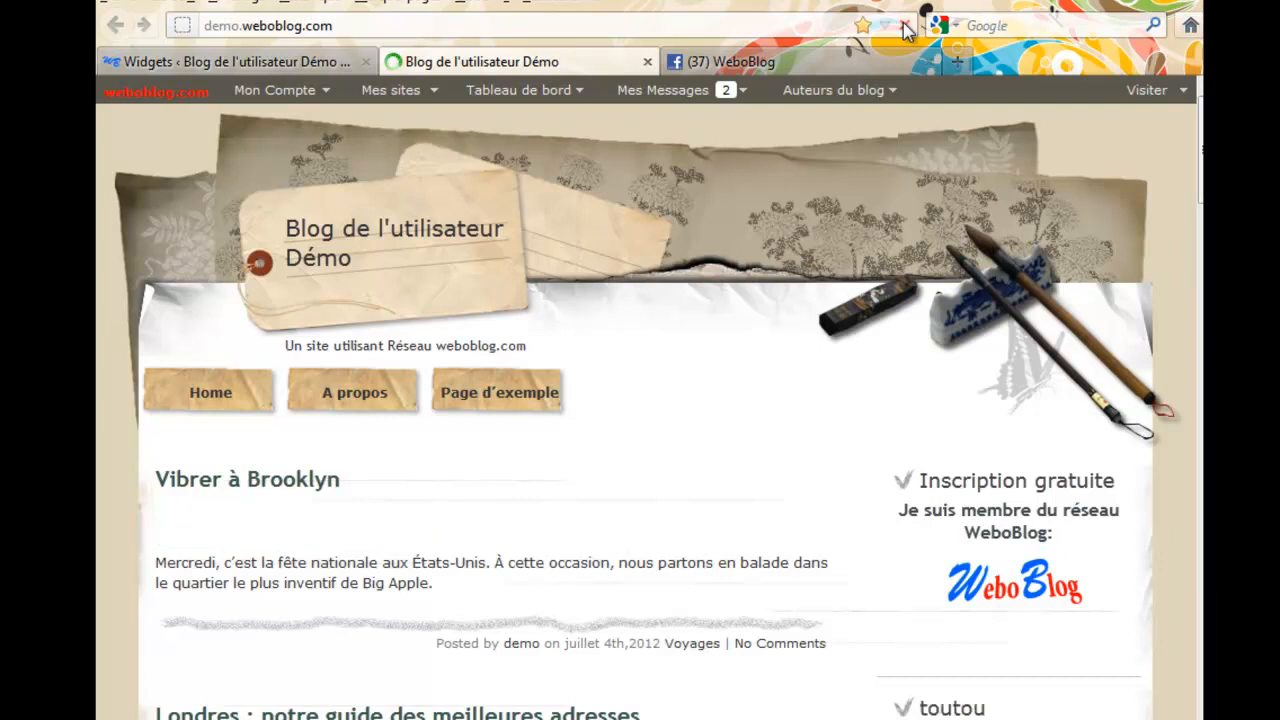
scroll(816, 393, "down", 5)
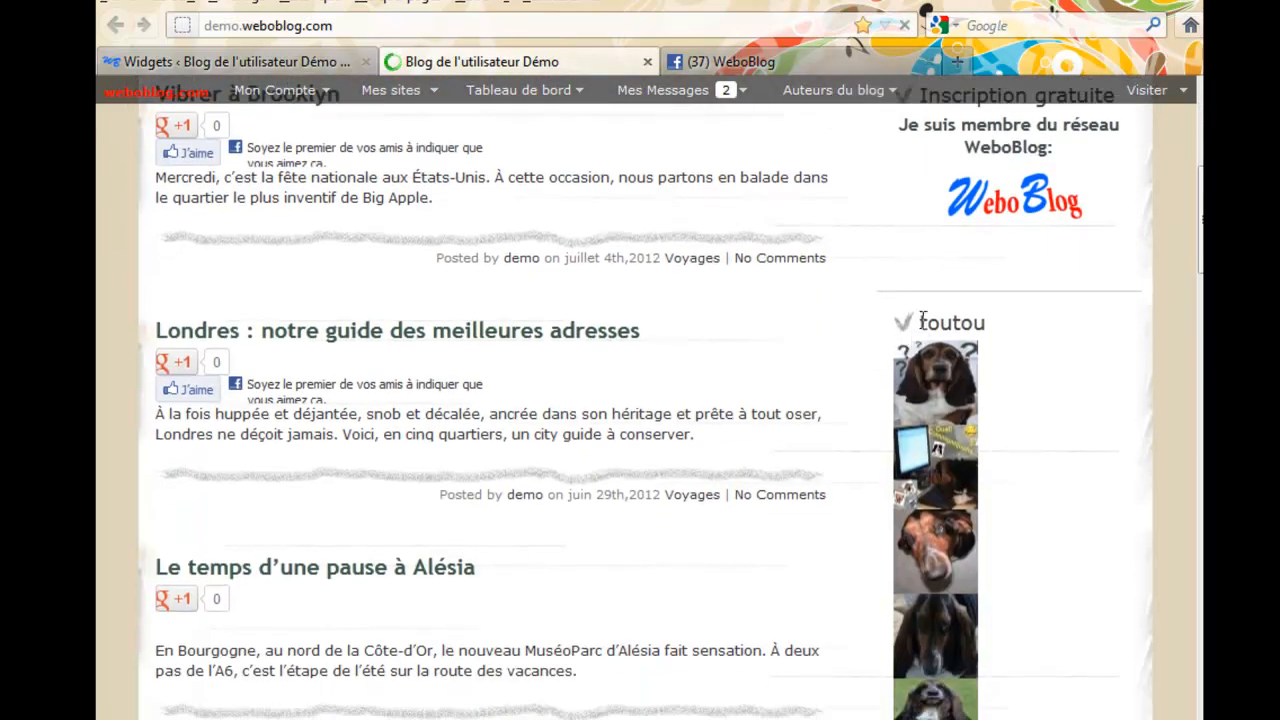
scroll(876, 461, "down", 3)
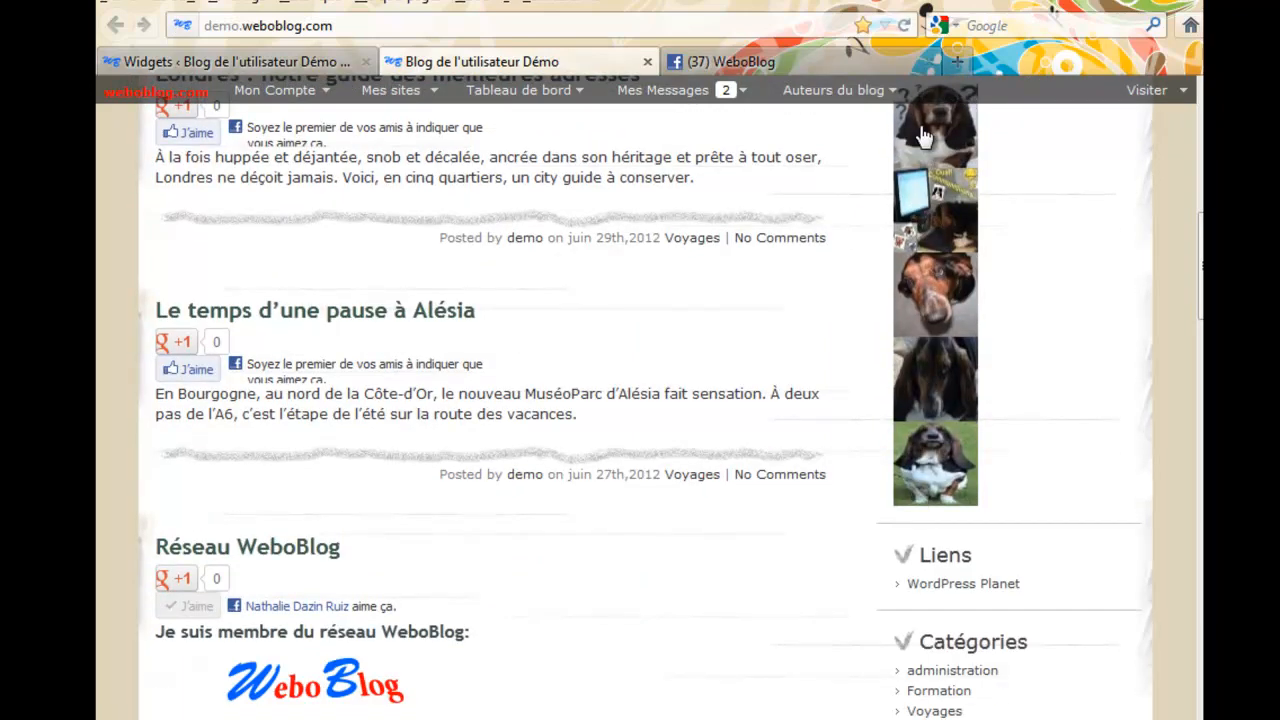
scroll(850, 400, "up", 2)
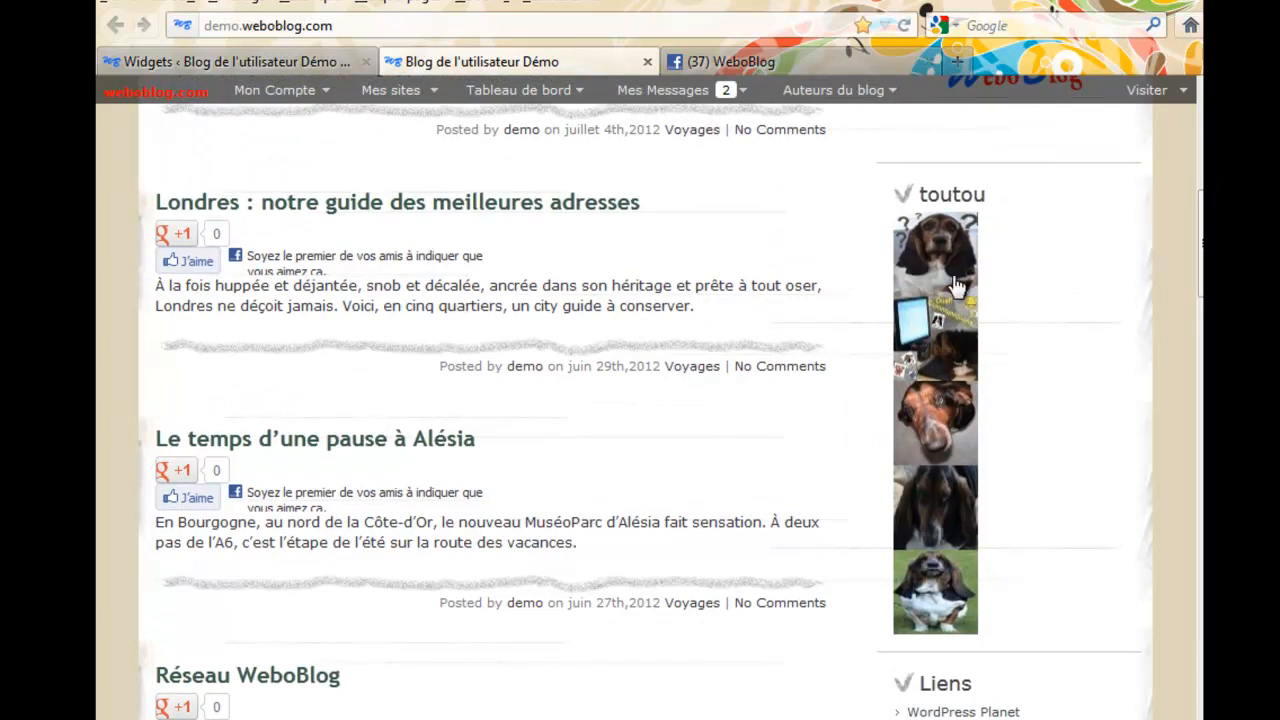
left_click(951, 405)
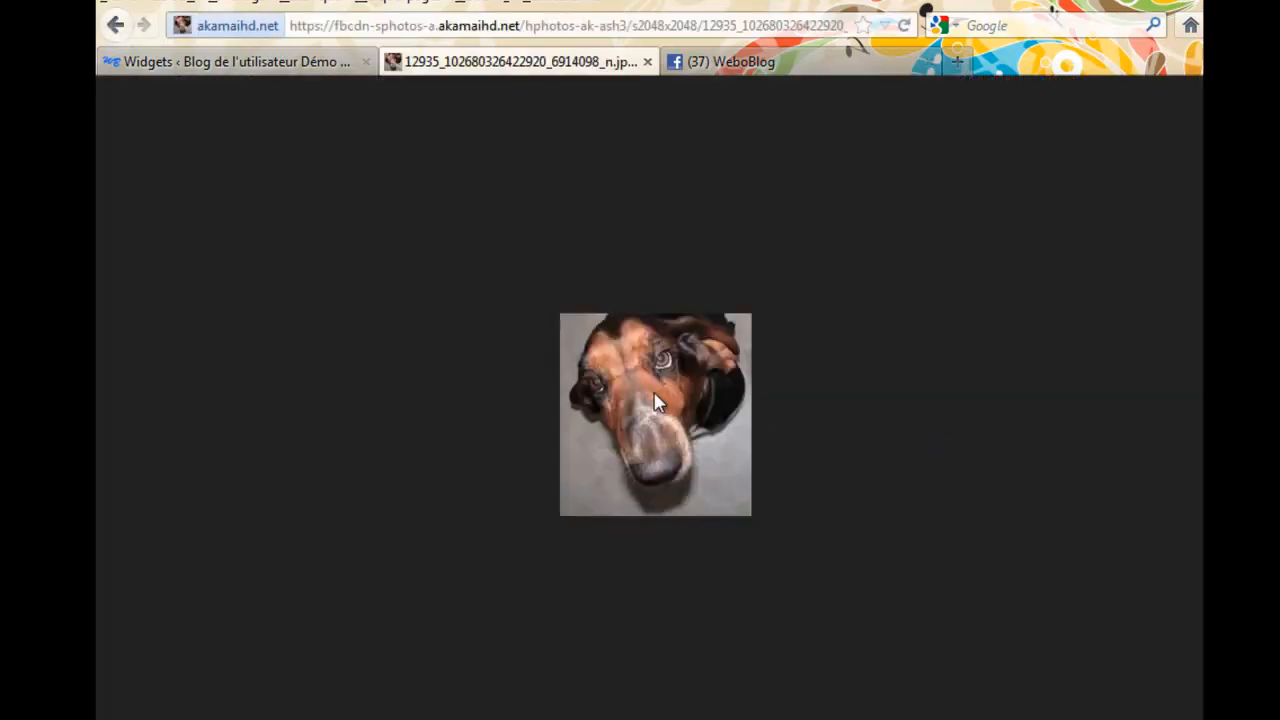
left_click(115, 25)
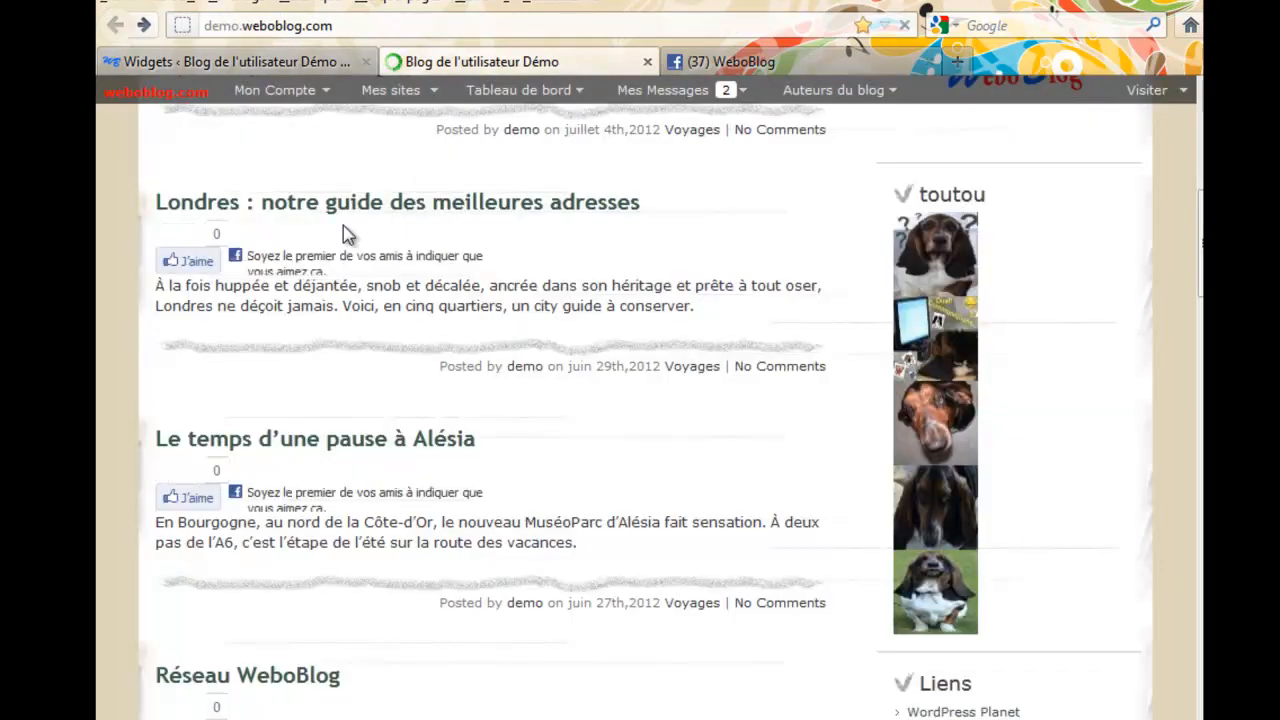
Set the toutou album widget to 3 photos per row, enable Crop image height and Link to image on Facebook, and save
left_click(230, 61)
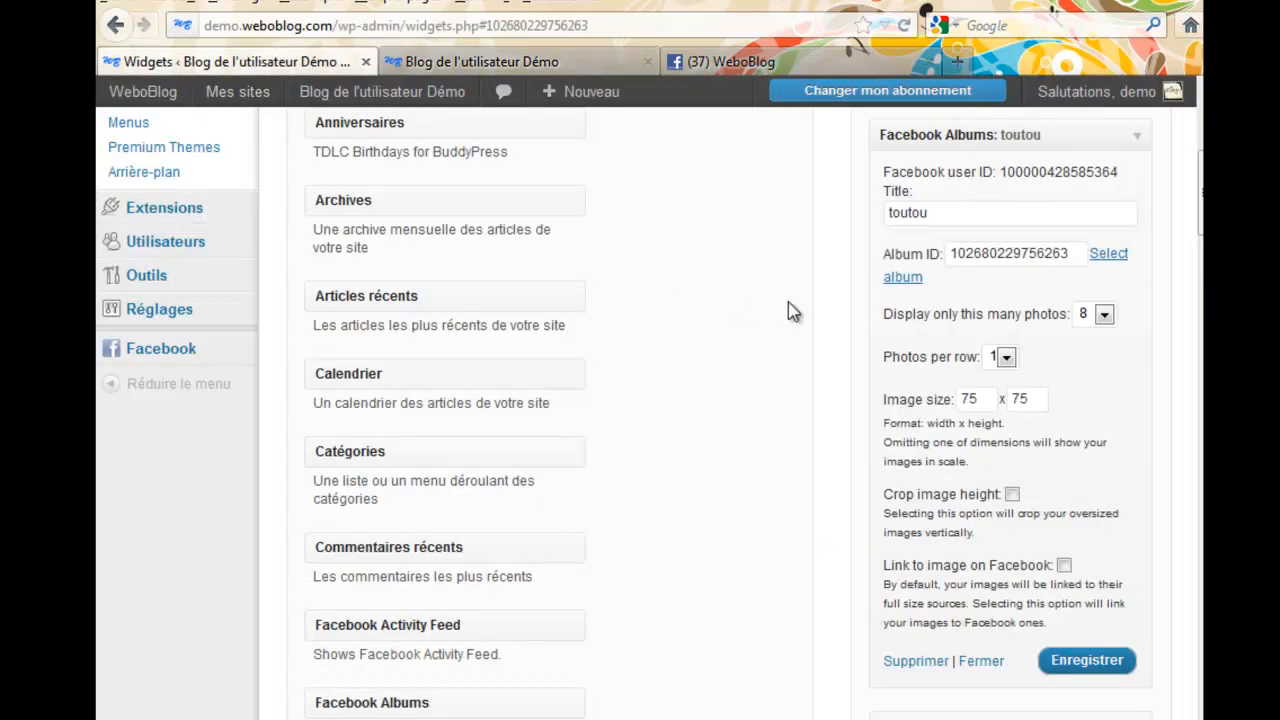
left_click(1006, 358)
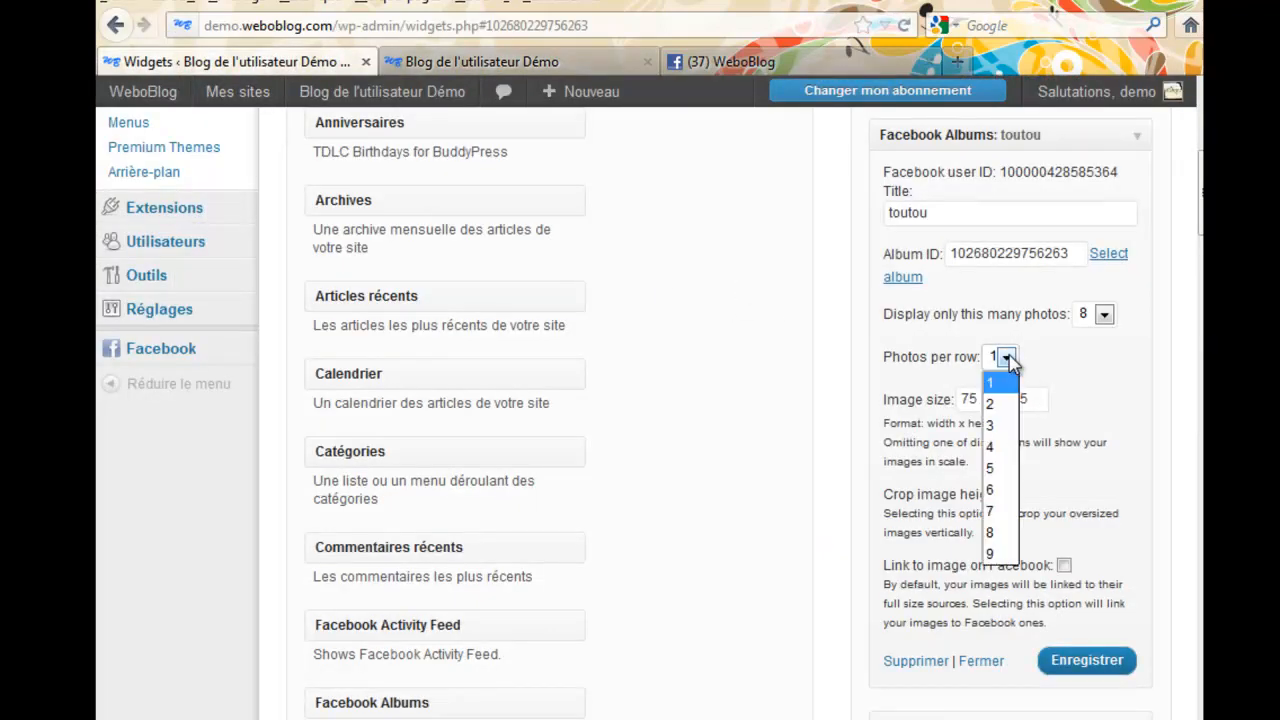
left_click(995, 425)
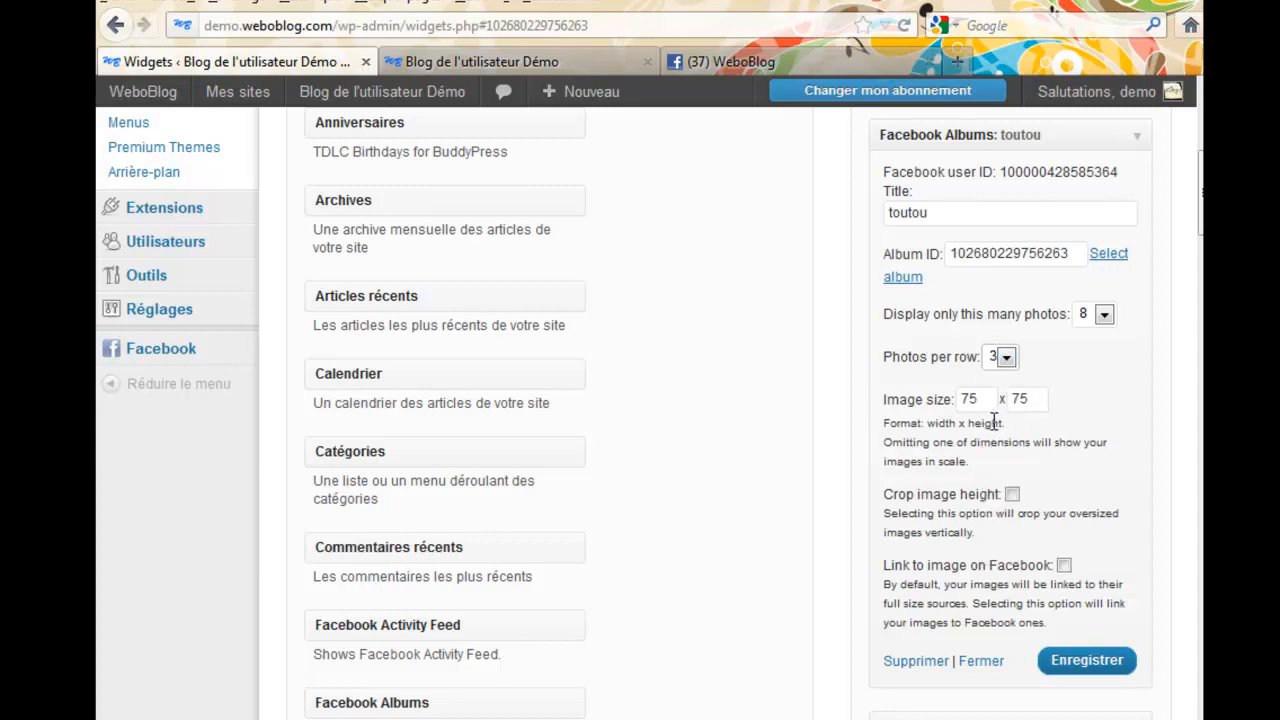
left_click(1012, 494)
left_click(1064, 566)
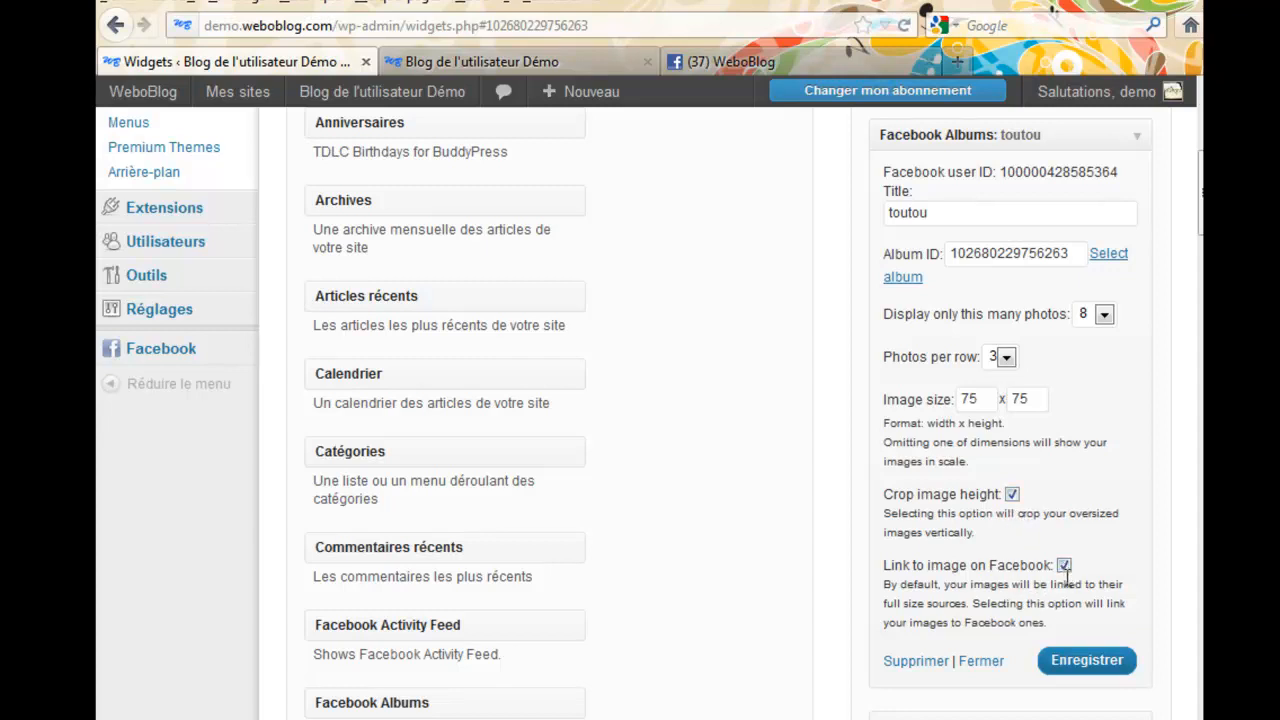
left_click(1080, 678)
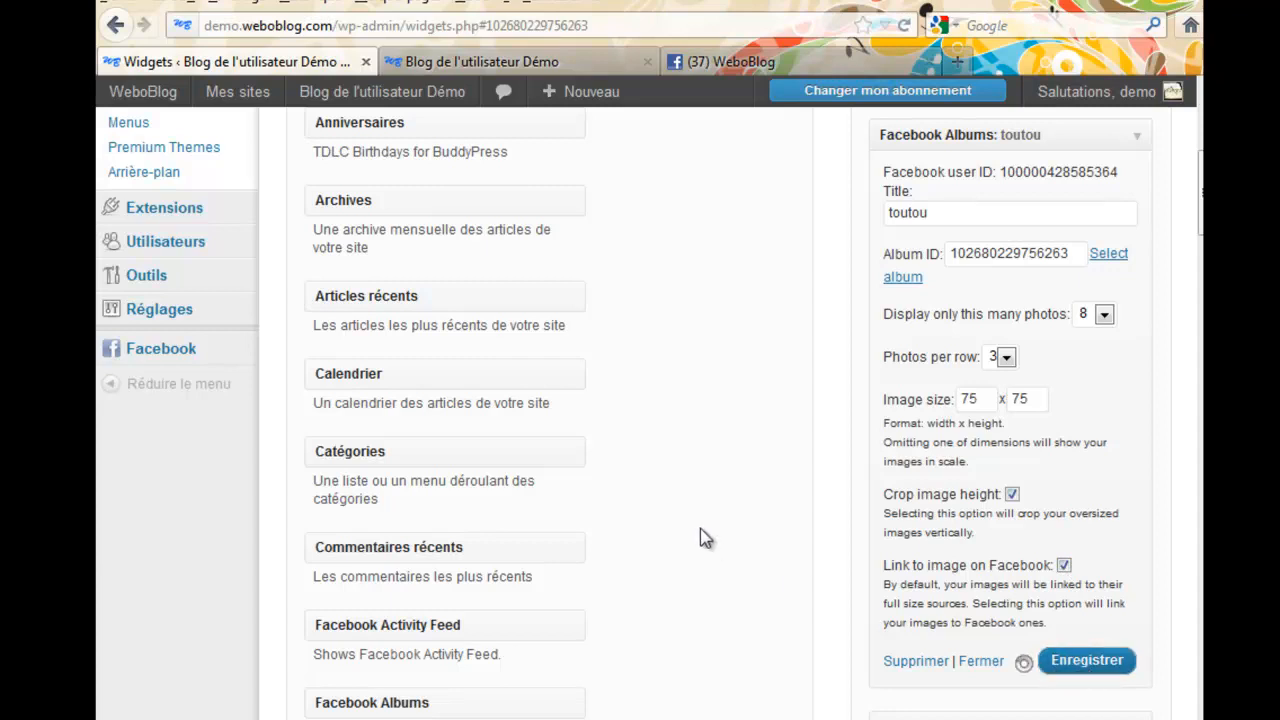
Reload the blog to check the toutou album layout, follow its third photo to Facebook, and return to the Widgets page
left_click(550, 62)
key("F5")
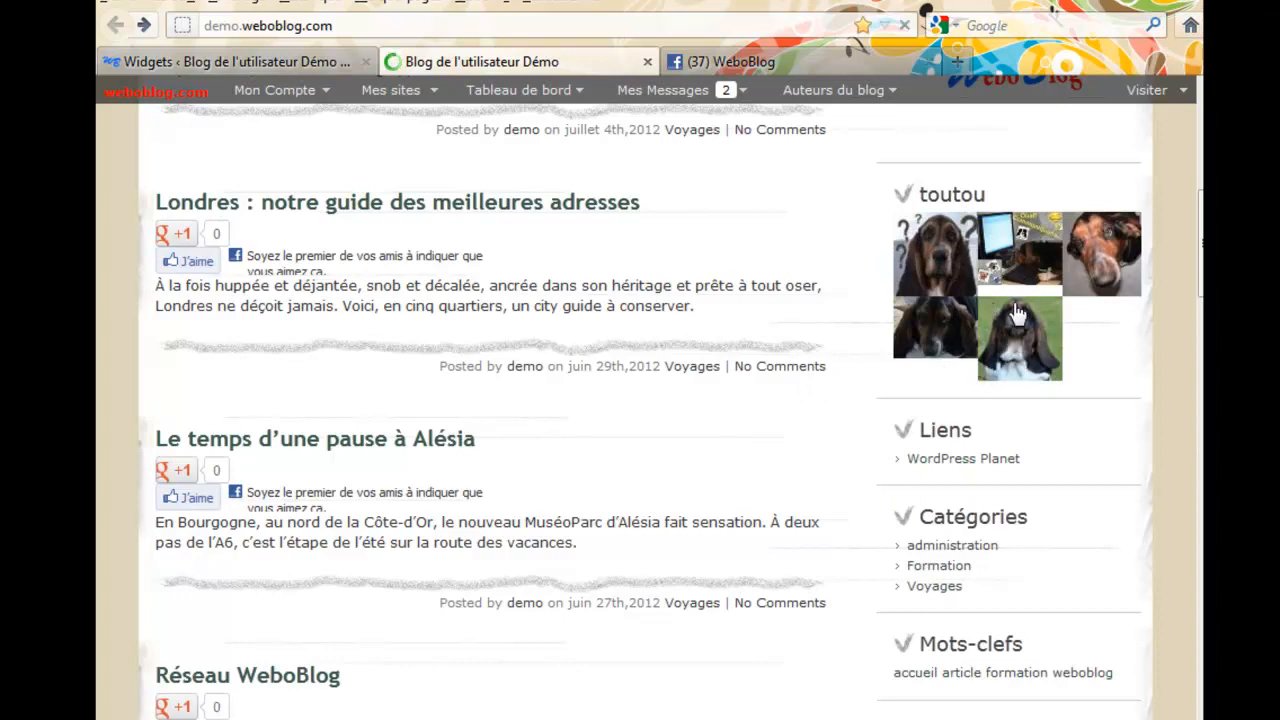
mouse_move(1201, 243)
left_mouse_down()
mouse_move(1201, 258)
mouse_move(1201, 227)
left_mouse_up()
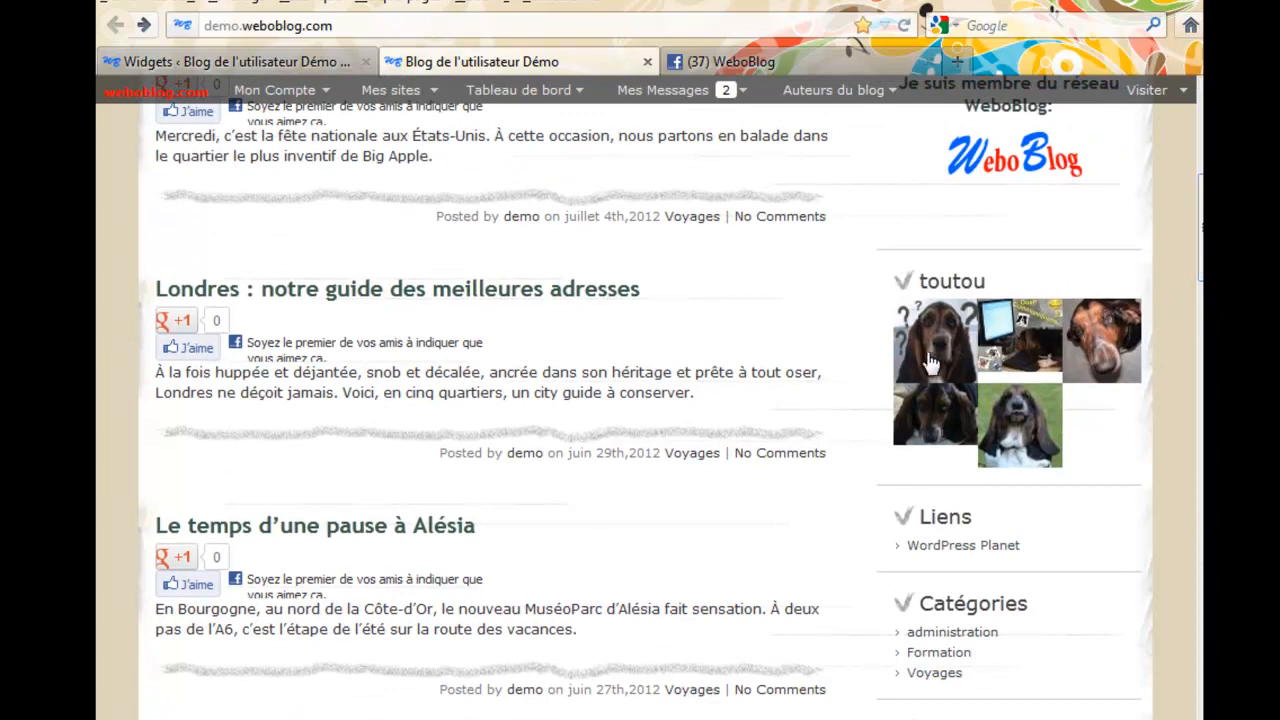
left_click(1100, 350)
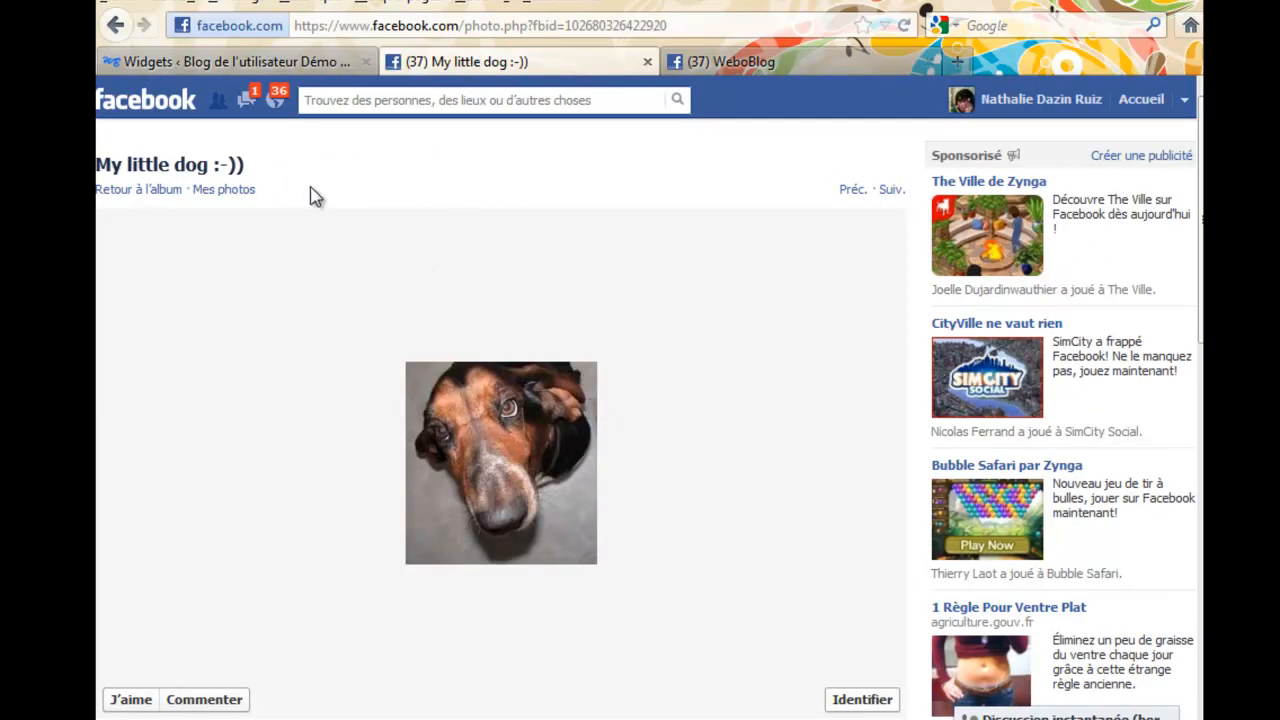
left_click(116, 26)
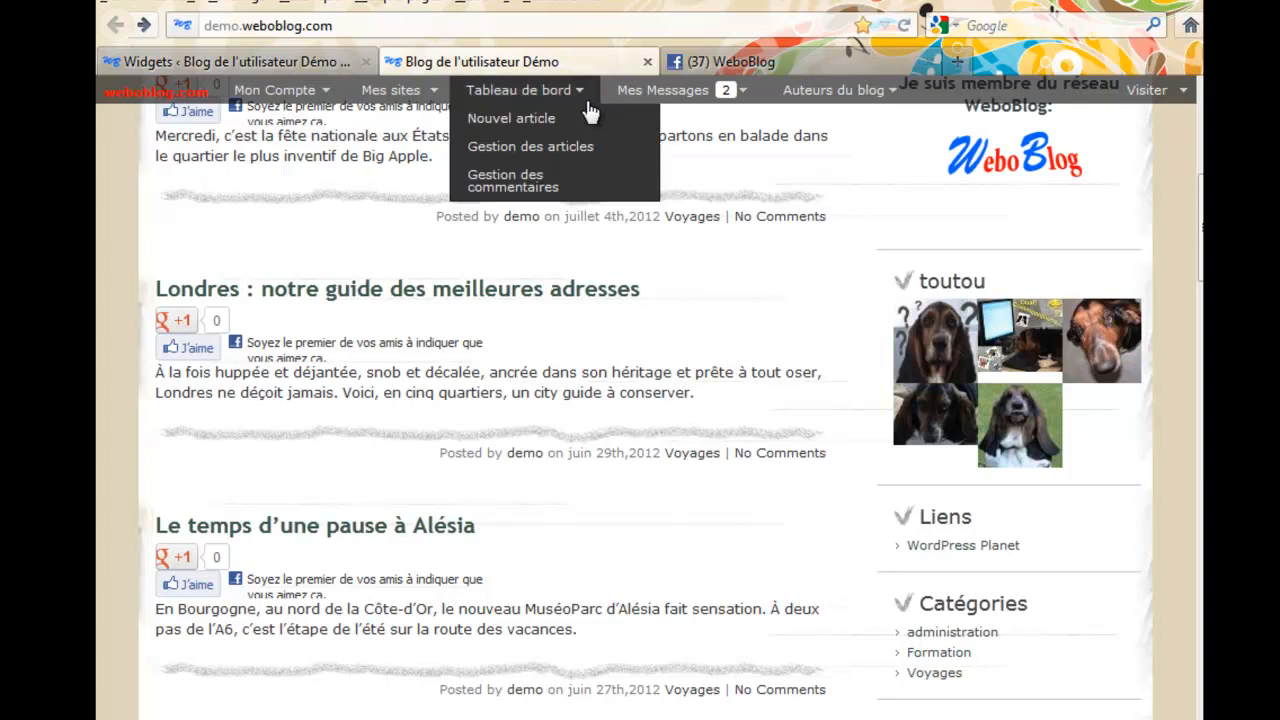
left_click(308, 63)
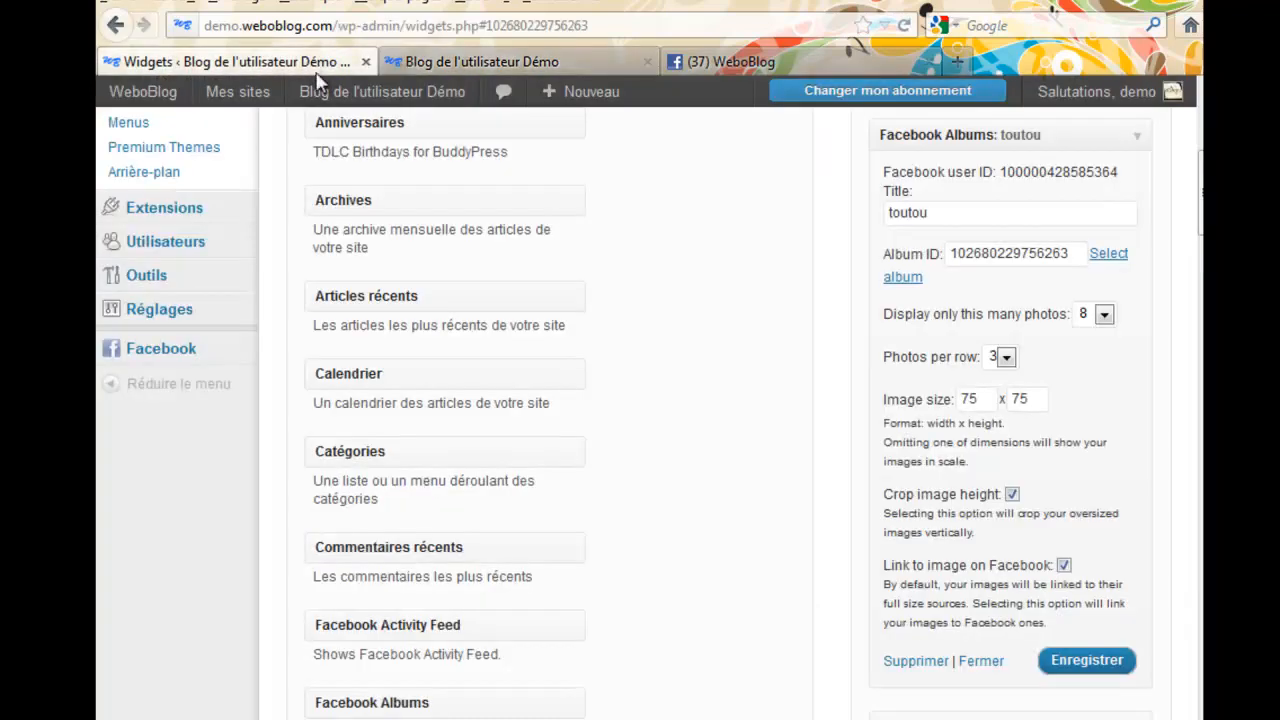
Set the toutou album widget to 2 photos per row and save it
left_click(1005, 358)
left_click(1004, 402)
left_click(1087, 660)
Reload the blog to check the two-column toutou album, then collapse the album's settings on the Widgets page
left_click(485, 64)
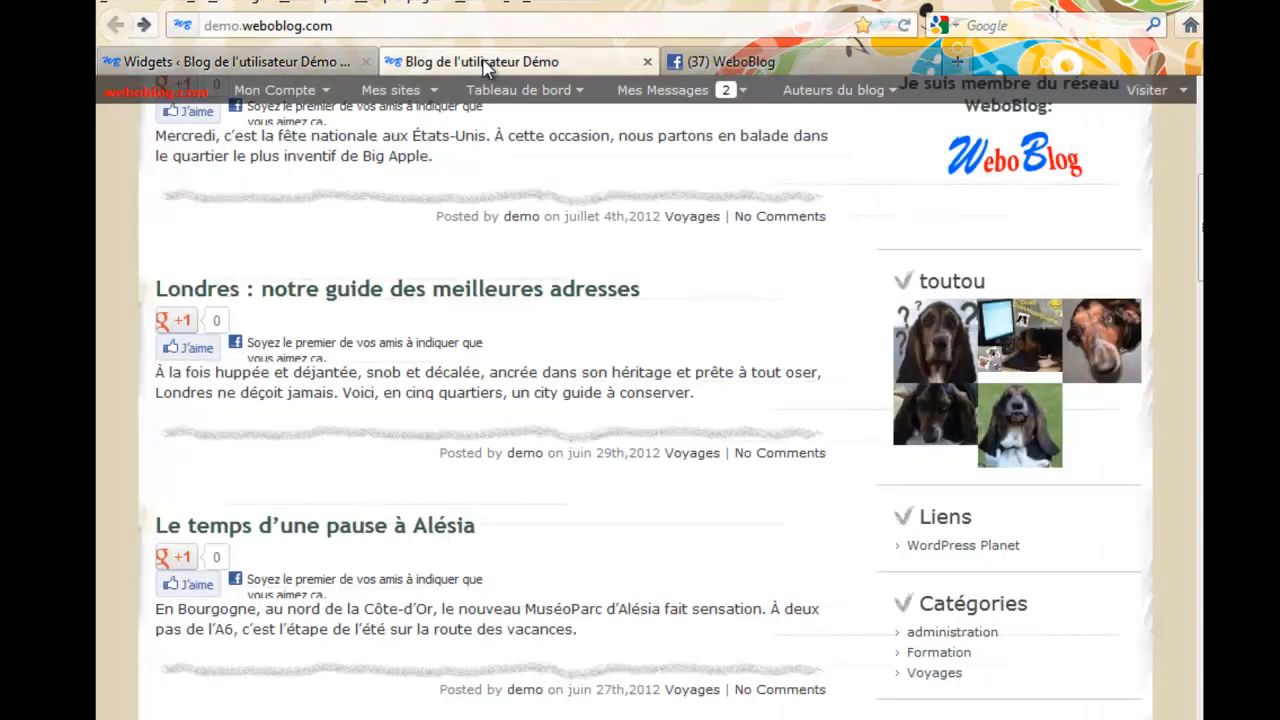
left_click(904, 25)
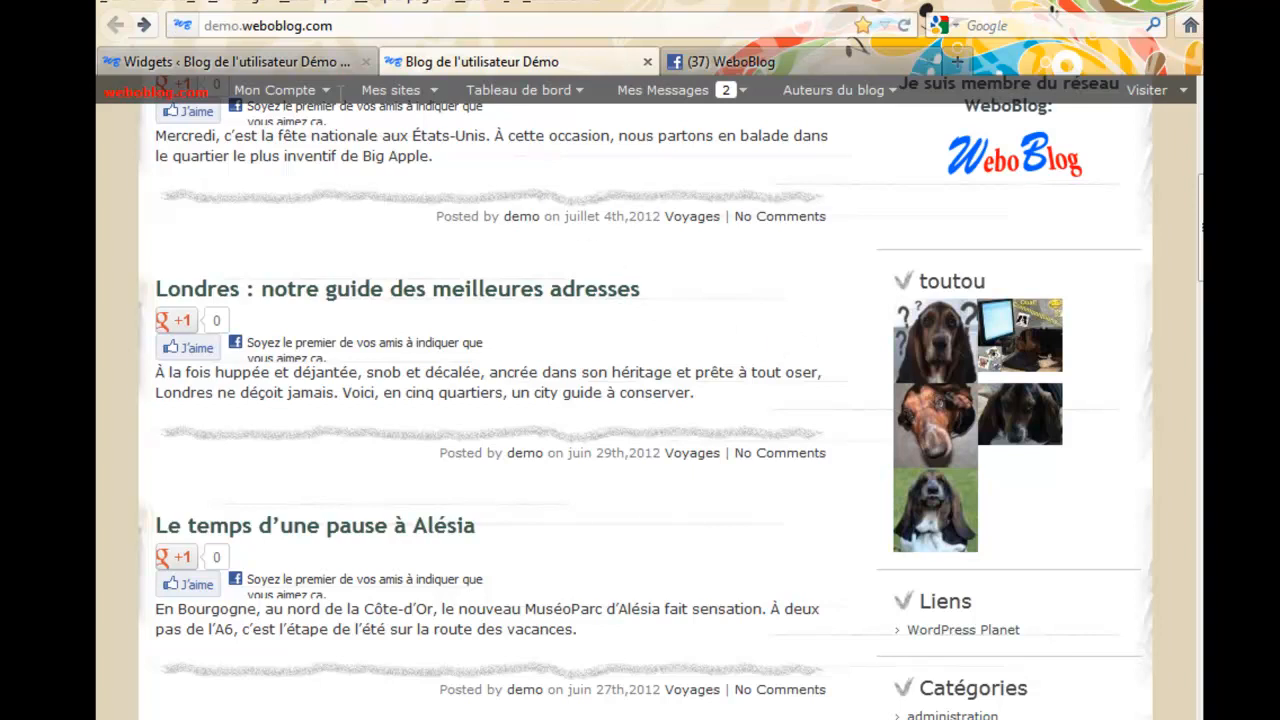
left_click(277, 61)
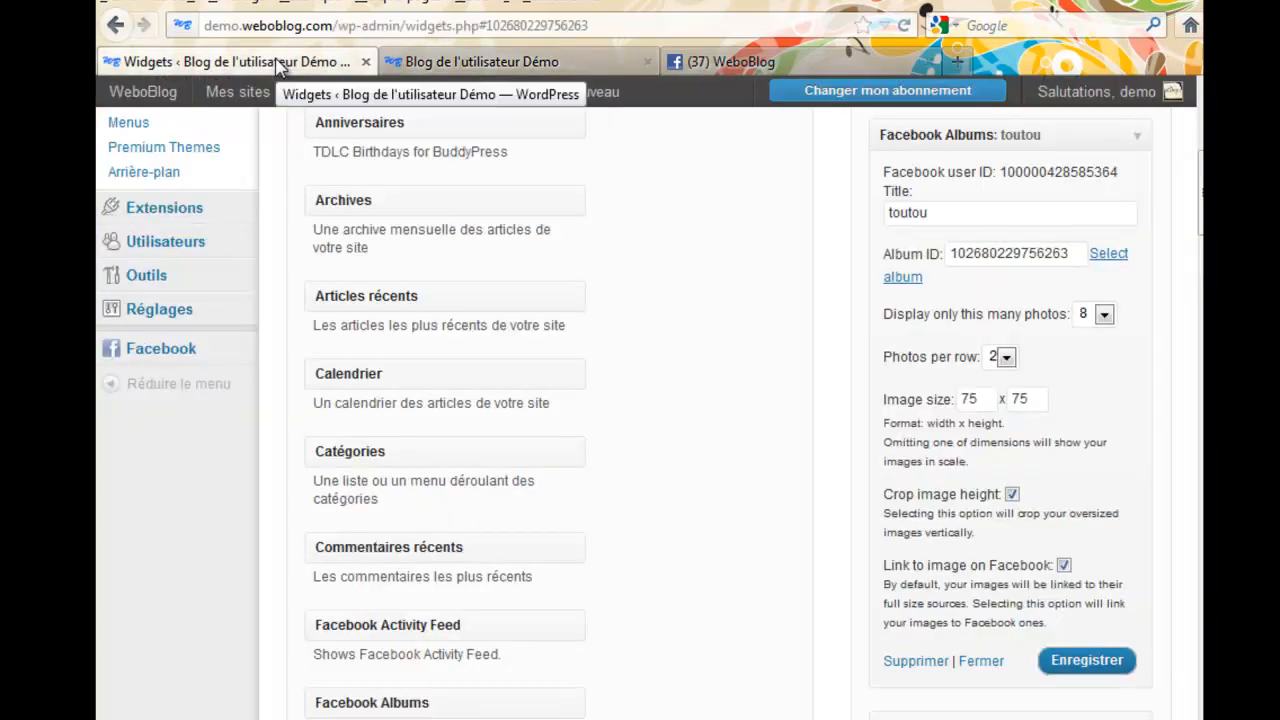
left_click(988, 662)
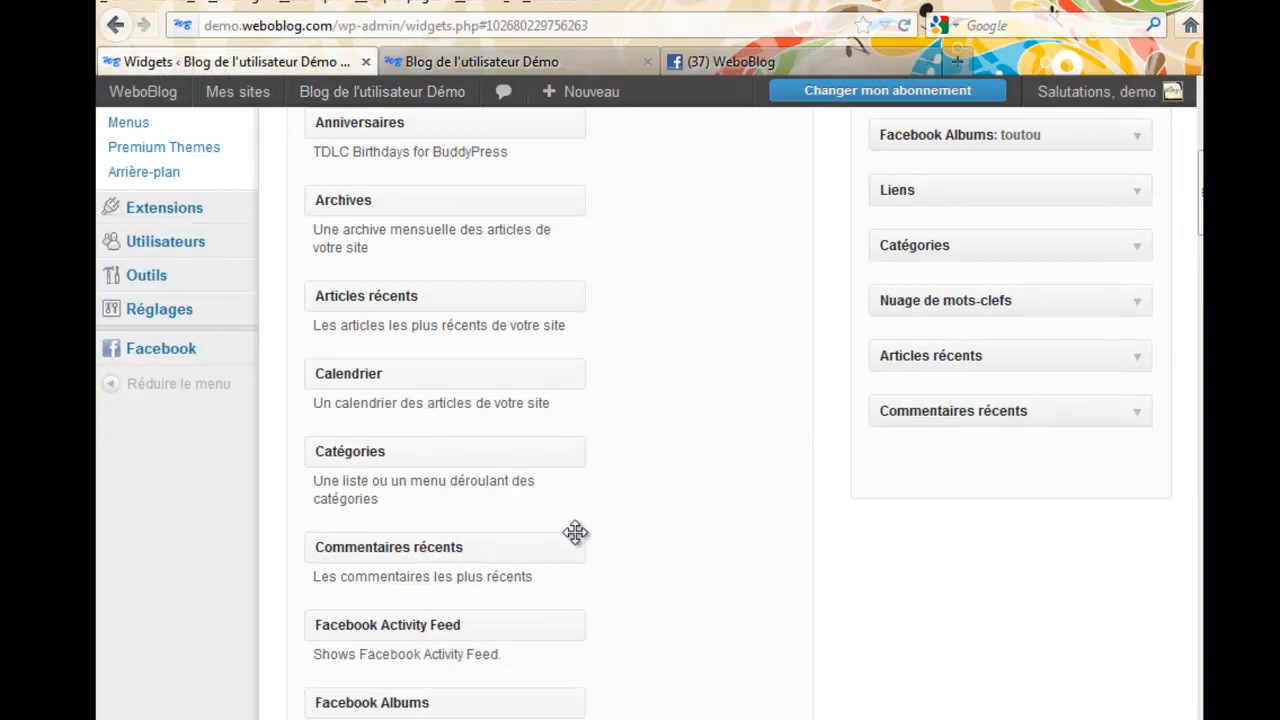
Add the Facebook Like Box widget to Colonne latérale 1 below the Inscription gratuite text widget and title it "j'aime weboblog"
scroll(584, 534, "down", 2)
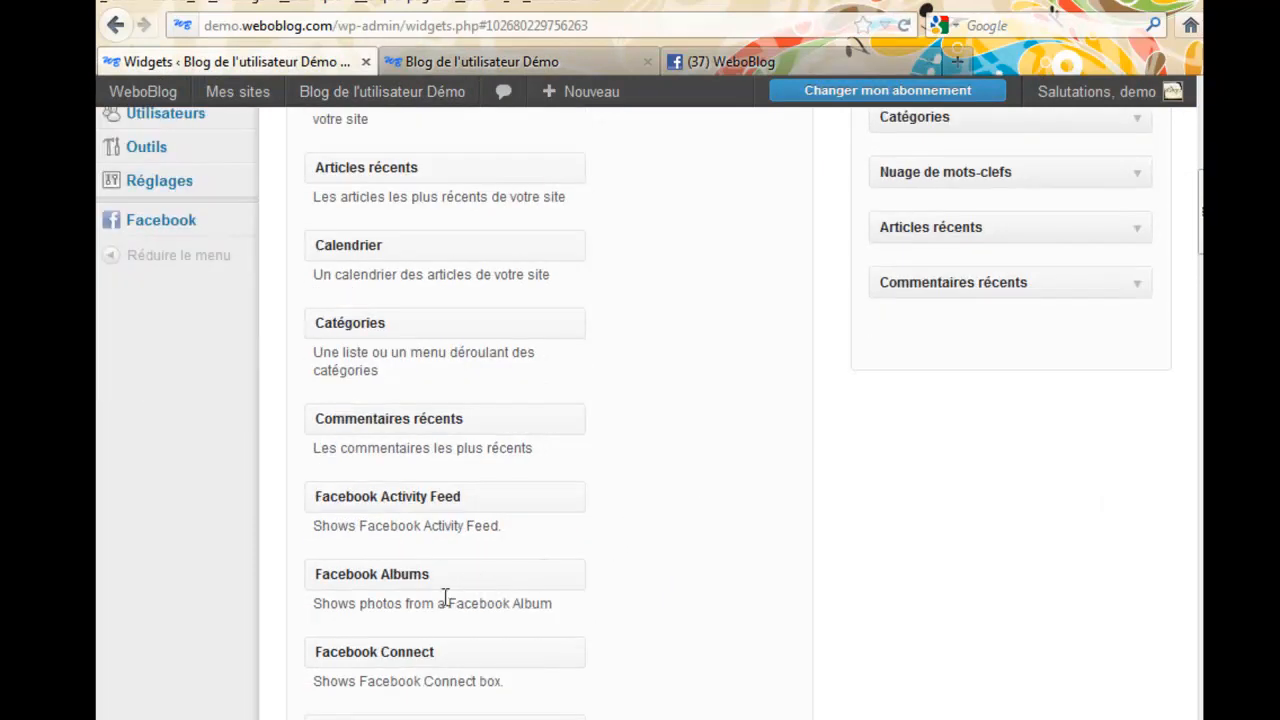
scroll(510, 640, "down", 4)
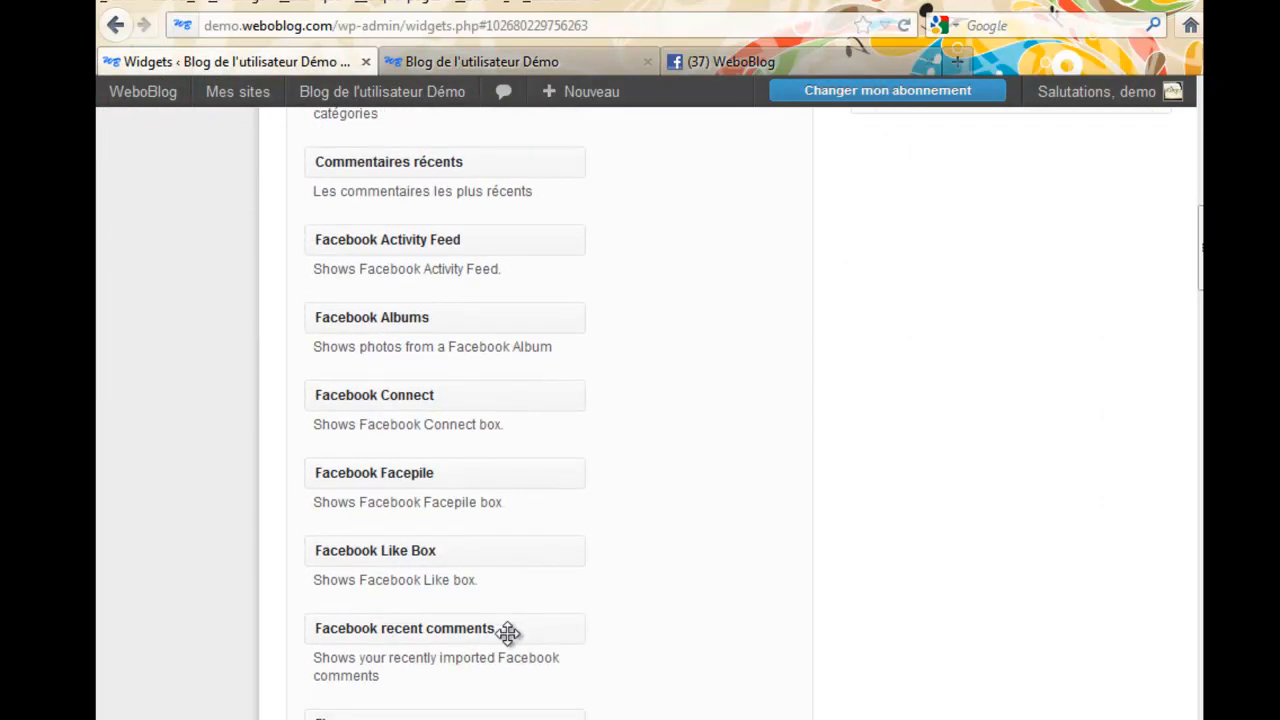
left_click_drag(404, 554, 943, 331)
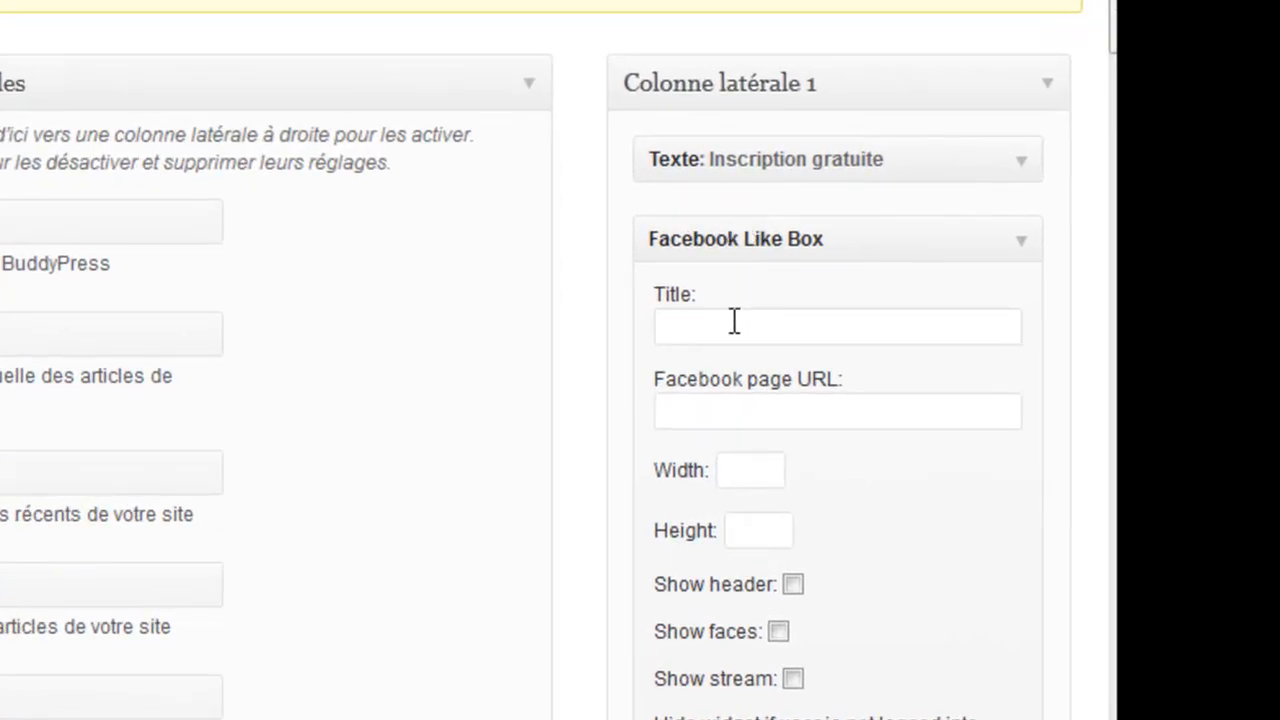
left_click(901, 384)
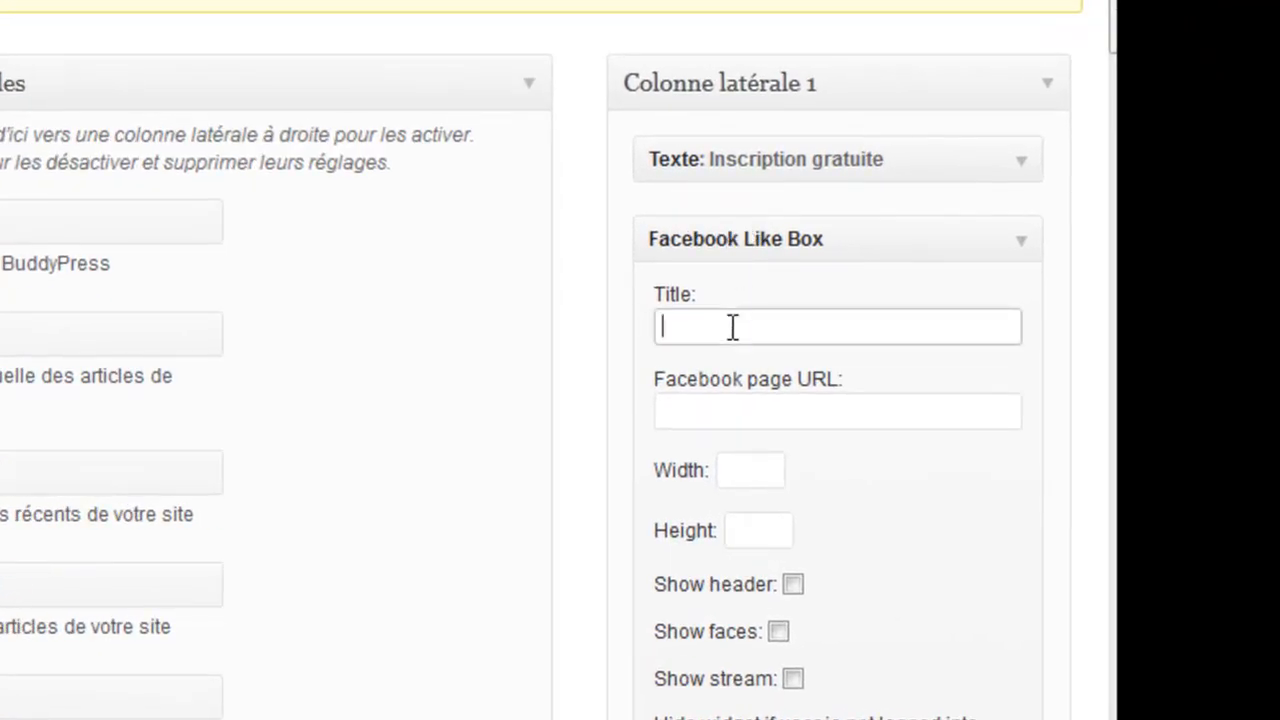
type("j'aimr weboblog")
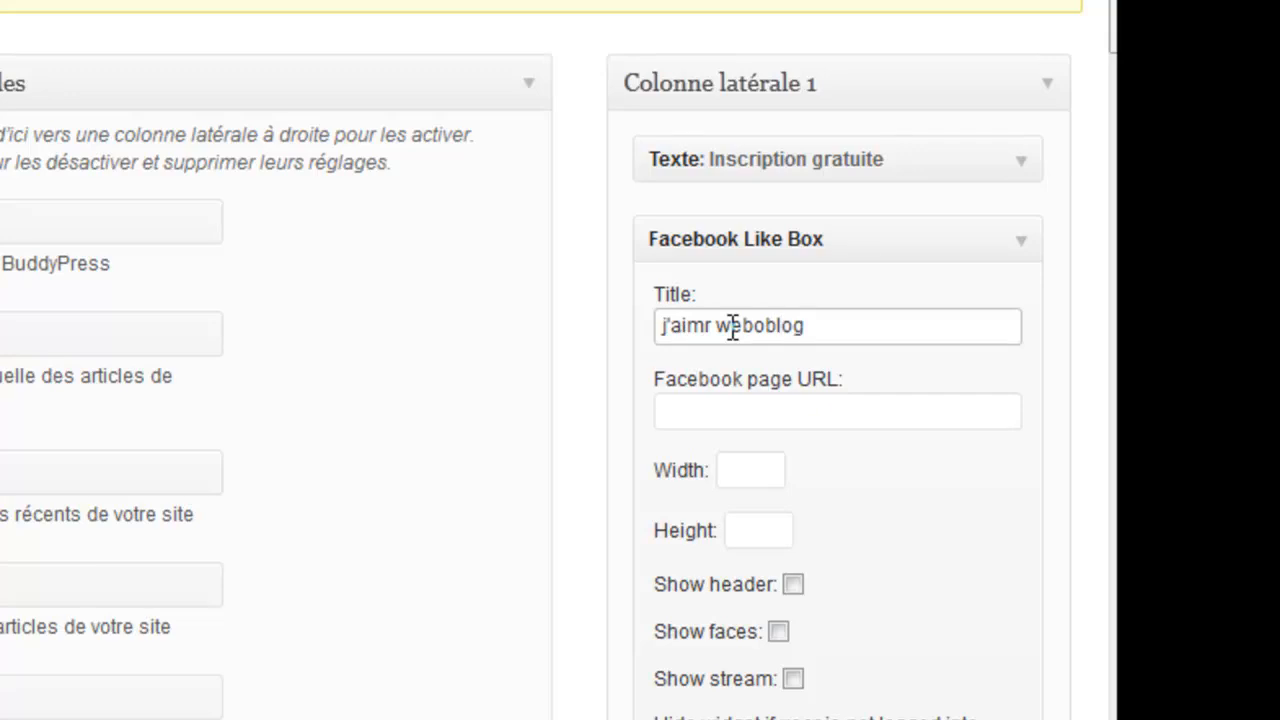
left_click(718, 408)
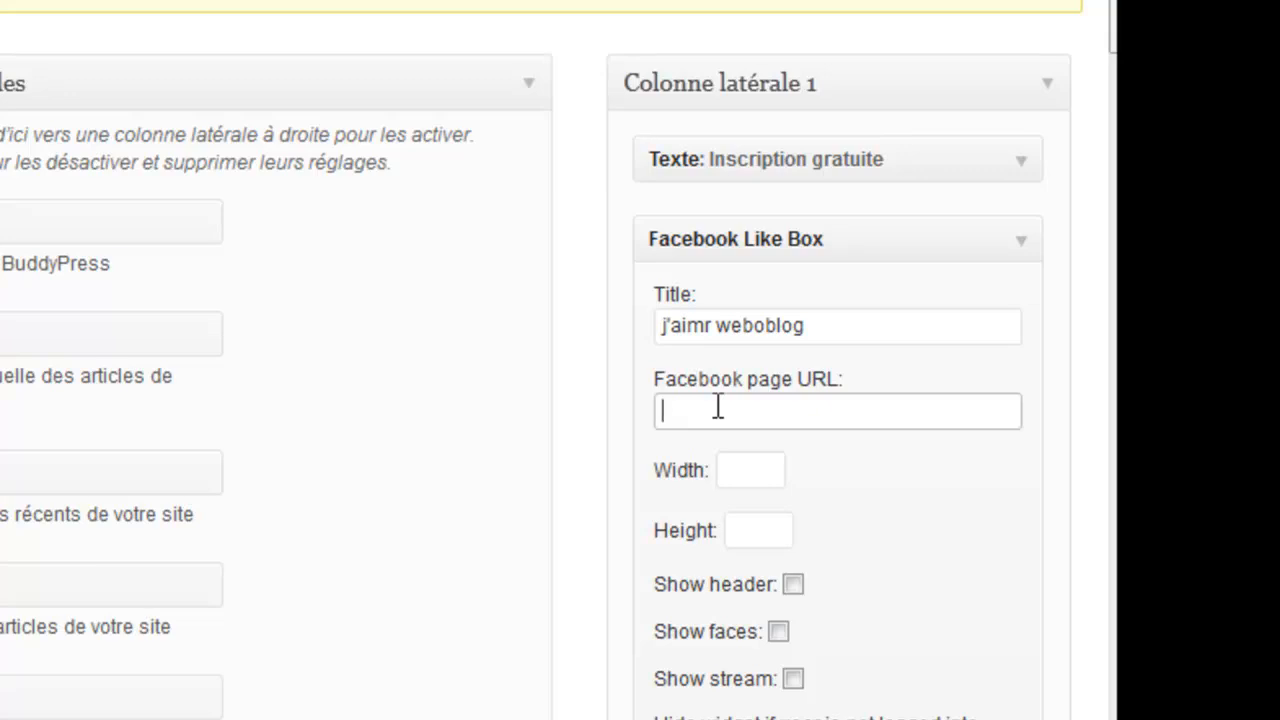
left_click_drag(716, 326, 703, 328)
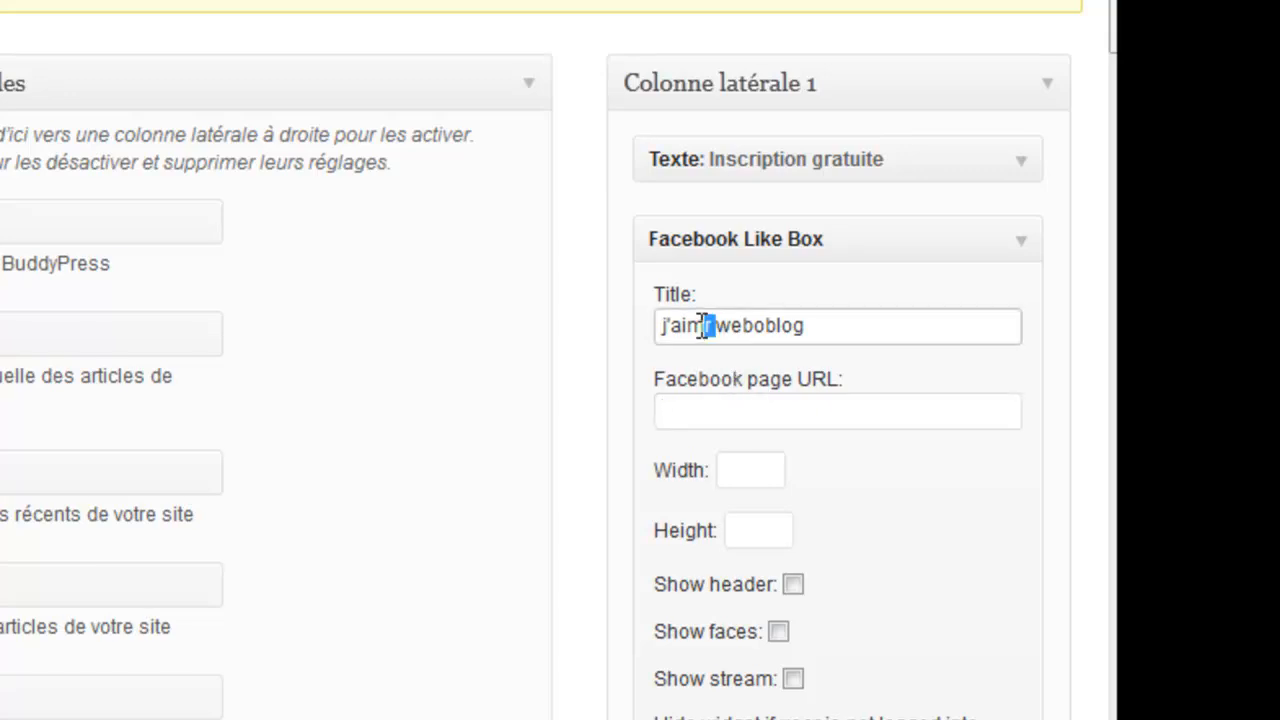
type("e")
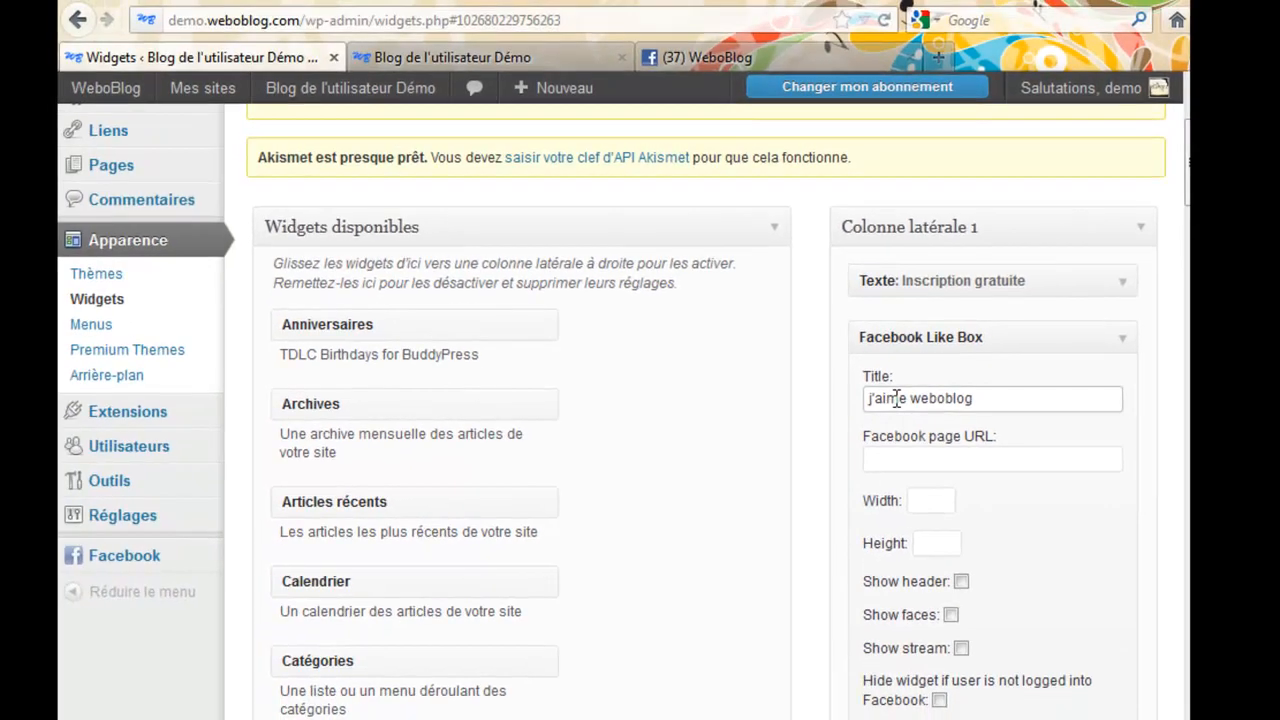
left_click(779, 56)
left_click(498, 20)
key("ctrl+c")
right_click(481, 27)
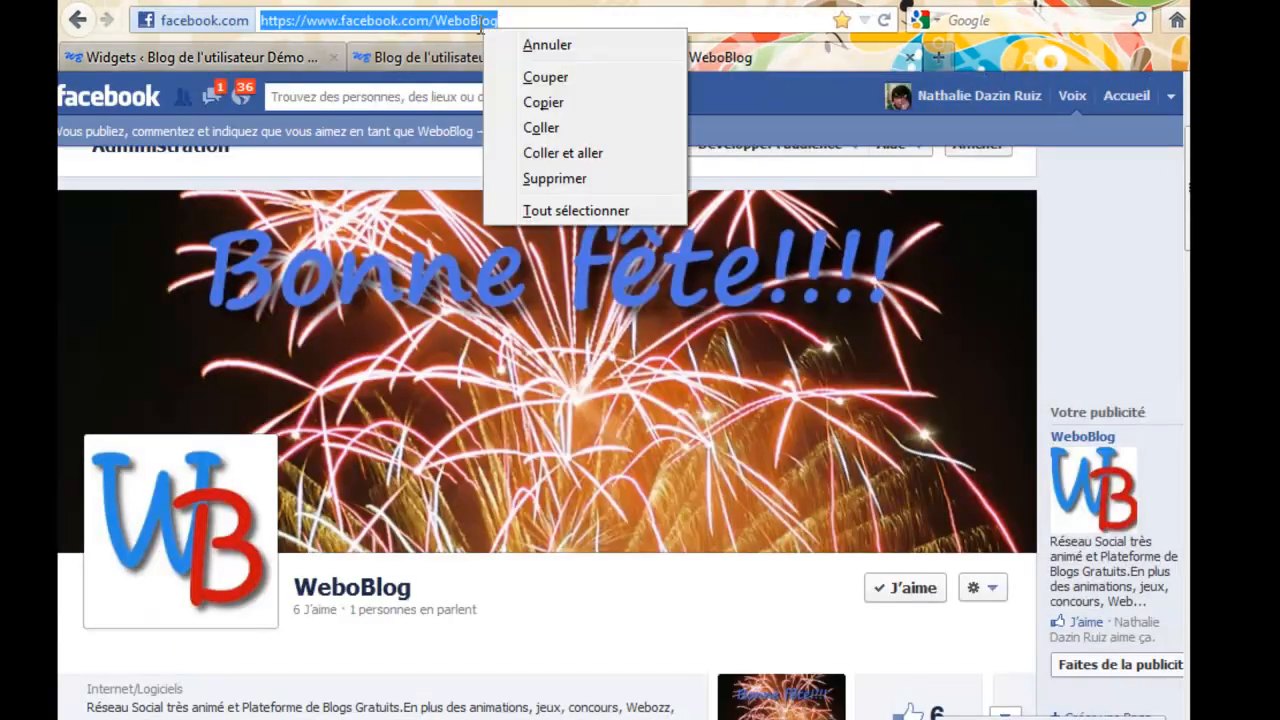
left_click(548, 103)
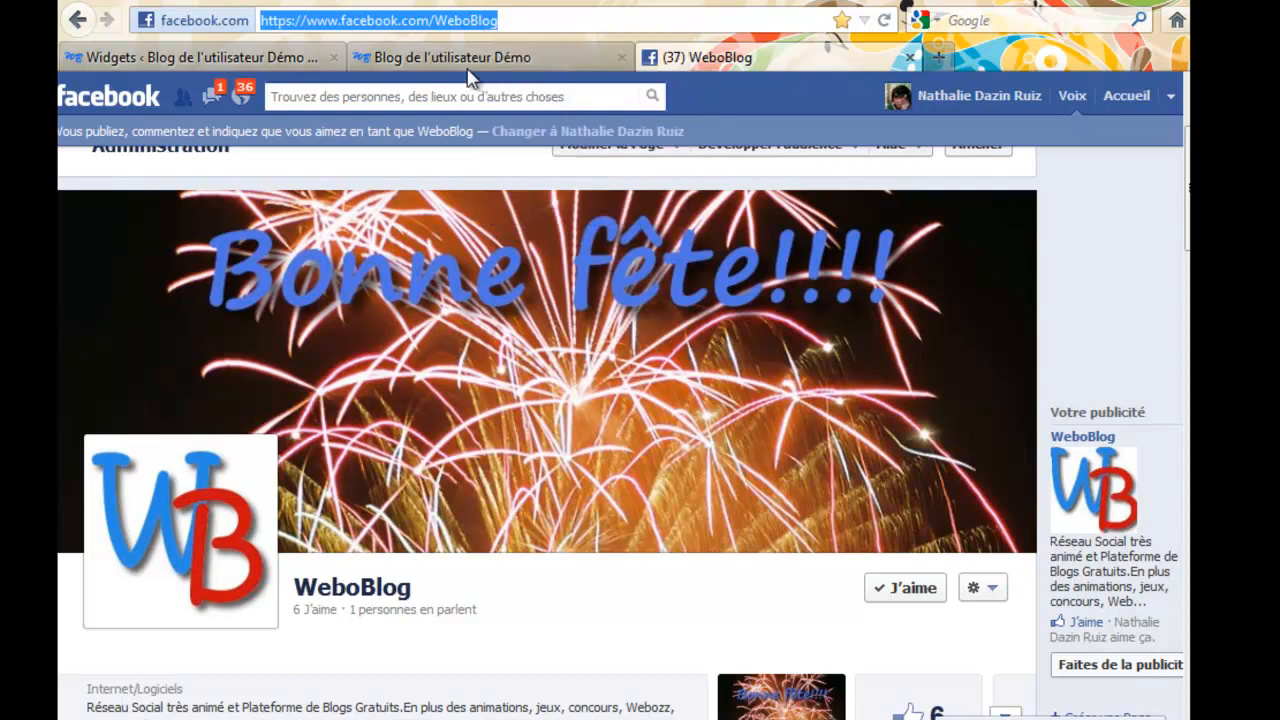
left_click(456, 59)
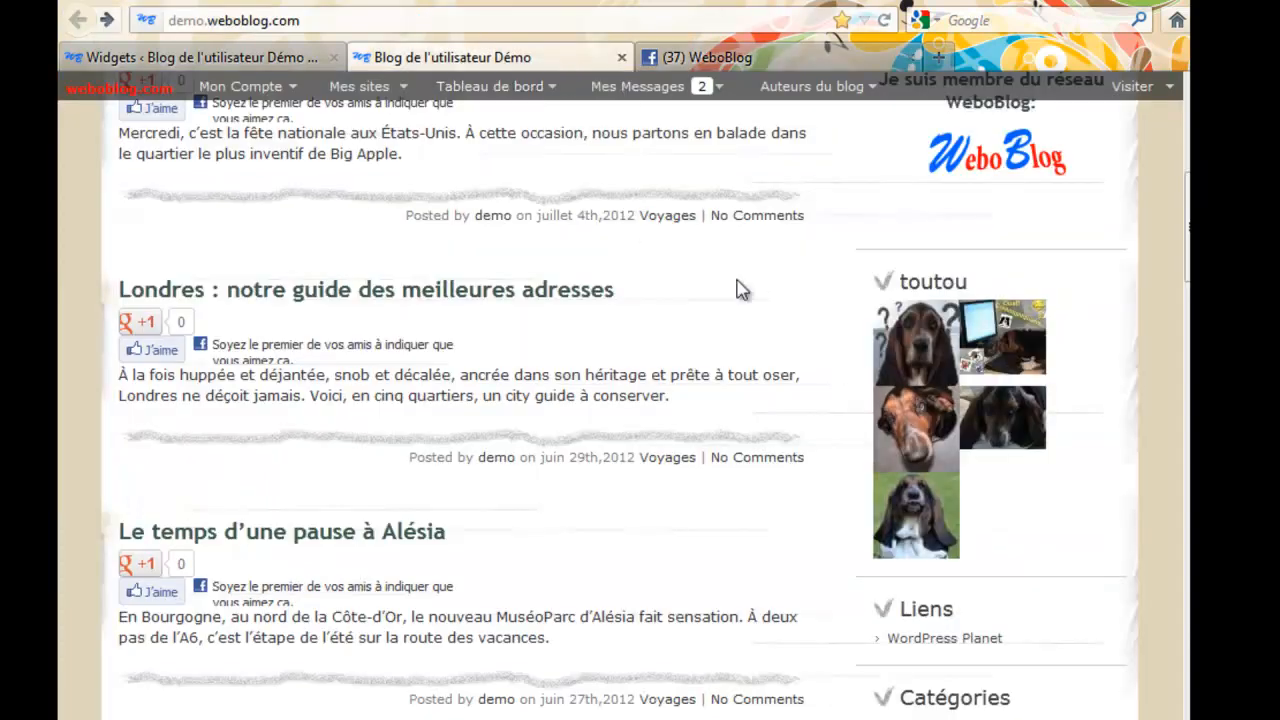
left_click(211, 63)
left_click(911, 459)
right_click(911, 459)
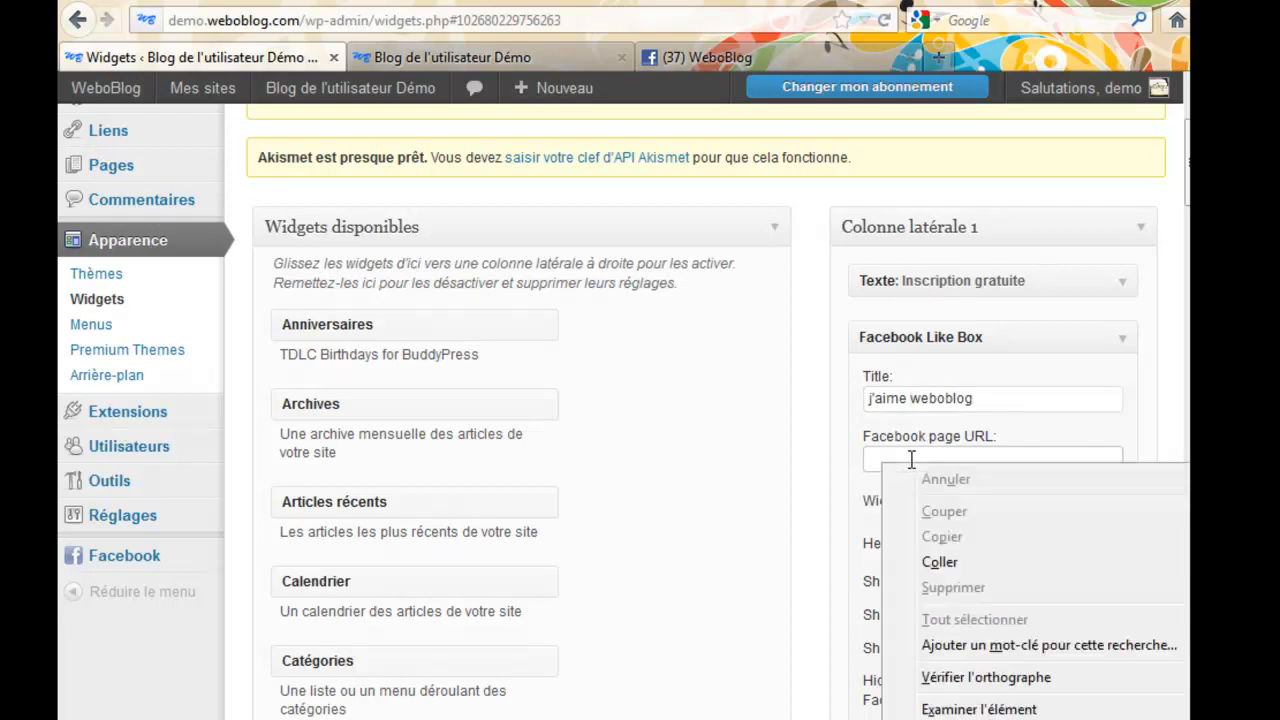
left_click(955, 566)
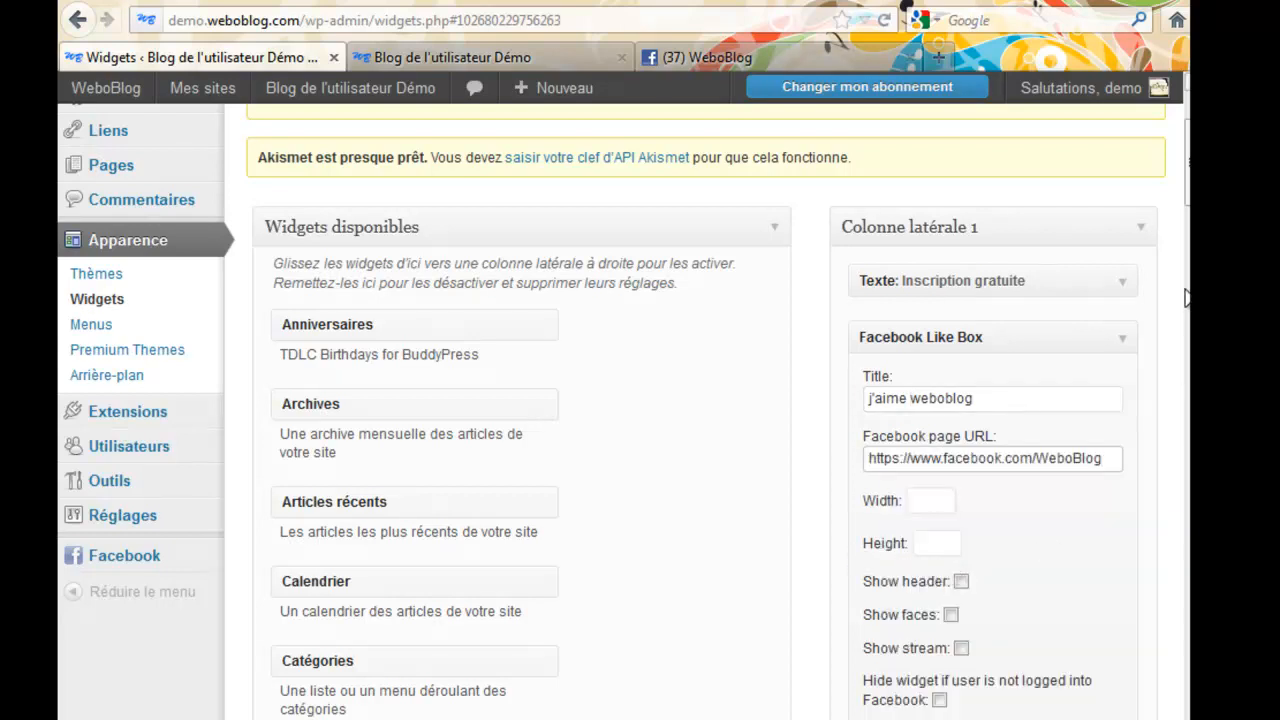
Enable Show header and Show faces for the Facebook Like Box and save the widget
scroll(624, 410, "down", 3)
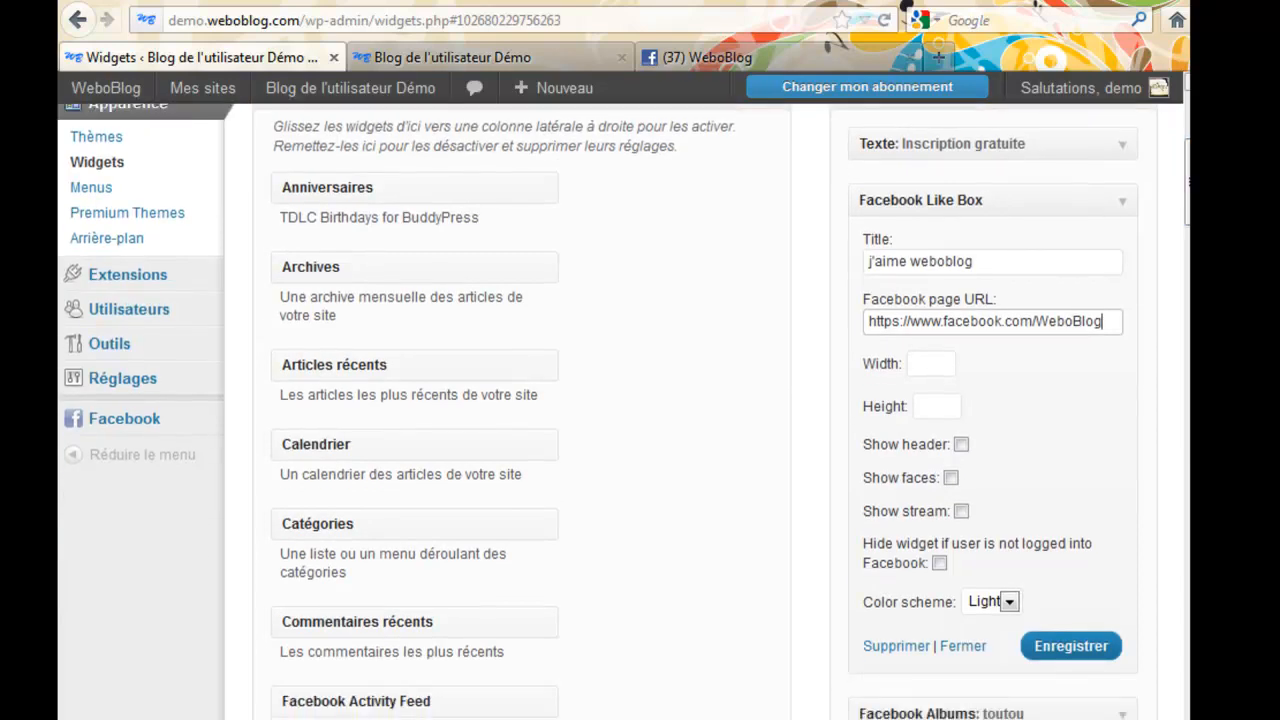
left_click(961, 446)
left_click(950, 479)
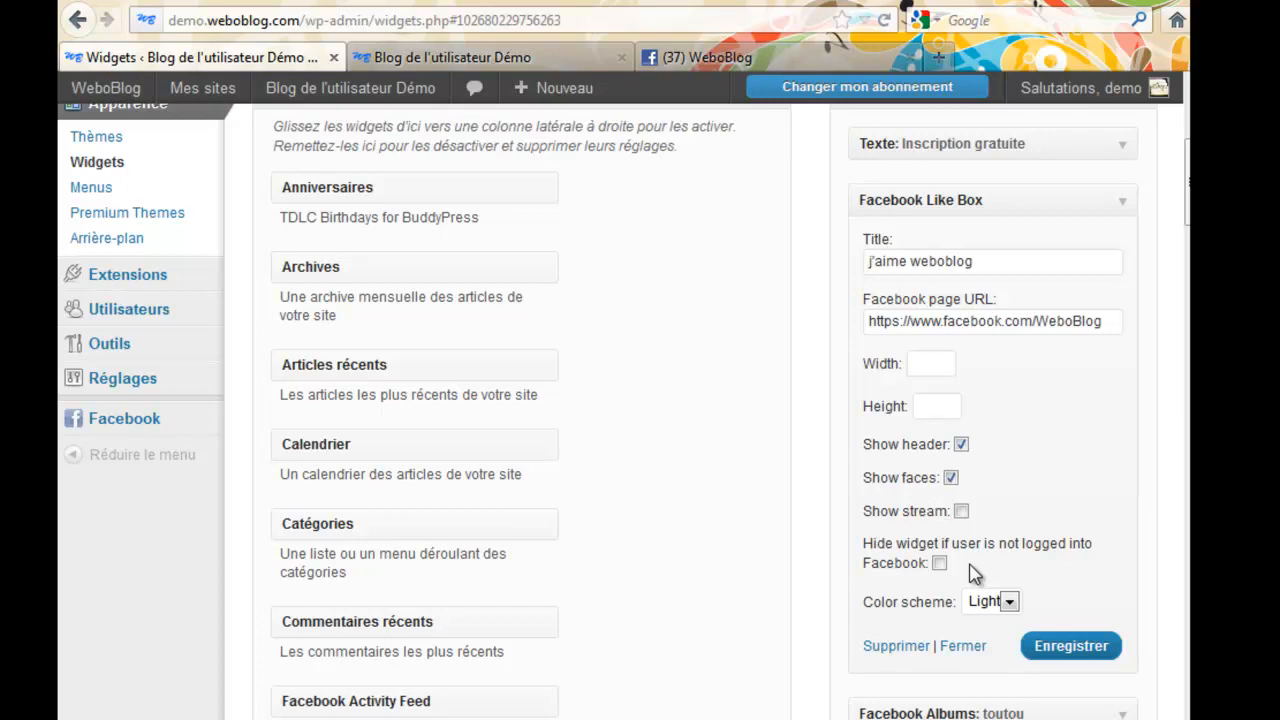
left_click(1066, 652)
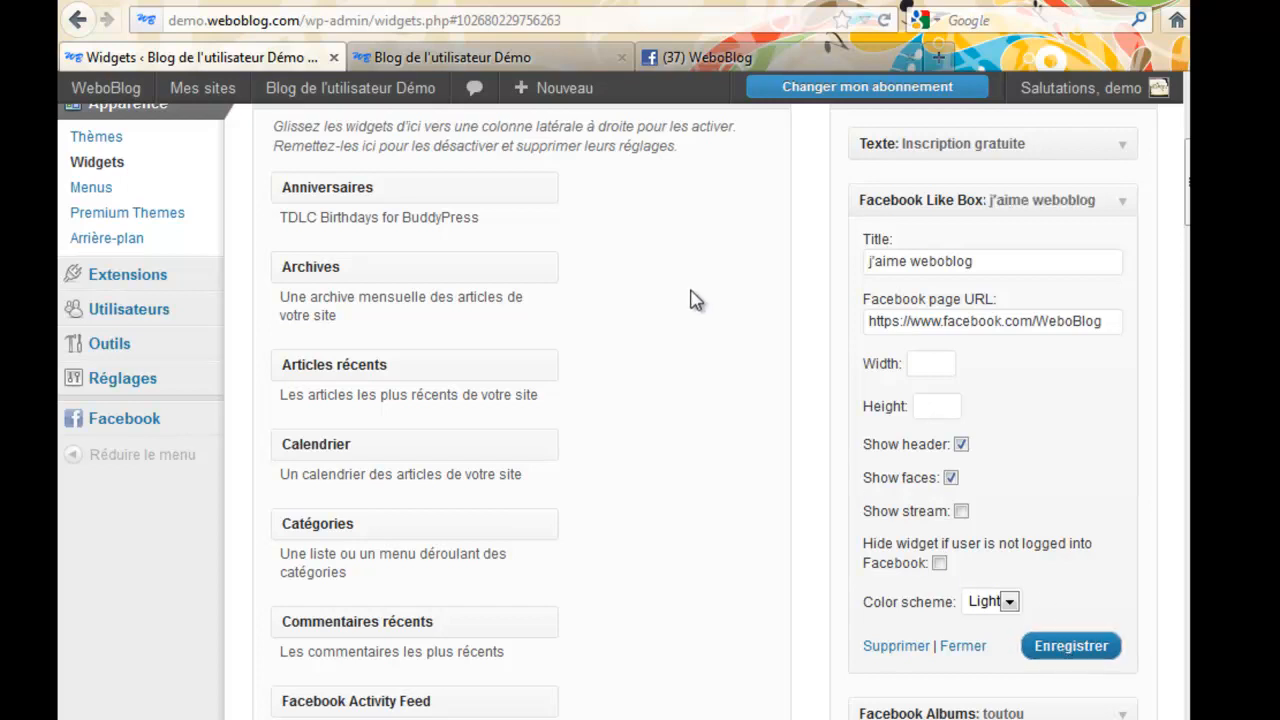
Reload the blog to check the Like Box in the sidebar, view the WeboBlog Facebook page, and return to the Widgets page
left_click(477, 60)
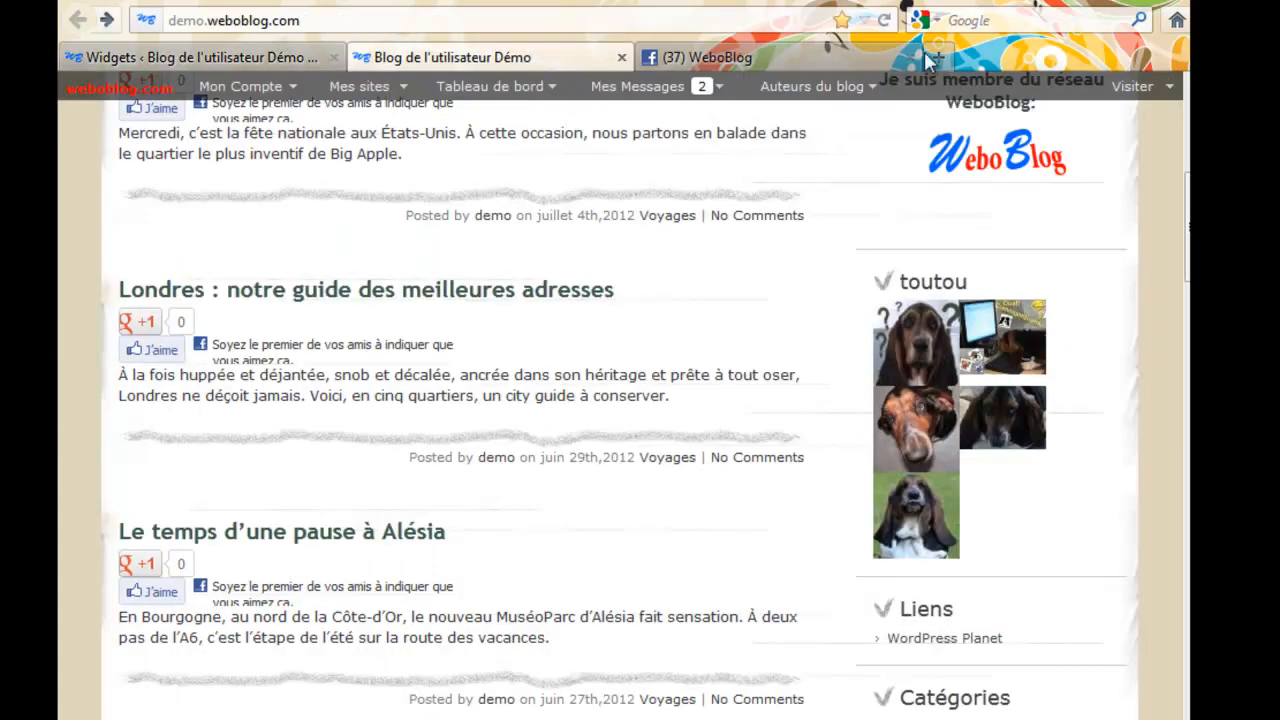
left_click(885, 21)
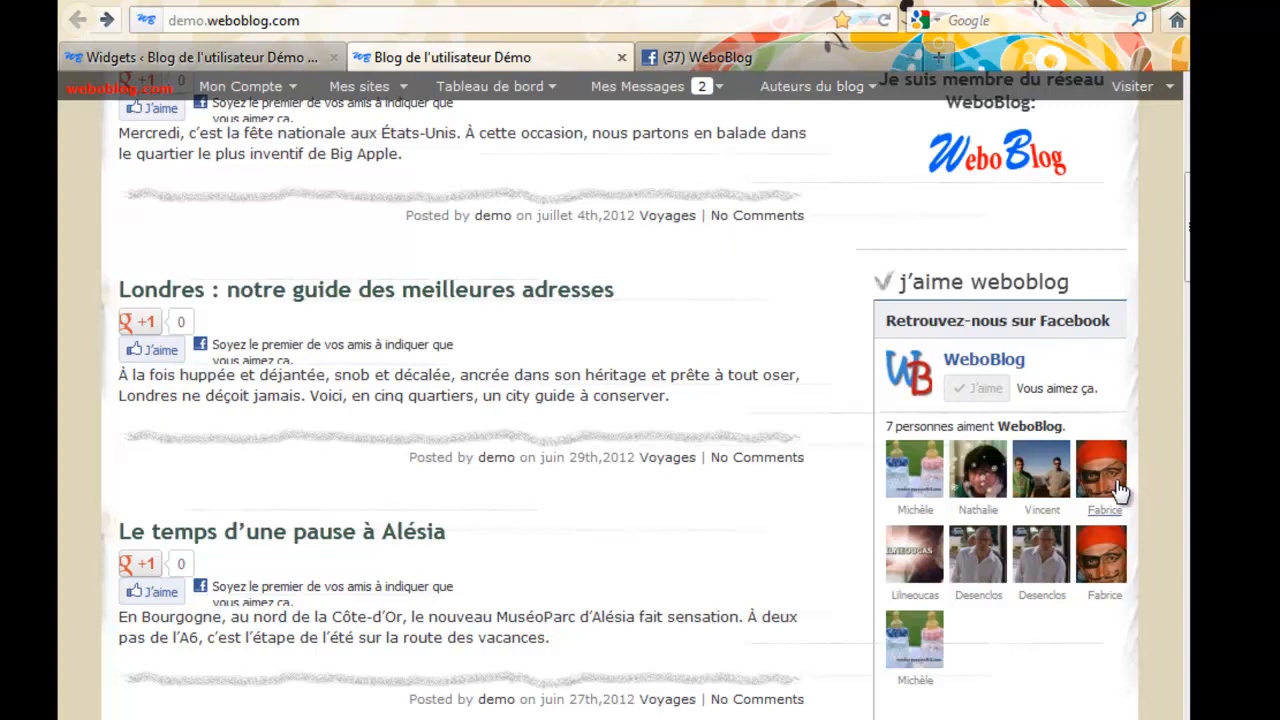
mouse_move(802, 88)
left_click(800, 57)
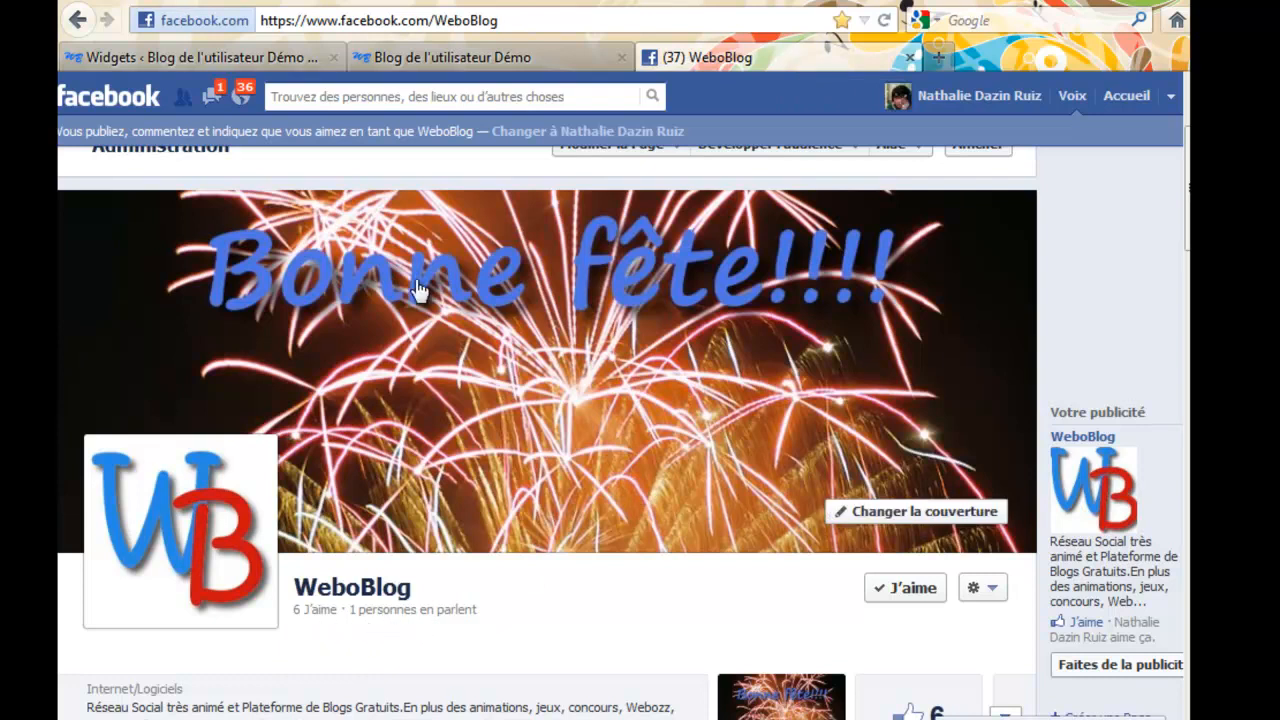
left_click(268, 63)
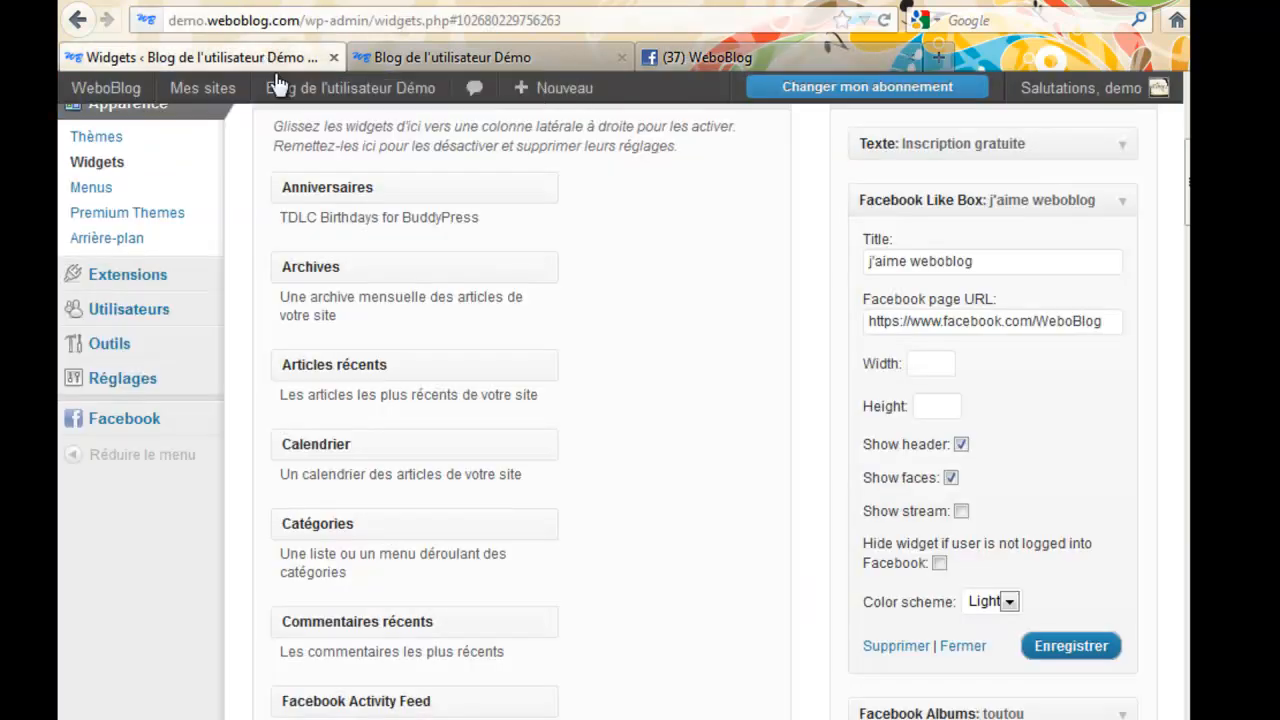
Set the Like Box to width 200 and height 800, enable Show stream, and save the widget
left_click(921, 360)
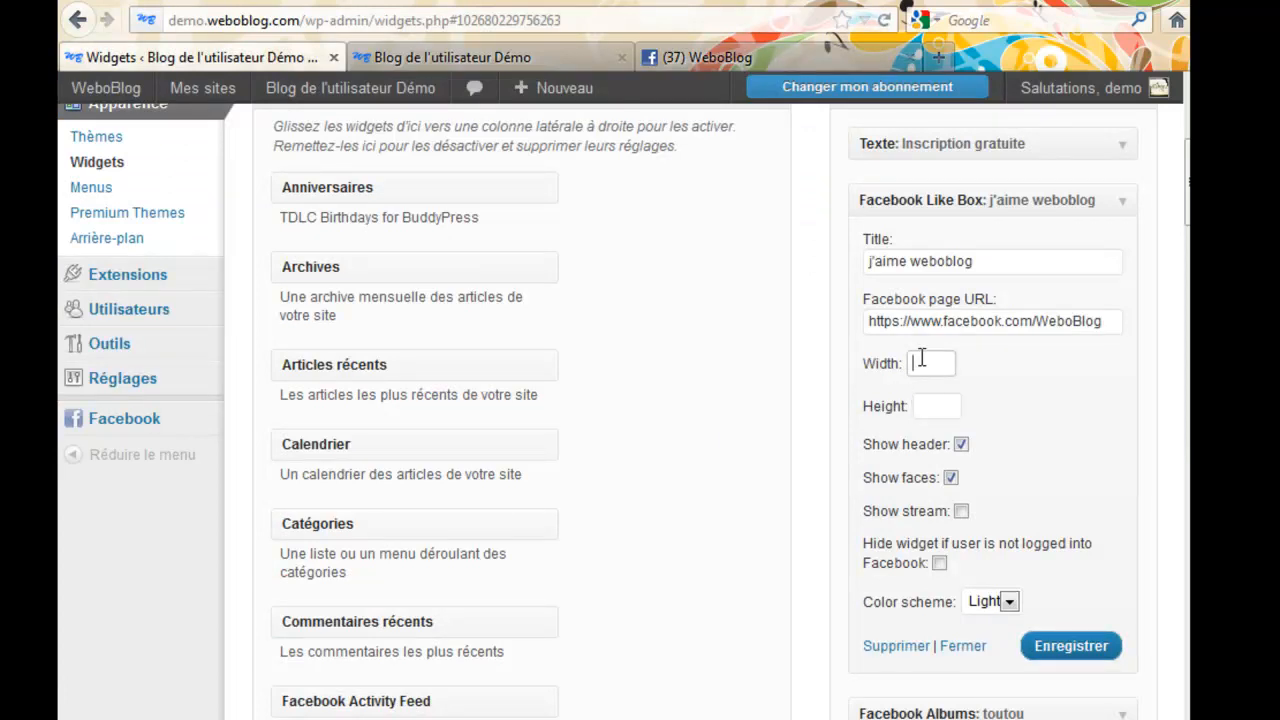
type("200")
left_click(940, 410)
type("500")
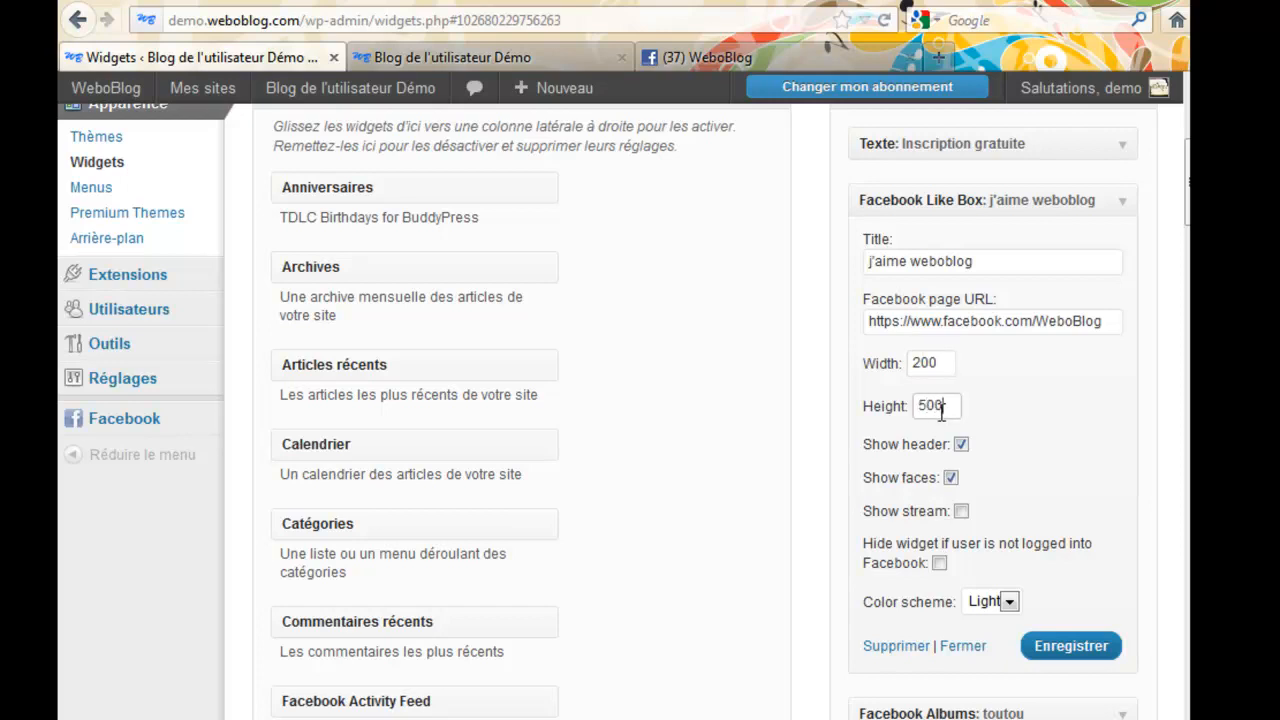
left_click(961, 511)
double_click(920, 406)
type("8")
left_click(1079, 652)
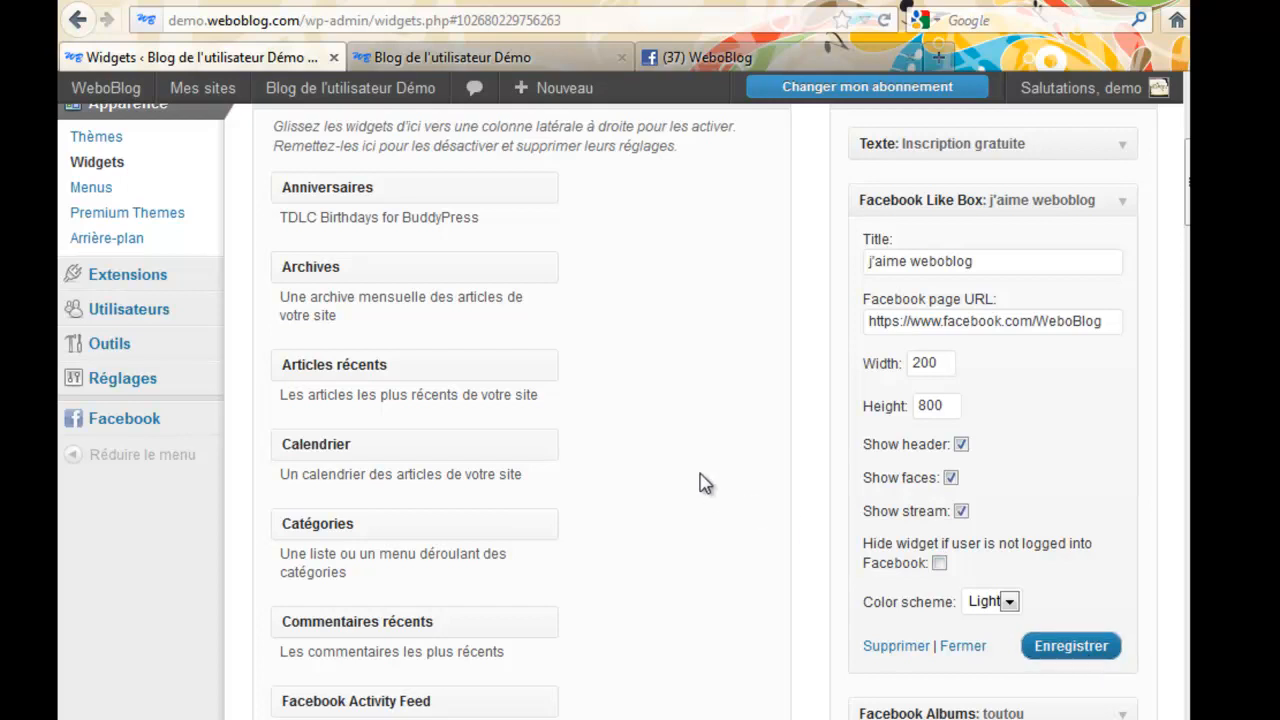
Reload the blog, examine the resized Like Box's stream and fan faces, and return to the Widgets page
left_click(528, 57)
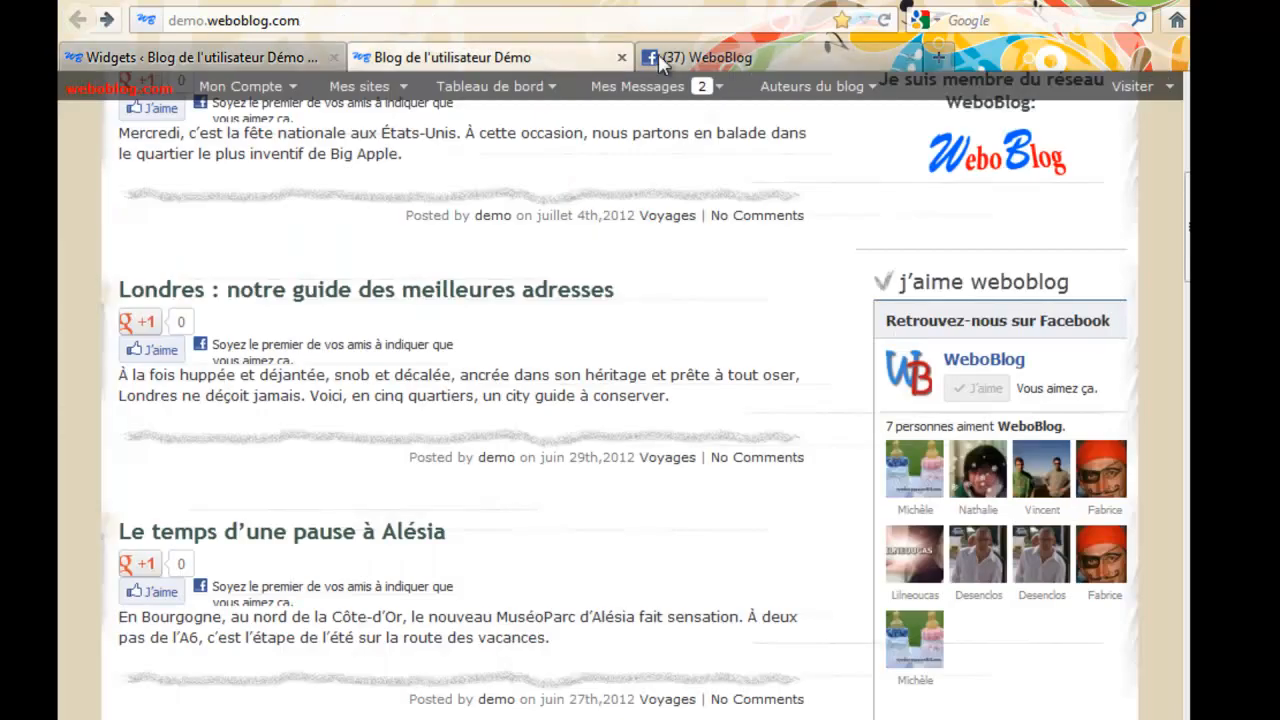
left_click(884, 20)
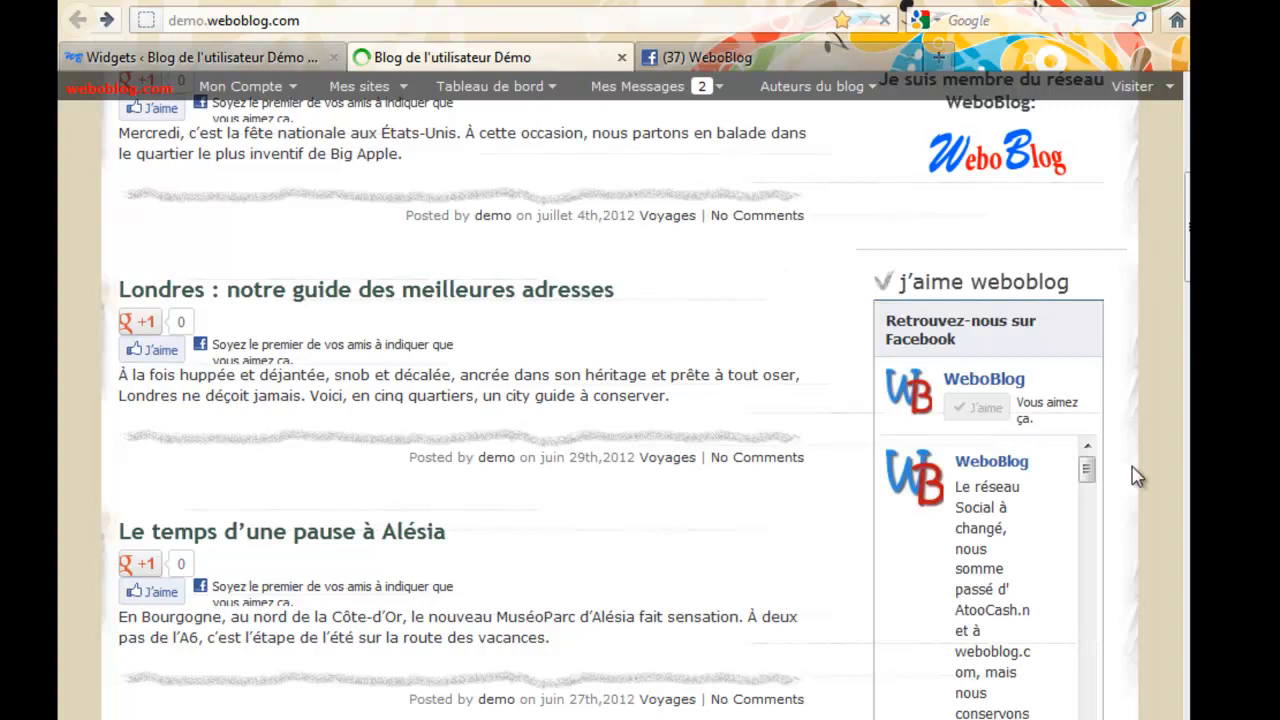
mouse_move(1188, 227)
left_mouse_down()
mouse_move(1188, 293)
mouse_move(1188, 252)
left_mouse_up()
mouse_move(1086, 292)
left_mouse_down()
mouse_move(1086, 600)
mouse_move(1071, 310)
left_mouse_up()
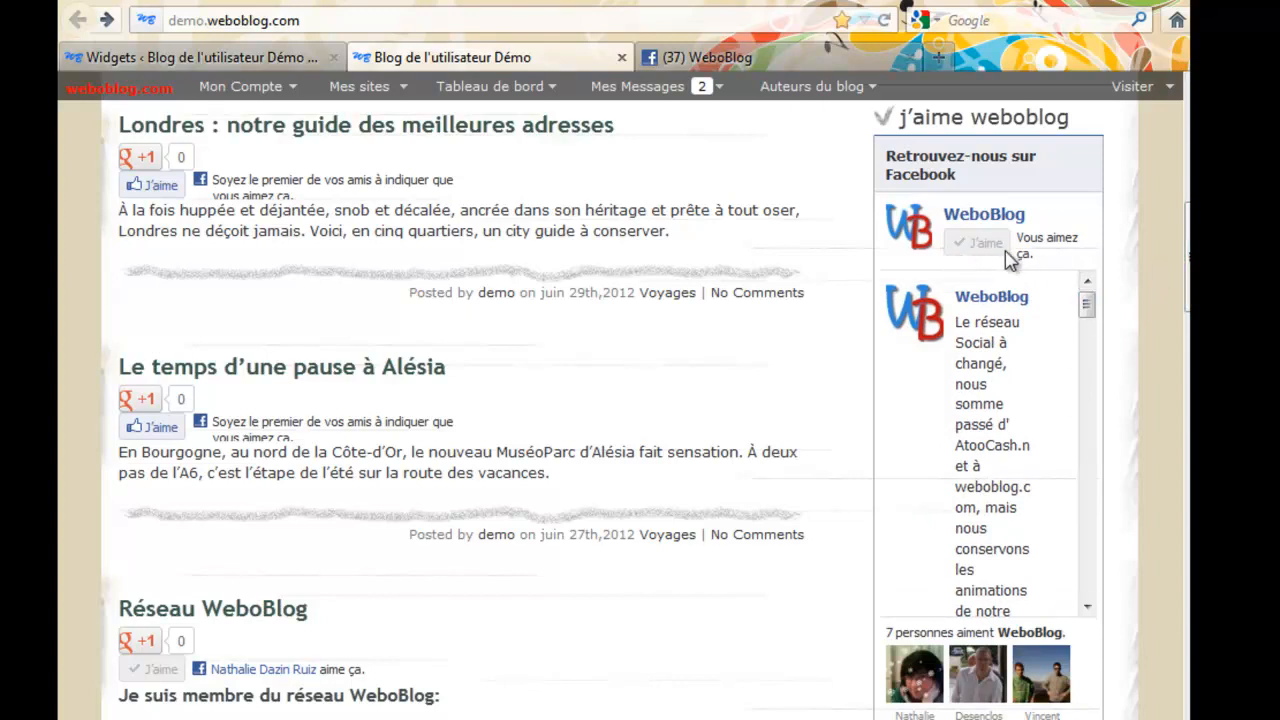
left_click_drag(1183, 287, 1185, 337)
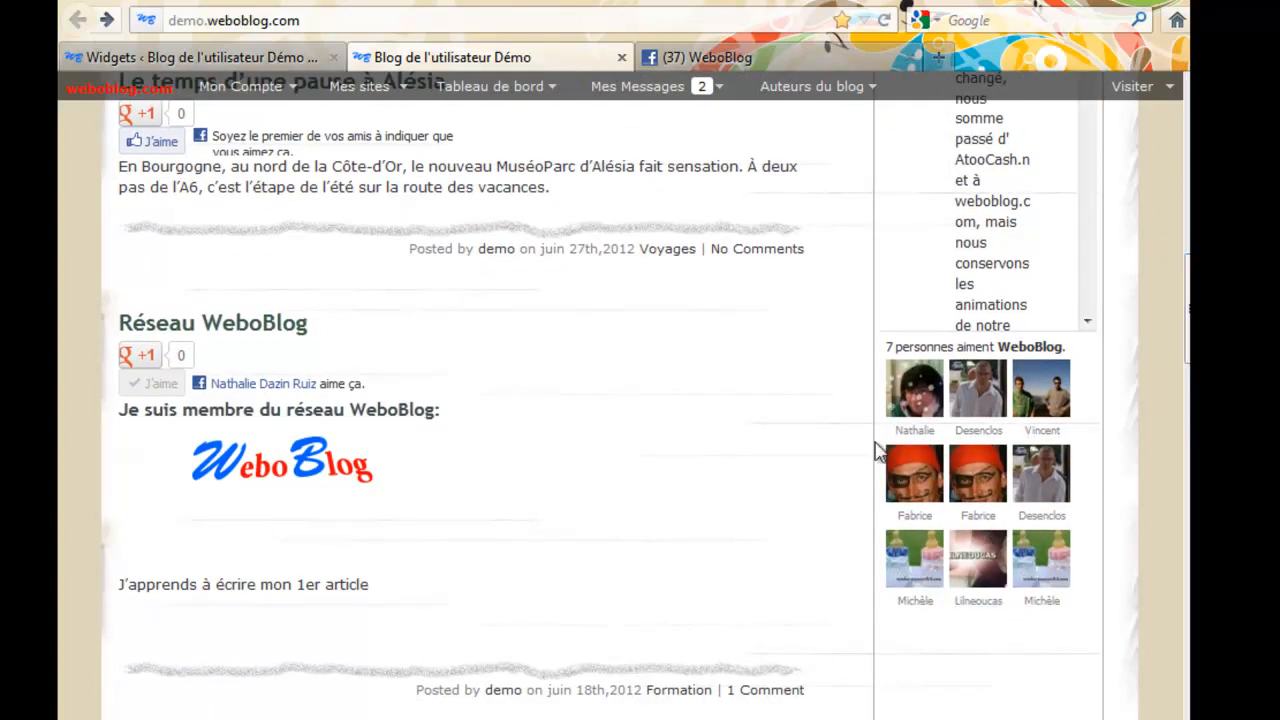
left_click(205, 56)
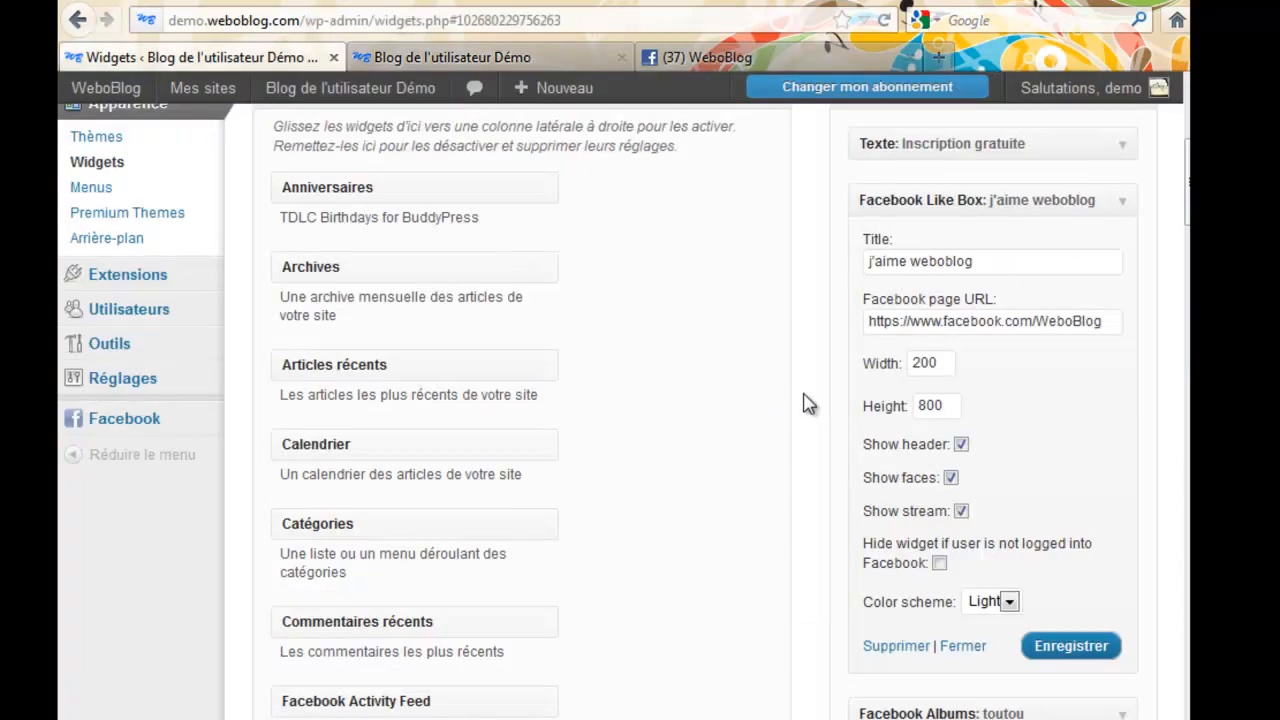
Disable Show stream in the Facebook Like Box, save it, and look through the available Facebook widgets
left_click(961, 511)
left_click(1062, 652)
scroll(676, 437, "down", 5)
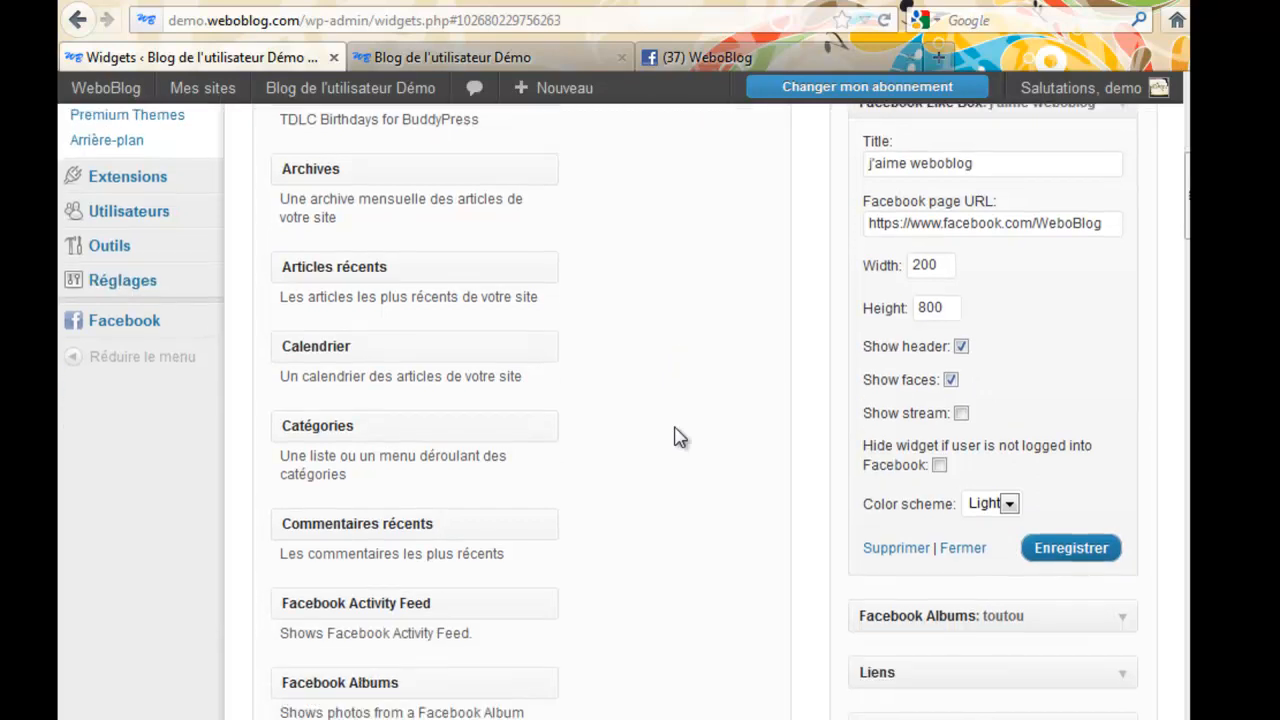
scroll(676, 437, "down", 5)
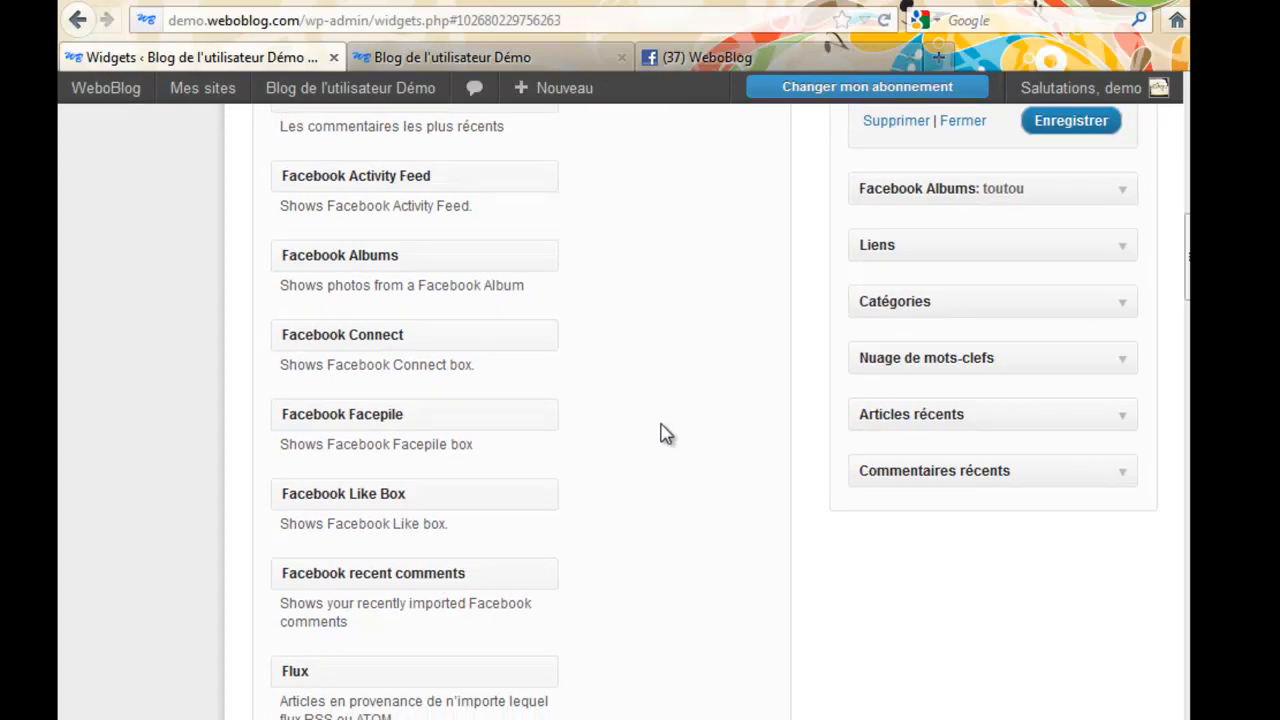
scroll(660, 494, "up", 3)
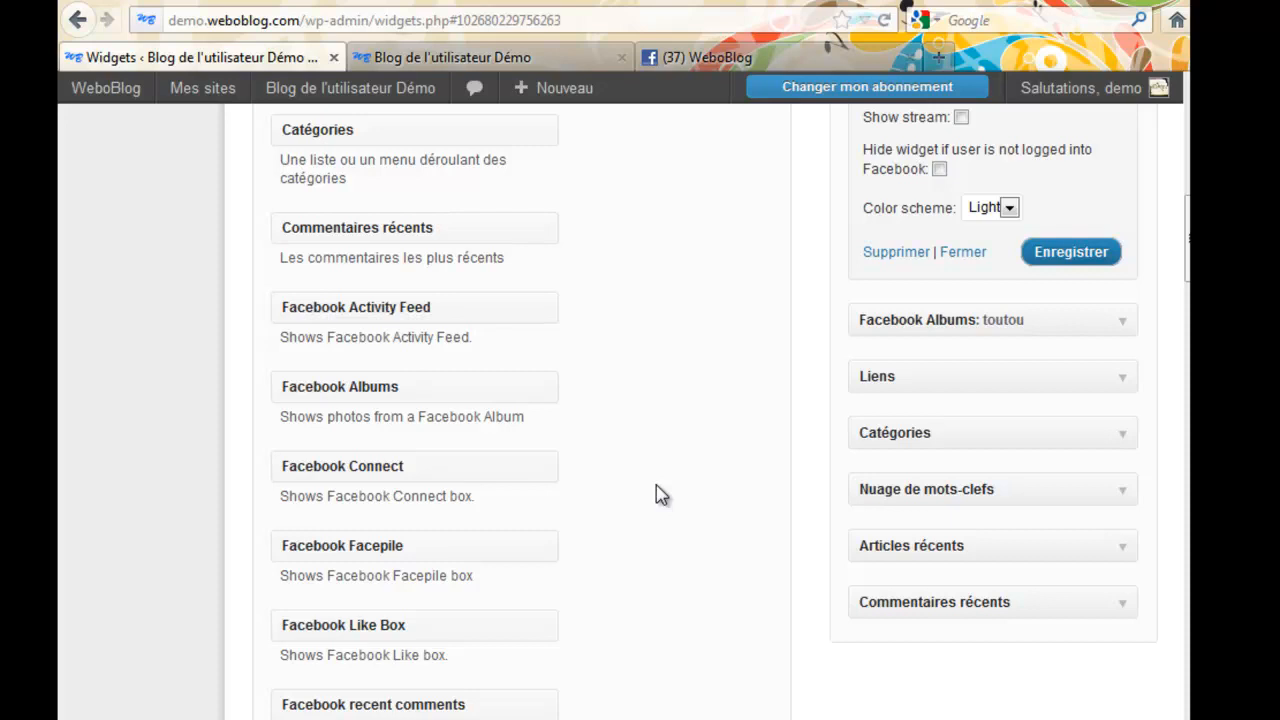
Add the Facebook Activity Feed widget to Colonne latérale 1 above the Like Box and title it "activité fb"
scroll(660, 494, "up", 3)
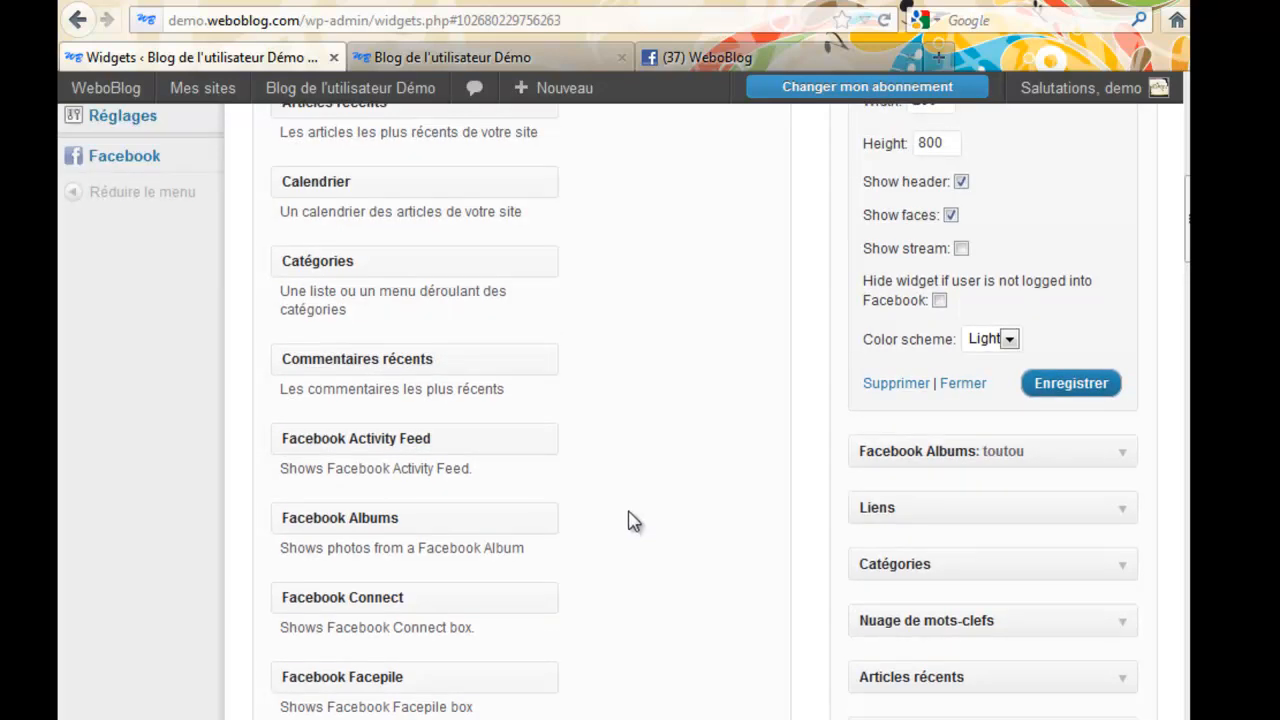
left_click_drag(349, 441, 880, 403)
left_click(891, 459)
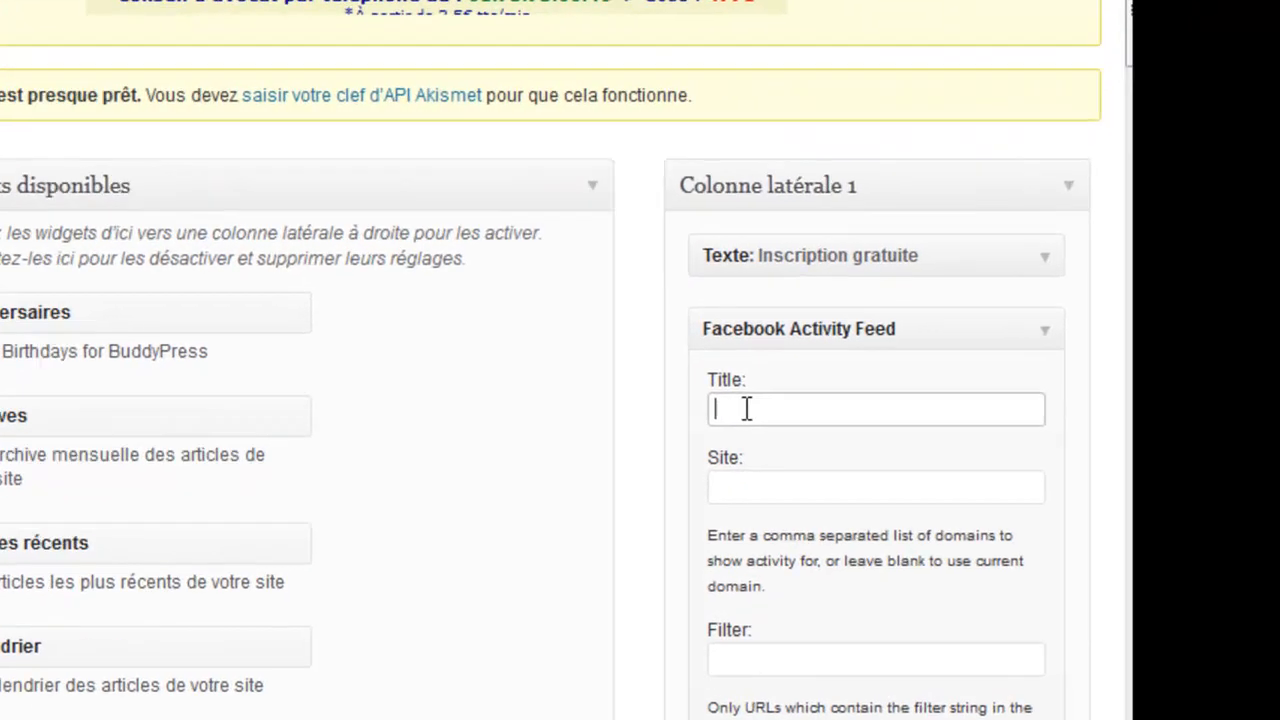
type("acti")
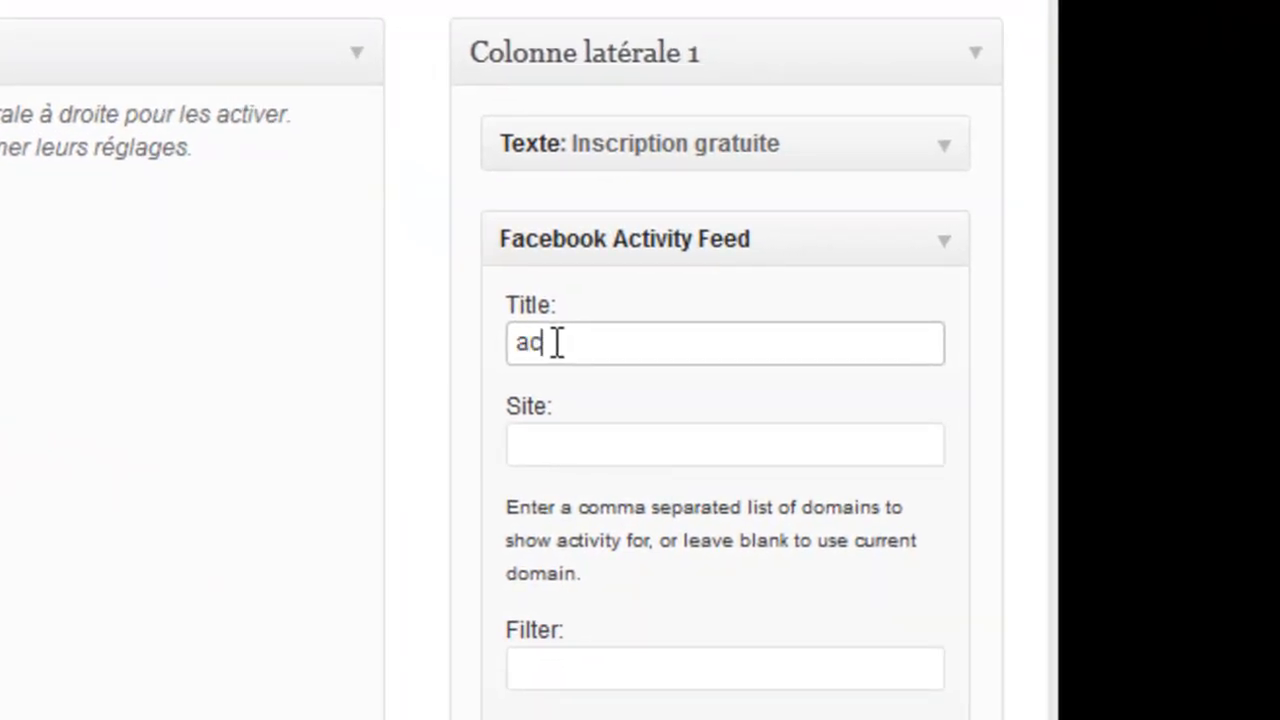
type("vité fb")
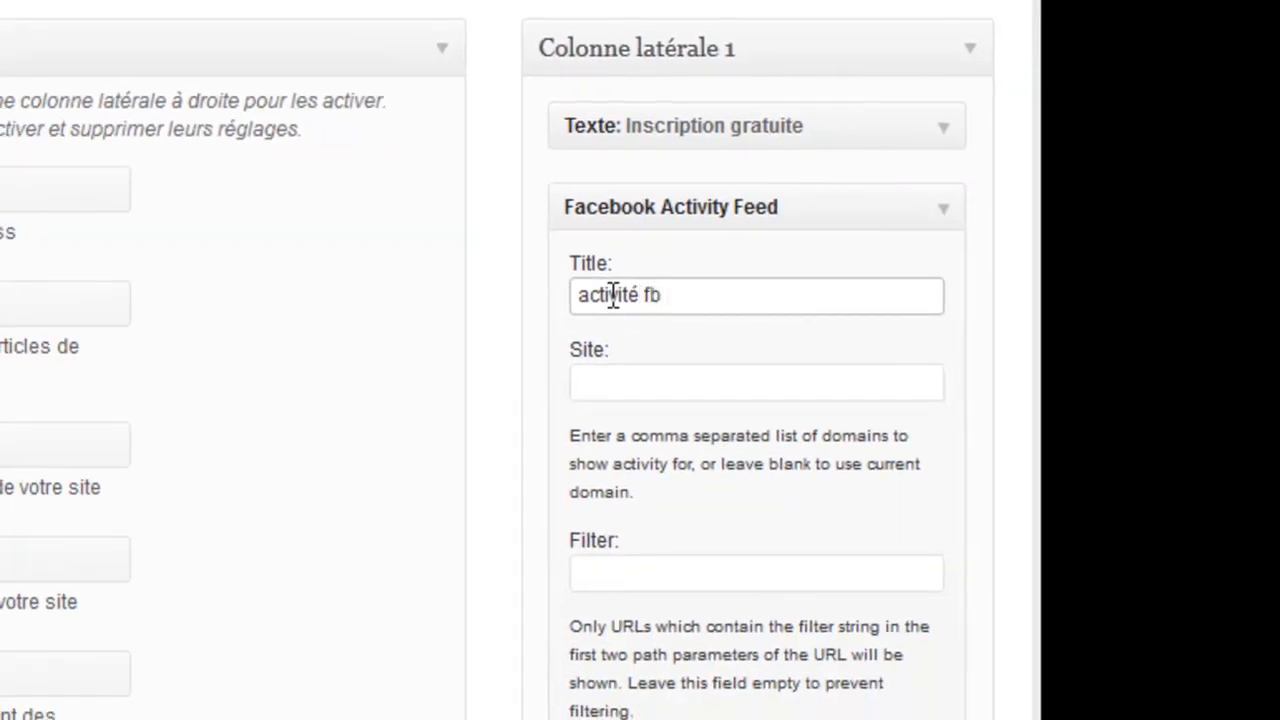
Set the Facebook Activity Feed widget's site to weboblog.com
left_click(611, 386)
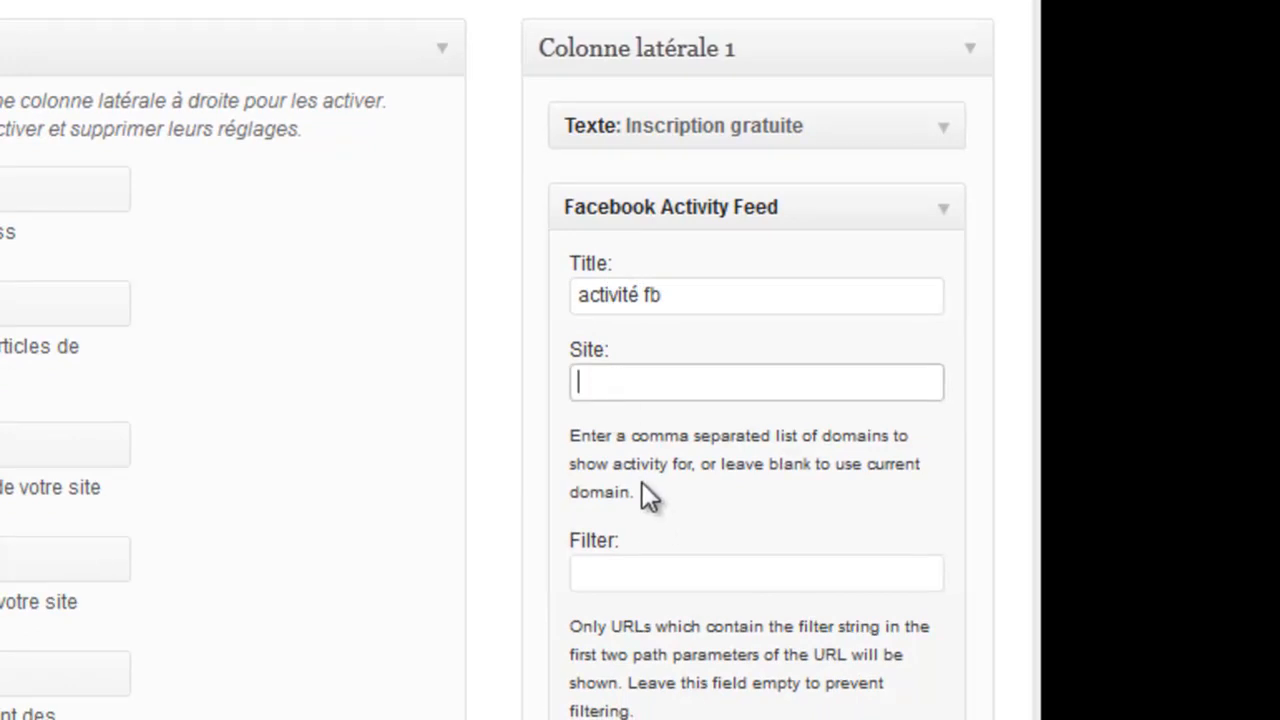
type("wew")
type("b")
type("ob")
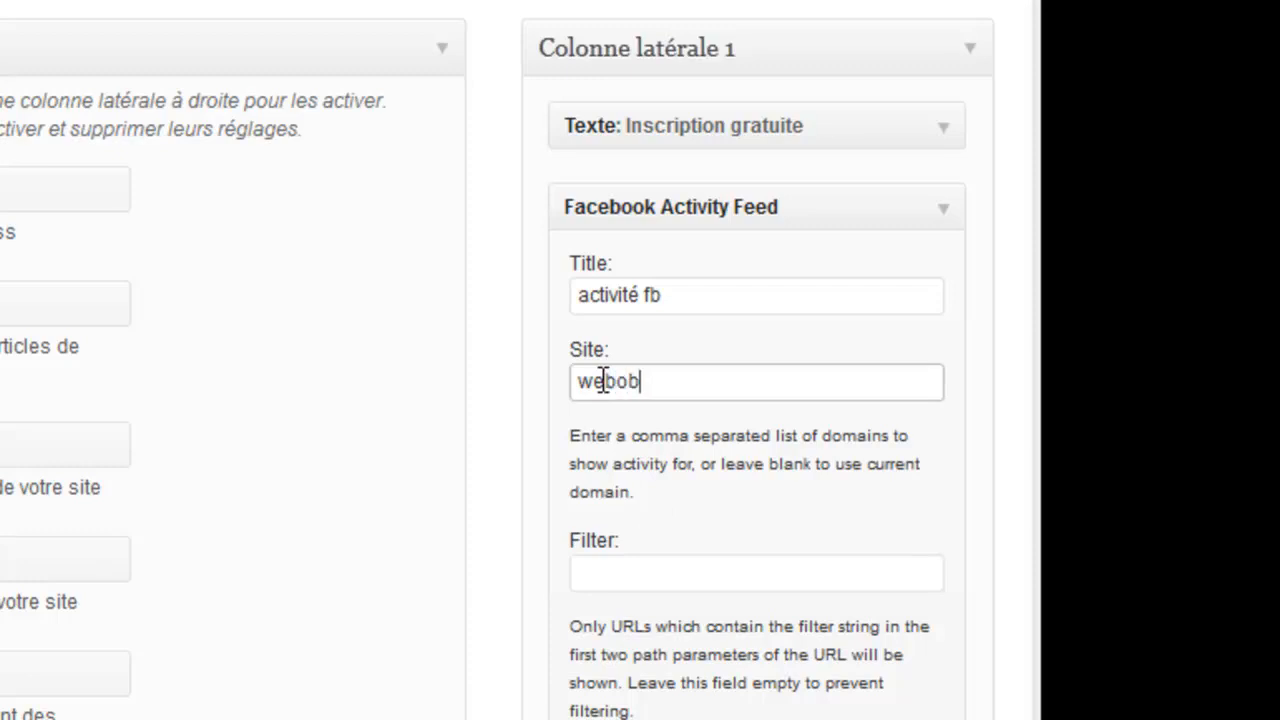
type("log.com")
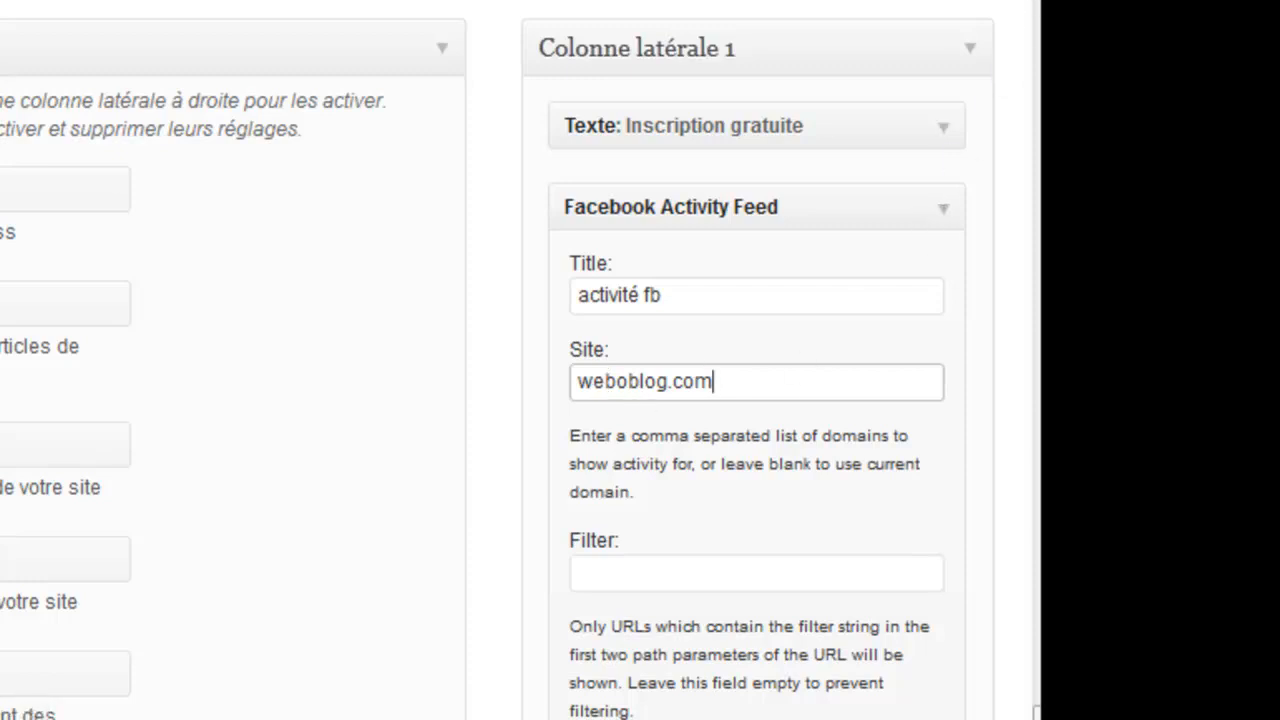
Enable Show header and Show recommendations in the Facebook Activity Feed widget and save it
scroll(482, 360, "down", 3)
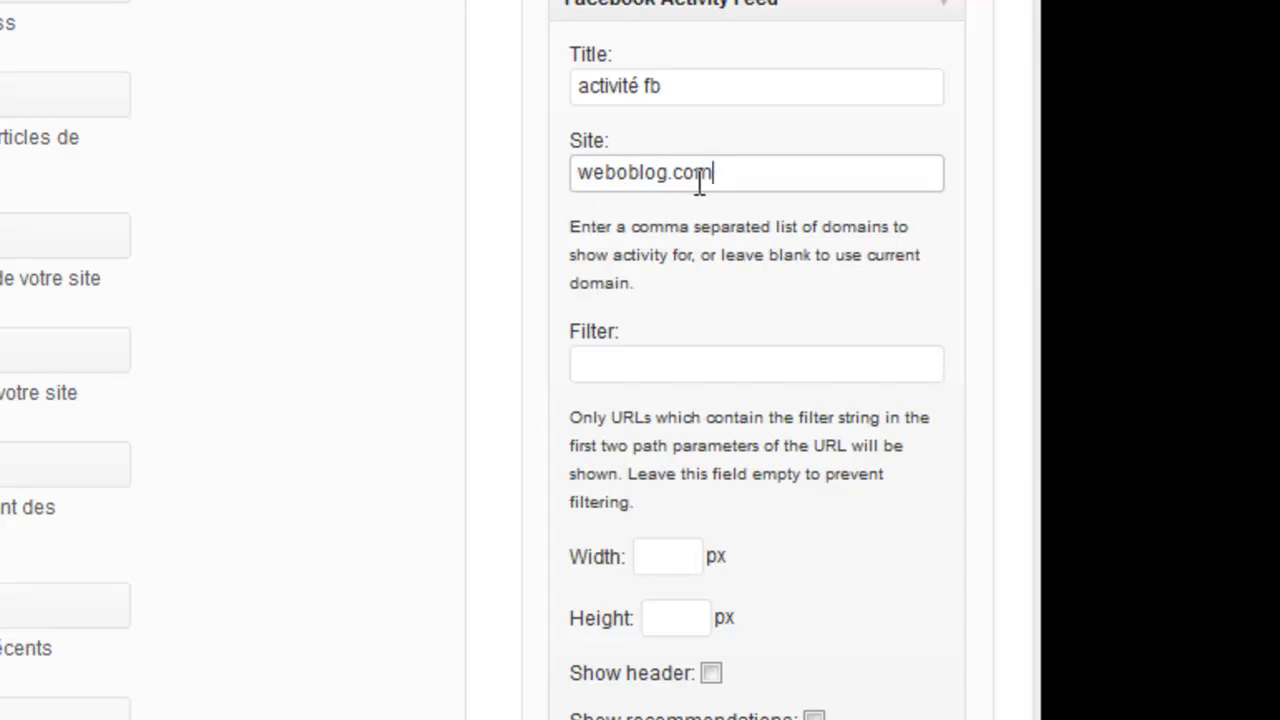
scroll(509, 391, "down", 5)
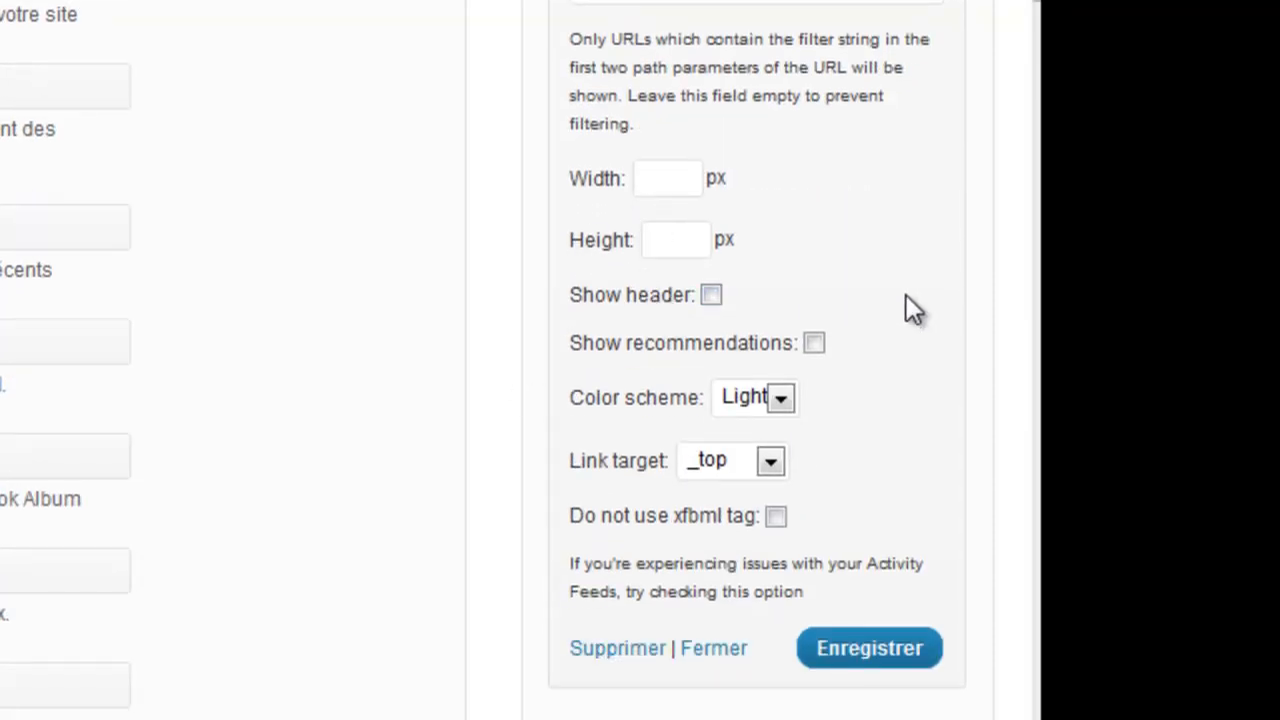
scroll(906, 295, "down", 3)
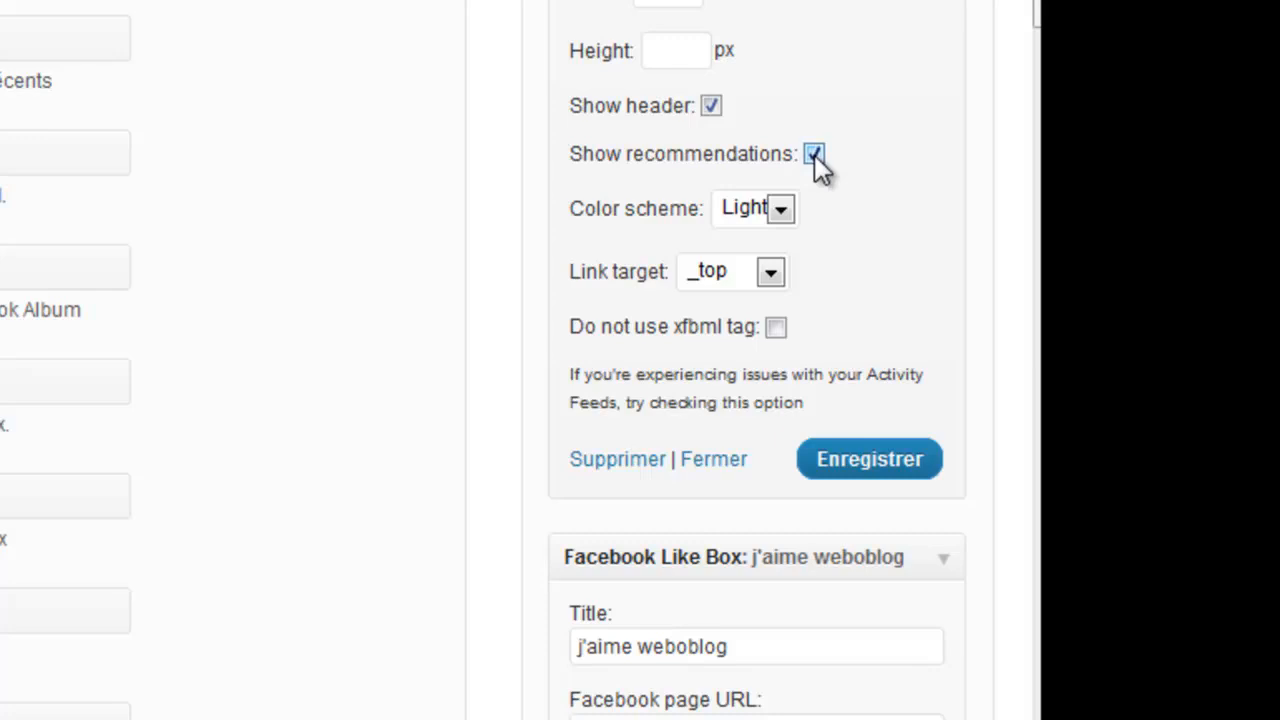
left_click(849, 471)
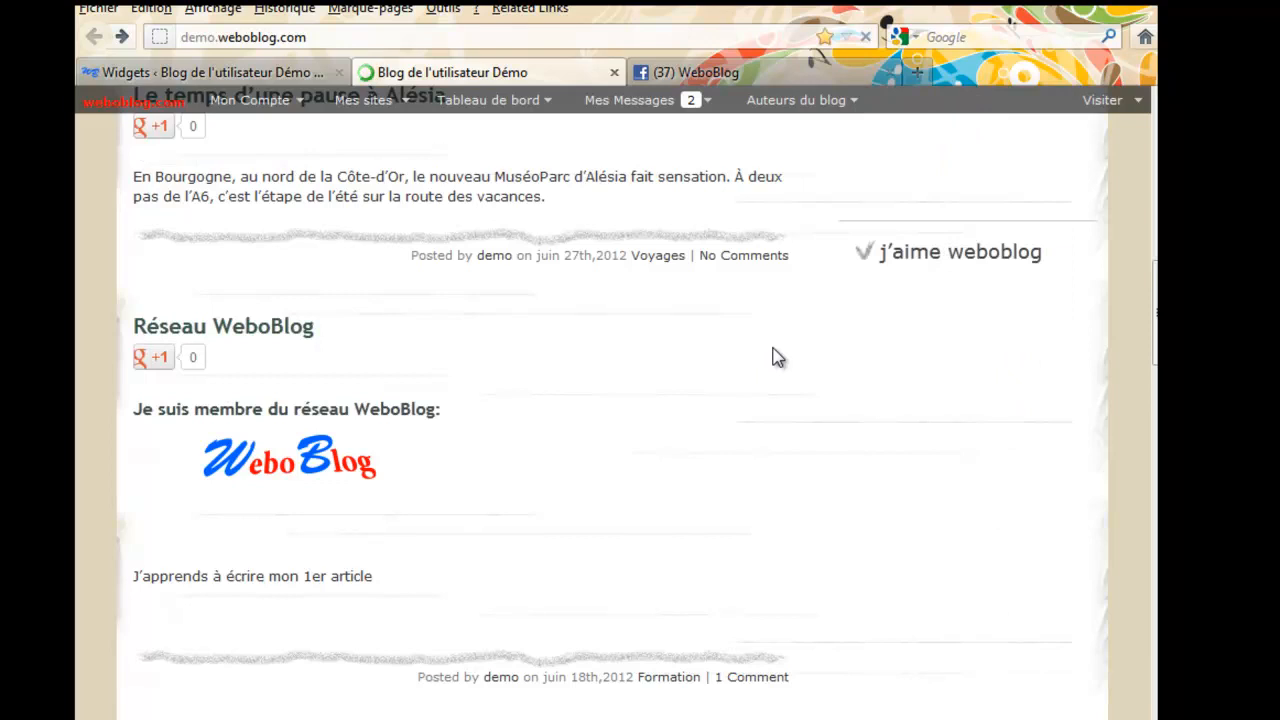
Check the reloaded blog's sidebar, return to the Widgets page, and look through the available Facebook widgets
scroll(778, 358, "up", 6)
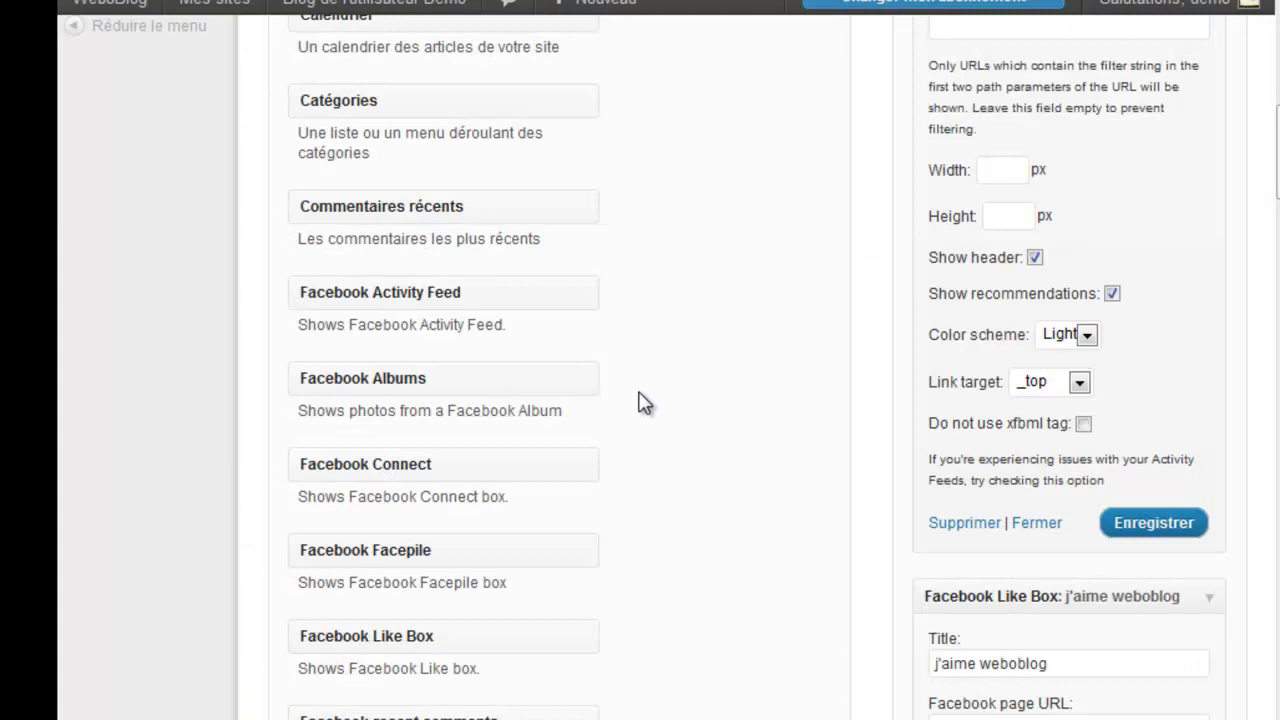
scroll(644, 403, "down", 3)
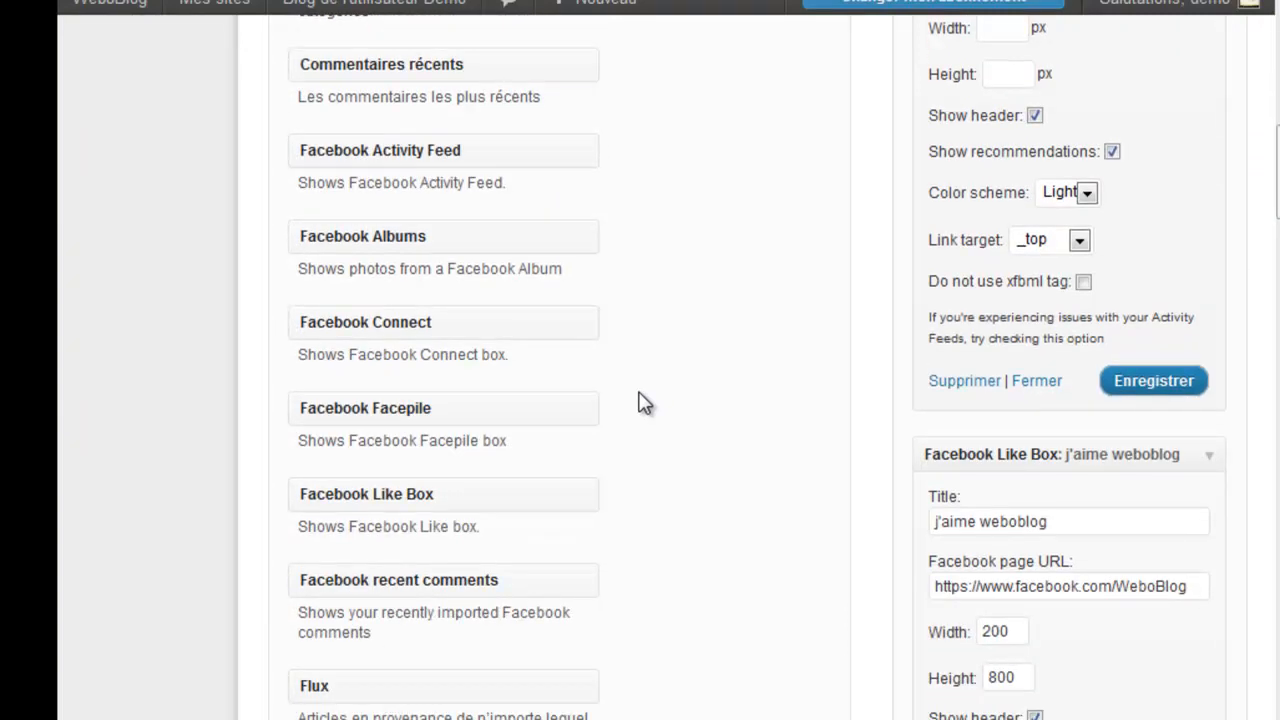
scroll(644, 403, "up", 3)
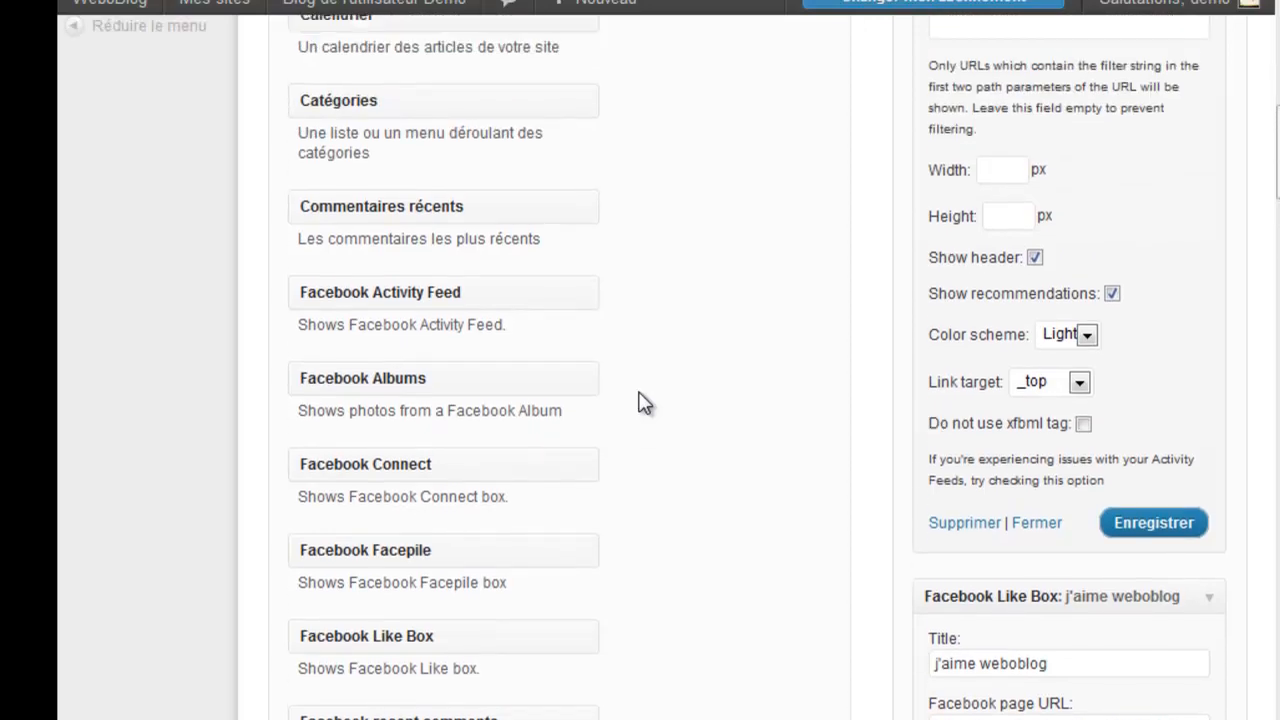